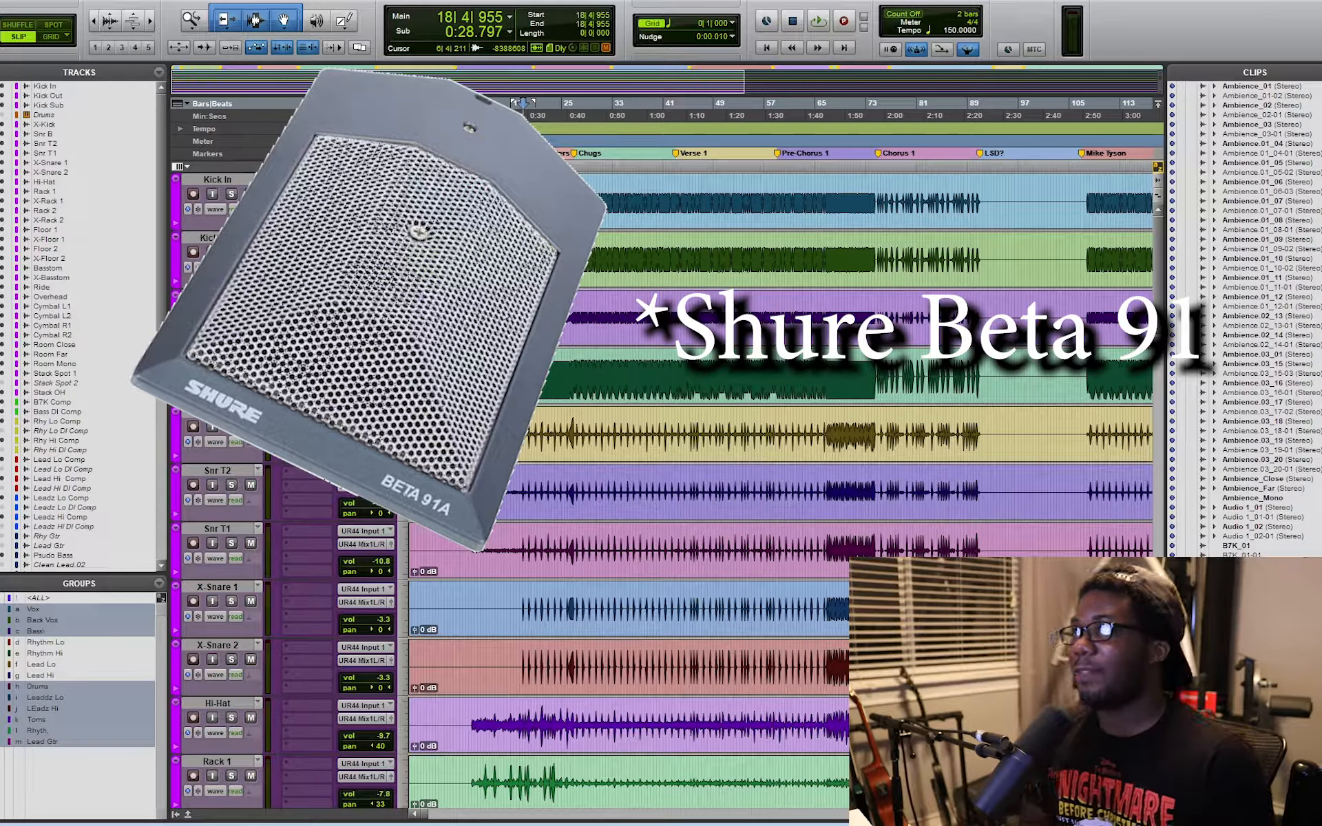
Solo the Kick In track and audition it through the Chugs section, zooming in on the waveforms there
{"action": "left_click", "coordinate": [231, 195]}
{"action": "key", "text": "space"}
{"action": "key", "text": "space"}
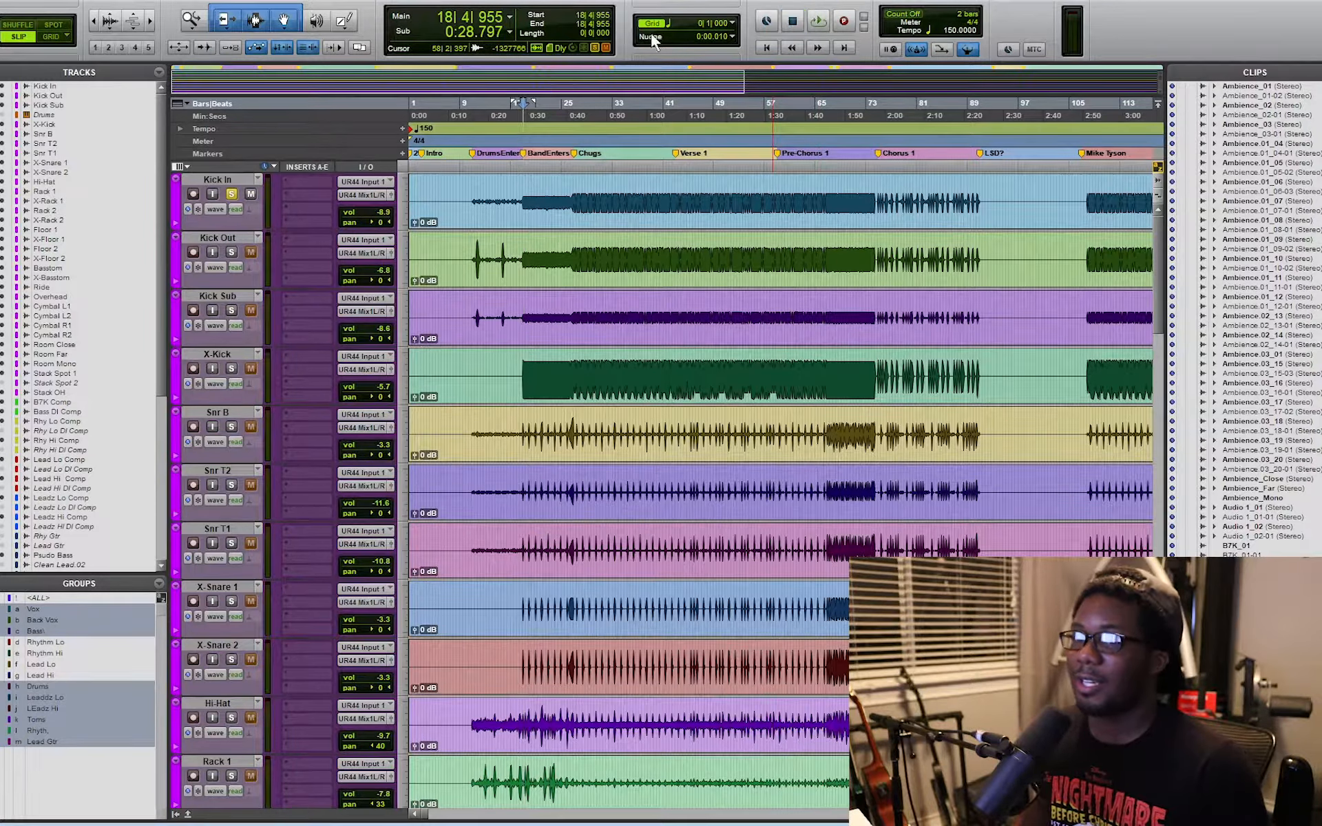
{"action": "key", "text": "space"}
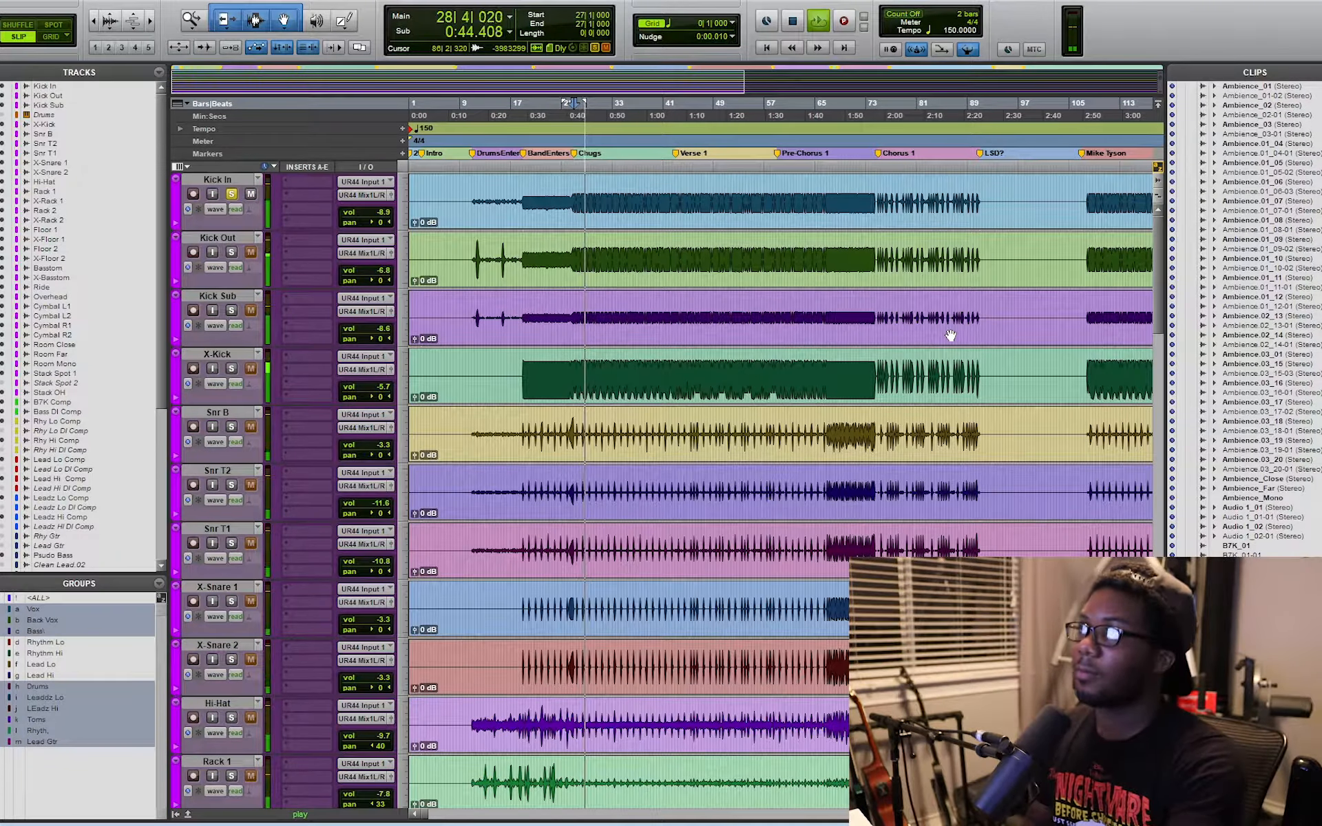
{"action": "key", "text": "t"}
{"action": "key", "text": "t"}
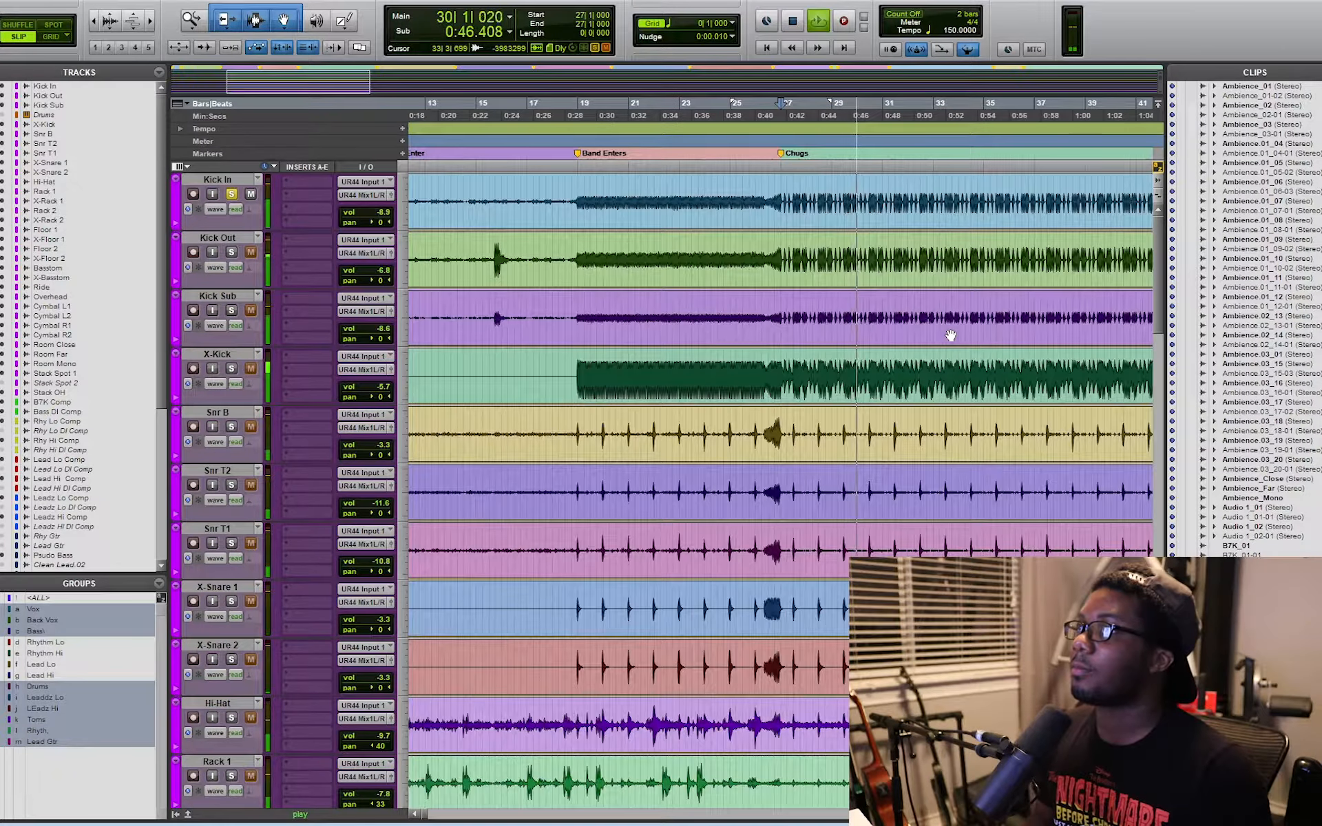
{"action": "scroll", "coordinate": [716, 810], "scroll_direction": "right", "scroll_amount": 3}
{"action": "key", "text": "space"}
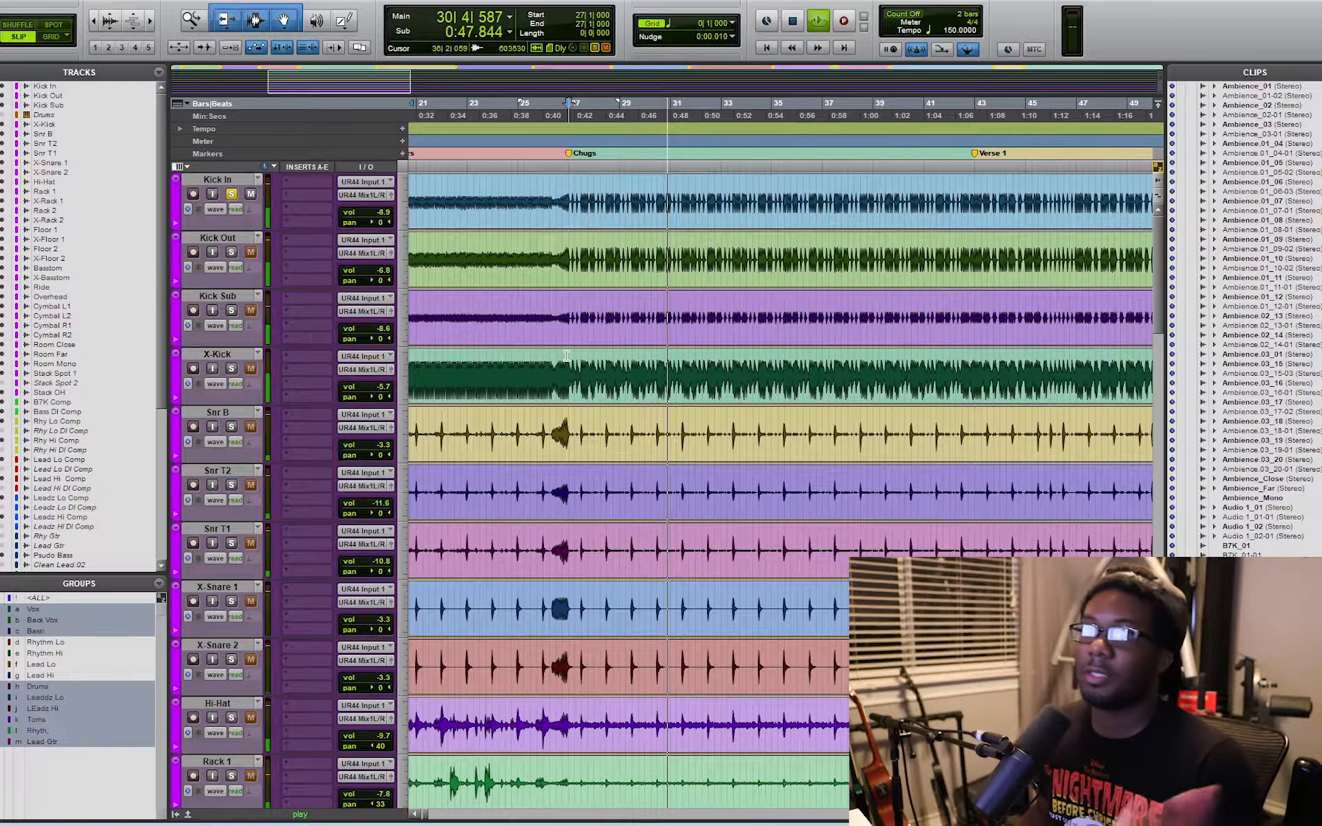
Solo the Kick Out track in place of Kick In and audition it from the Chugs marker
{"action": "left_click", "coordinate": [230, 250], "text": "alt"}
{"action": "left_click", "coordinate": [234, 194], "text": "alt"}
{"action": "left_click", "coordinate": [232, 252]}
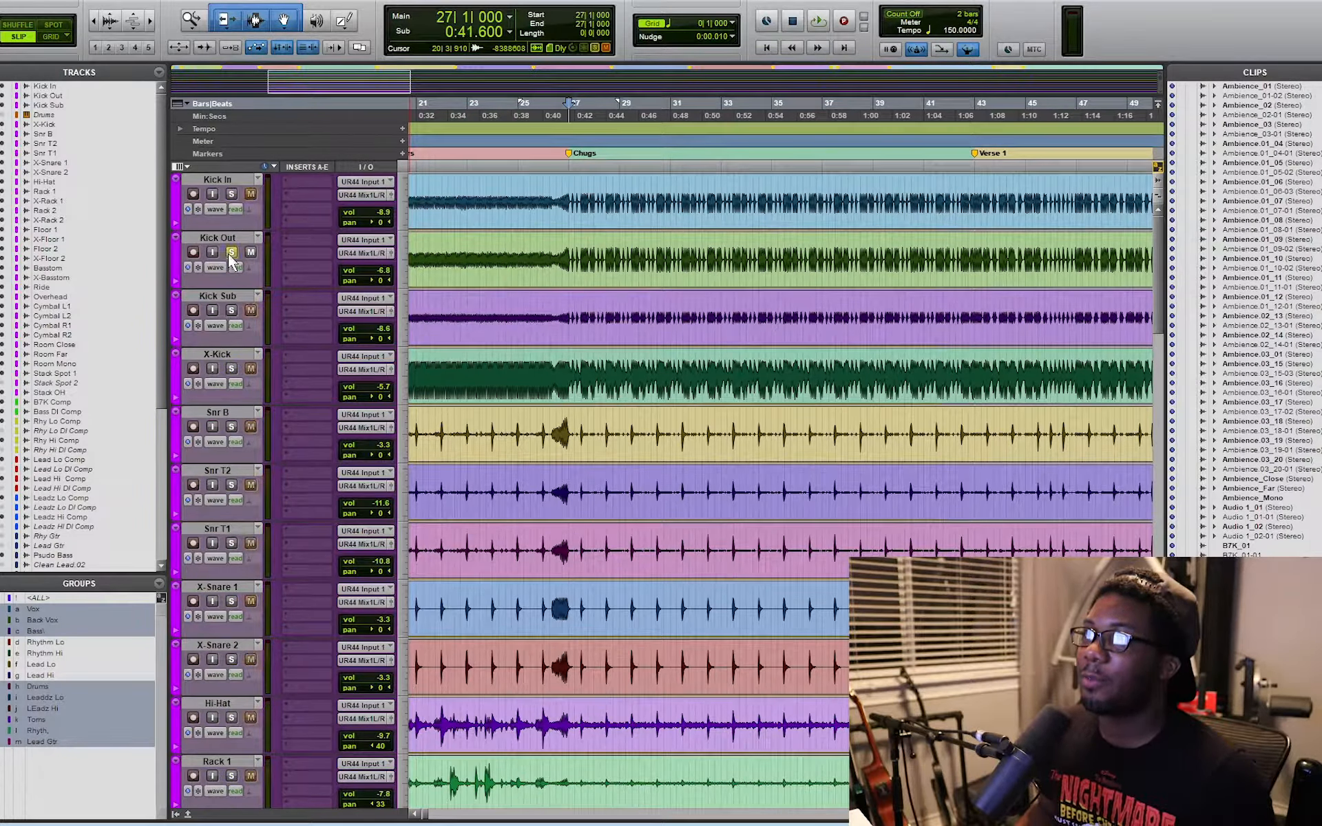
{"action": "key", "text": "space"}
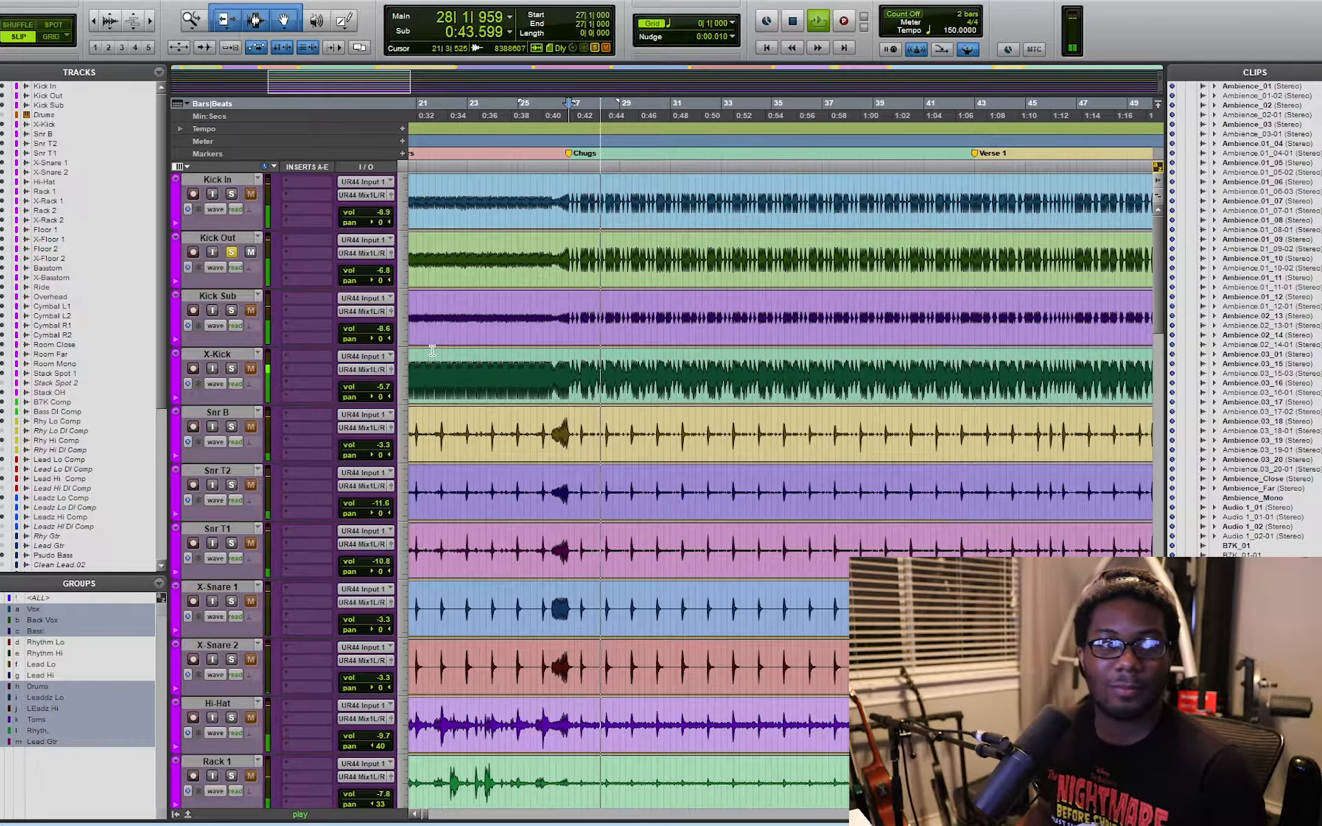
{"action": "key", "text": "space"}
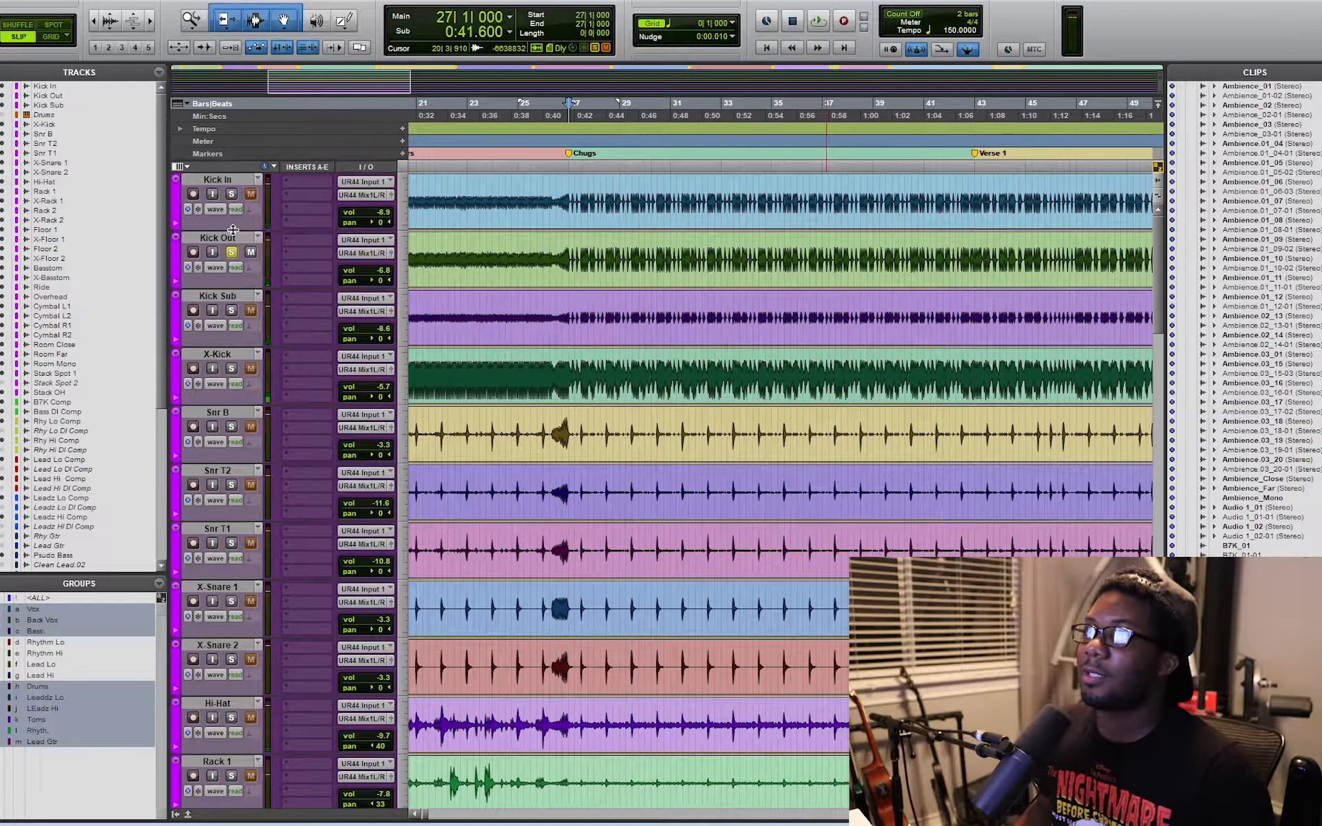
Solo the Kick Sub track in place of Kick Out and audition it from the Chugs marker
{"action": "left_click", "coordinate": [231, 252]}
{"action": "left_click", "coordinate": [232, 311]}
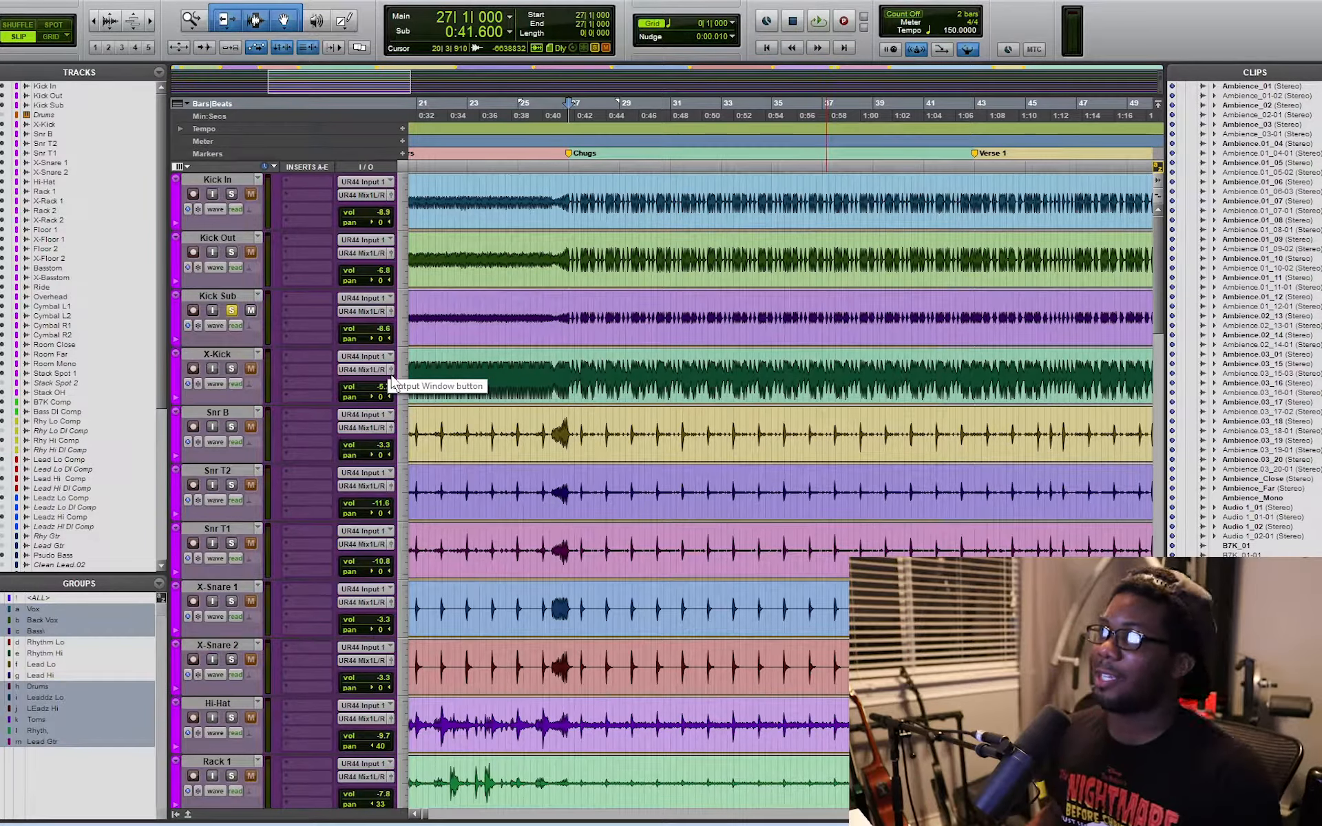
{"action": "key", "text": "space"}
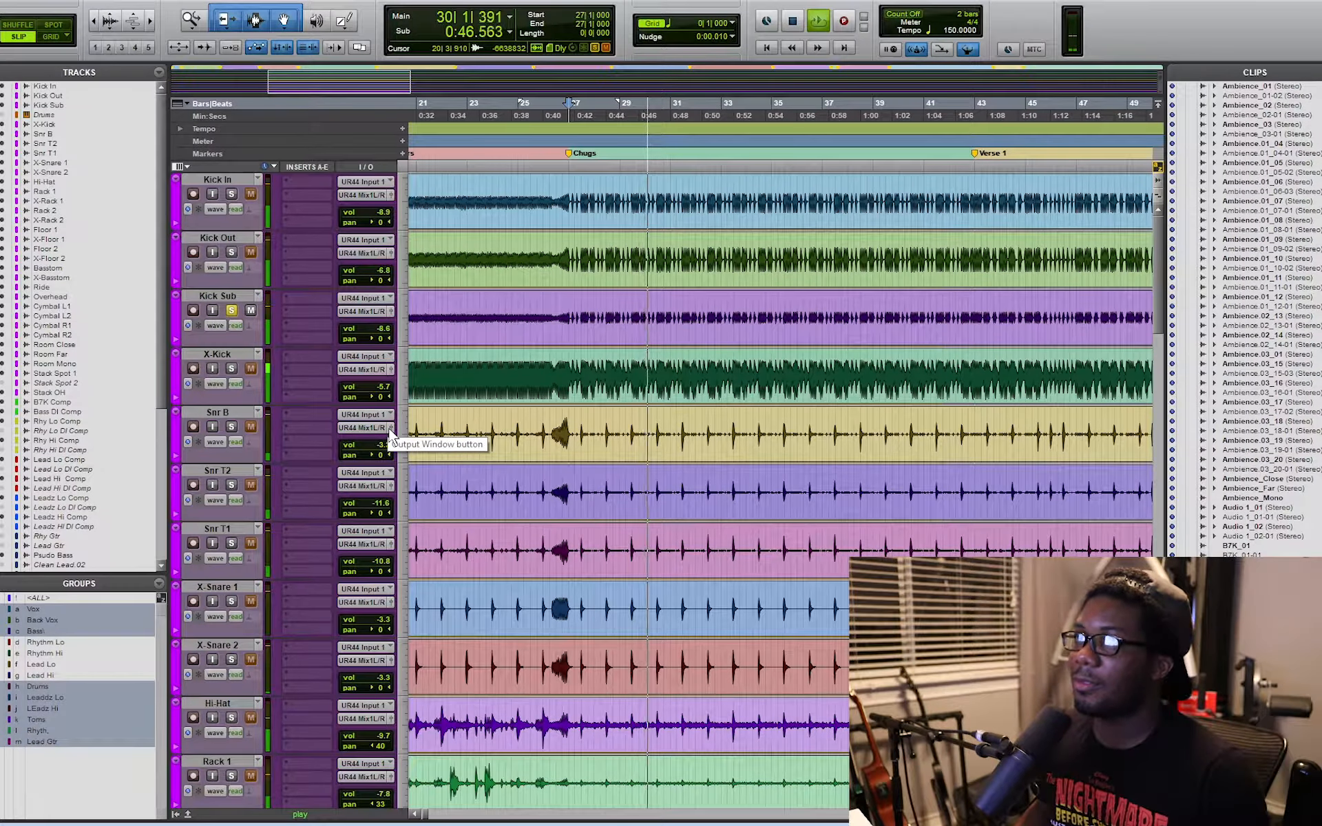
{"action": "key", "text": "space"}
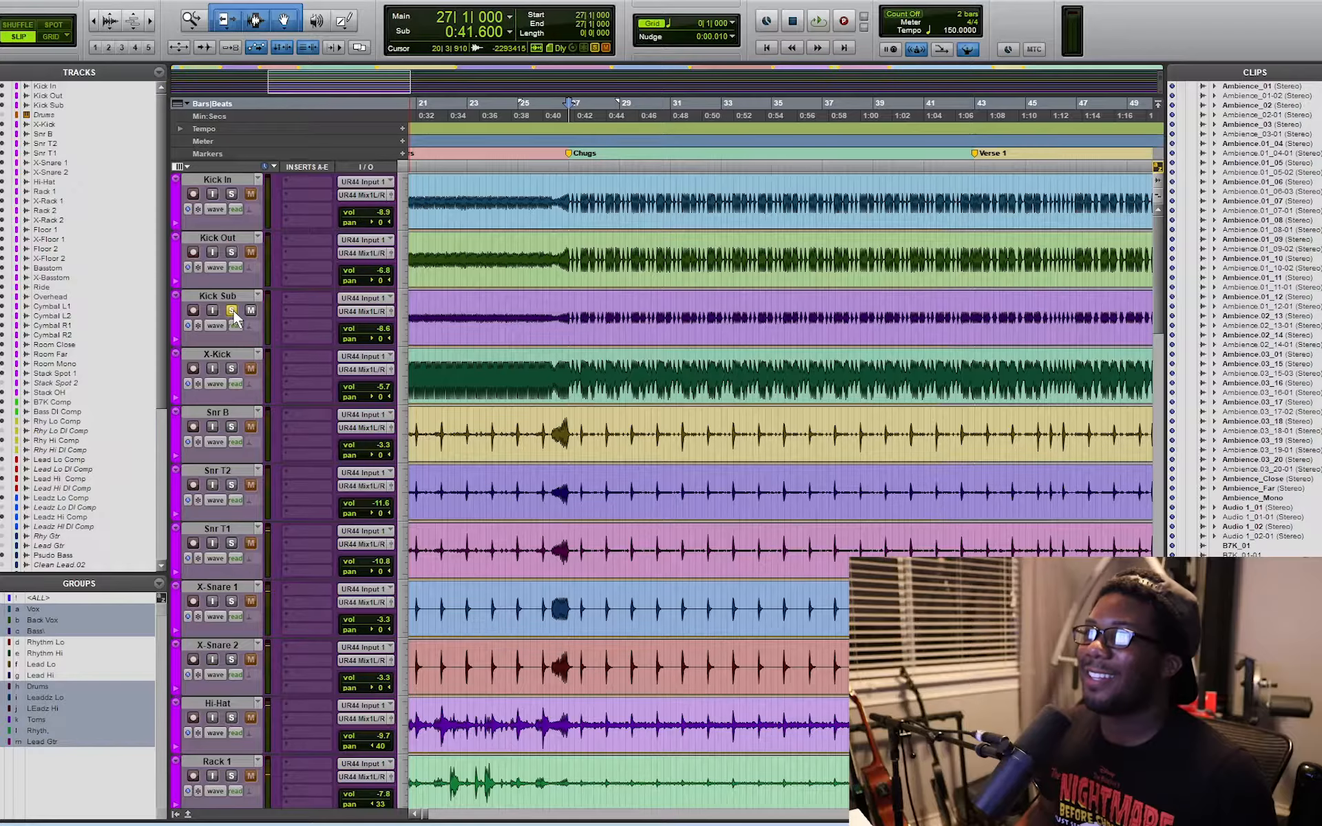
Solo the X-Kick track in place of Kick Sub and audition it from the Chugs marker
{"action": "left_click", "coordinate": [231, 310]}
{"action": "left_click", "coordinate": [232, 368]}
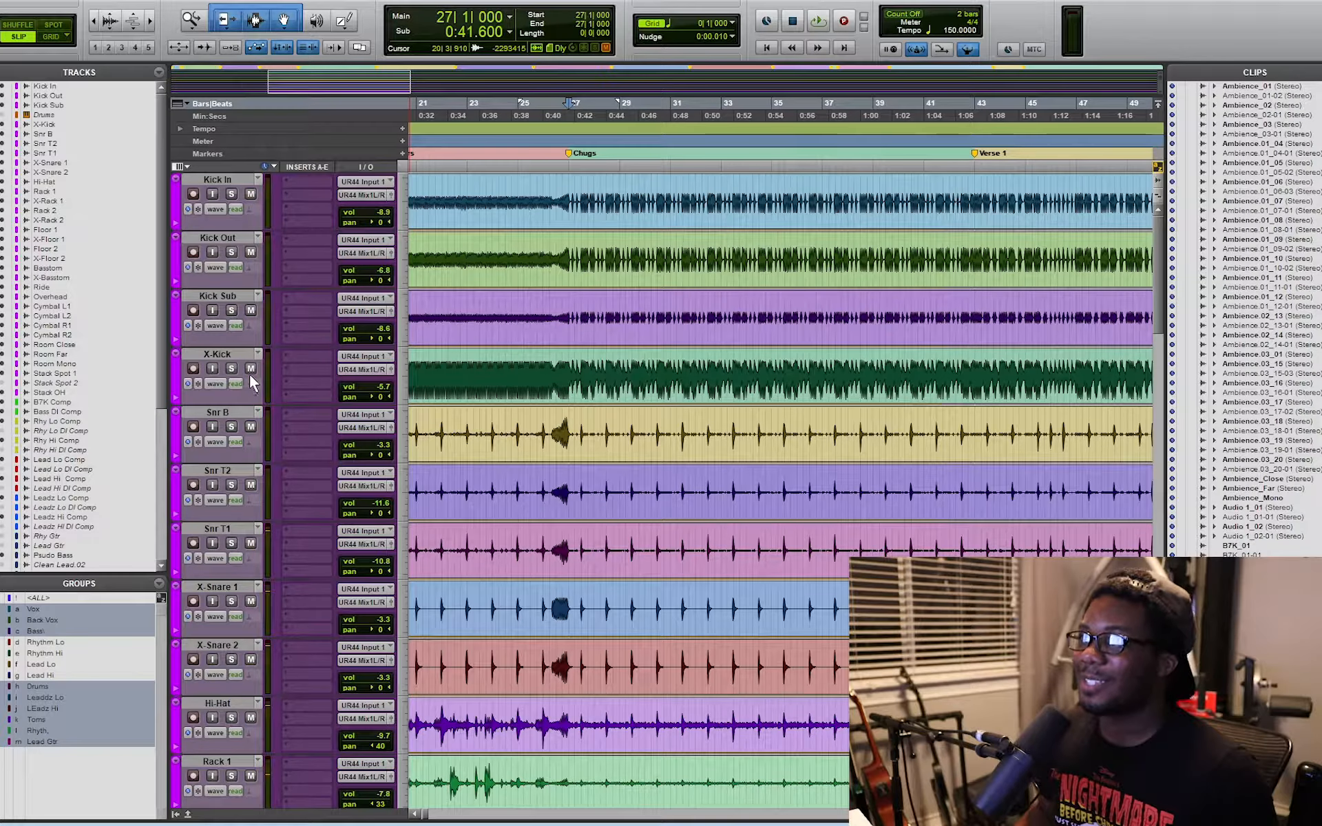
{"action": "key", "text": "space"}
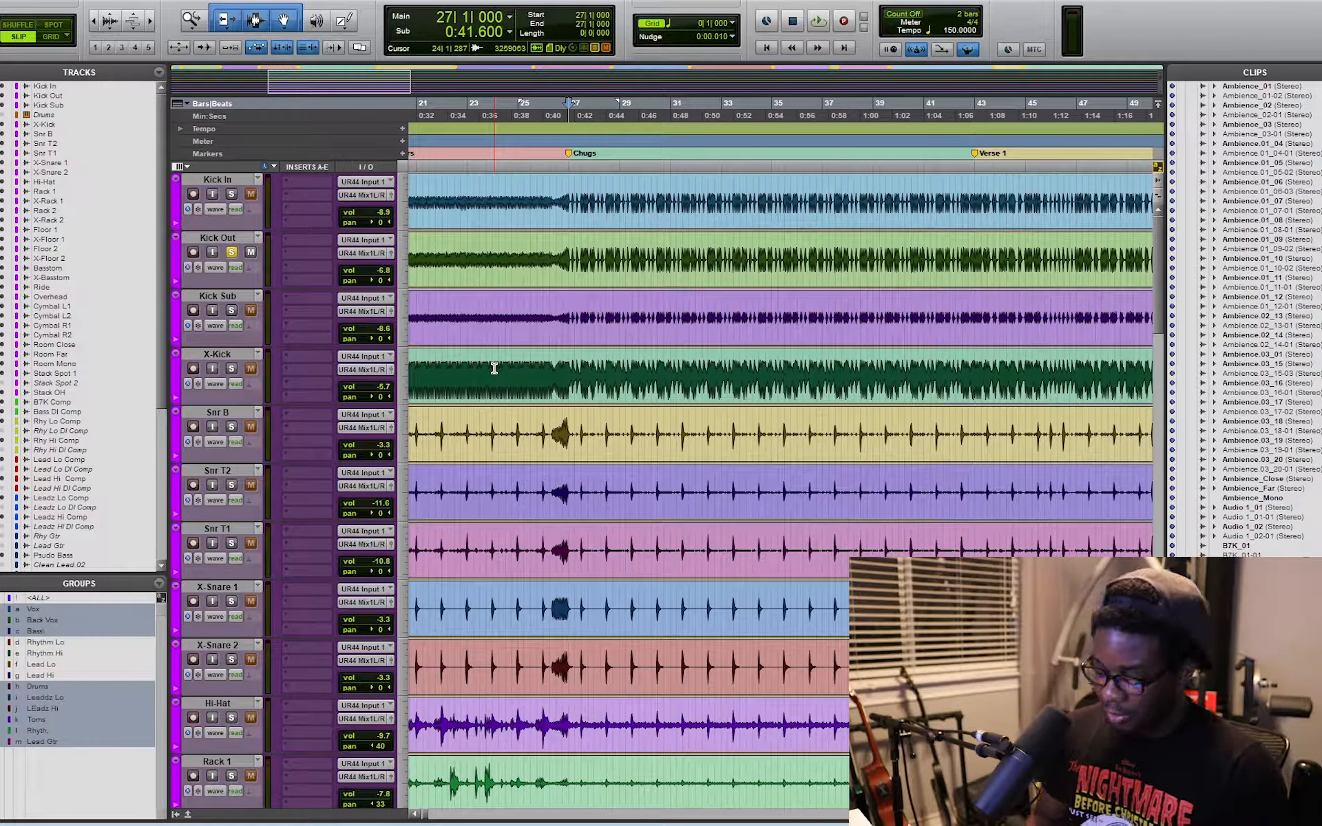
Insert an EQ3 7-Band (mono) on the Kick Out track and enable its high-pass filter at 24 dB/oct
{"action": "left_click", "coordinate": [315, 236]}
{"action": "mouse_move", "coordinate": [382, 266]}
{"action": "mouse_move", "coordinate": [465, 264]}
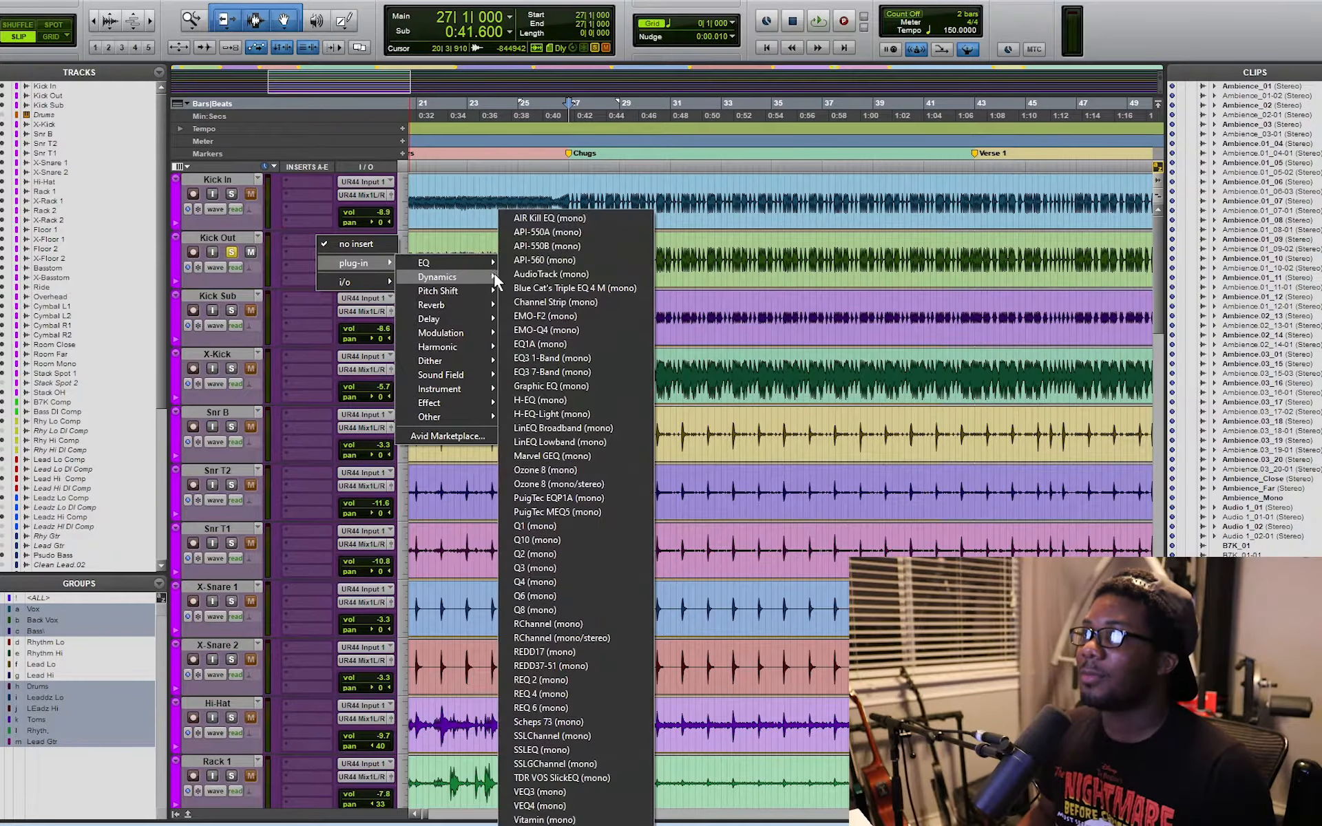
{"action": "left_click", "coordinate": [590, 372]}
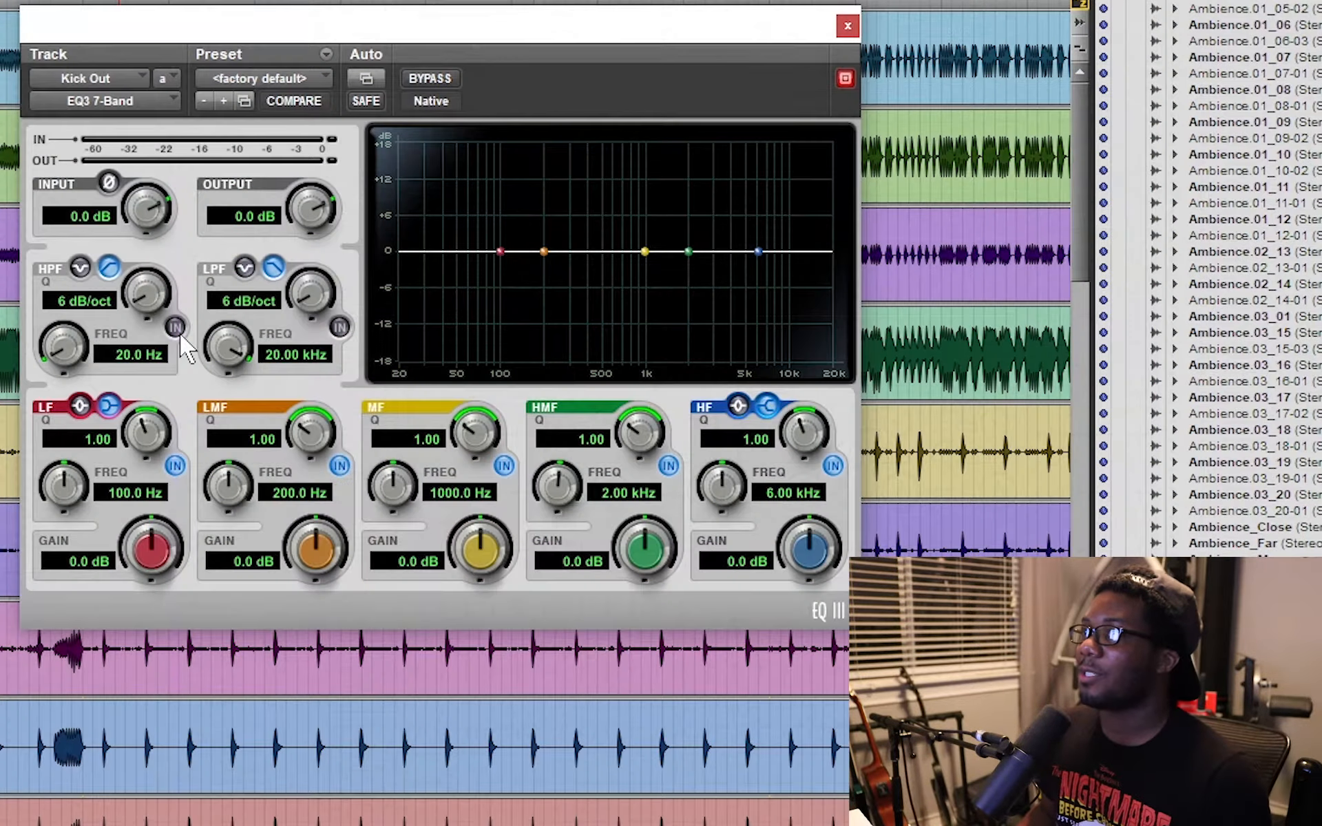
{"action": "left_click", "coordinate": [623, 360]}
{"action": "left_click_drag", "start_coordinate": [144, 288], "coordinate": [146, 268]}
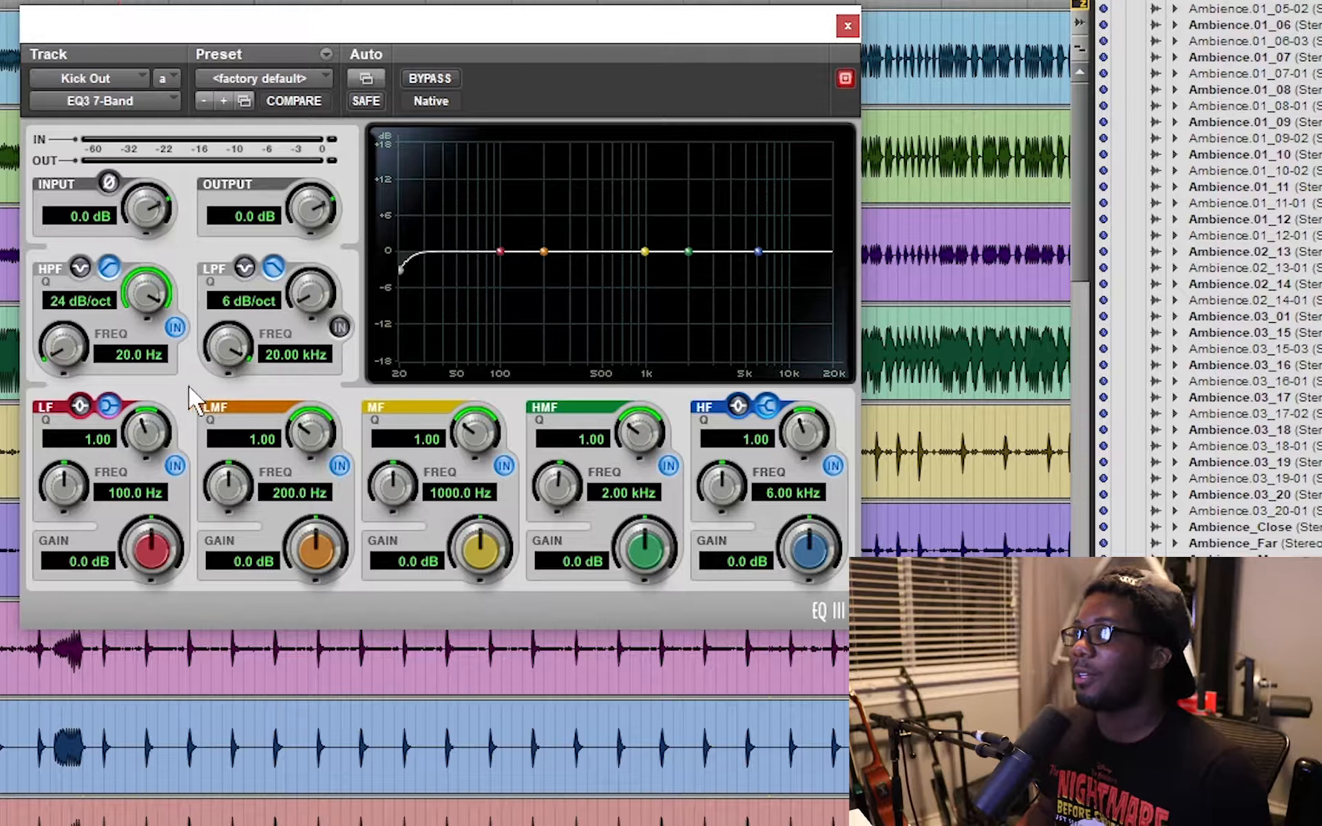
{"action": "left_click", "coordinate": [130, 353]}
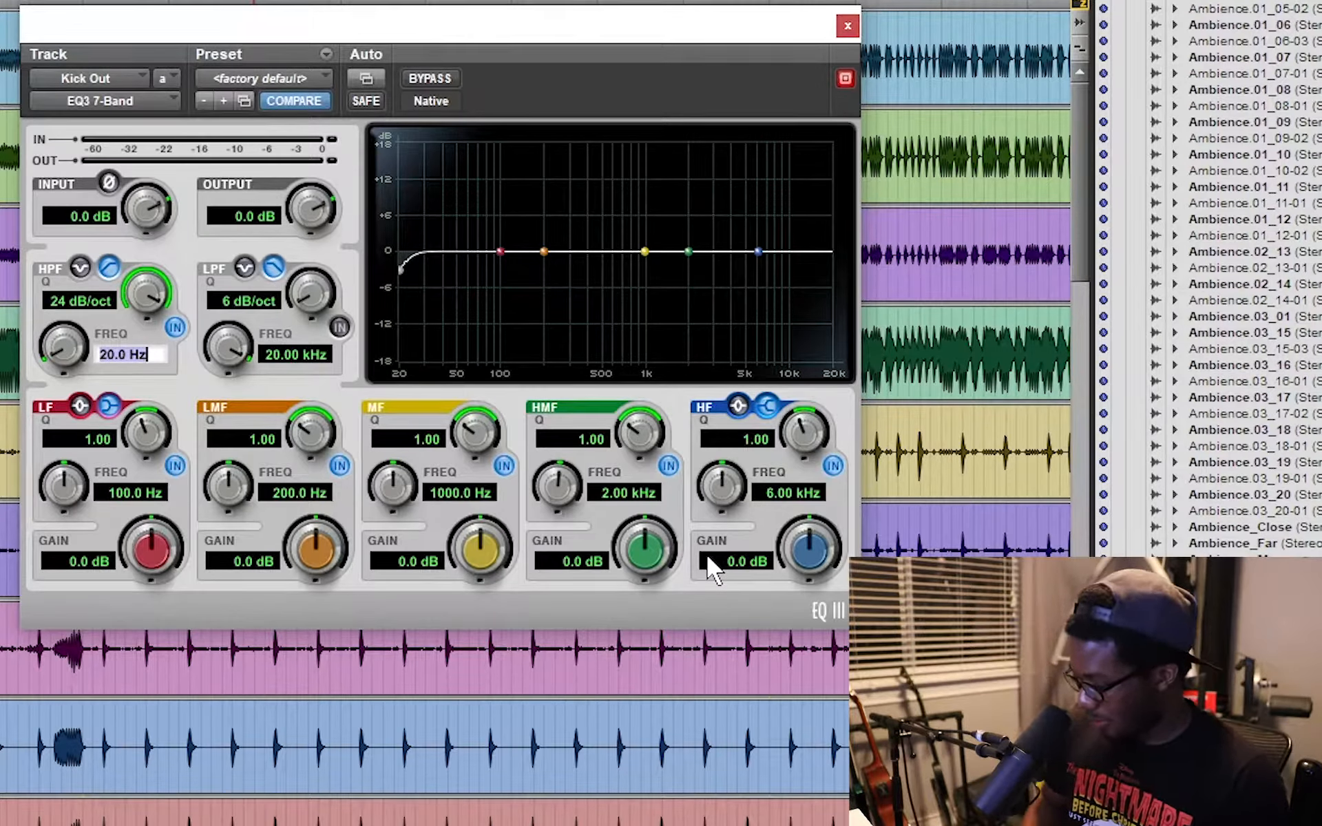
{"action": "type", "text": "50"}
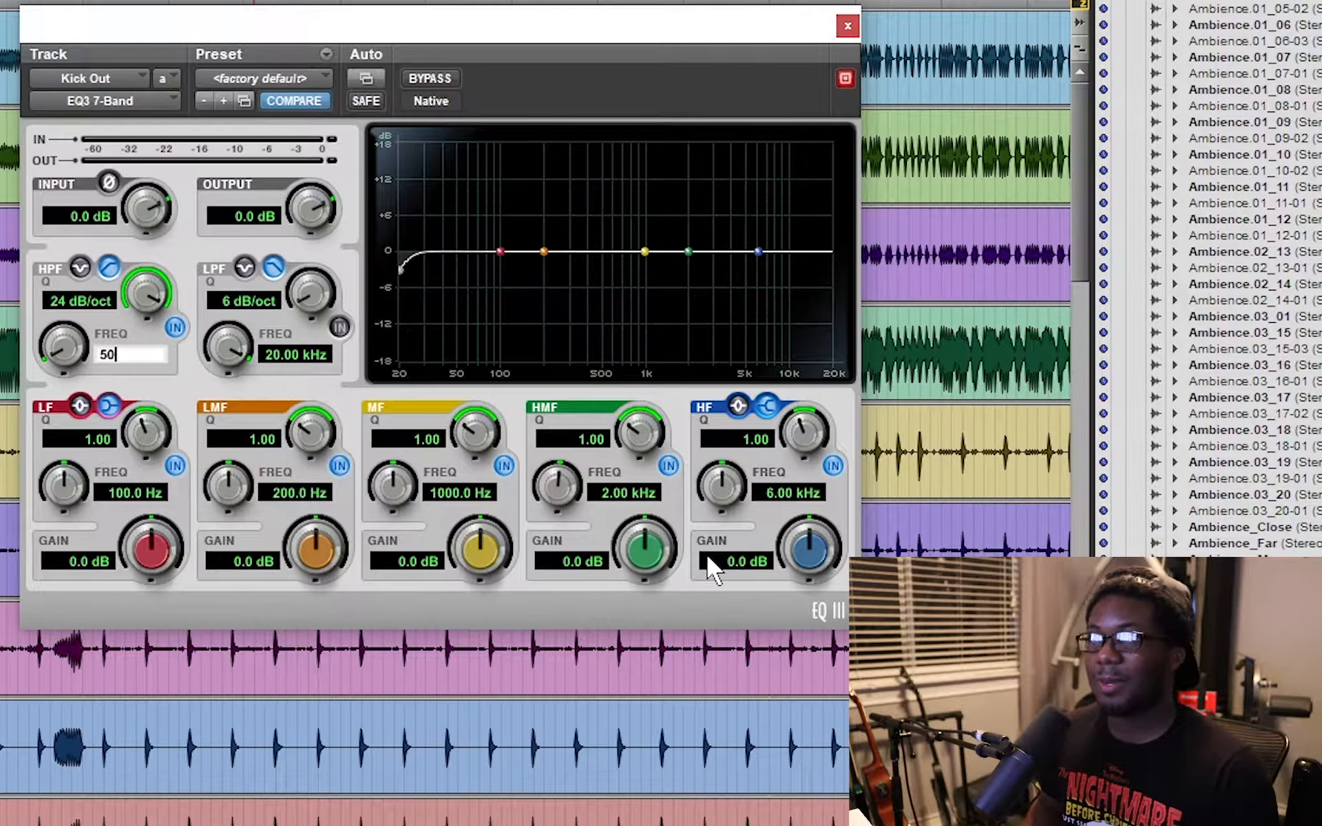
{"action": "type", "text": "3"}
{"action": "key", "text": "Return"}
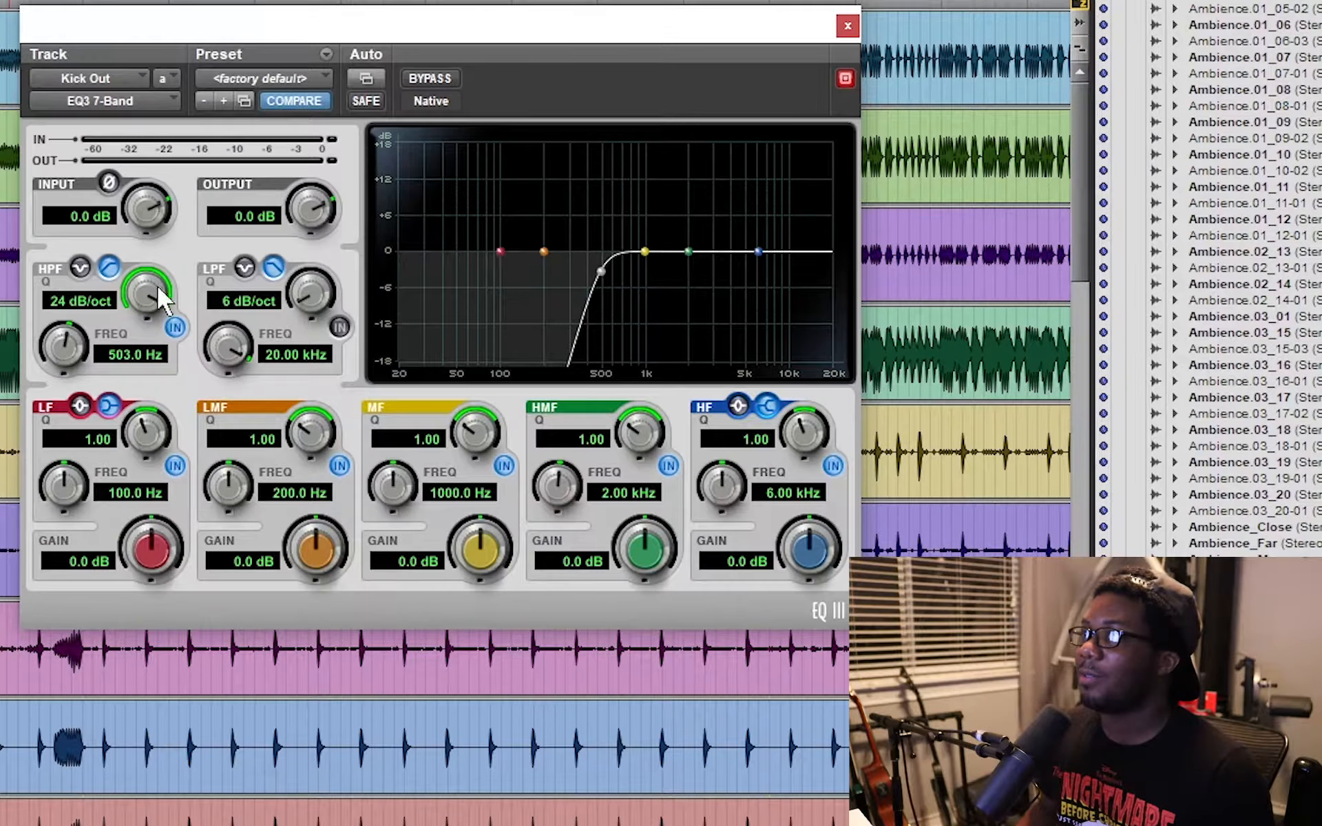
Set the high-pass filter frequency to 50 Hz and audition the filtered Kick Out track
{"action": "left_click", "coordinate": [129, 351]}
{"action": "type", "text": "50"}
{"action": "key", "text": "Return"}
{"action": "key", "text": "Return"}
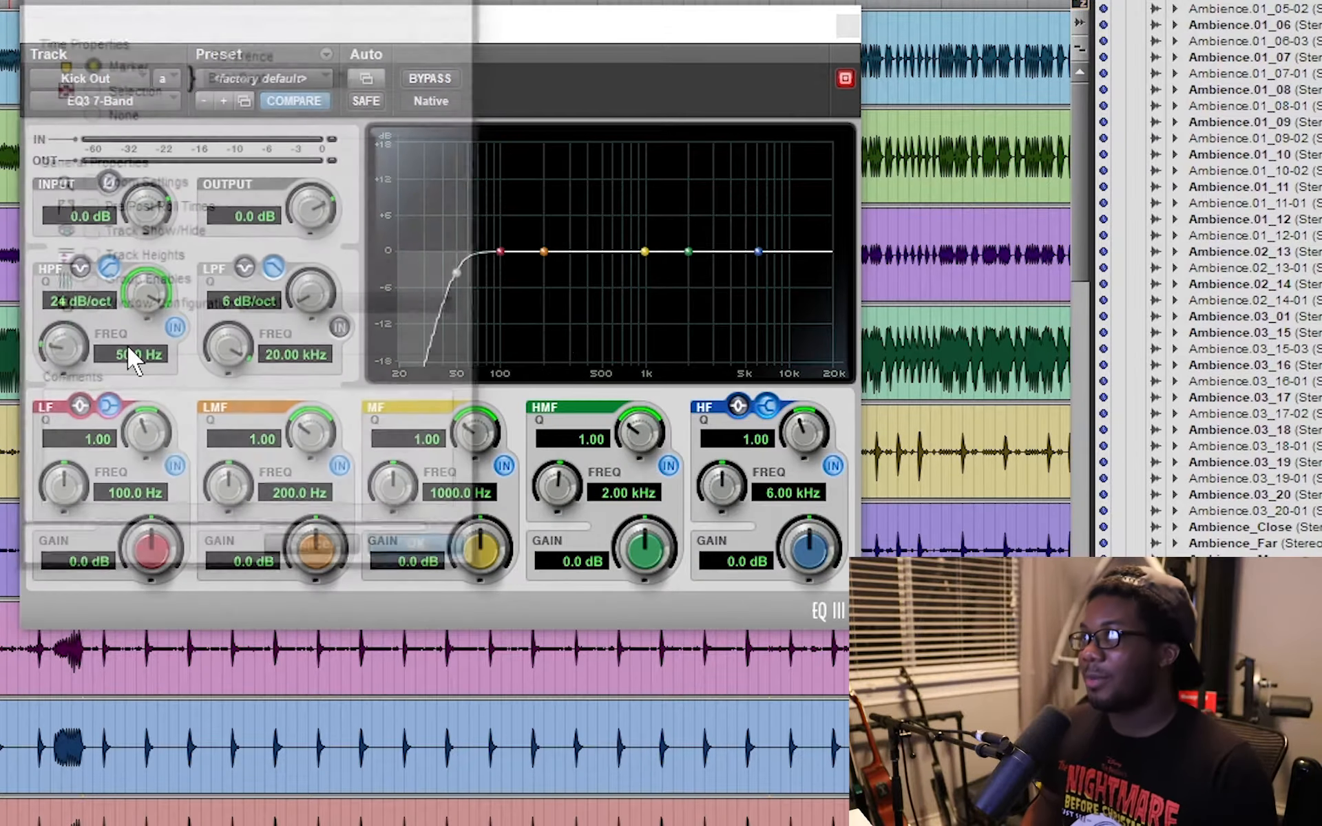
{"action": "left_click", "coordinate": [329, 557]}
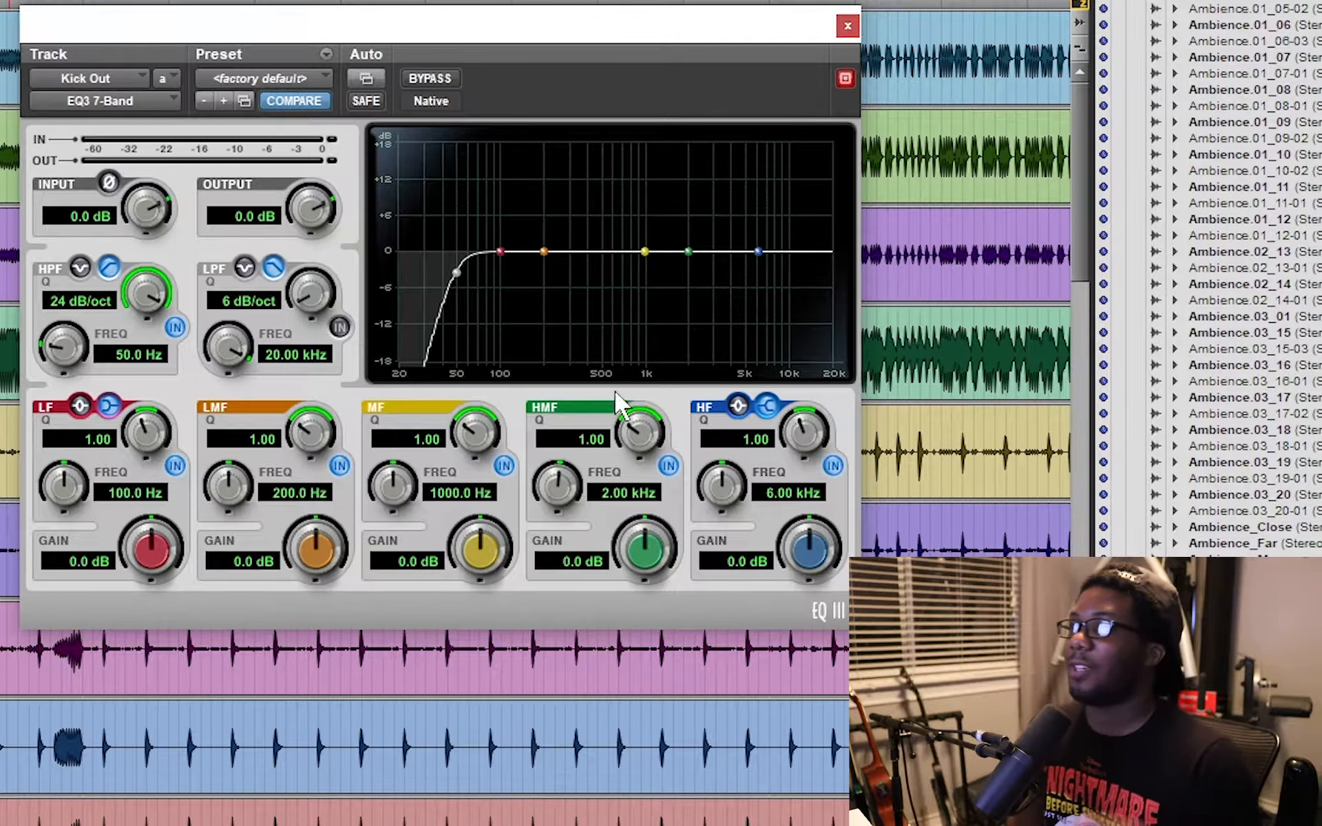
{"action": "key", "text": "space"}
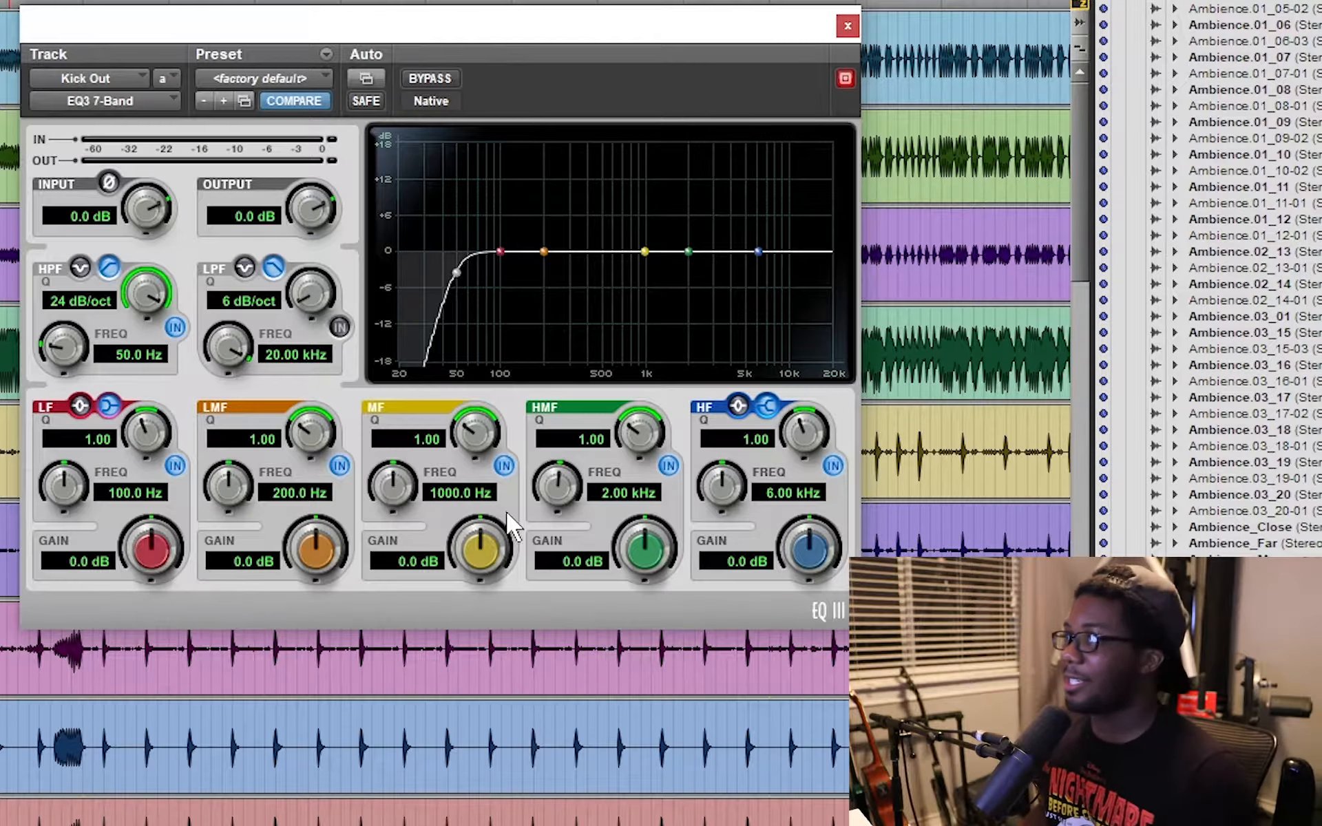
Set the MF band to 500 Hz with a gain of -17.6 dB and a Q of 4.57
{"action": "left_click", "coordinate": [453, 493]}
{"action": "left_click_drag", "start_coordinate": [454, 492], "coordinate": [428, 557]}
{"action": "left_click", "coordinate": [397, 510]}
{"action": "left_click", "coordinate": [454, 494]}
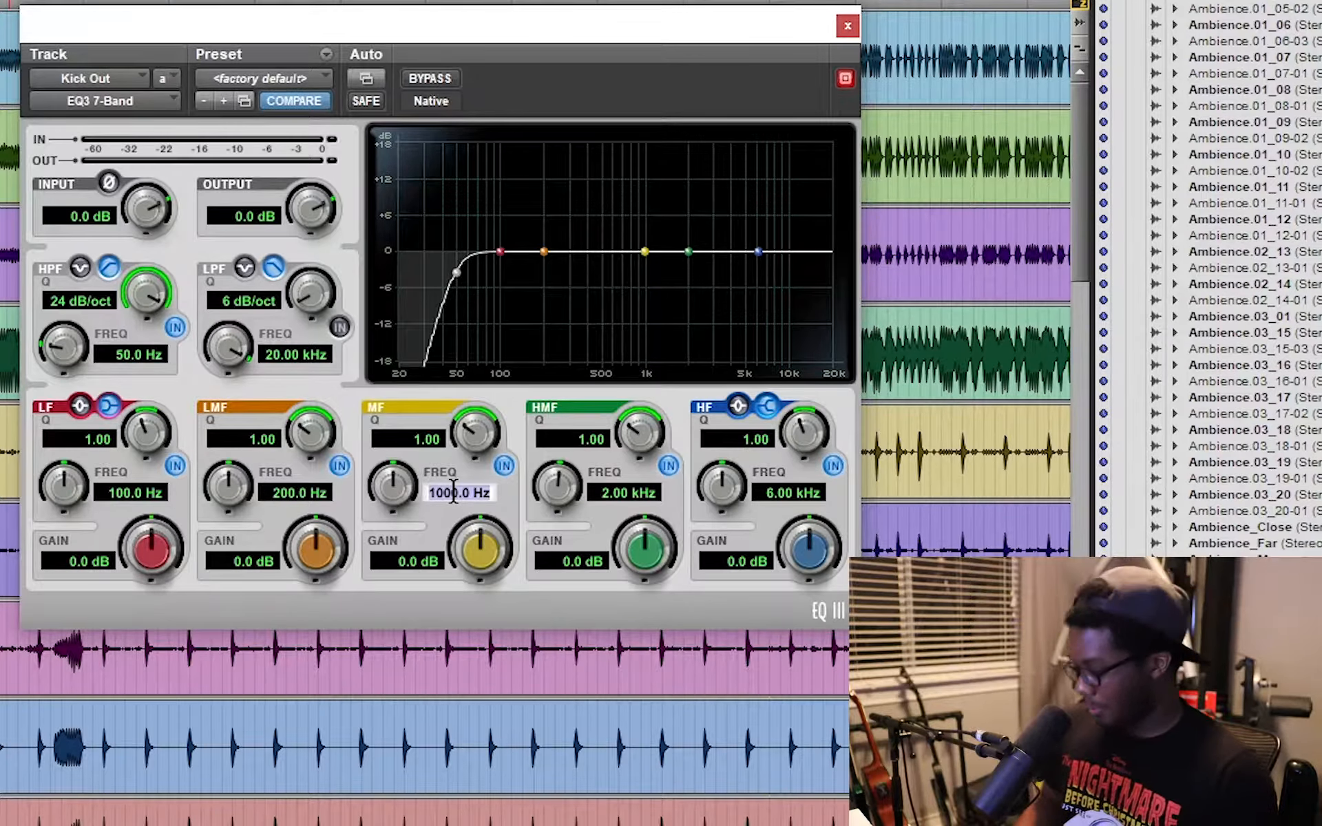
{"action": "type", "text": "500"}
{"action": "key", "text": "Return"}
{"action": "left_click_drag", "start_coordinate": [495, 544], "coordinate": [472, 661]}
{"action": "left_click_drag", "start_coordinate": [480, 459], "coordinate": [472, 378]}
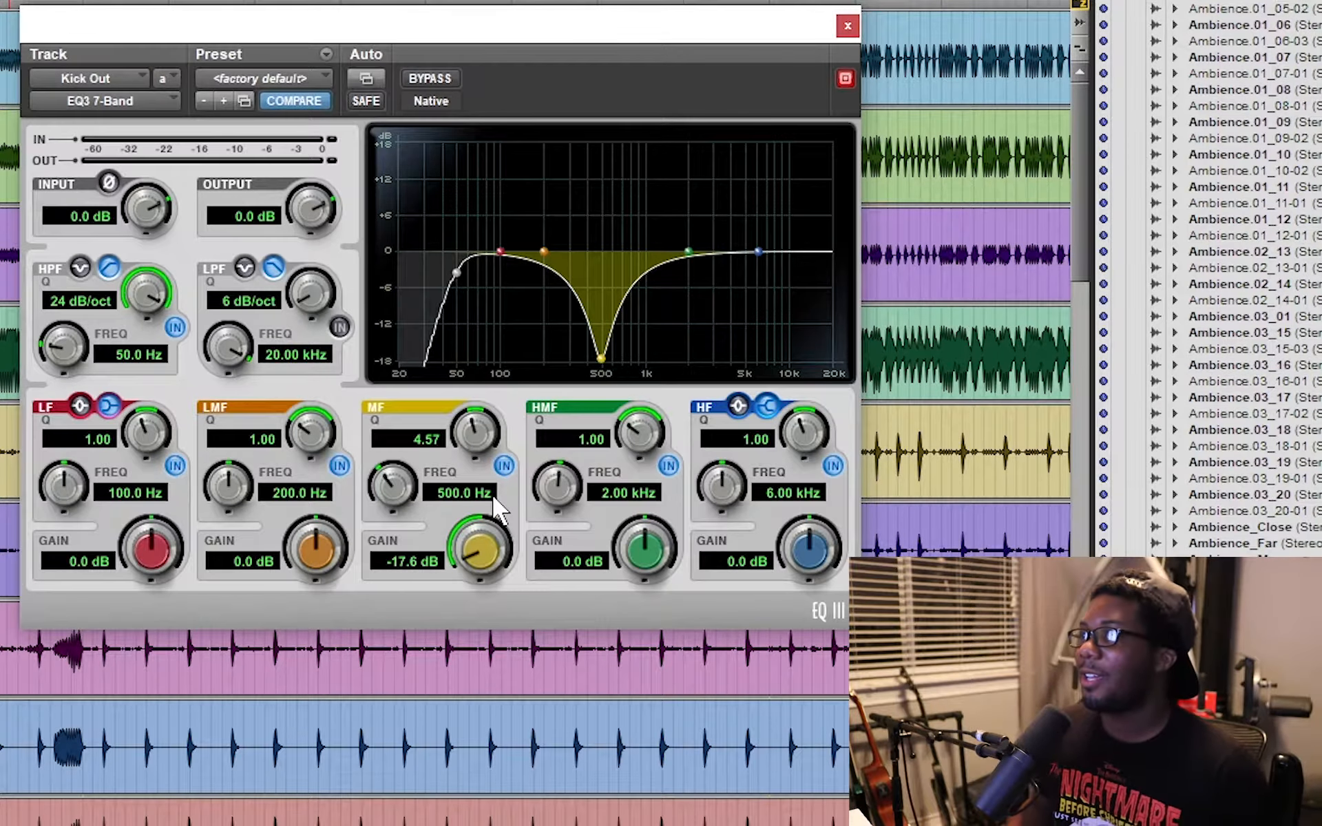
Compare the kick with the 500 Hz cut on and off during playback, and set the MF gain to -11.2 dB
{"action": "left_click", "coordinate": [503, 466]}
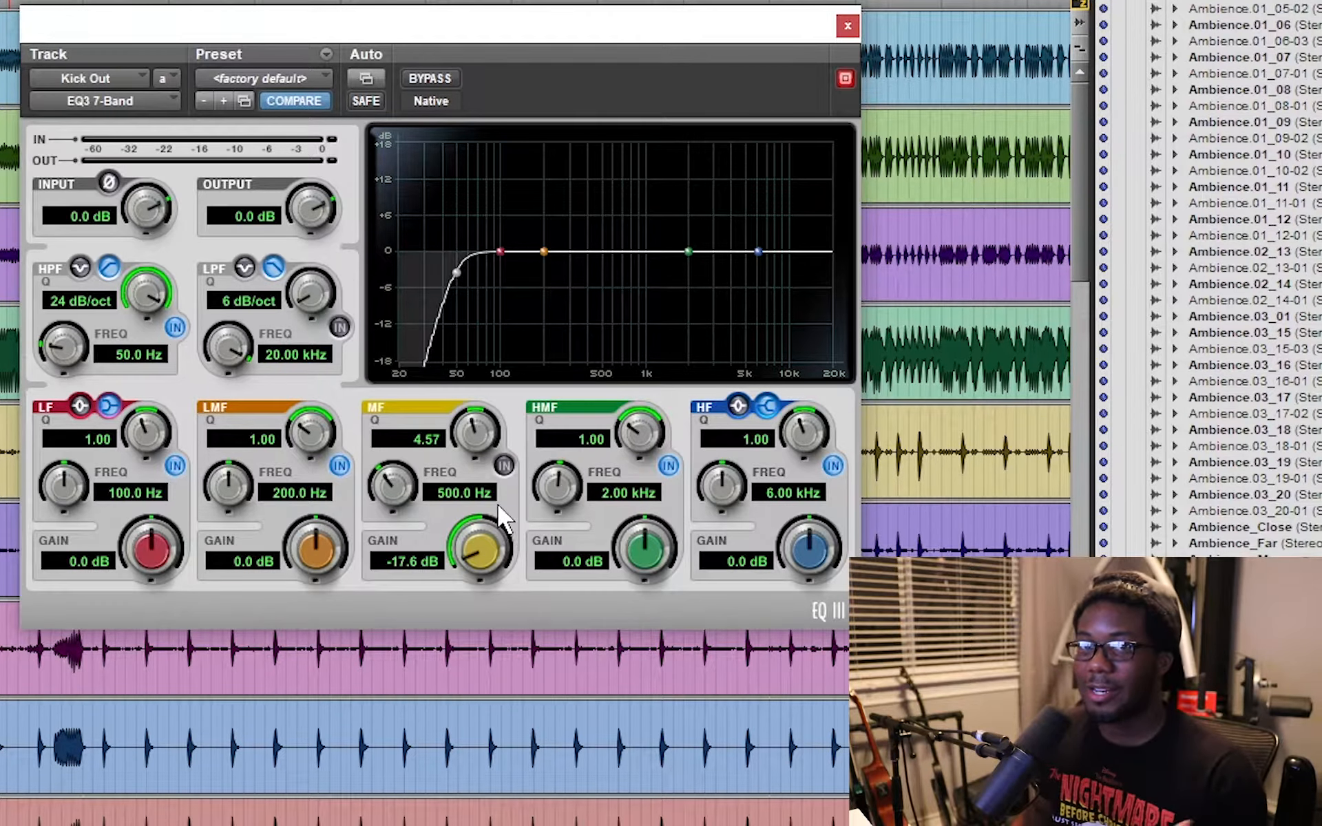
{"action": "key", "text": "space"}
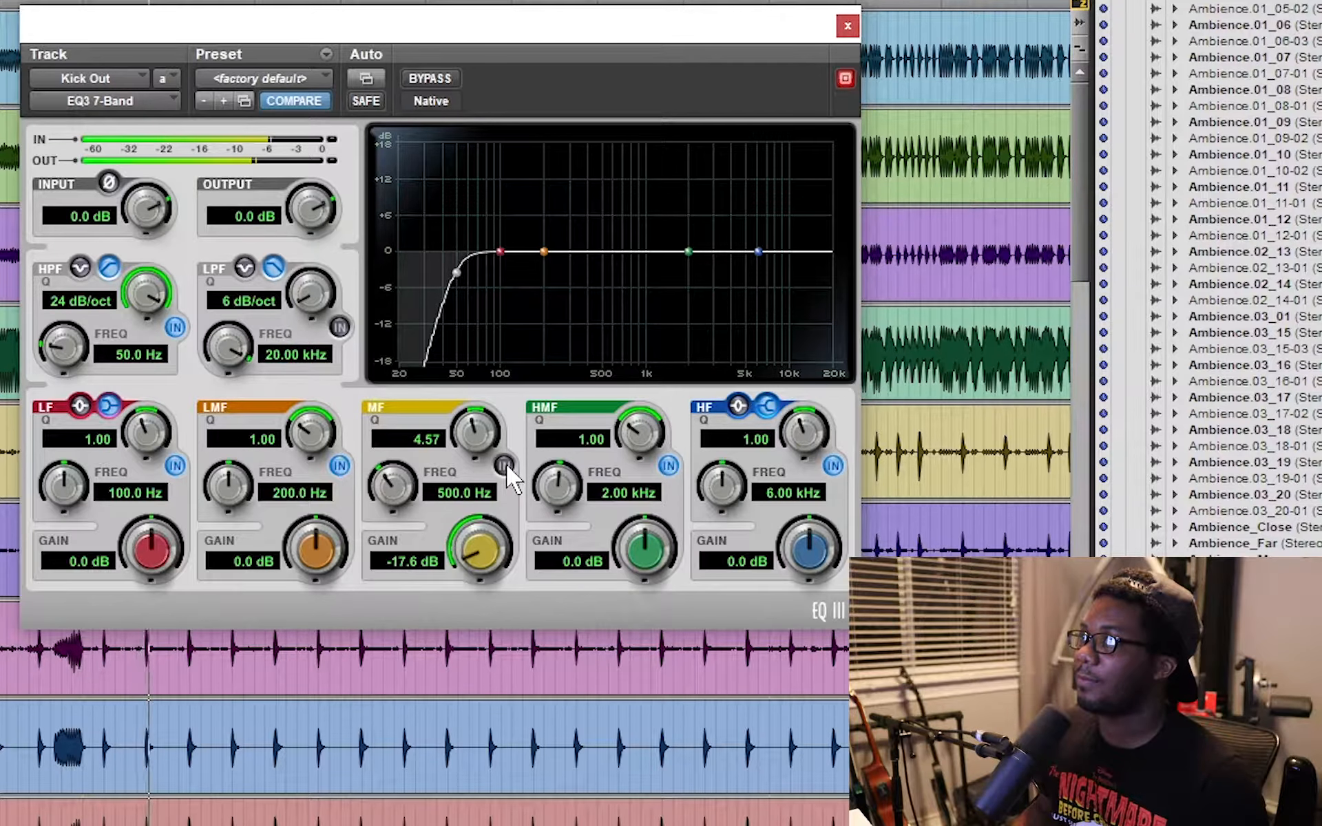
{"action": "left_click", "coordinate": [504, 465]}
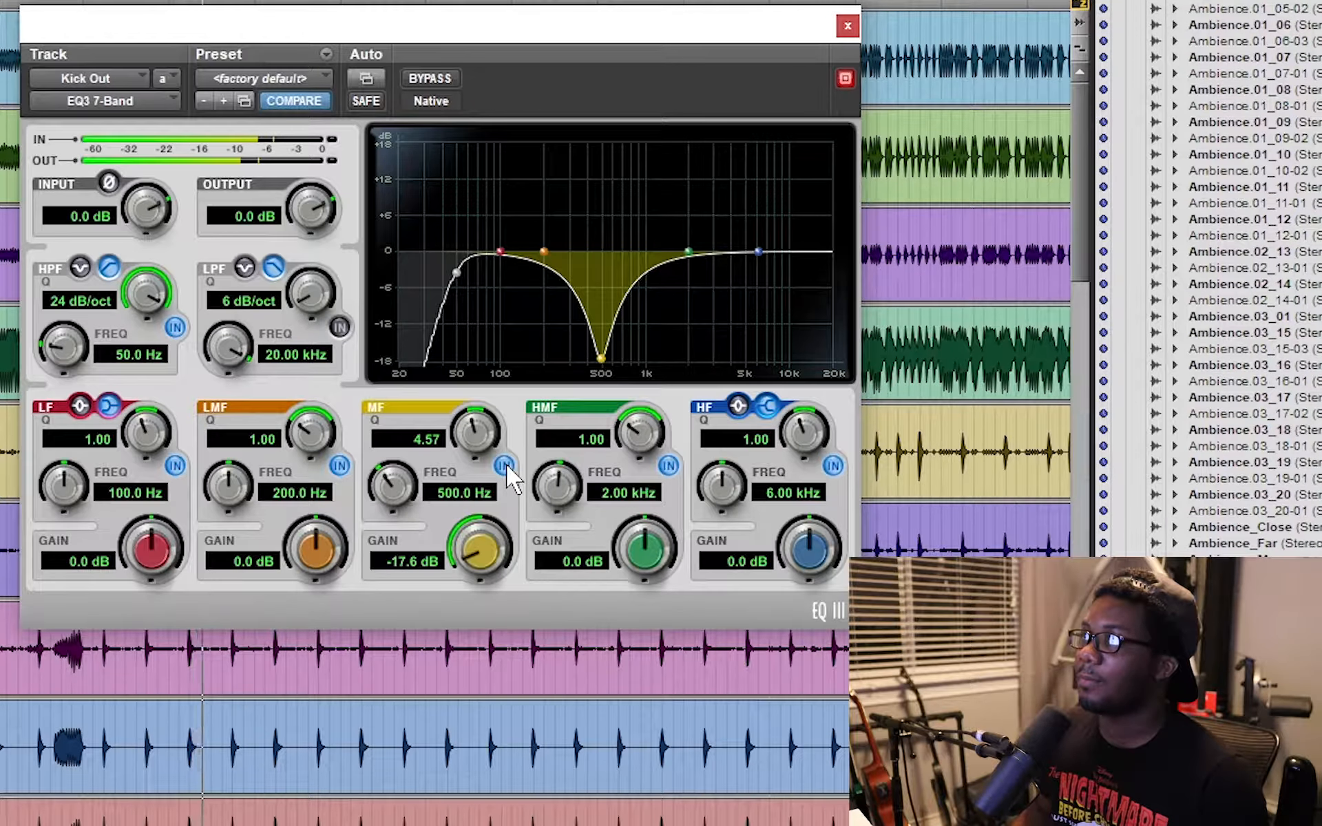
{"action": "left_click", "coordinate": [504, 466]}
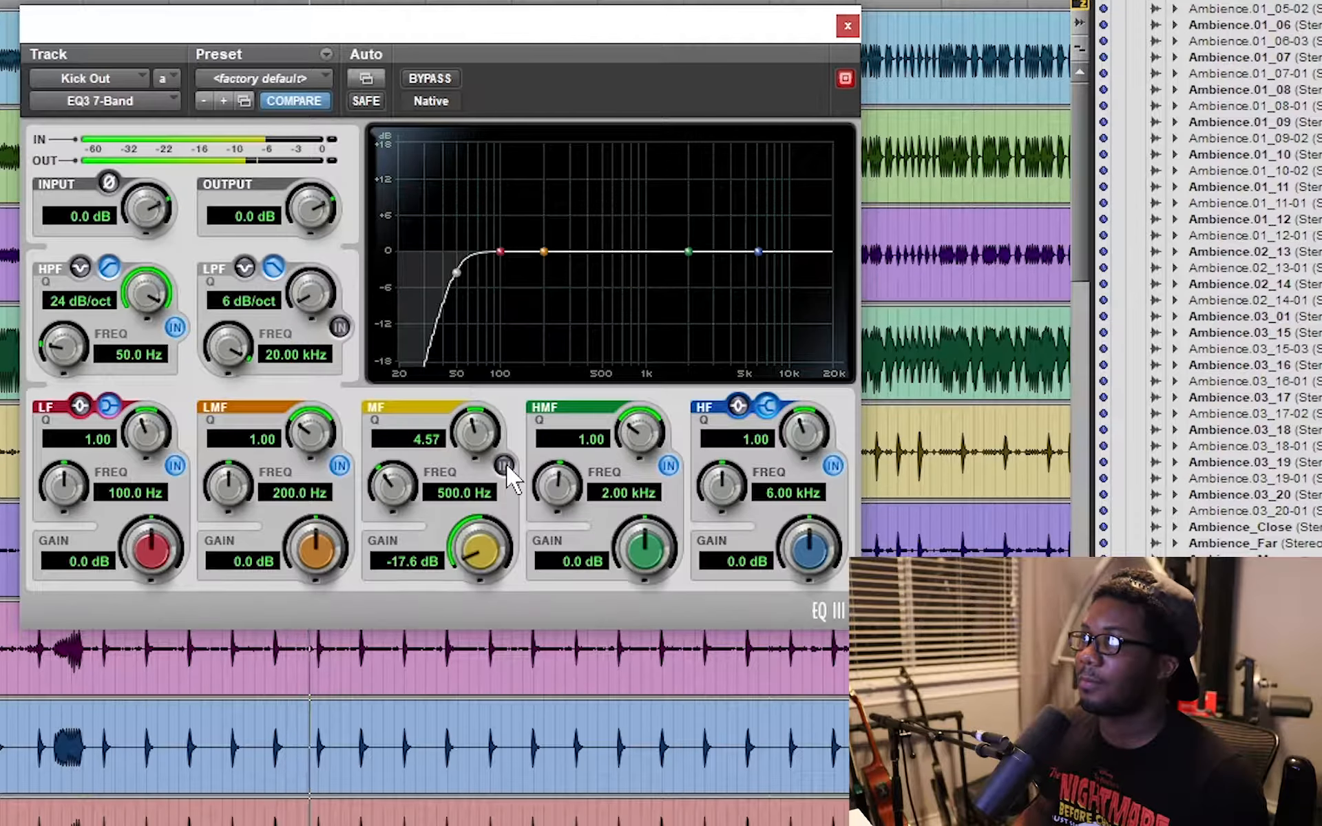
{"action": "left_click", "coordinate": [504, 465]}
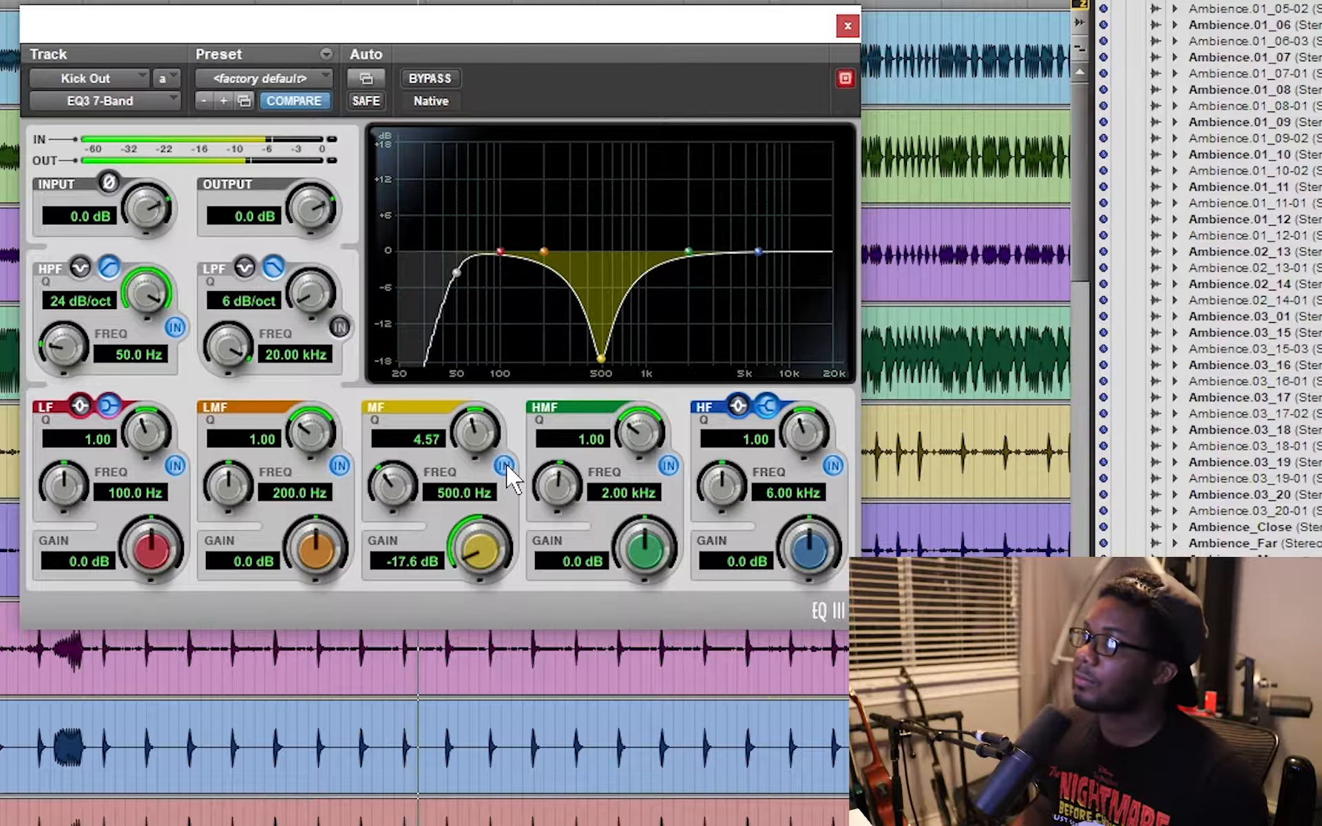
{"action": "left_click", "coordinate": [504, 465]}
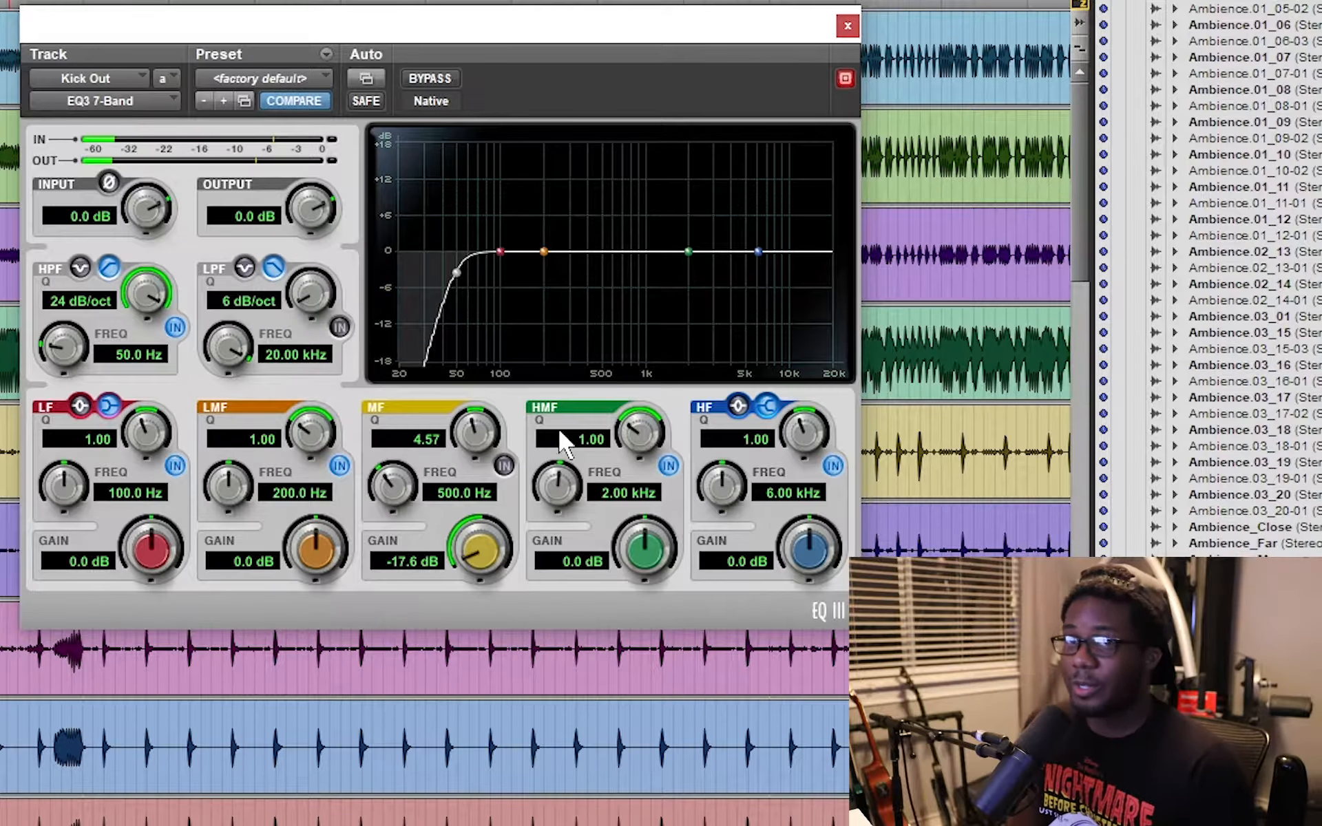
{"action": "left_click_drag", "start_coordinate": [471, 560], "coordinate": [493, 499]}
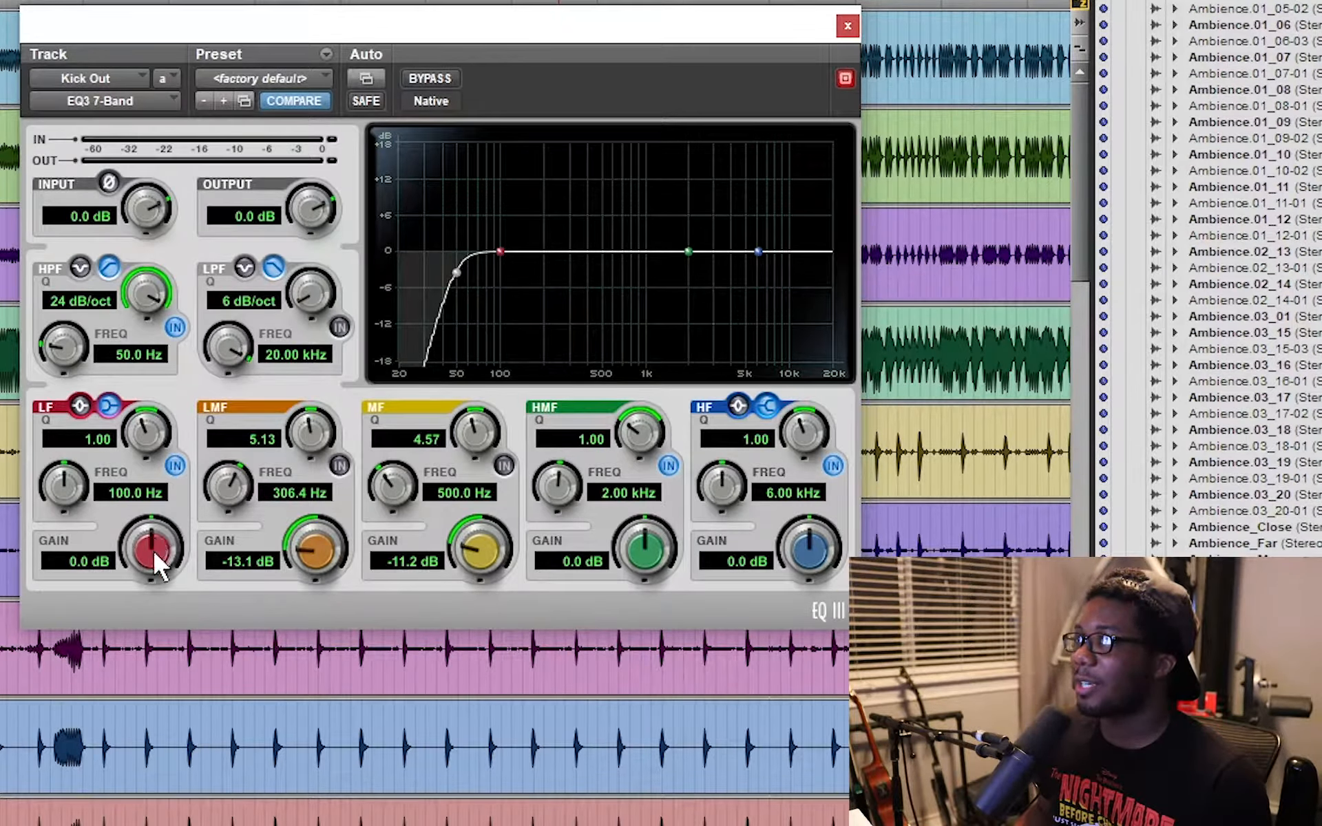
Switch the LF band to a peak, boost 100 Hz by 13.5 dB with a Q of 5.82, and compare it on and off
{"action": "left_click_drag", "start_coordinate": [152, 546], "coordinate": [149, 496]}
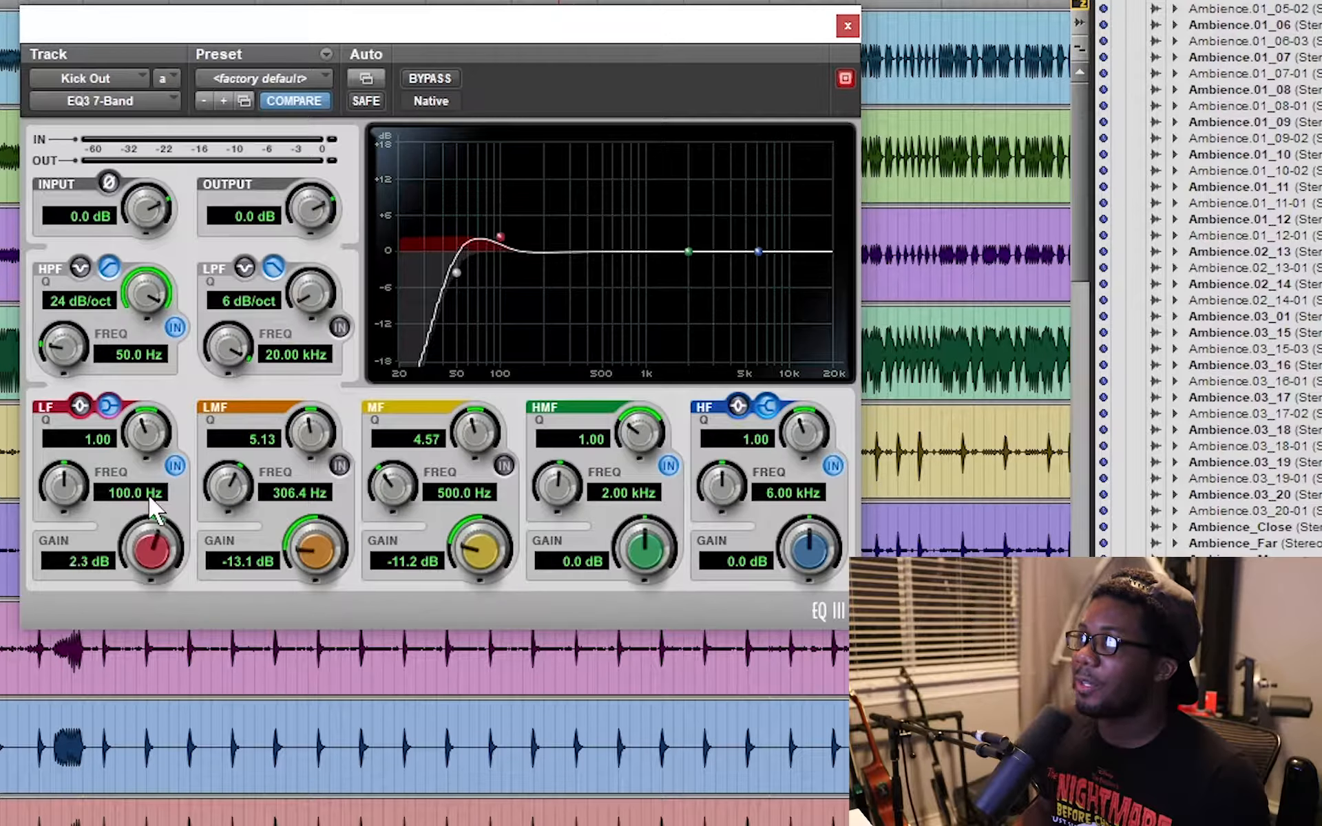
{"action": "left_click", "coordinate": [79, 407]}
{"action": "left_click_drag", "start_coordinate": [148, 548], "coordinate": [162, 483]}
{"action": "left_click_drag", "start_coordinate": [140, 478], "coordinate": [140, 482]}
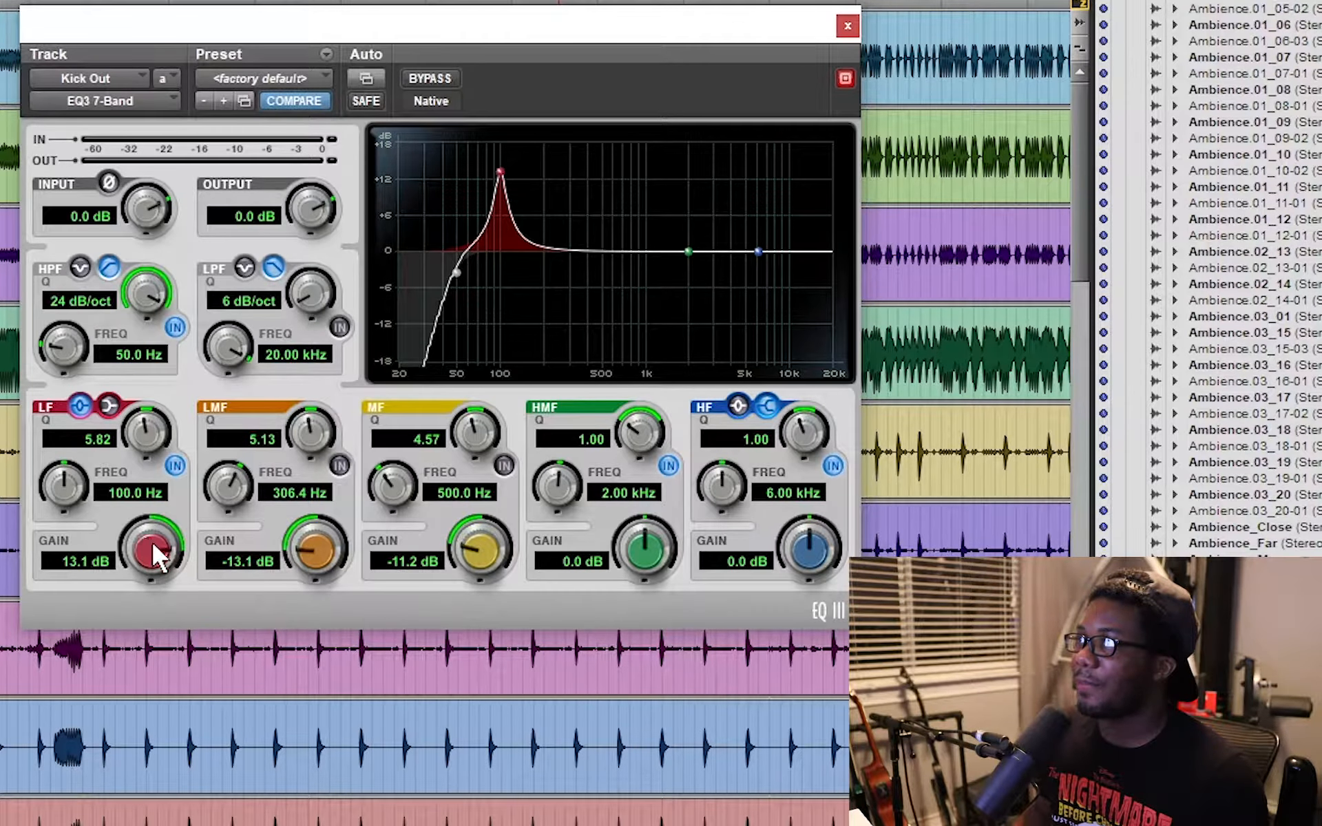
{"action": "left_click_drag", "start_coordinate": [151, 539], "coordinate": [148, 526]}
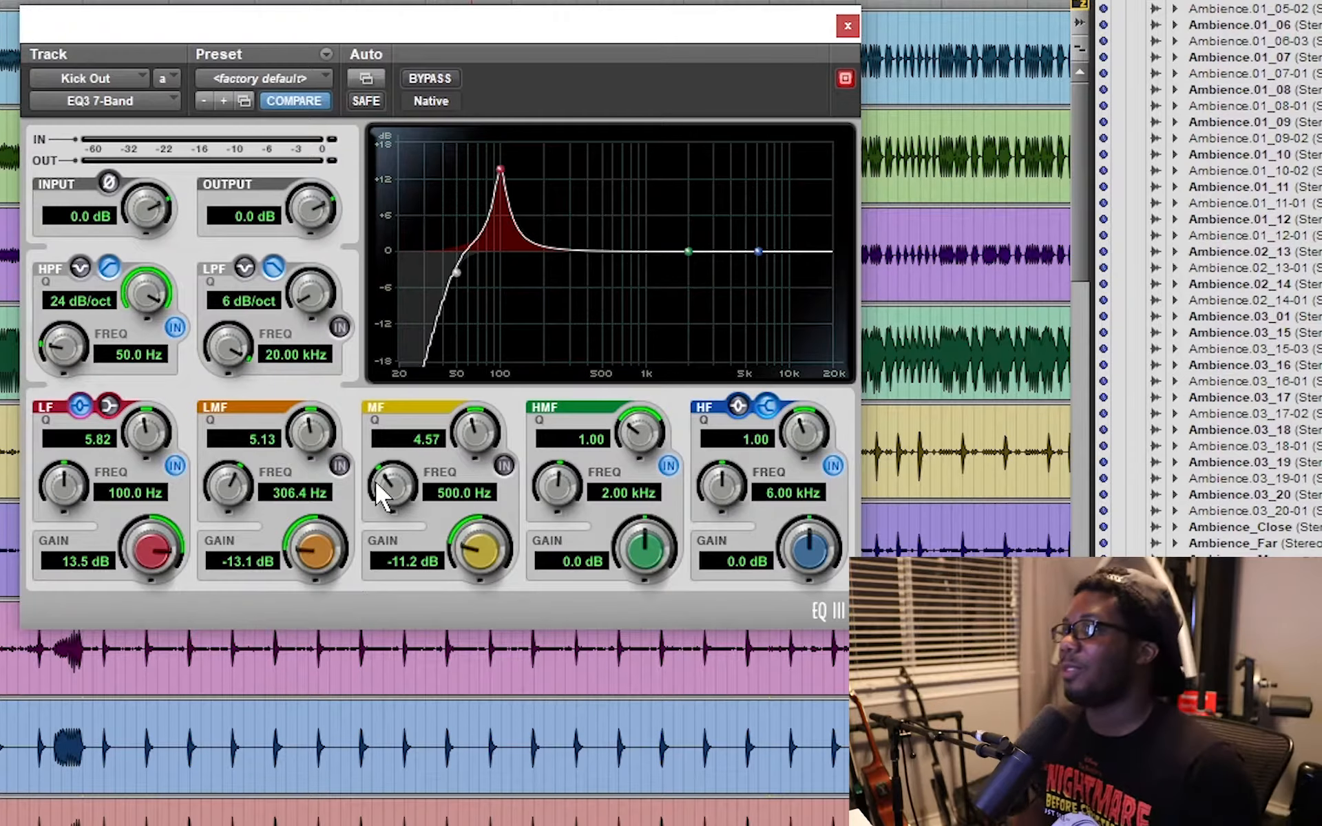
{"action": "left_click", "coordinate": [170, 465]}
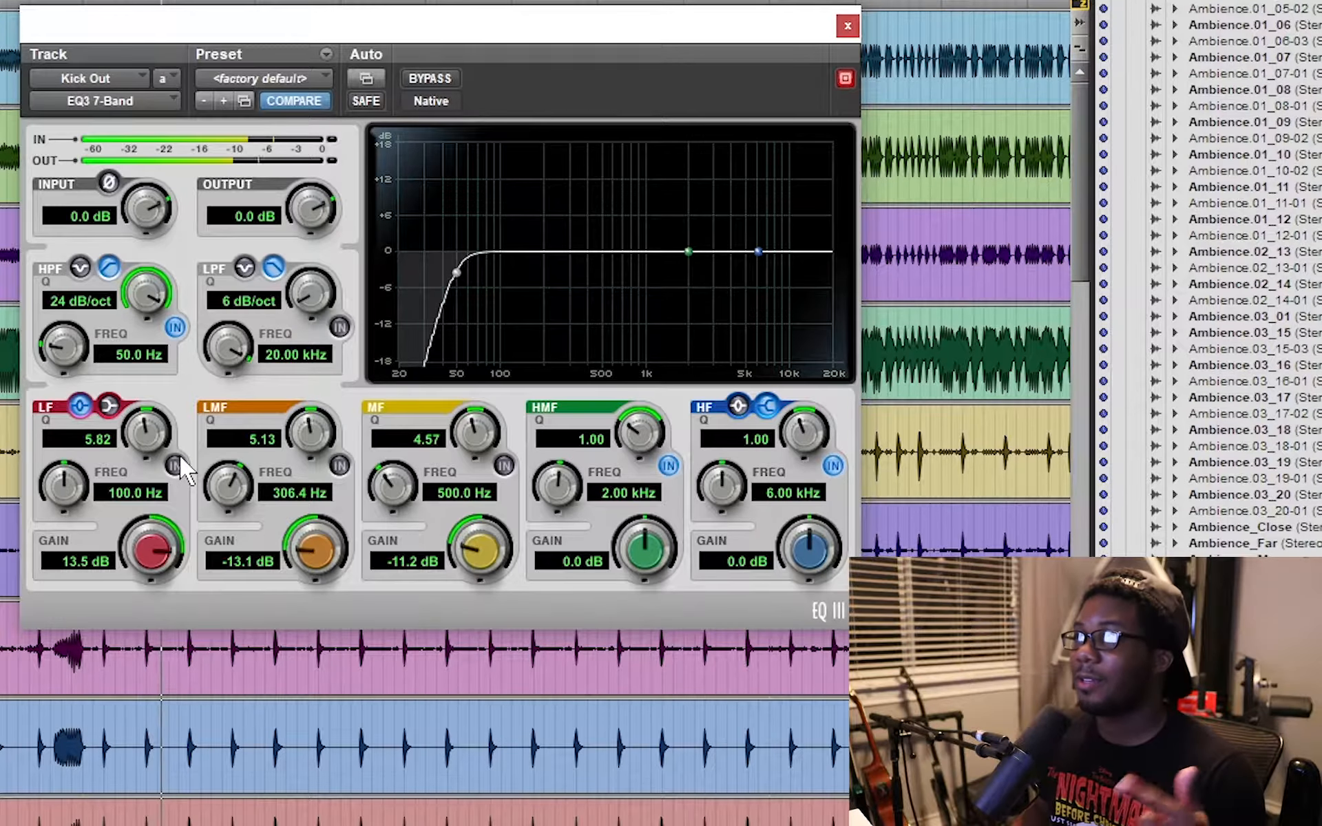
{"action": "left_click", "coordinate": [180, 459]}
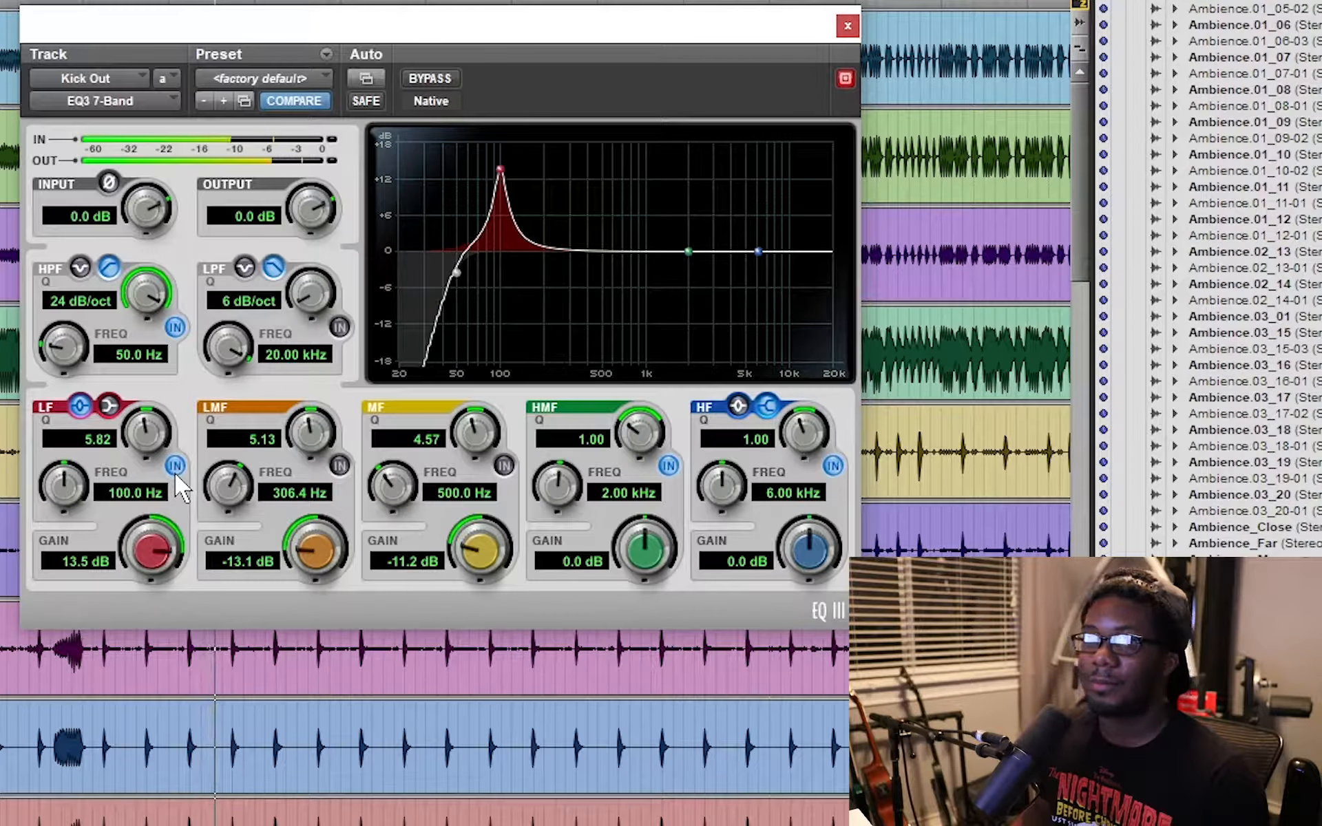
Compare the kick with the 100 Hz boost on and off during playback, leaving the LF band switched off
{"action": "left_click", "coordinate": [175, 466]}
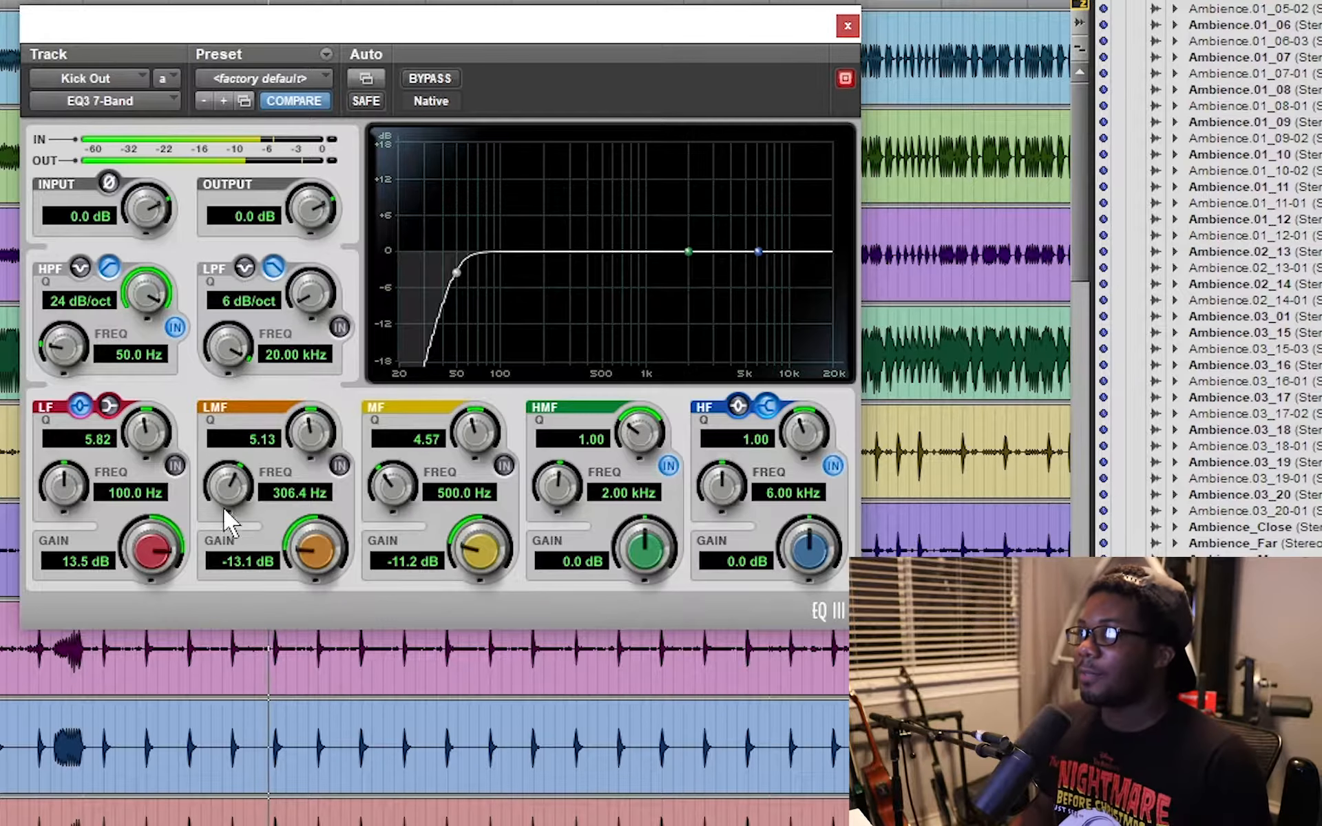
{"action": "left_click", "coordinate": [174, 465]}
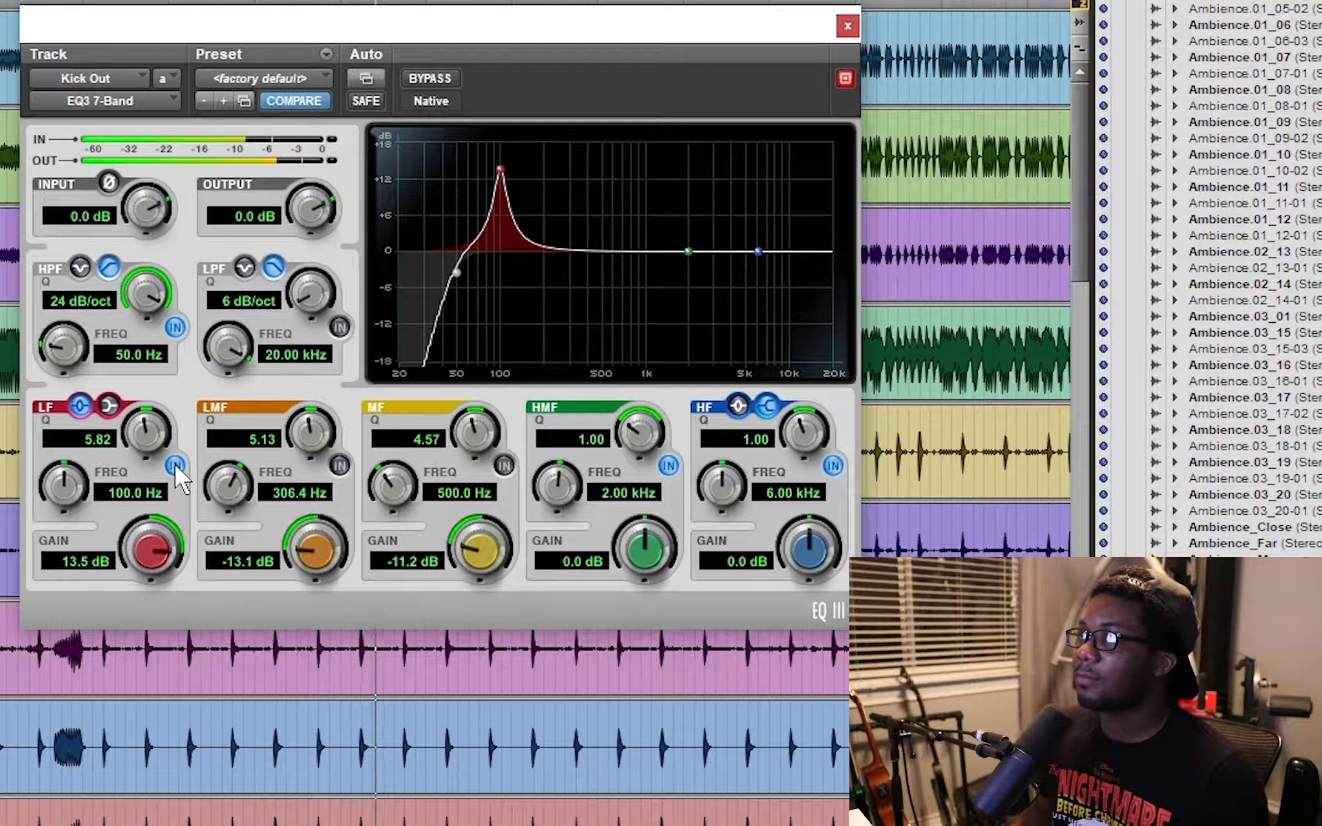
{"action": "left_click", "coordinate": [175, 464]}
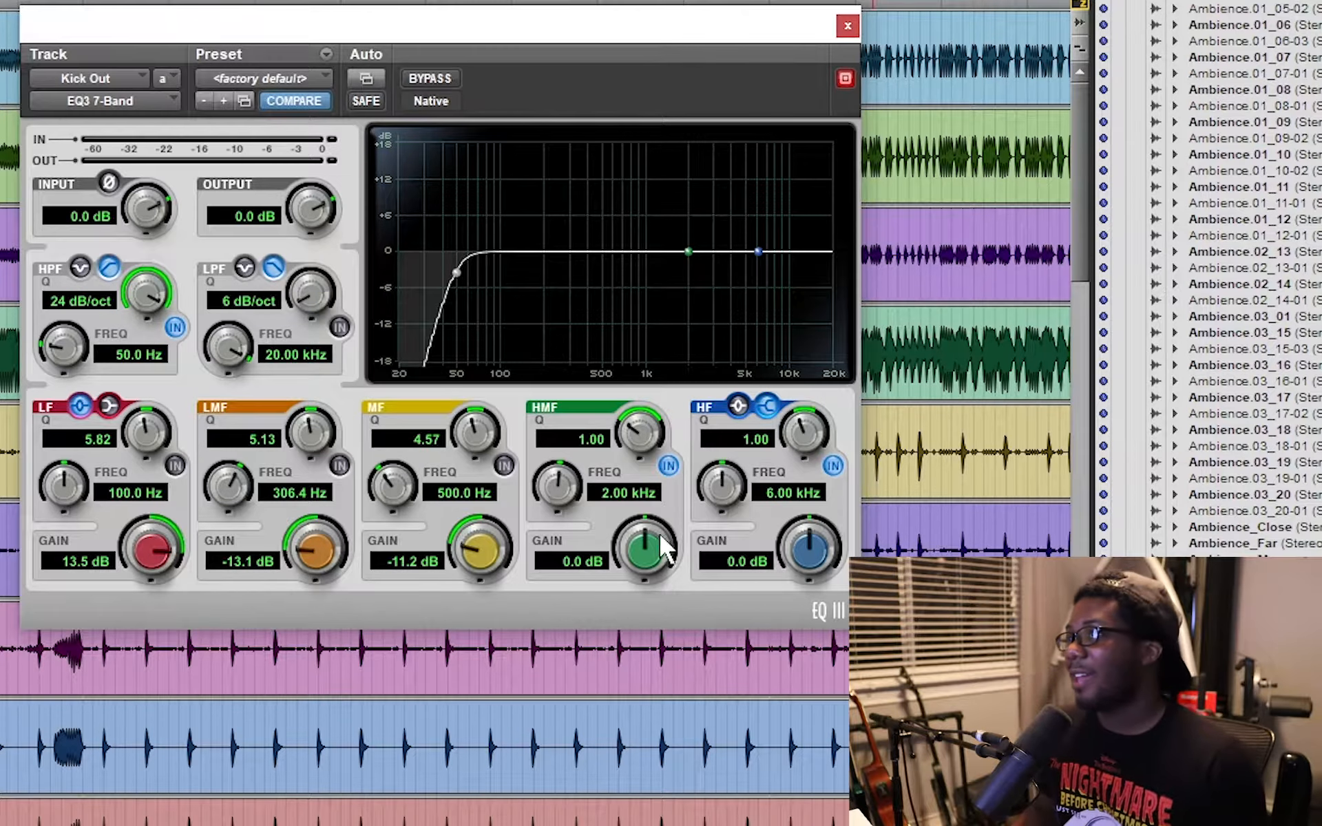
Boost the HMF band at 3 kHz by 8.8 dB with a Q of 6.31 and compare it on and off
{"action": "left_click", "coordinate": [632, 493]}
{"action": "type", "text": "3"}
{"action": "key", "text": "Return"}
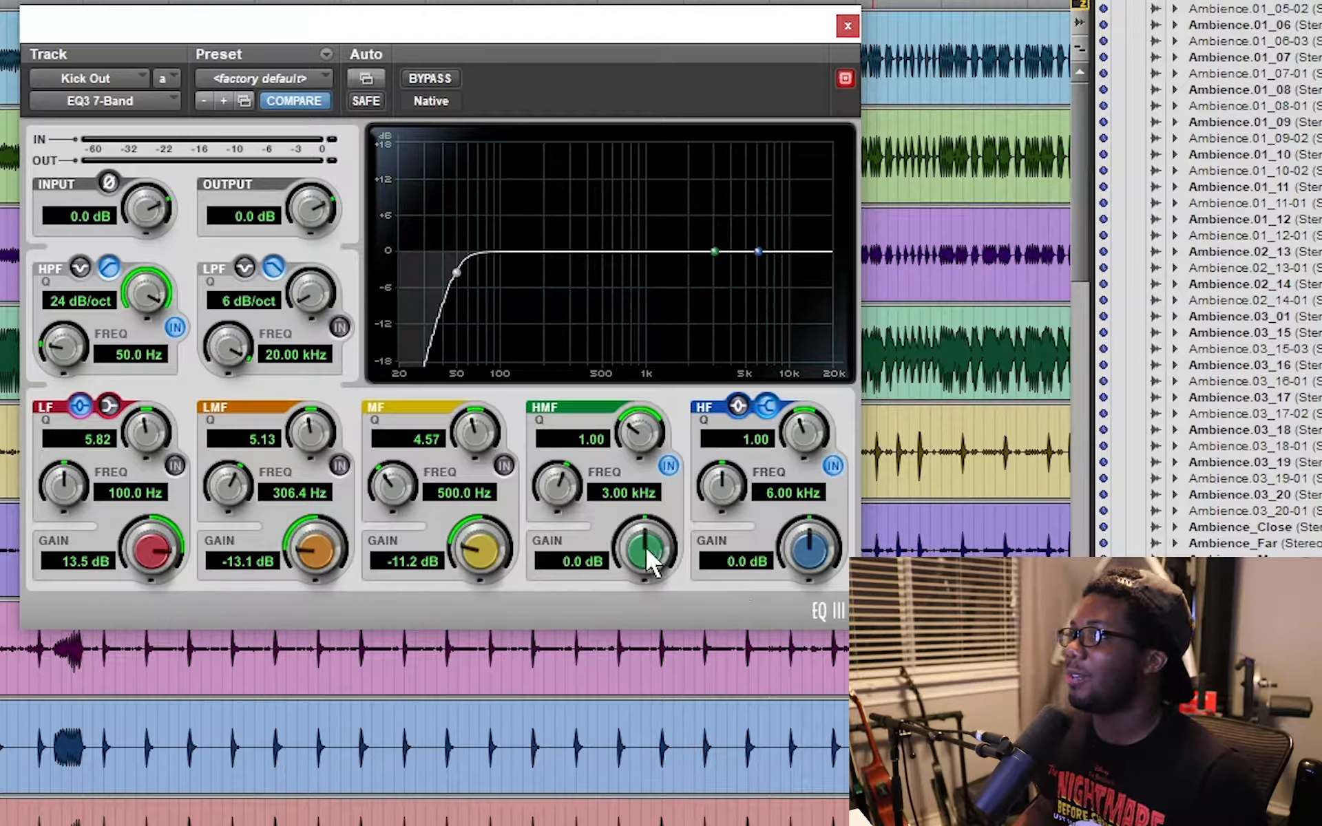
{"action": "left_click_drag", "start_coordinate": [646, 547], "coordinate": [658, 429]}
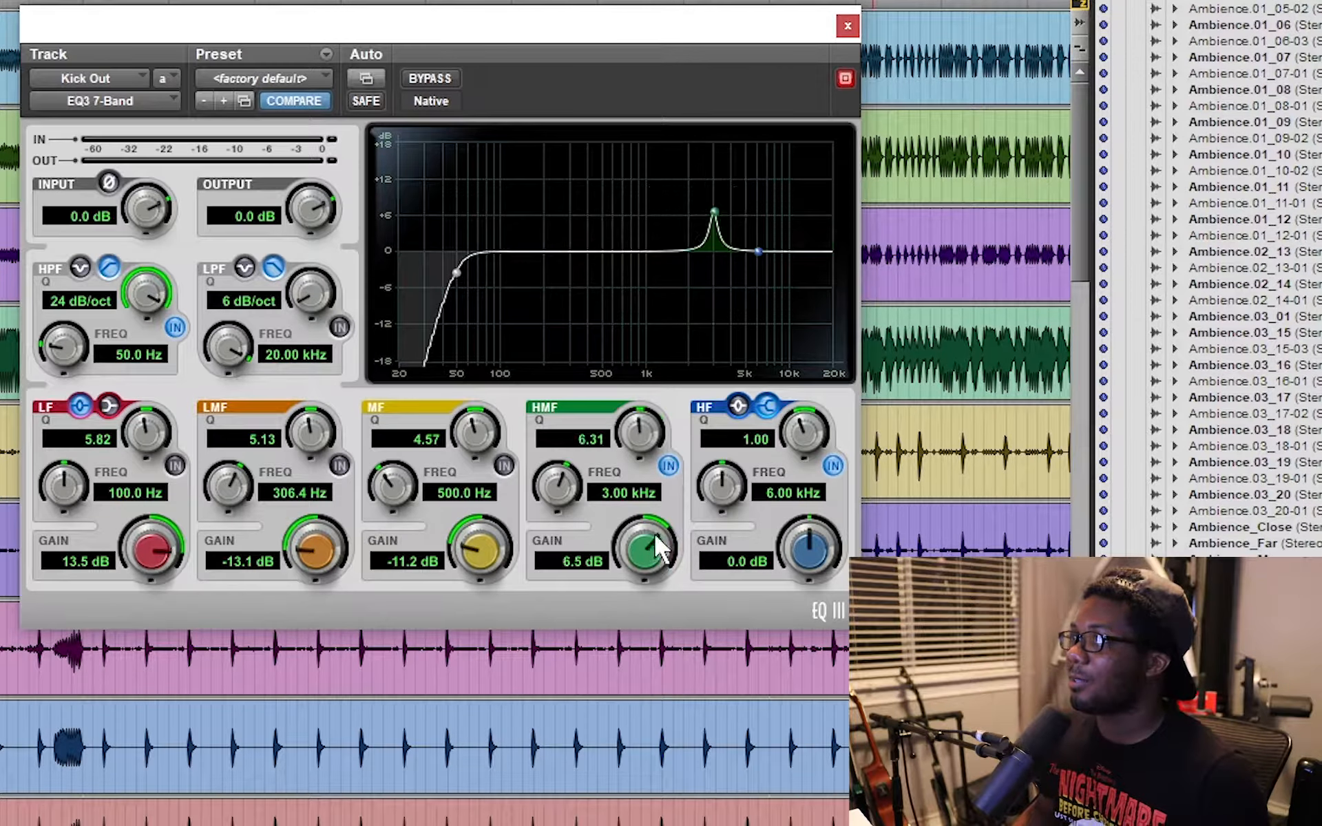
{"action": "left_click_drag", "start_coordinate": [654, 531], "coordinate": [654, 518]}
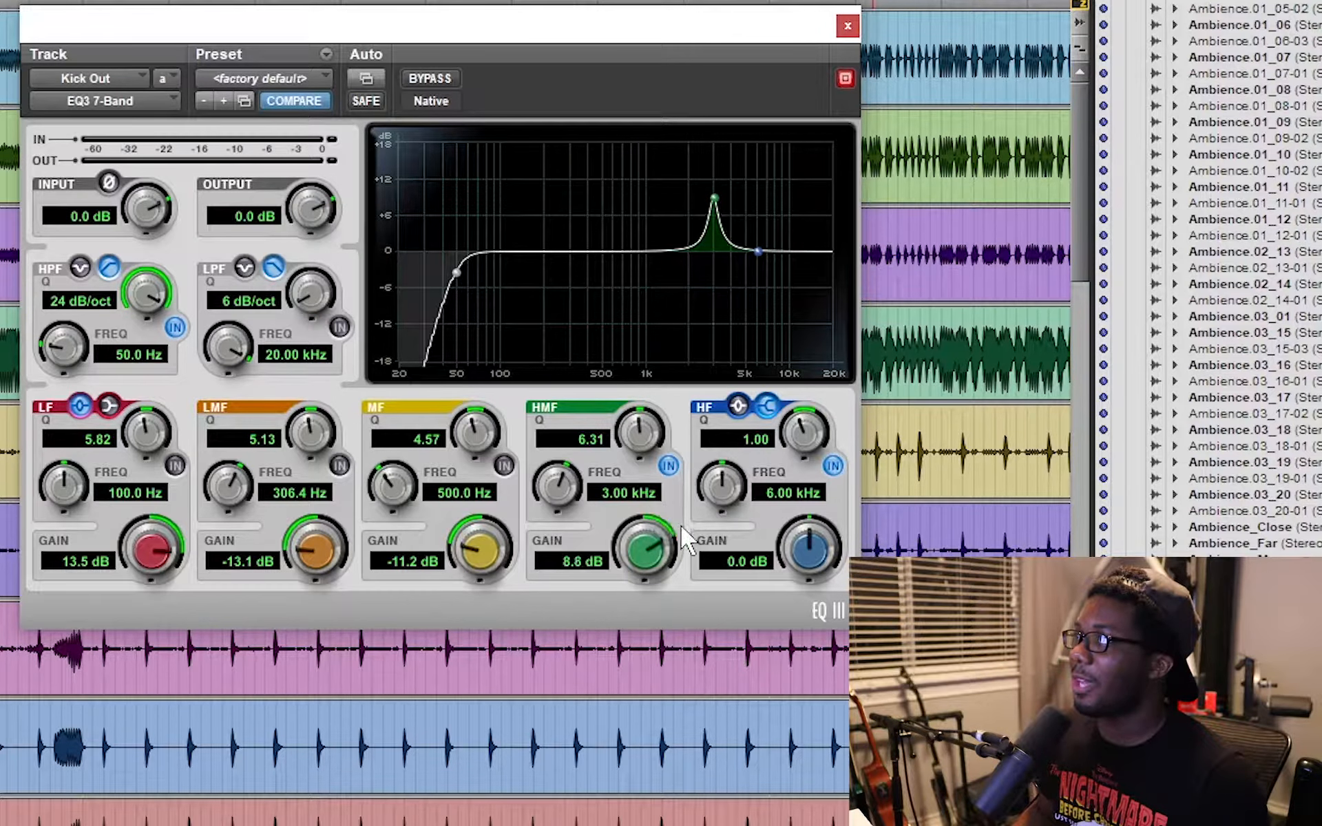
{"action": "left_click", "coordinate": [674, 465]}
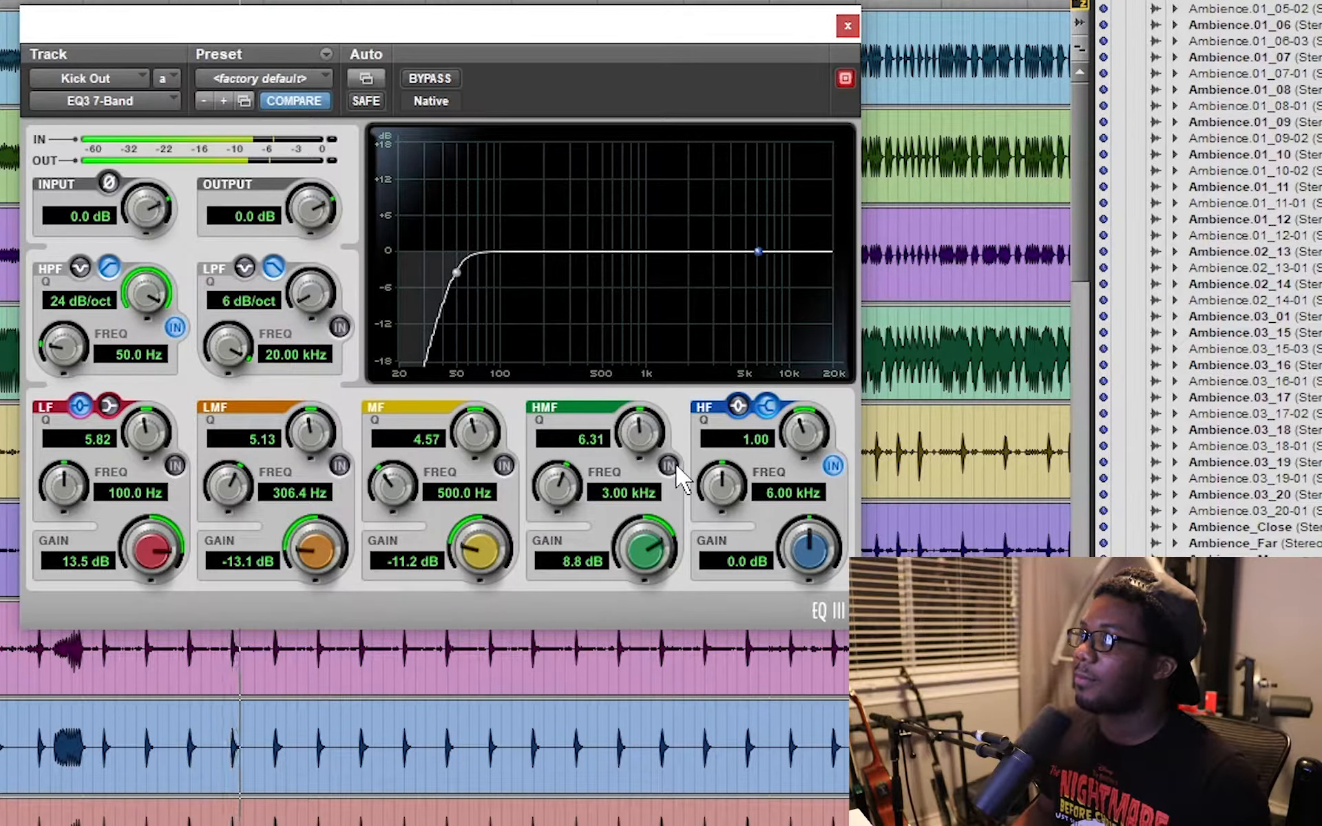
Move the HMF boost to 5 kHz and compare the kick with it on and off during playback
{"action": "left_click_drag", "start_coordinate": [612, 513], "coordinate": [671, 482]}
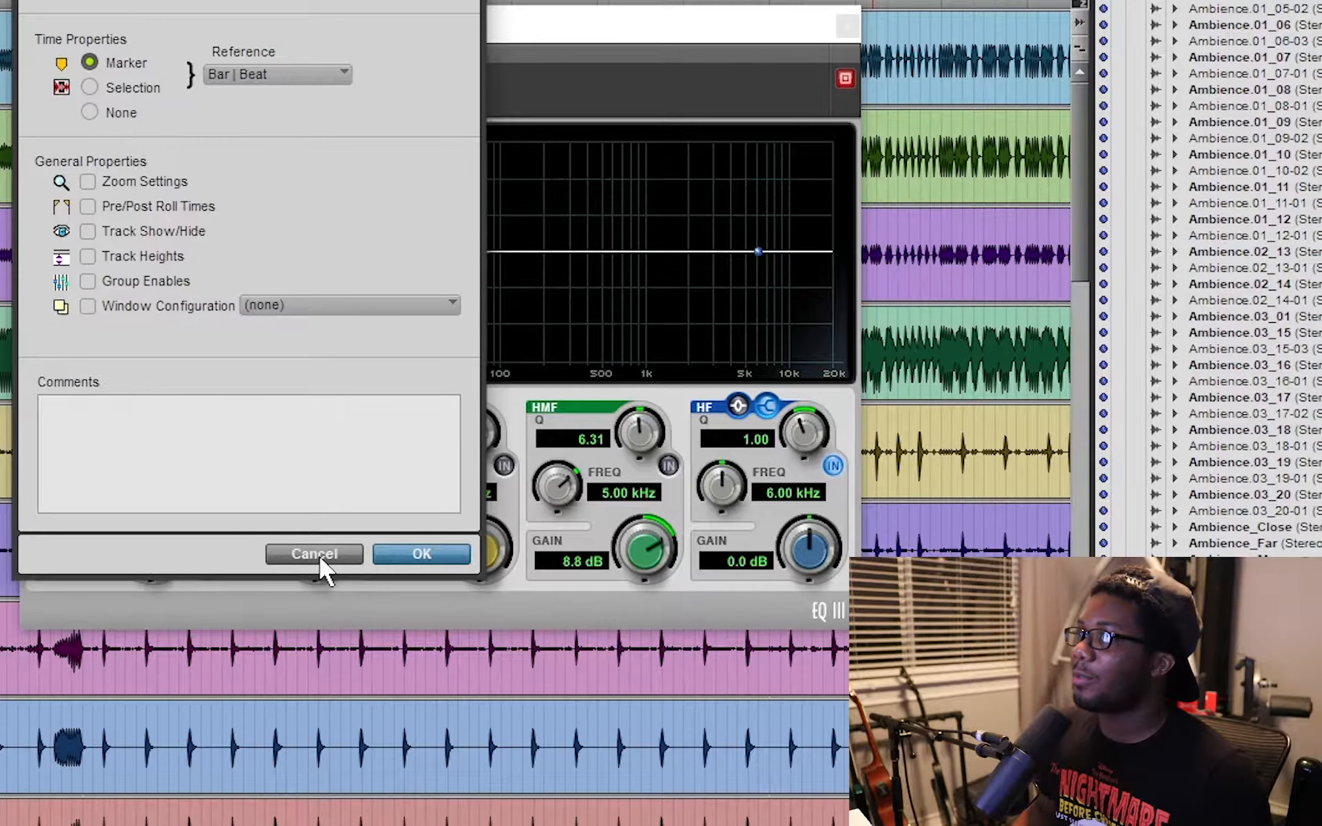
{"action": "left_click", "coordinate": [315, 548]}
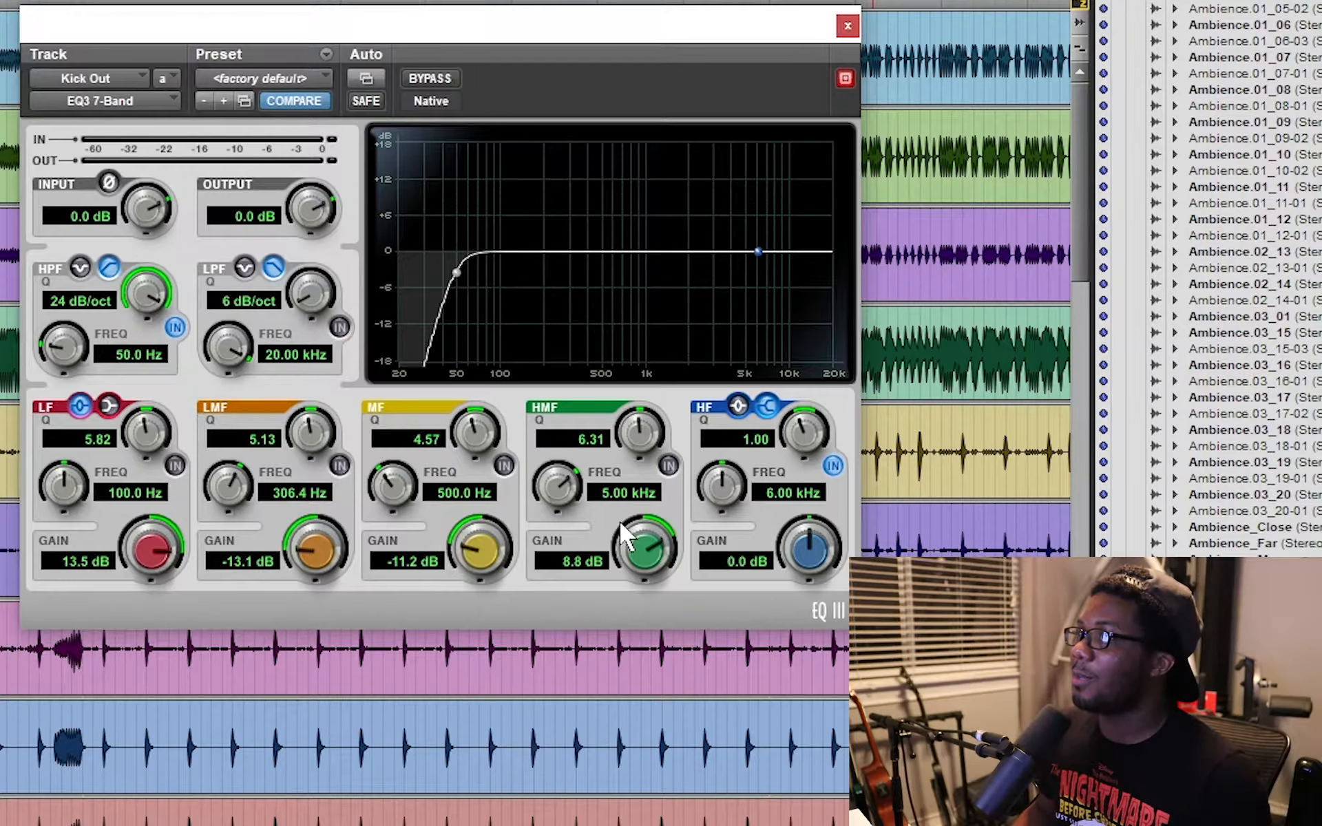
{"action": "left_click", "coordinate": [668, 465]}
{"action": "key", "text": "space"}
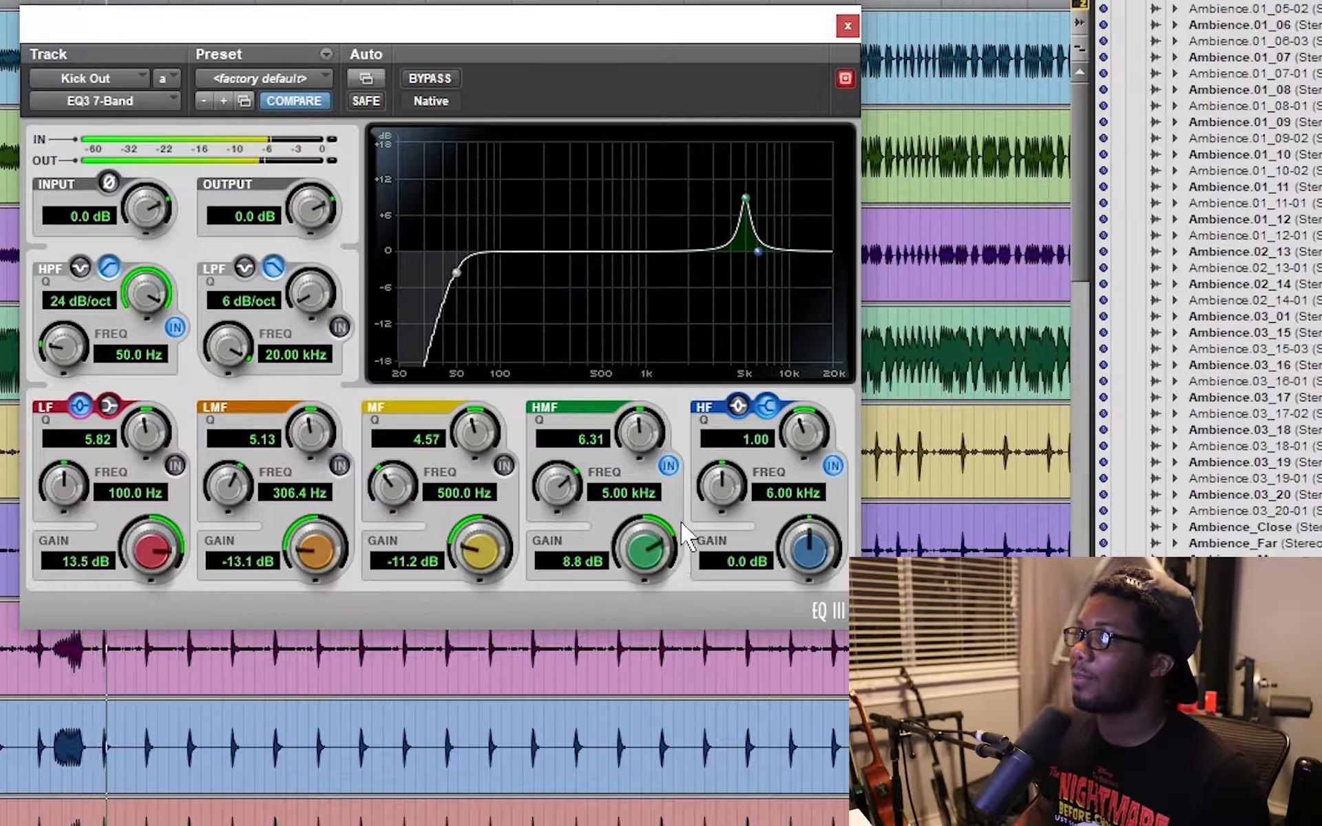
{"action": "left_click", "coordinate": [662, 464]}
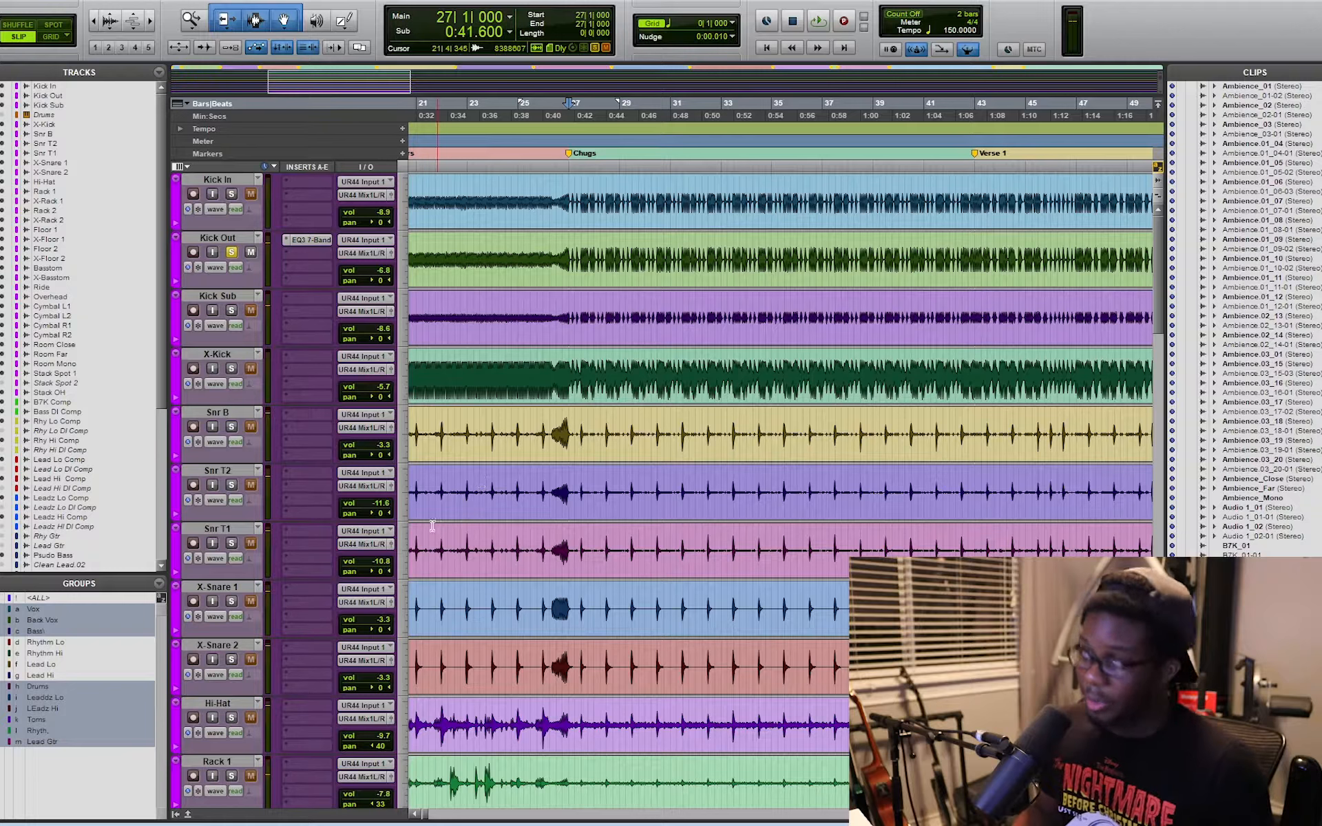
Select and solo the Snr B track in place of the kick and audition it from the Chugs marker
{"action": "right_click", "coordinate": [359, 589]}
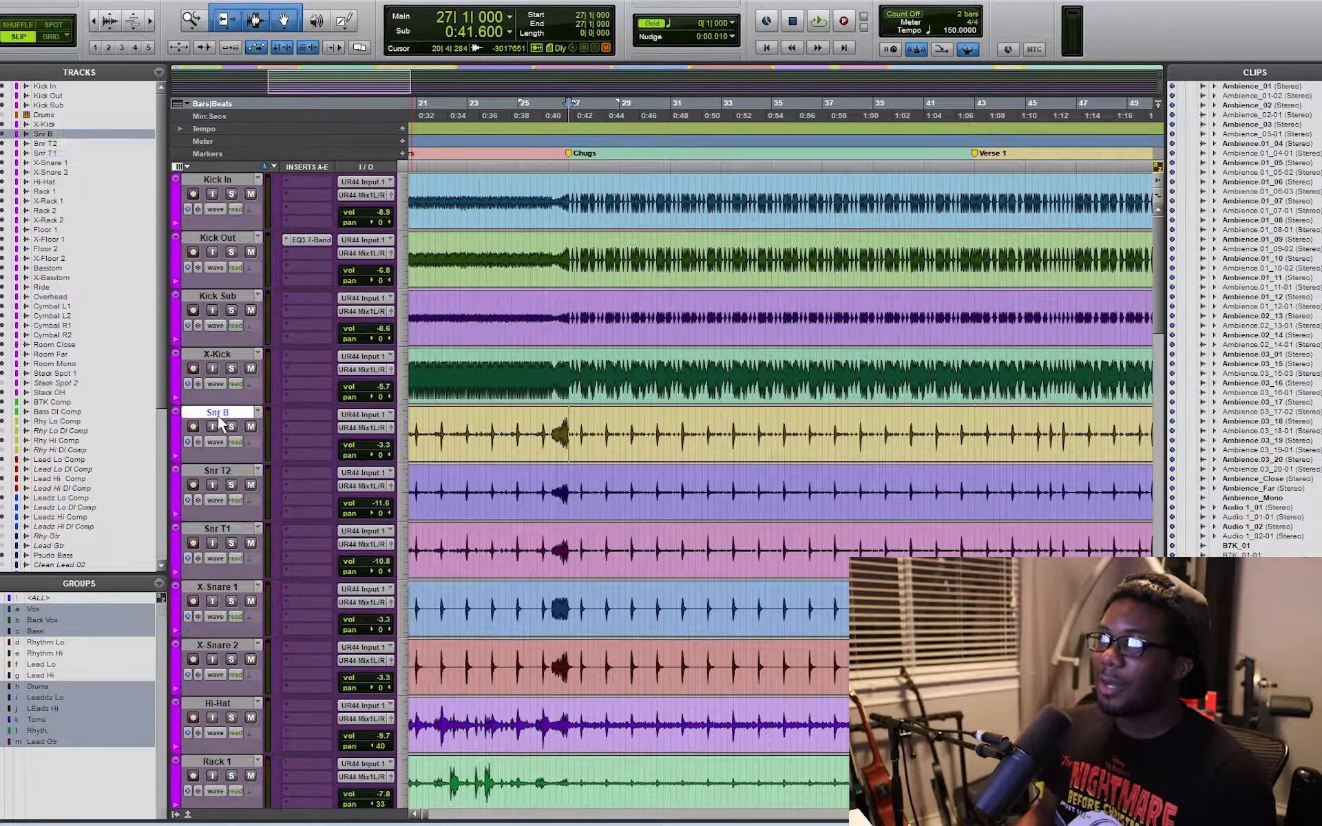
{"action": "left_click", "coordinate": [217, 413]}
{"action": "left_click", "coordinate": [231, 426]}
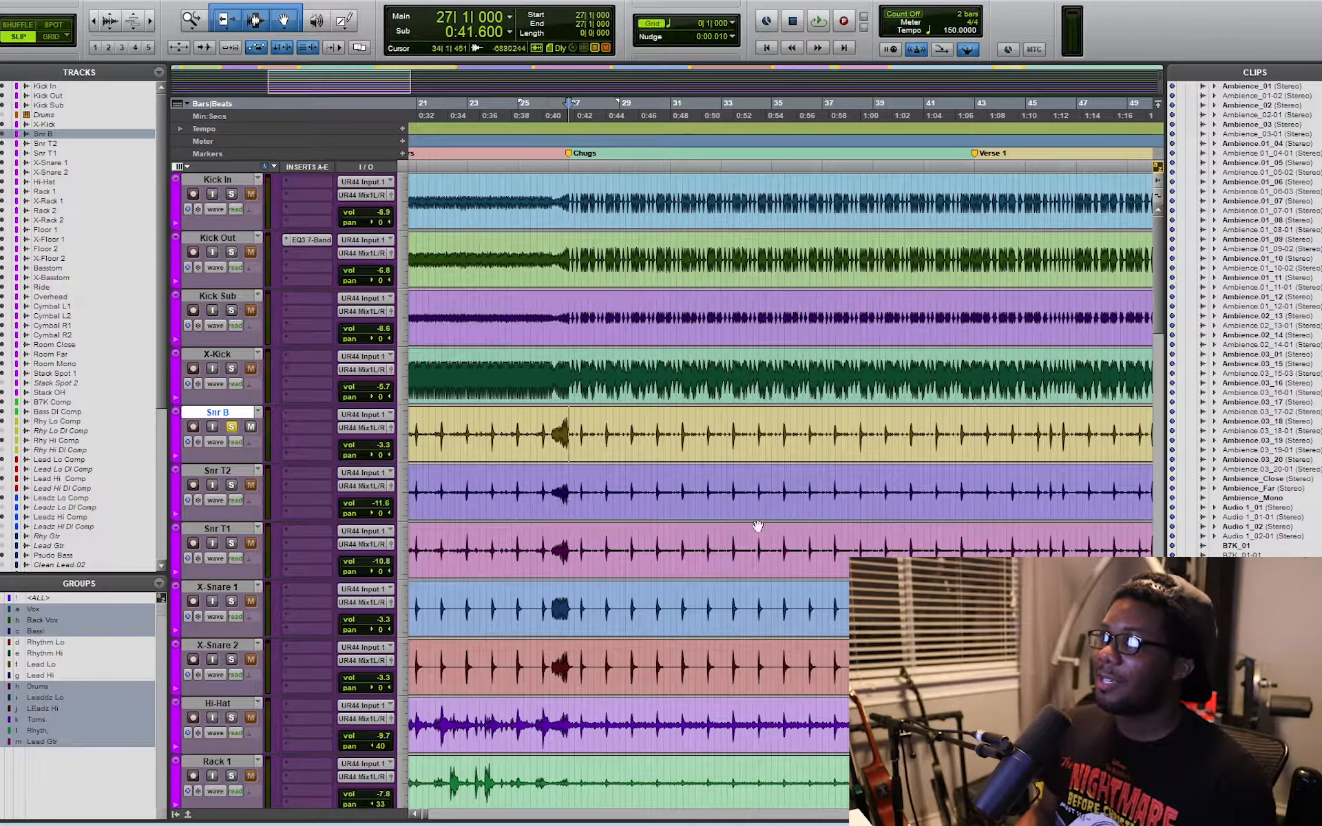
{"action": "key", "text": "space"}
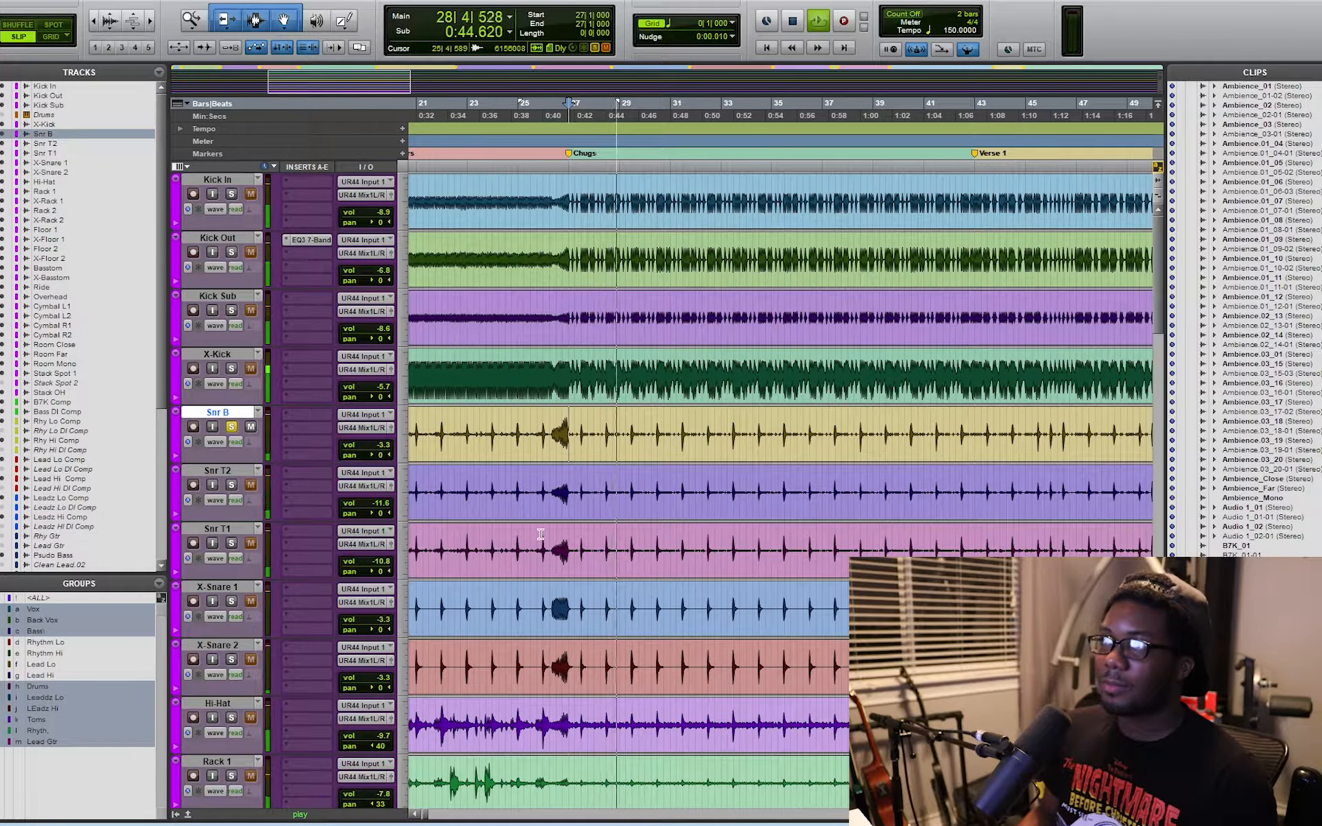
{"action": "key", "text": "space"}
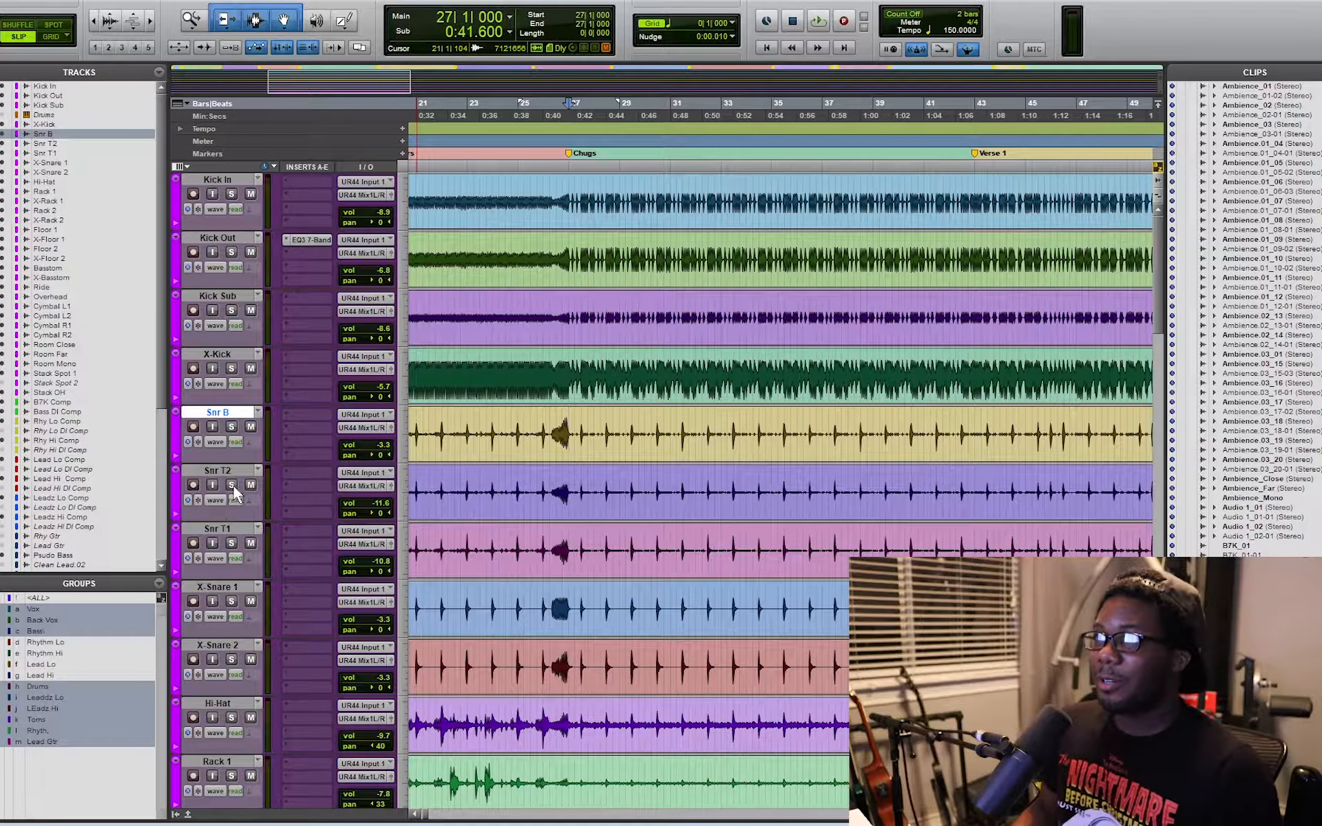
Solo the Snr T2 track and audition it from the Chugs marker
{"action": "left_click", "coordinate": [232, 484]}
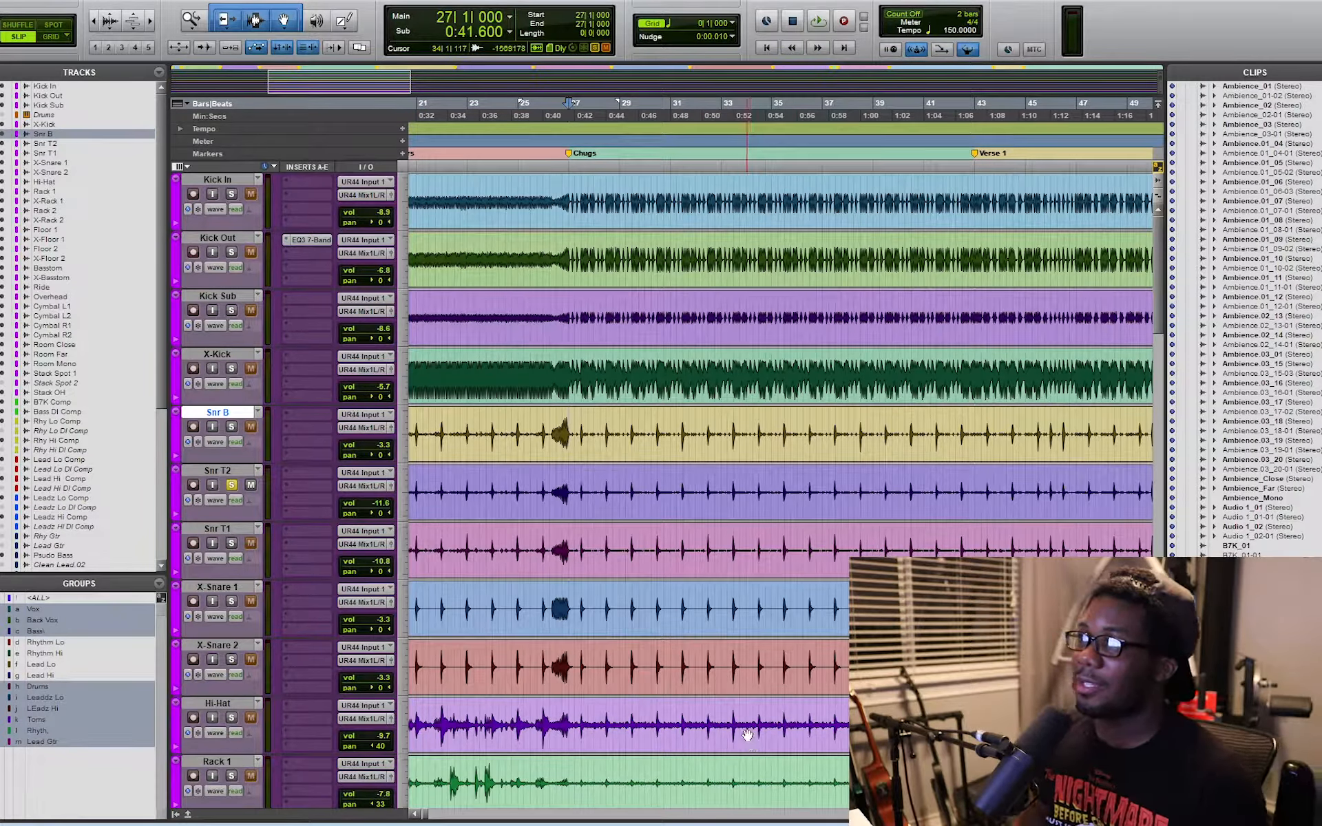
{"action": "key", "text": "space"}
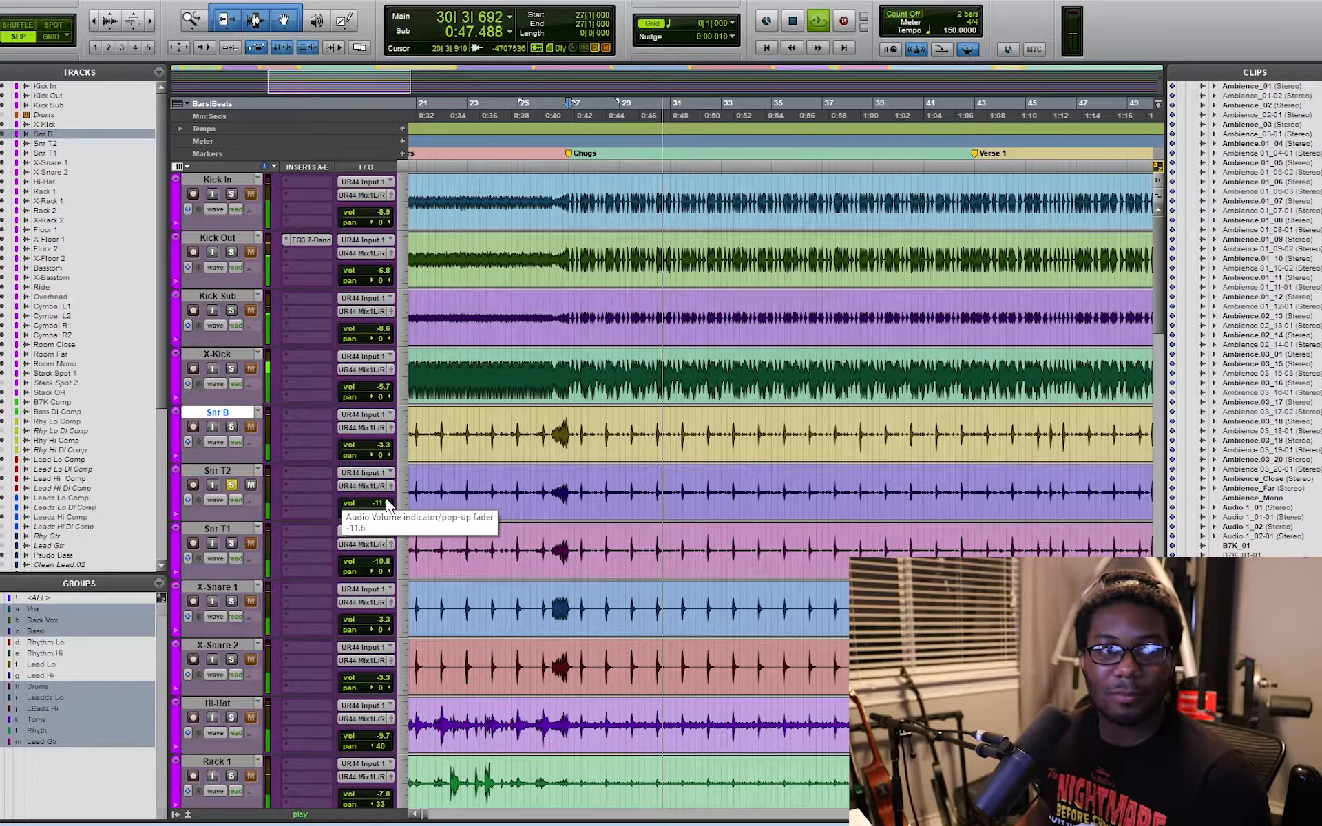
{"action": "key", "text": "space"}
{"action": "left_click", "coordinate": [230, 485]}
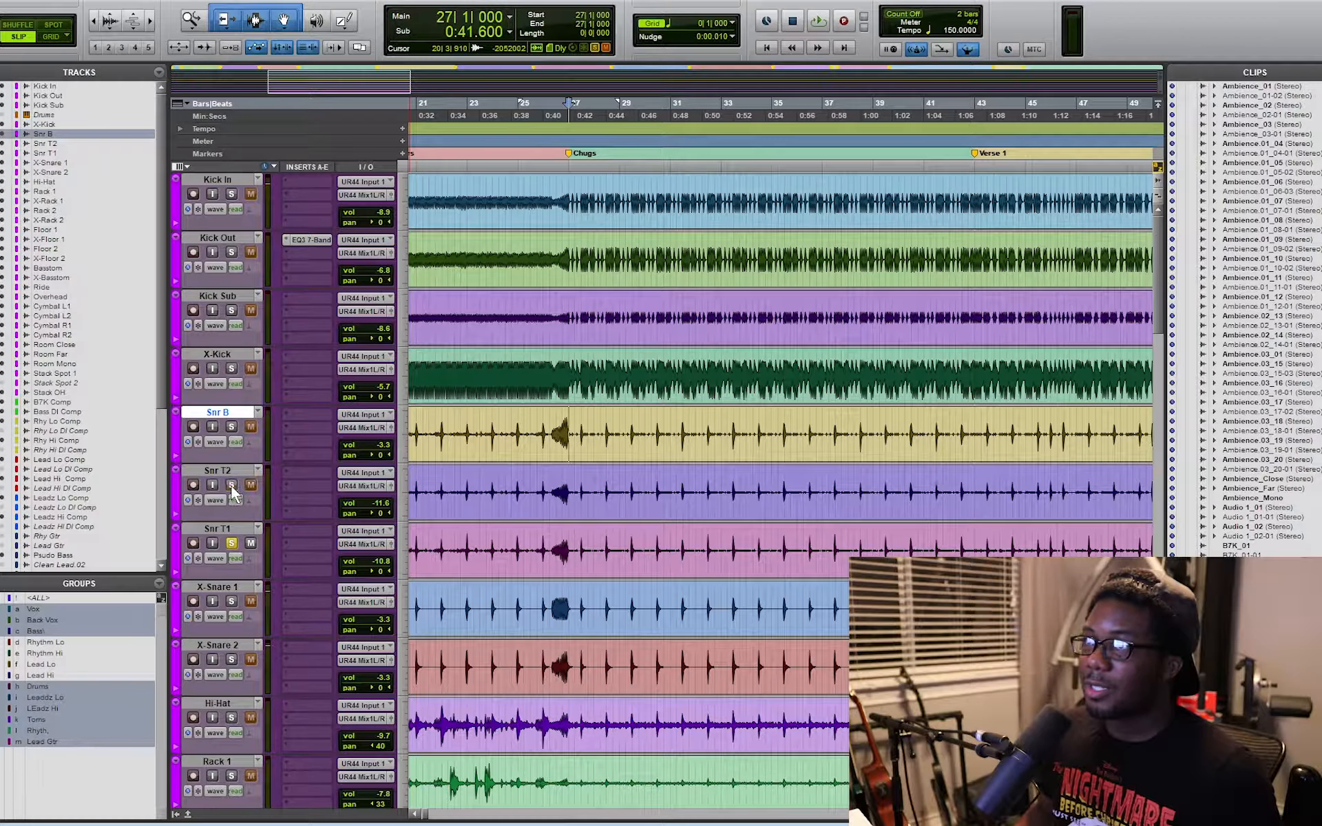
Audition the soloed Snr T1 track with its volume temporarily set to 0.0 dB
{"action": "left_click", "coordinate": [379, 563], "text": "alt"}
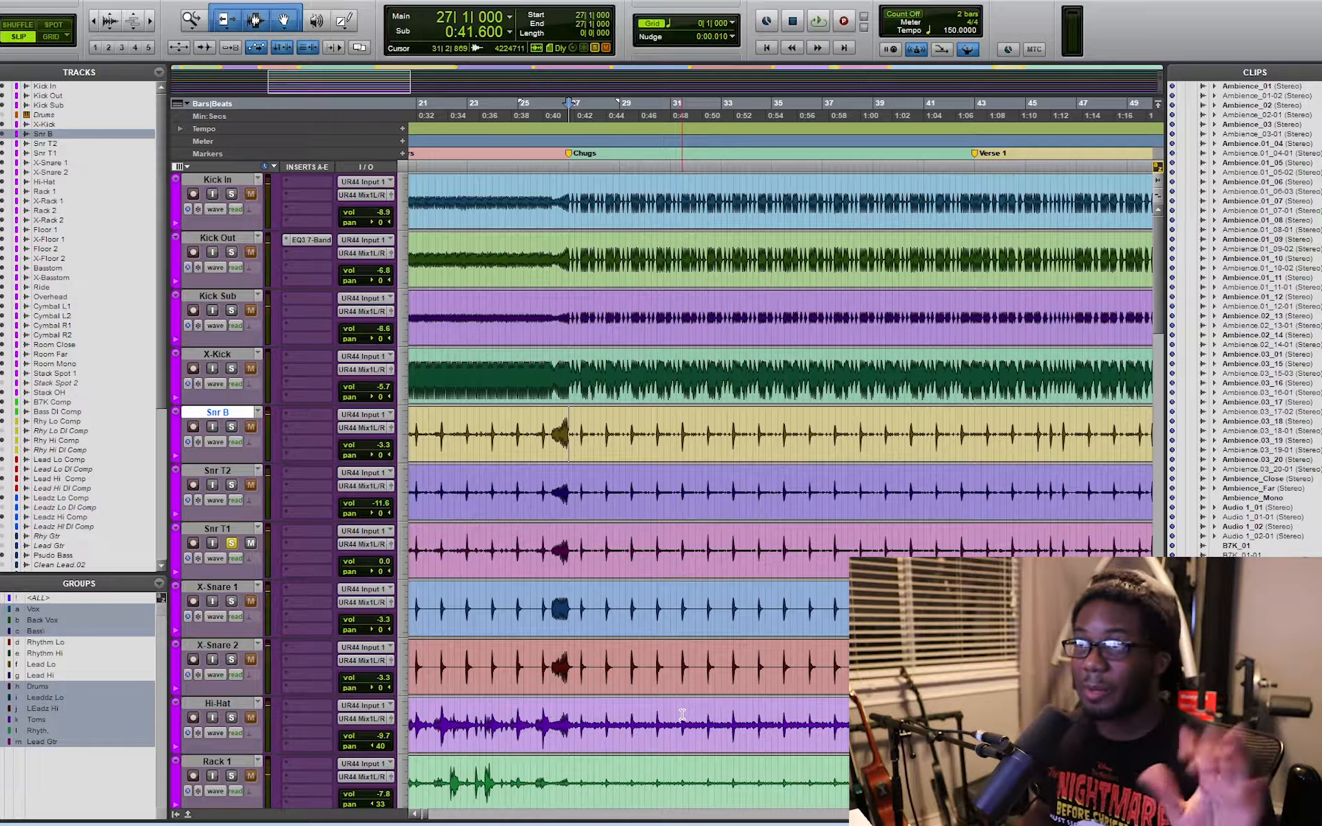
{"action": "key", "text": "space"}
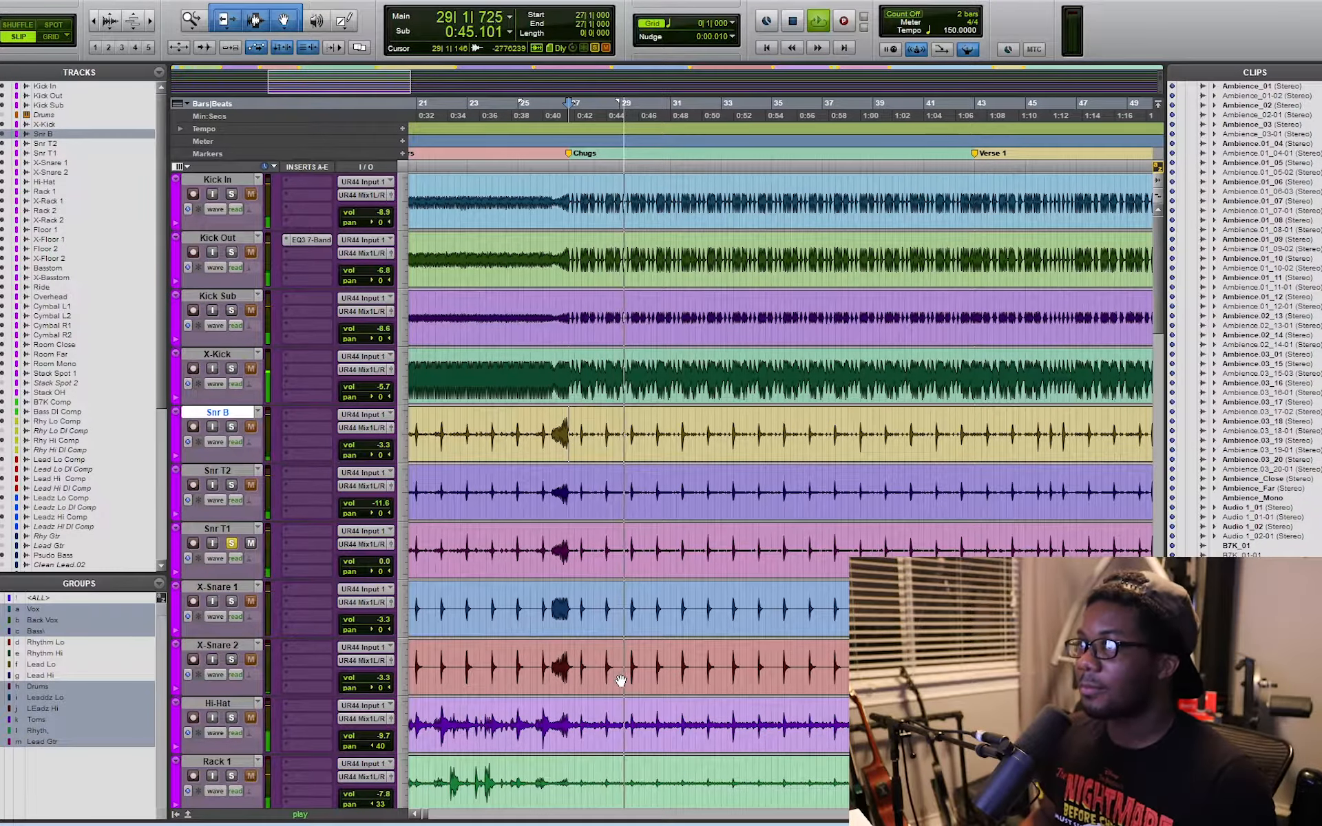
{"action": "key", "text": "space"}
{"action": "left_click", "coordinate": [232, 543]}
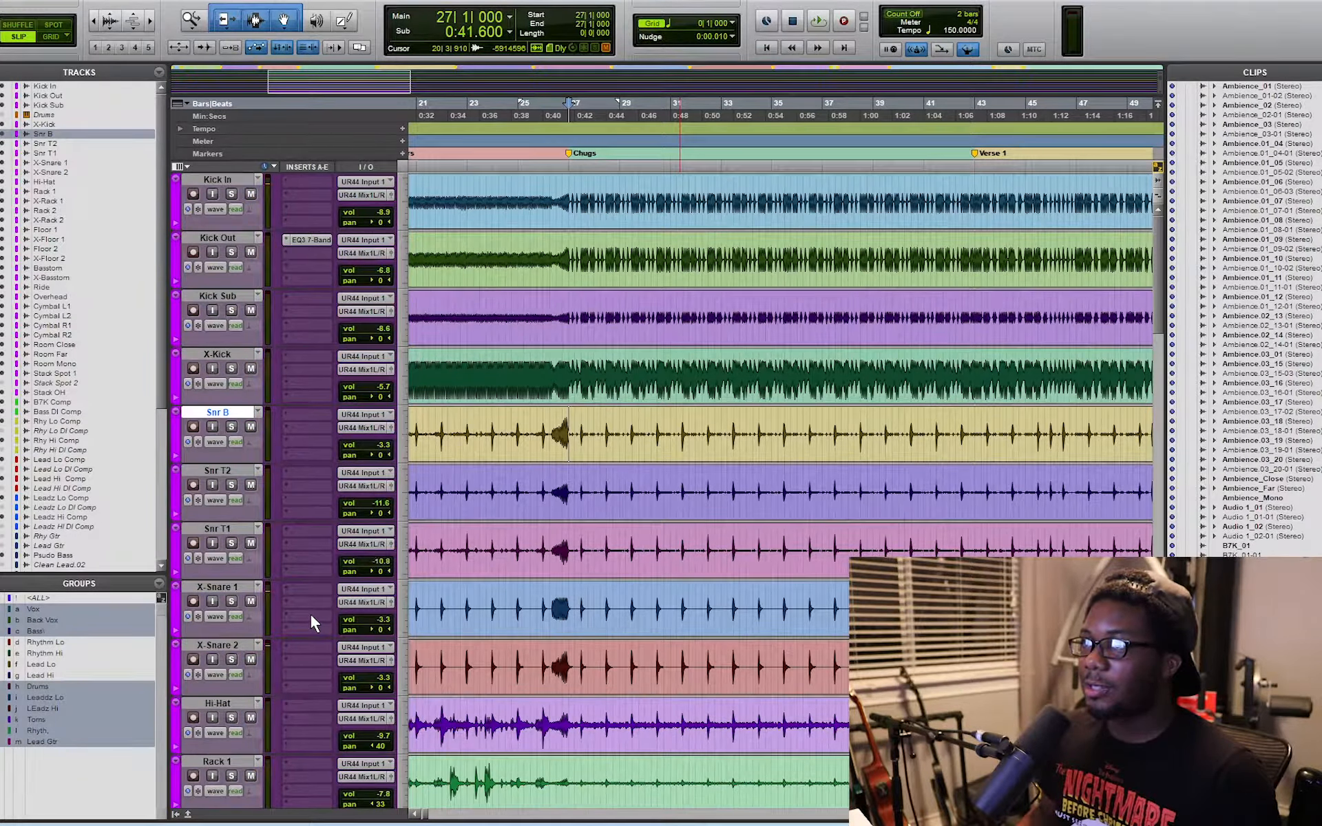
Solo and audition the X-Snare 1 and X-Snare 2 tracks one after the other
{"action": "left_click", "coordinate": [231, 602]}
{"action": "key", "text": "space"}
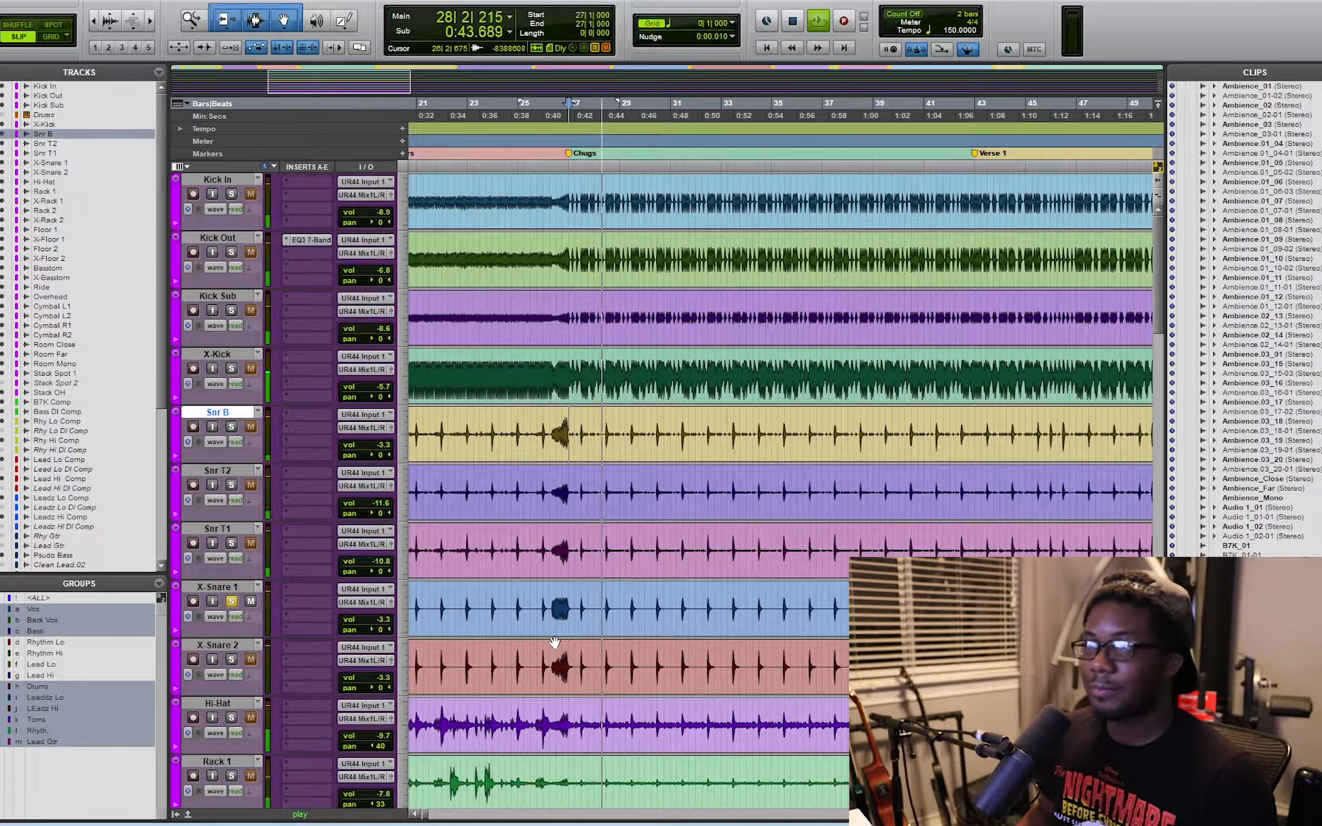
{"action": "key", "text": "space"}
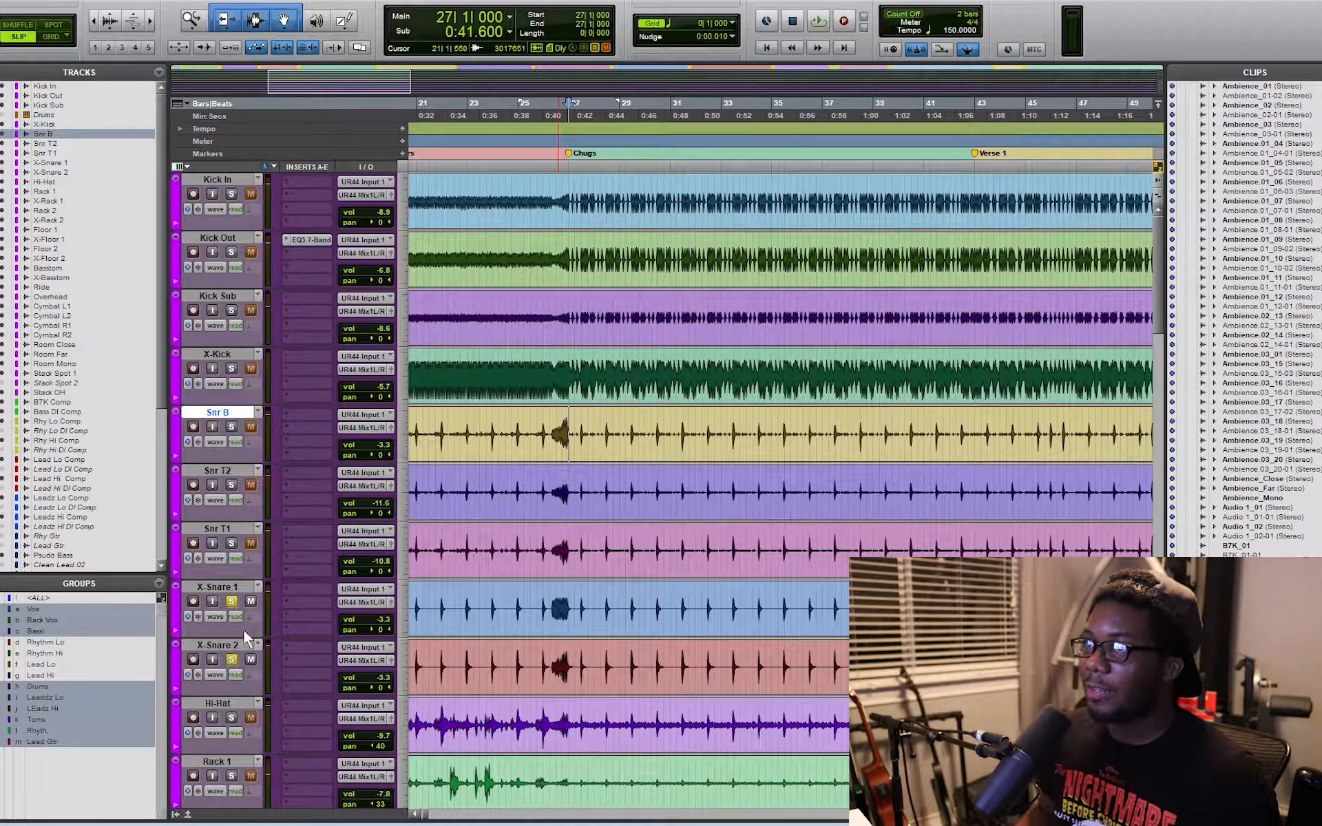
{"action": "key", "text": "space"}
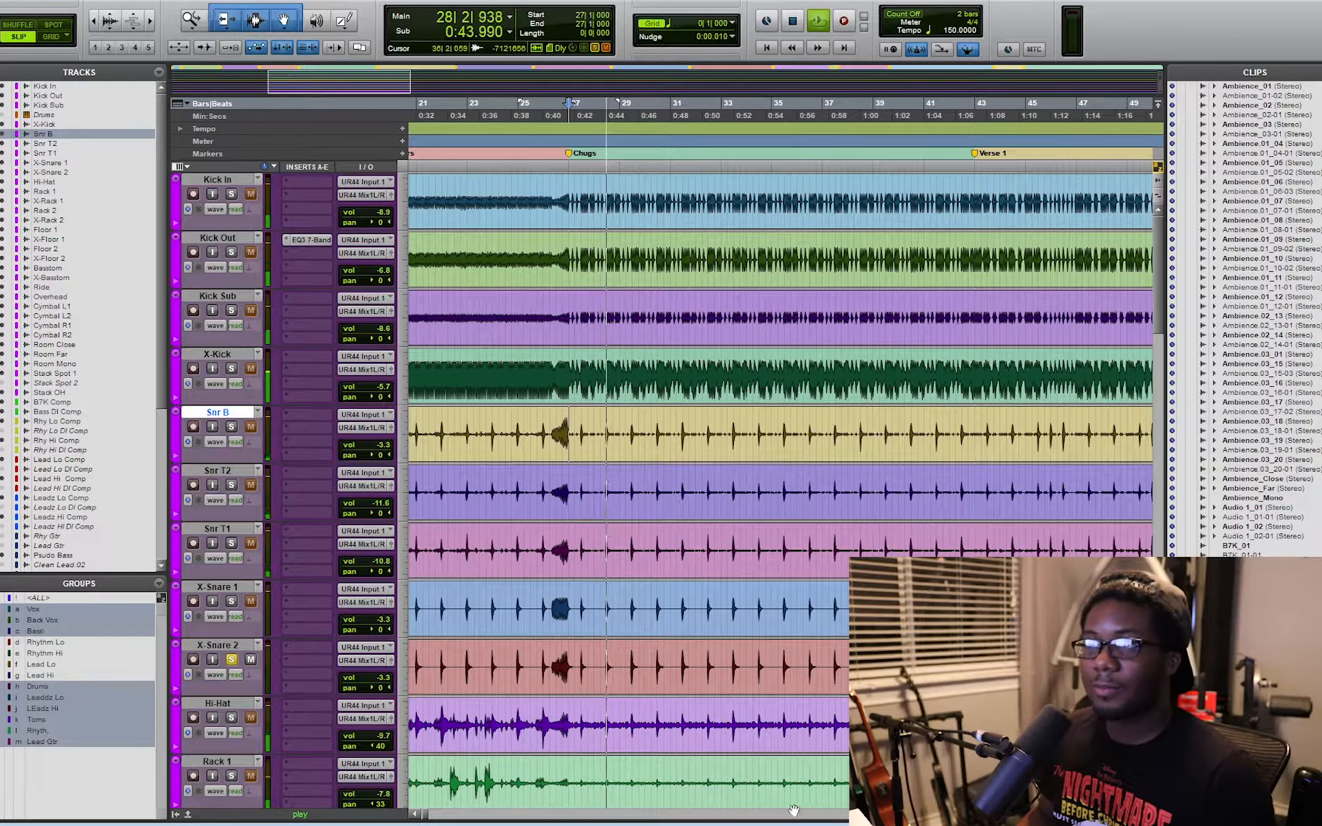
{"action": "key", "text": "space"}
{"action": "left_click", "coordinate": [234, 665]}
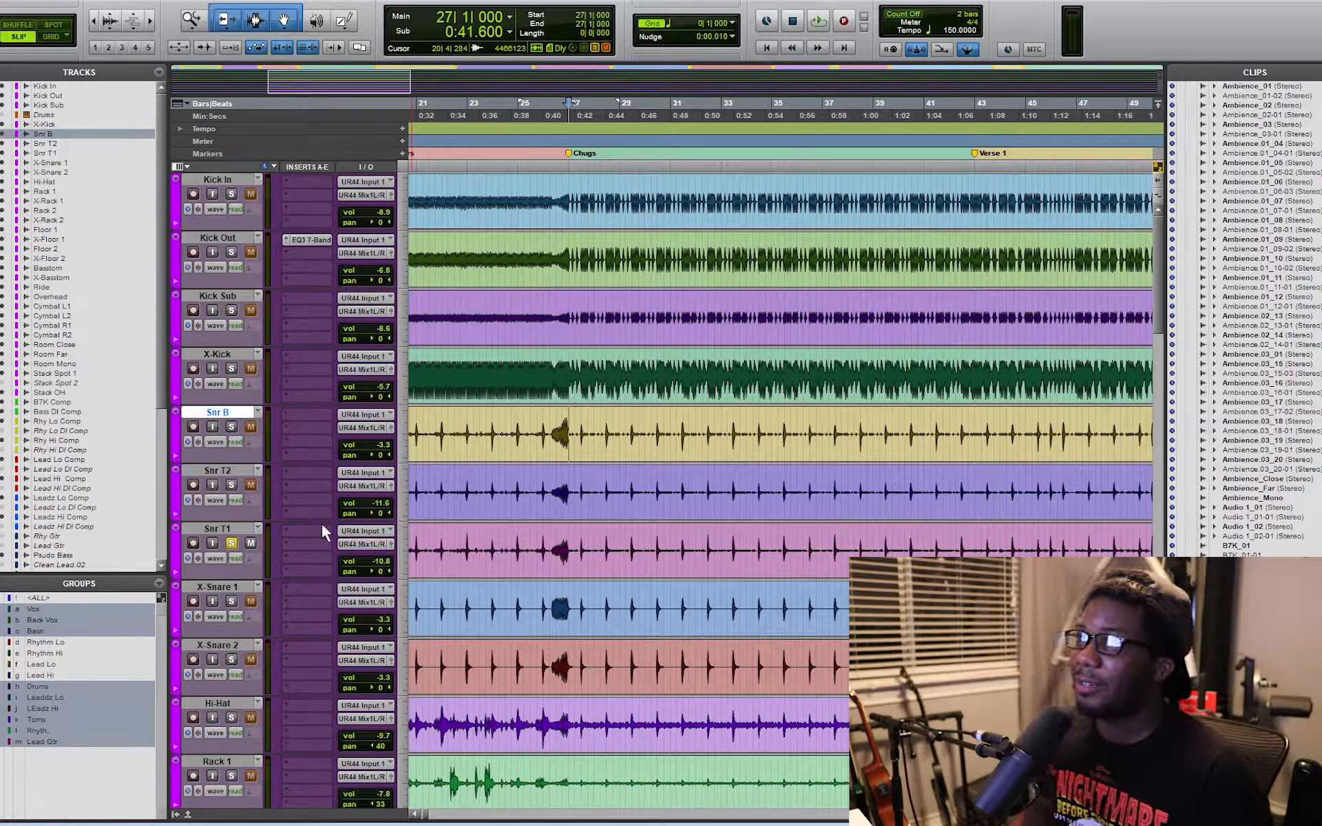
Insert a mono EQ3 7-Band plug-in on the soloed Snr T1 track
{"action": "left_click", "coordinate": [316, 530]}
{"action": "mouse_move", "coordinate": [385, 550]}
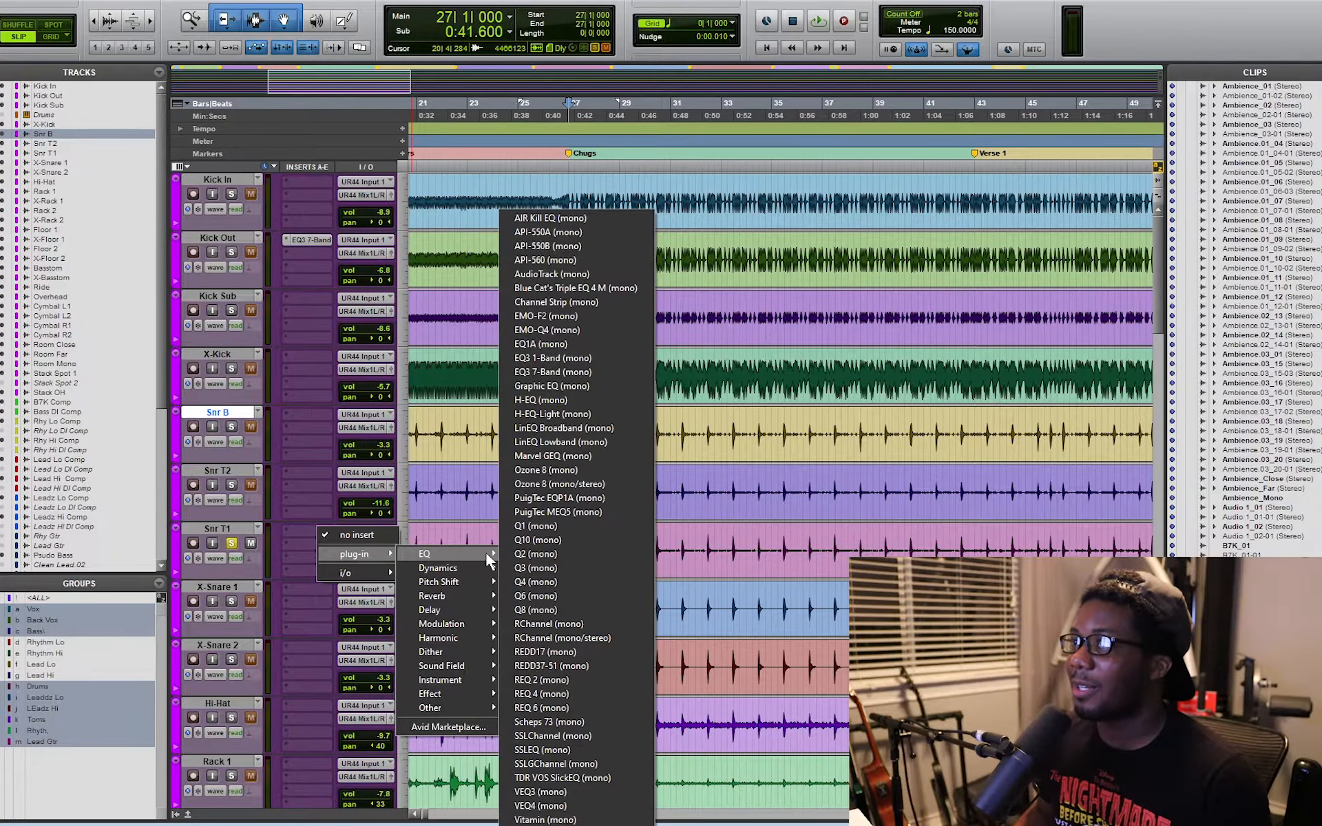
{"action": "left_click", "coordinate": [554, 372]}
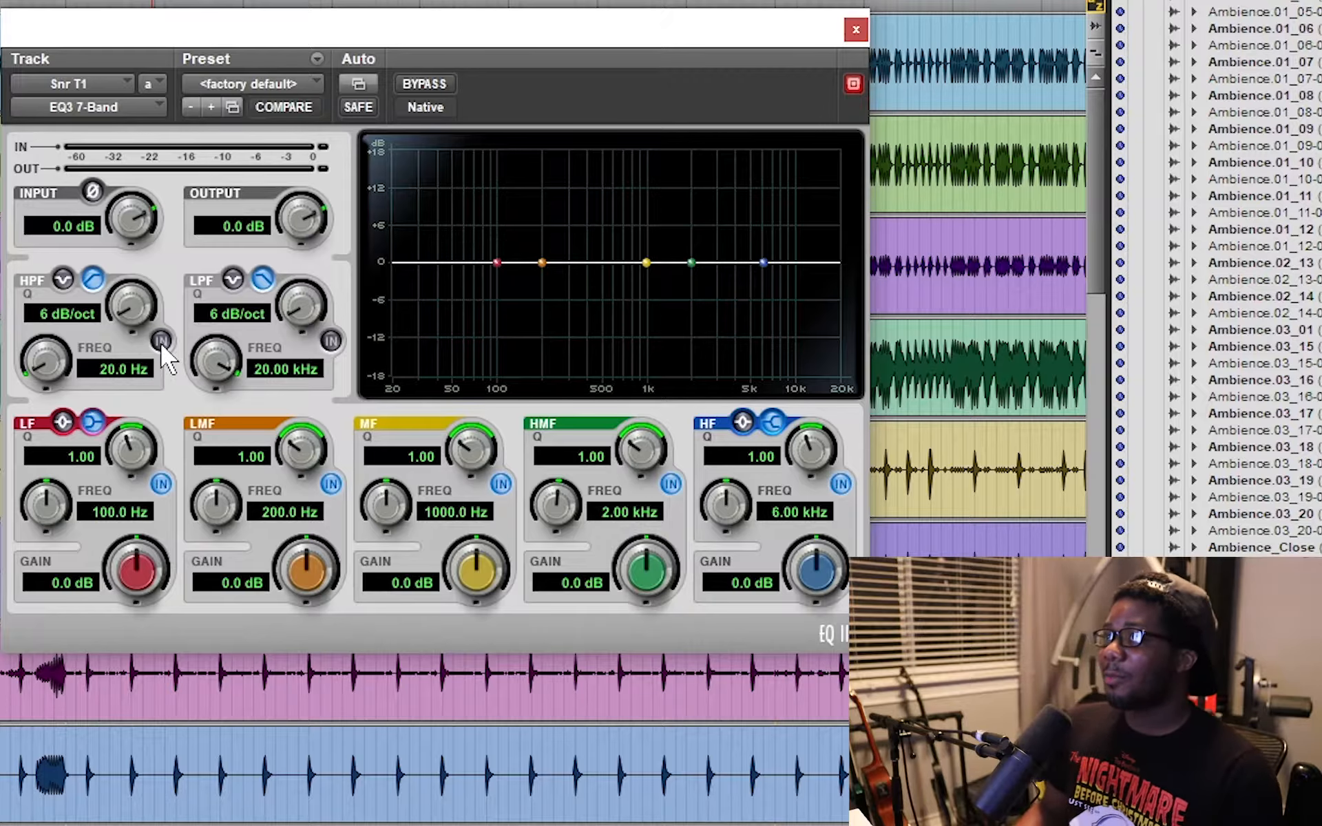
Enable the high-pass filter on the Snr T1 EQ with a 24 dB/oct slope at 100 Hz
{"action": "left_click", "coordinate": [160, 341]}
{"action": "left_click_drag", "start_coordinate": [134, 304], "coordinate": [165, 281]}
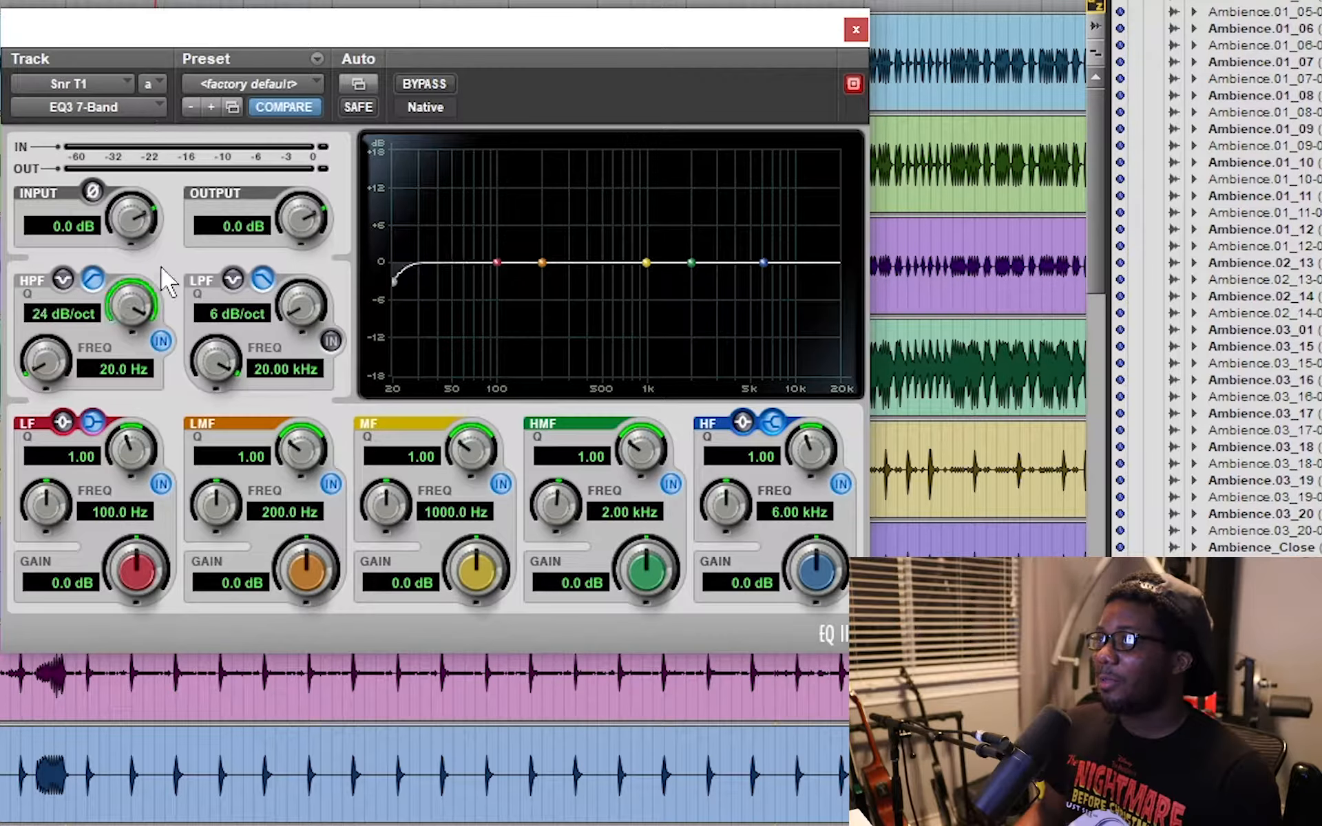
{"action": "left_click", "coordinate": [77, 372]}
{"action": "type", "text": "10"}
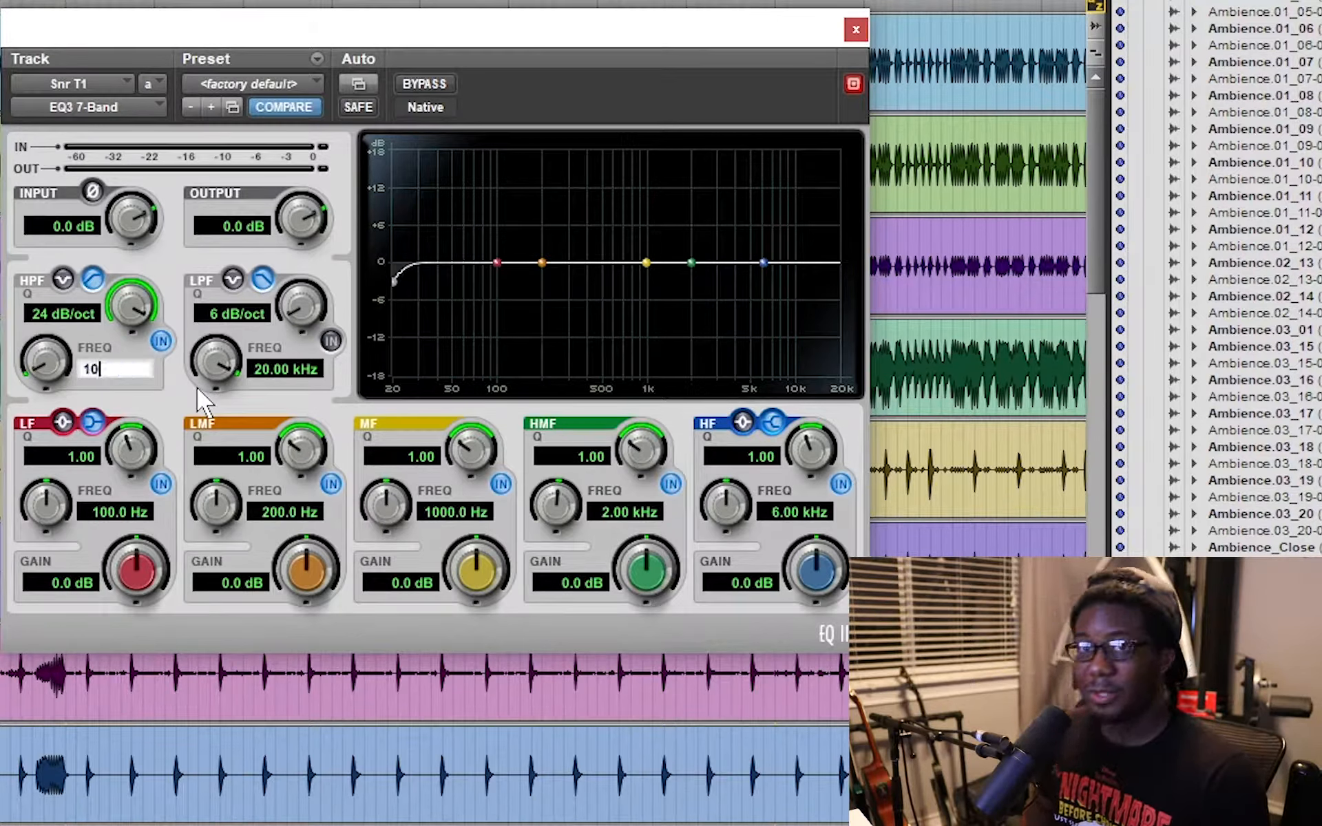
{"action": "type", "text": "0"}
{"action": "key", "text": "Return"}
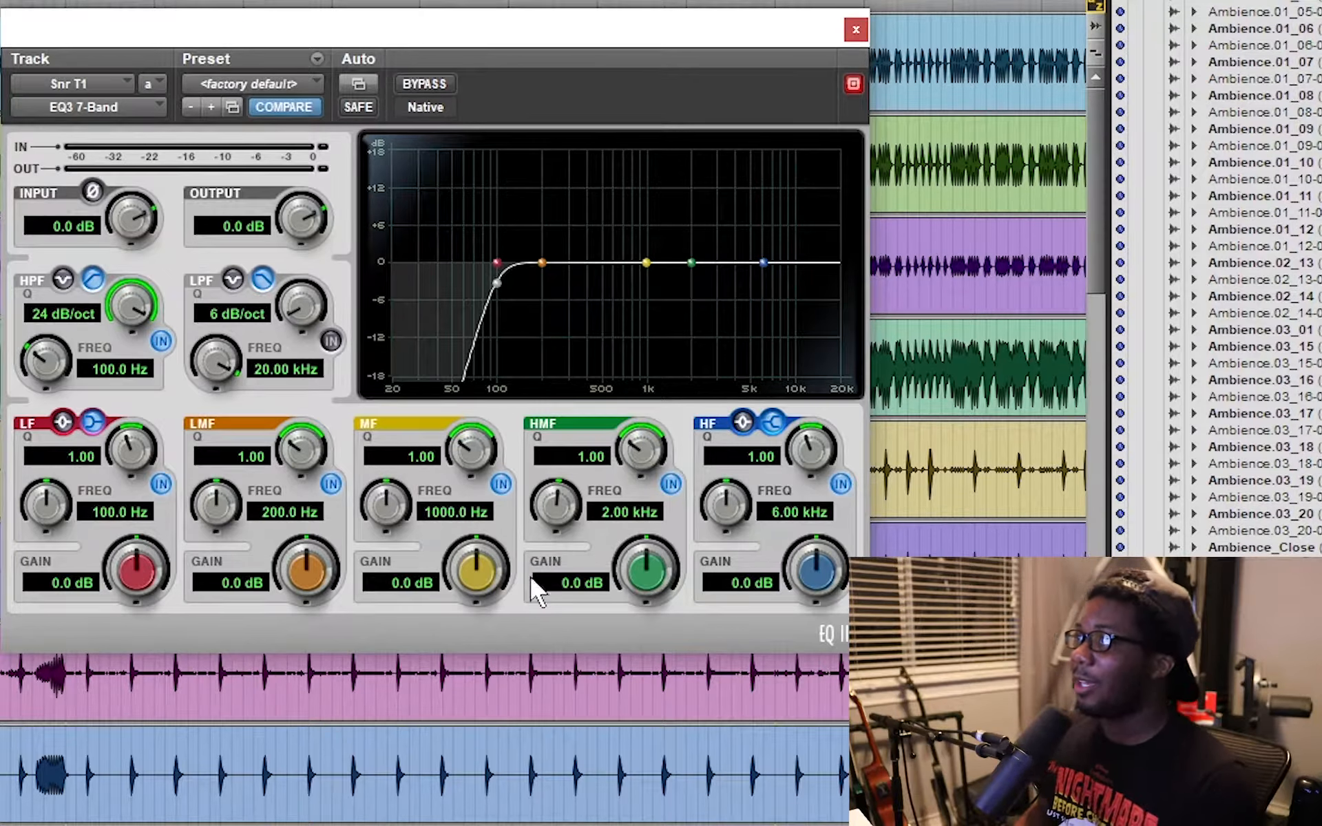
Boost the MF band of the Snr T1 EQ by 18.0 dB at 1000 Hz and narrow its Q to 7.16
{"action": "left_click_drag", "start_coordinate": [489, 592], "coordinate": [512, 407]}
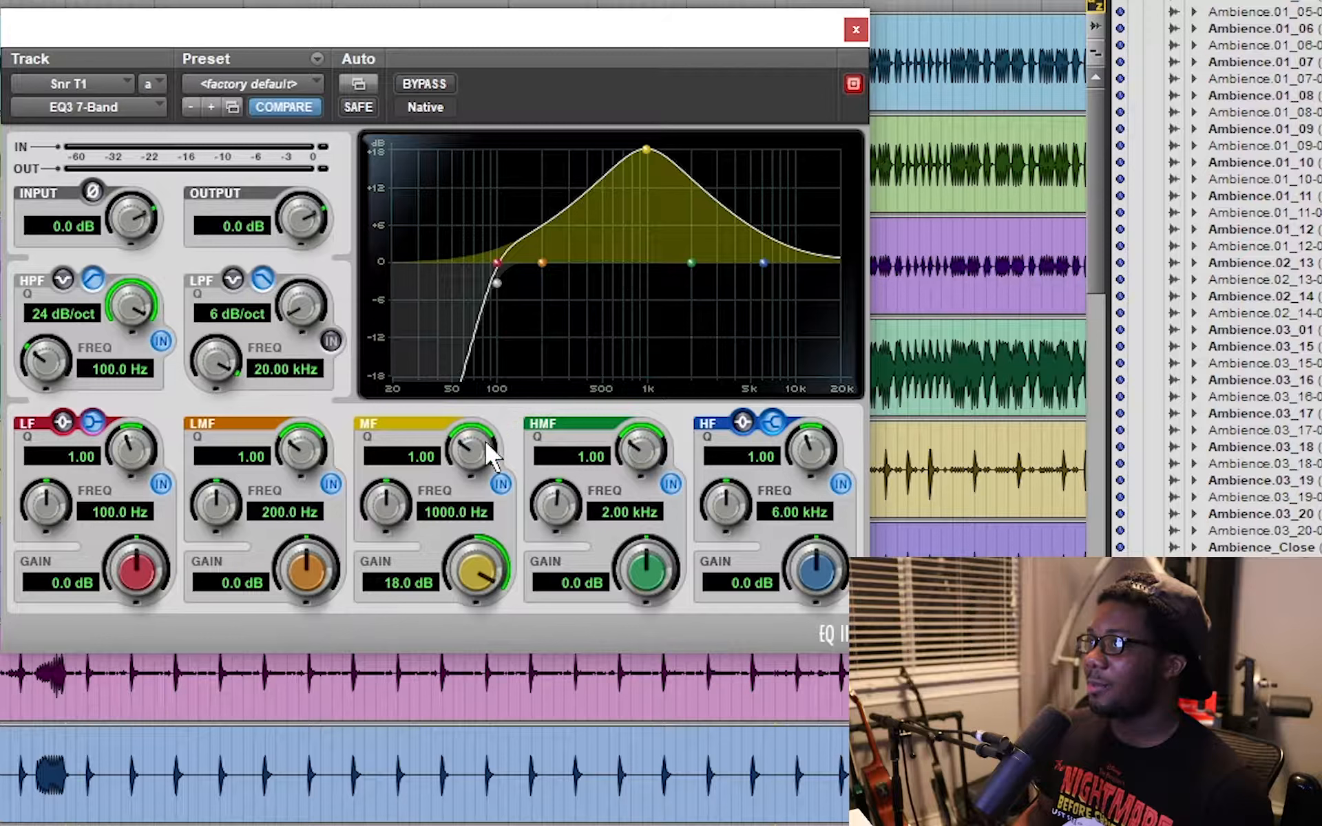
{"action": "left_click_drag", "start_coordinate": [489, 455], "coordinate": [485, 326]}
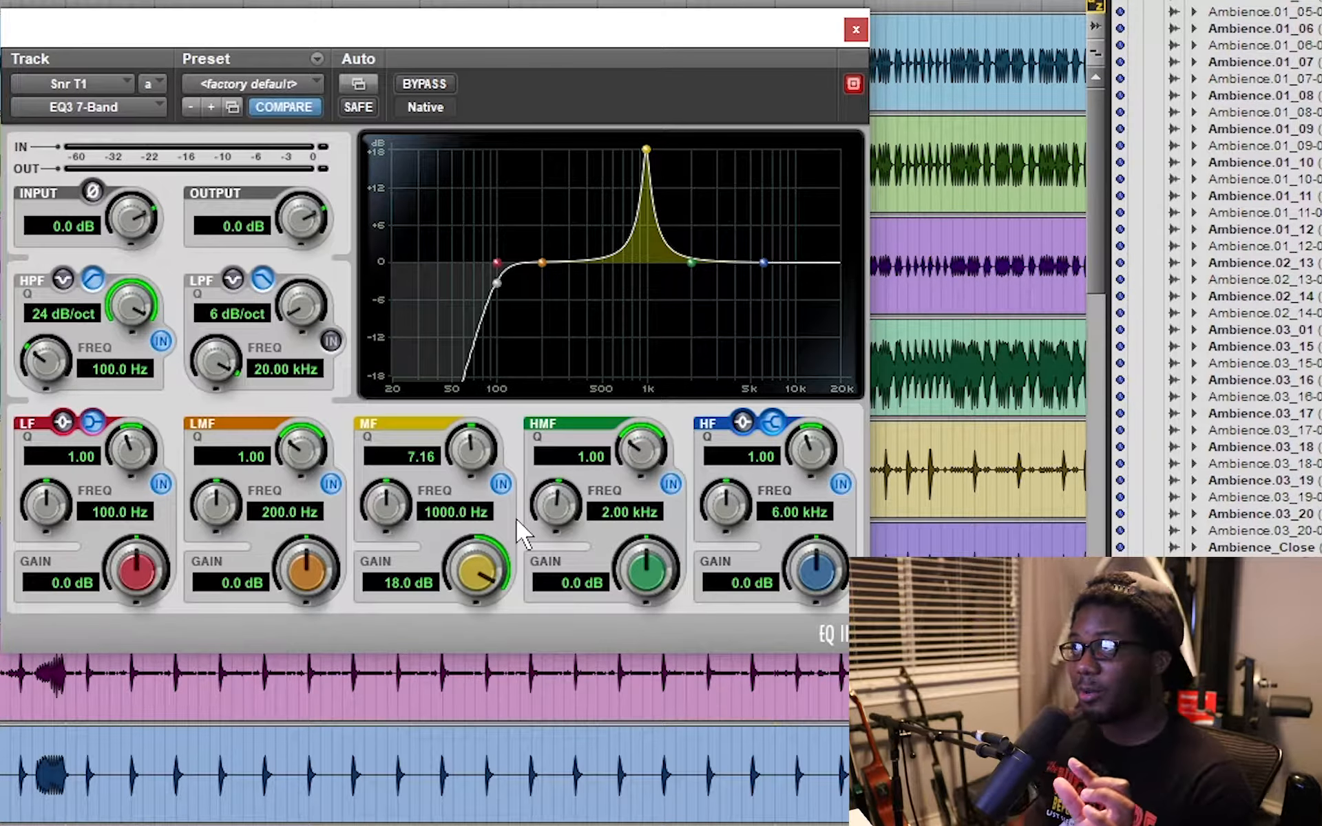
{"action": "mouse_move", "coordinate": [470, 454]}
{"action": "left_mouse_down"}
{"action": "mouse_move", "coordinate": [463, 508]}
{"action": "mouse_move", "coordinate": [466, 399]}
{"action": "mouse_move", "coordinate": [463, 430]}
{"action": "left_mouse_up"}
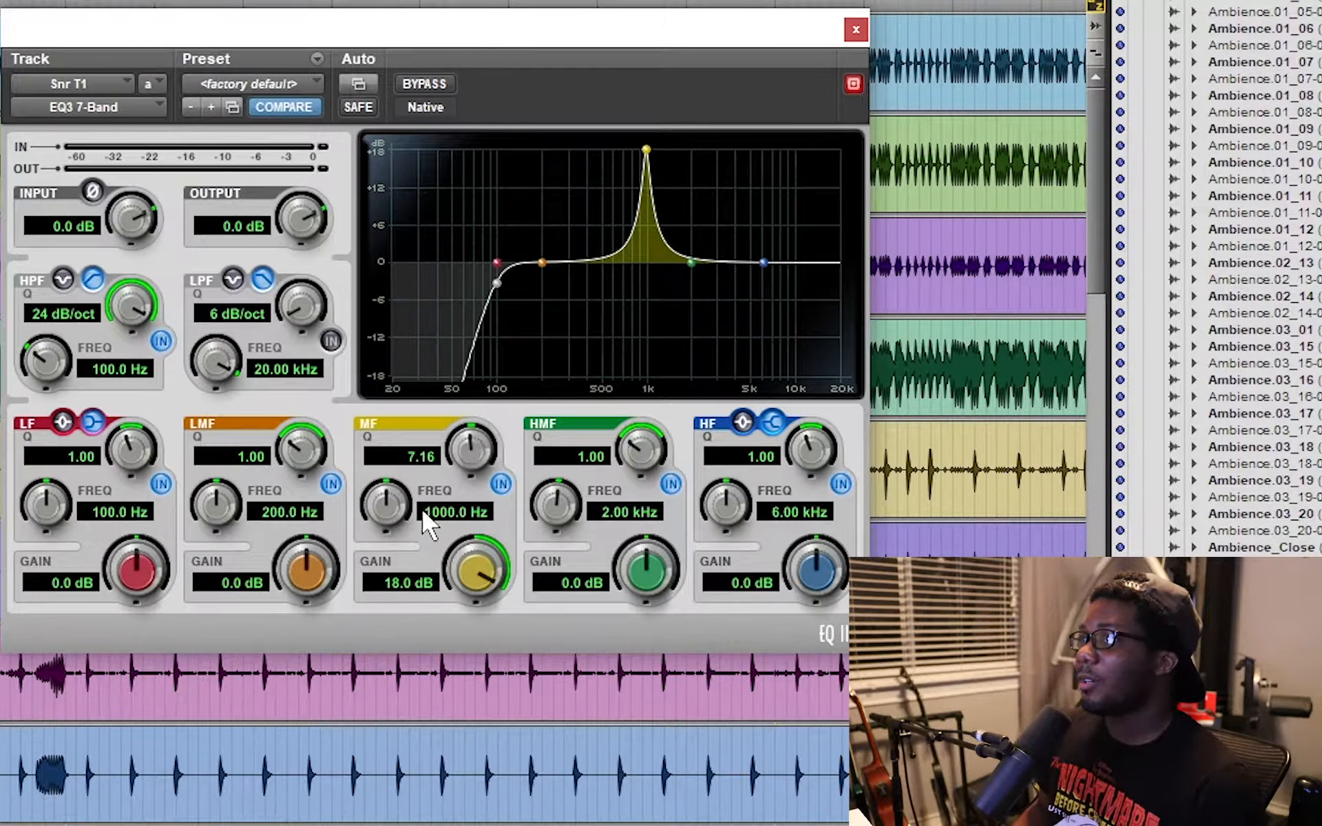
Sweep the MF boost across the frequencies during playback, ending at 1.30 kHz, and reset the band's gain to 0.0 dB
{"action": "mouse_move", "coordinate": [390, 492]}
{"action": "left_mouse_down"}
{"action": "mouse_move", "coordinate": [371, 731]}
{"action": "mouse_move", "coordinate": [378, 481]}
{"action": "left_mouse_up"}
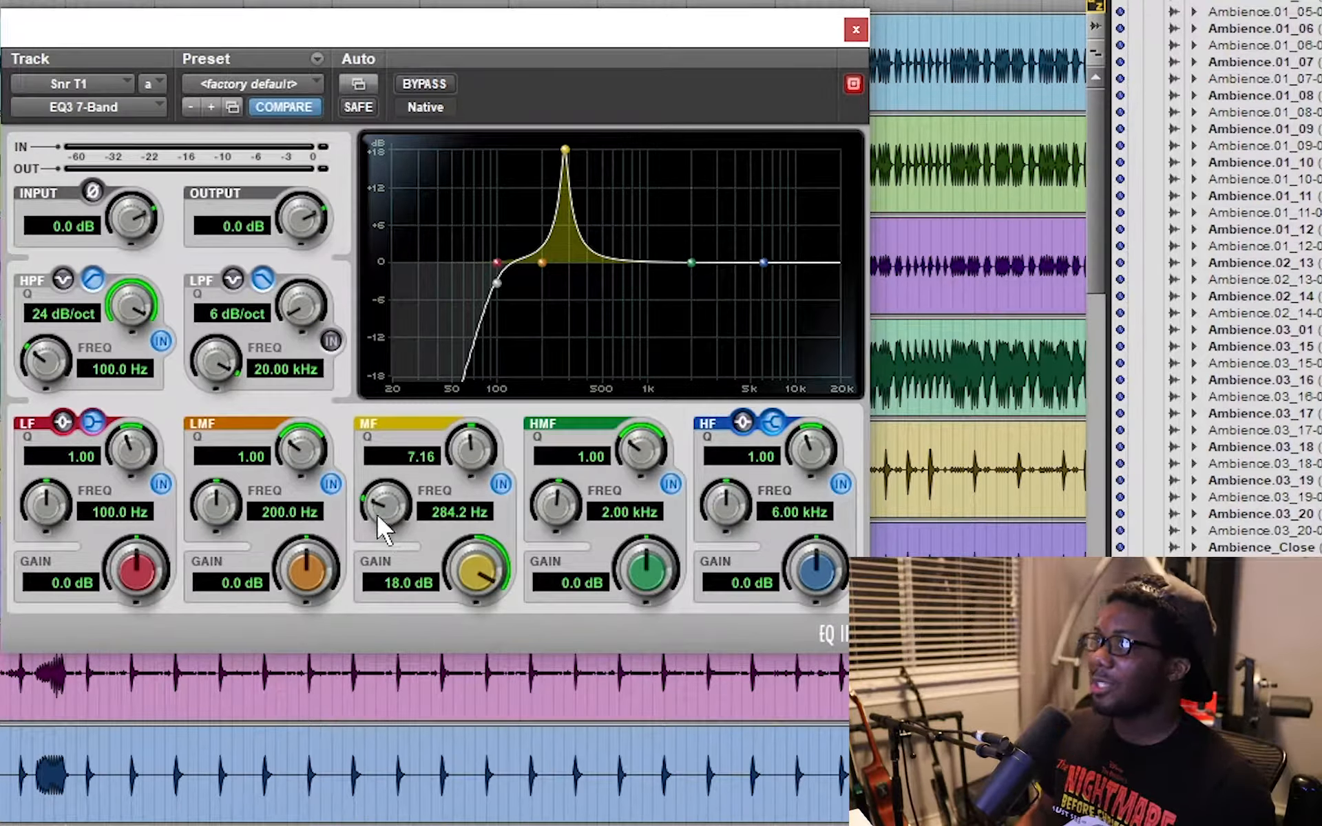
{"action": "left_click_drag", "start_coordinate": [380, 500], "coordinate": [401, 310]}
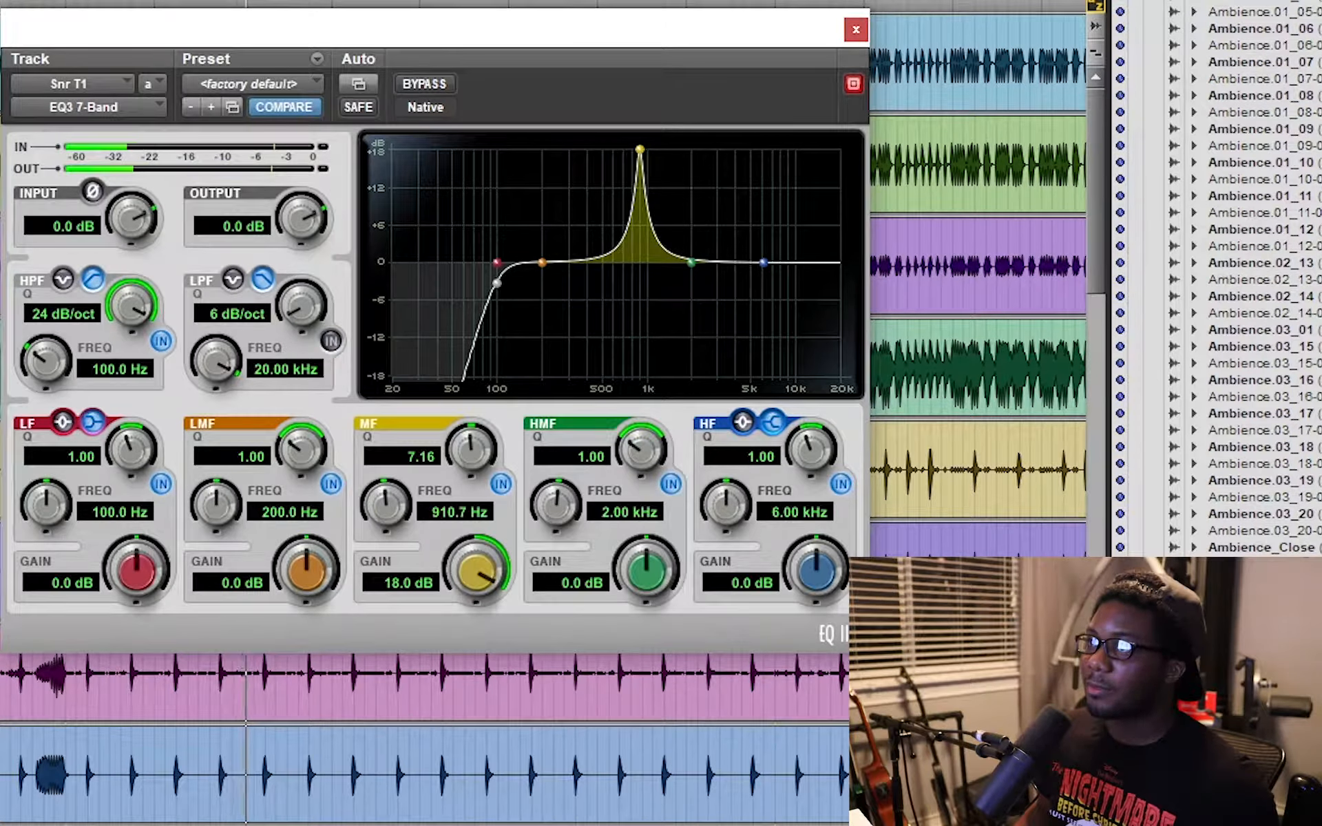
{"action": "mouse_move", "coordinate": [384, 486]}
{"action": "left_mouse_down"}
{"action": "mouse_move", "coordinate": [403, 434]}
{"action": "mouse_move", "coordinate": [408, 165]}
{"action": "mouse_move", "coordinate": [377, 315]}
{"action": "mouse_move", "coordinate": [372, 711]}
{"action": "mouse_move", "coordinate": [367, 508]}
{"action": "left_mouse_up"}
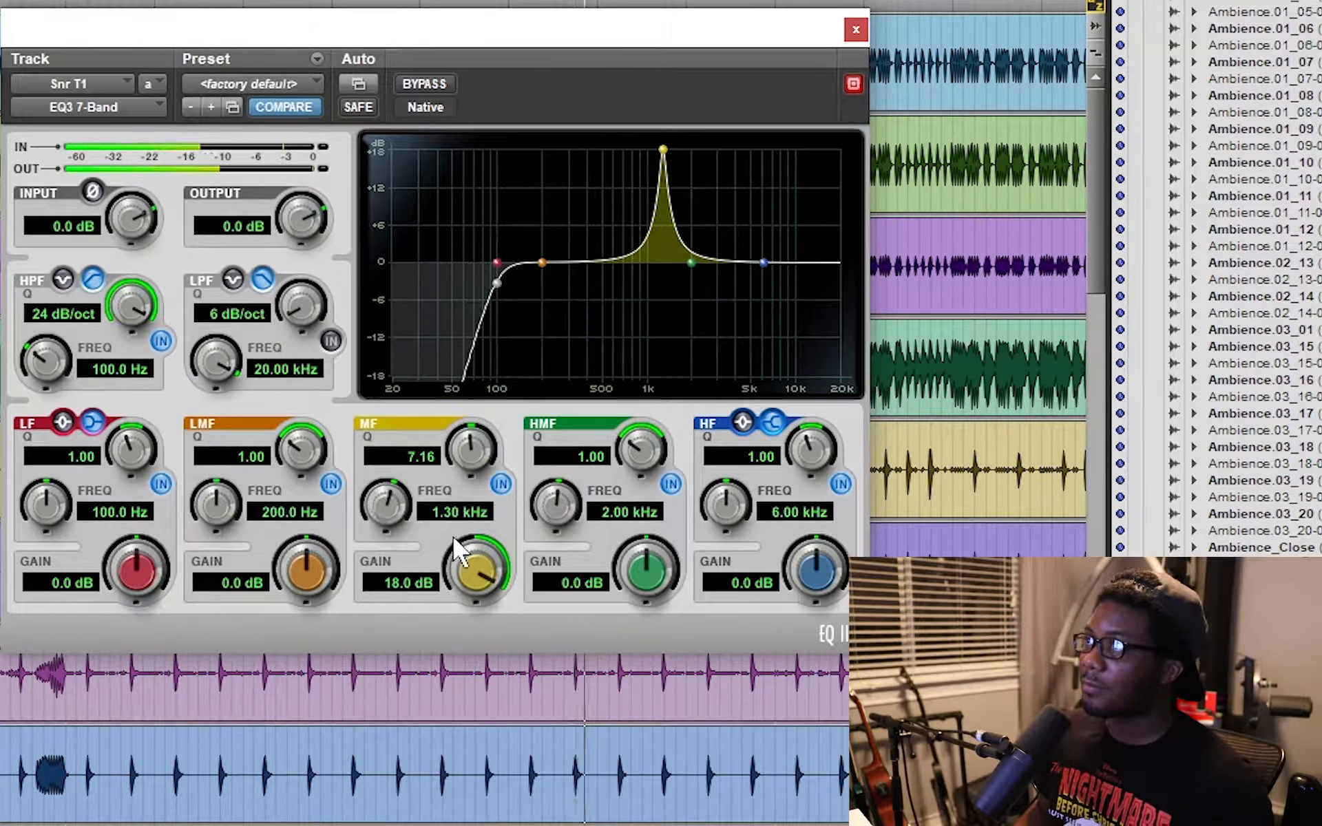
{"action": "left_click", "coordinate": [467, 558], "text": "alt"}
{"action": "key", "text": "space"}
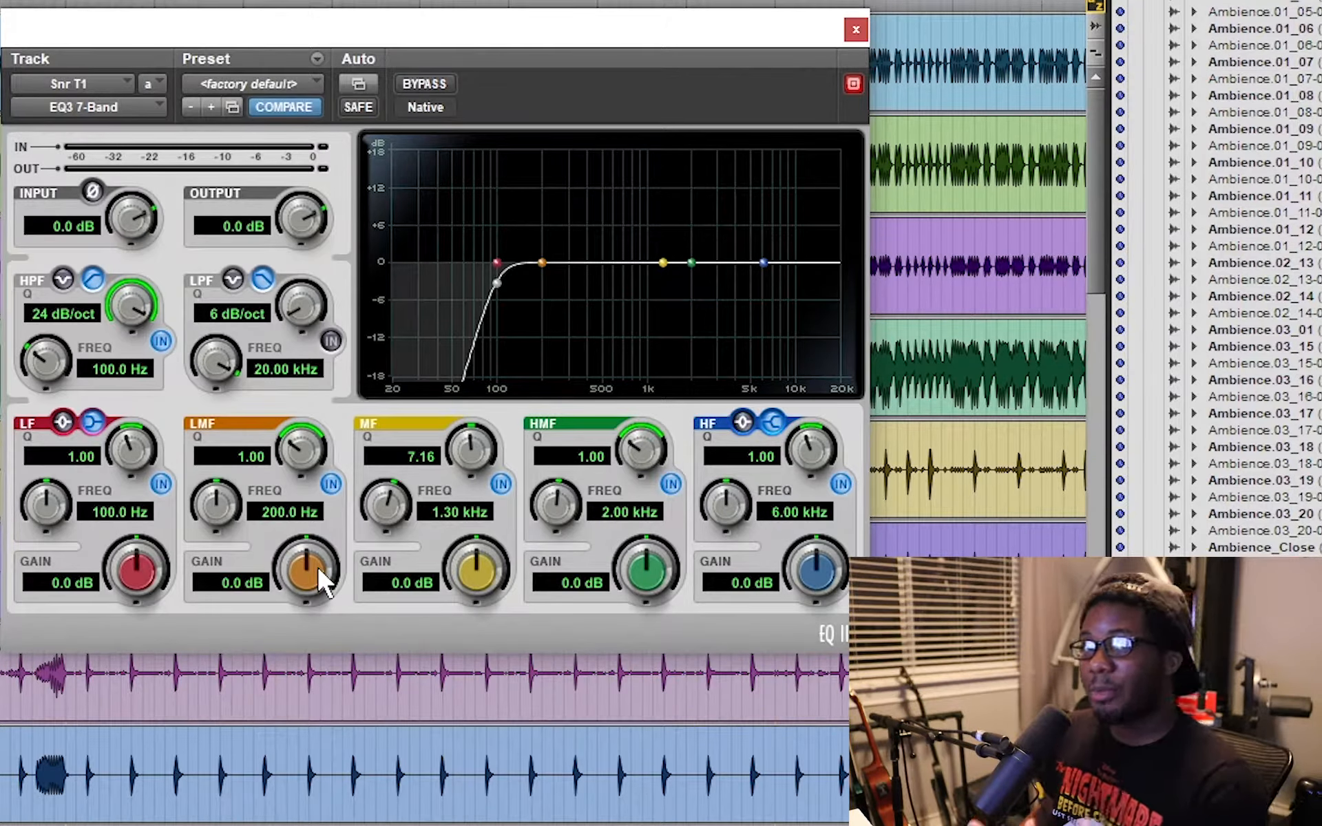
Boost the LMF band by 10.8 dB at 200 Hz with a Q of 6.31, audition it, and switch the band off for comparison
{"action": "left_click_drag", "start_coordinate": [316, 564], "coordinate": [323, 506]}
{"action": "left_click_drag", "start_coordinate": [300, 423], "coordinate": [304, 378]}
{"action": "left_click_drag", "start_coordinate": [297, 597], "coordinate": [303, 546]}
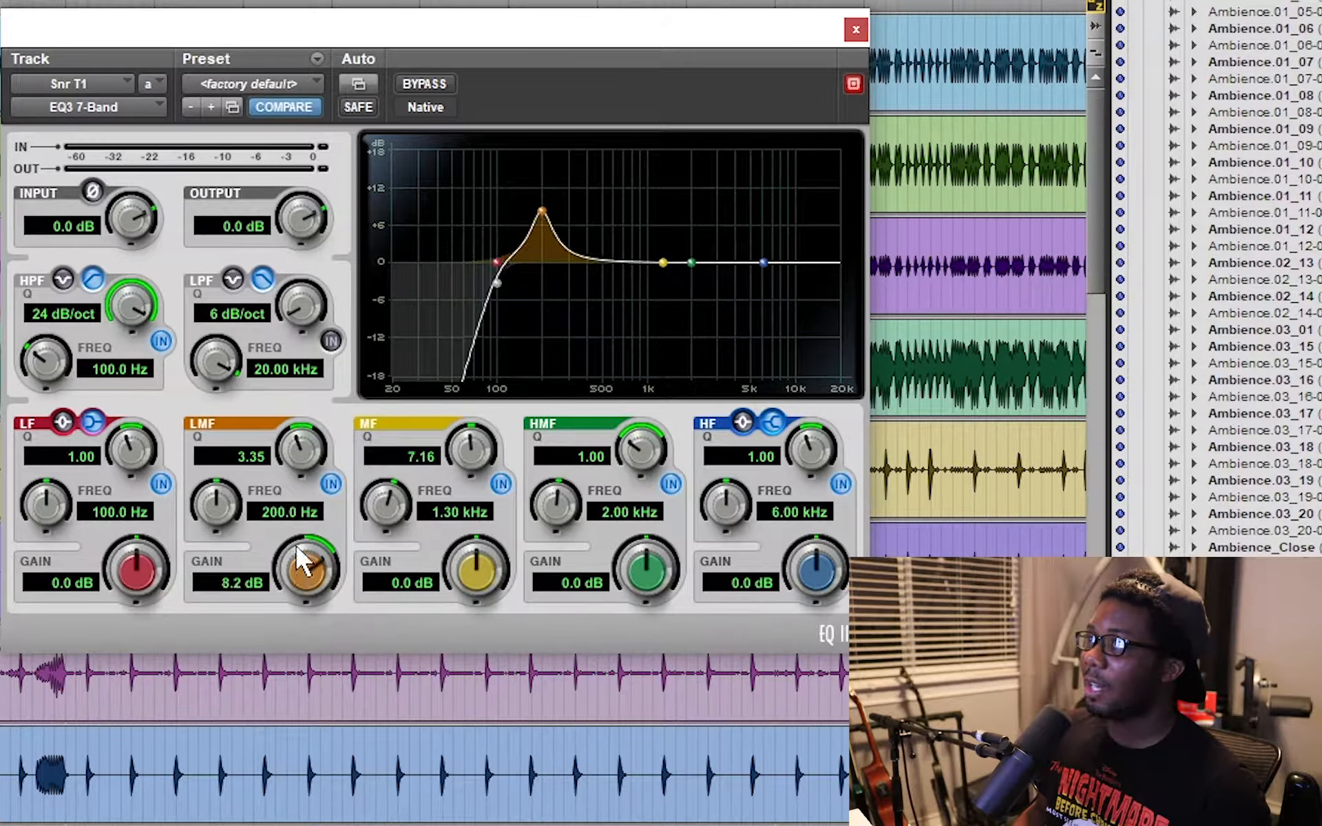
{"action": "key", "text": "space"}
{"action": "left_click_drag", "start_coordinate": [298, 452], "coordinate": [301, 401]}
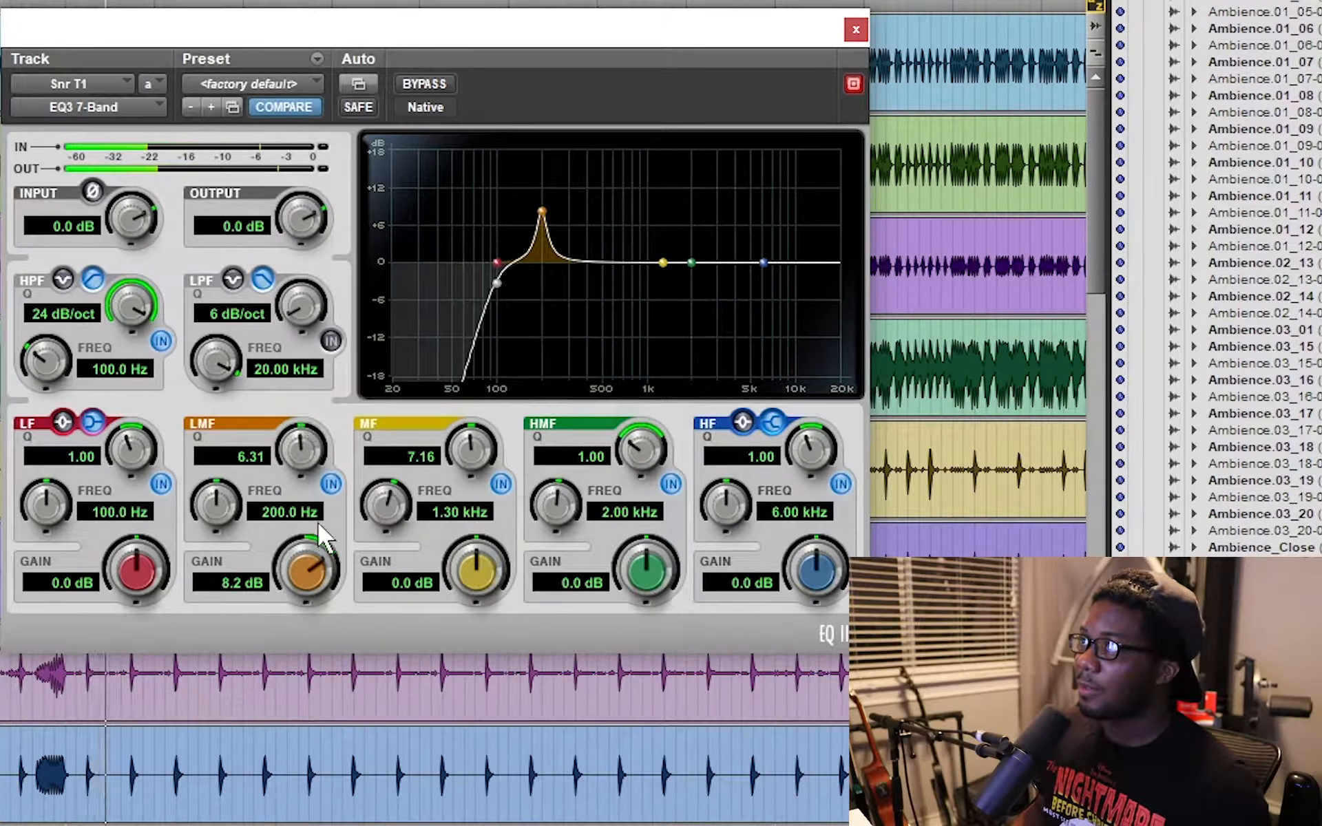
{"action": "left_click_drag", "start_coordinate": [316, 547], "coordinate": [314, 527]}
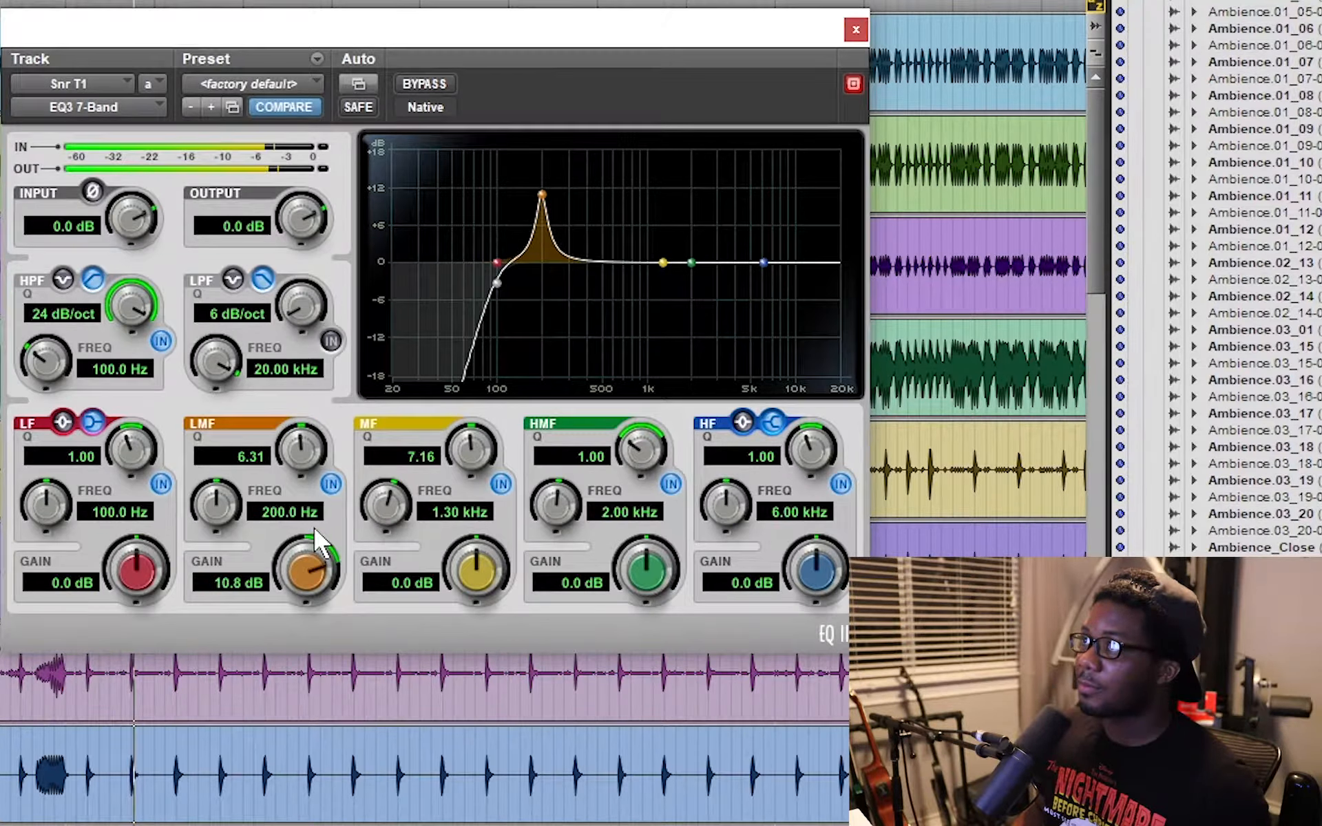
{"action": "left_click", "coordinate": [332, 486]}
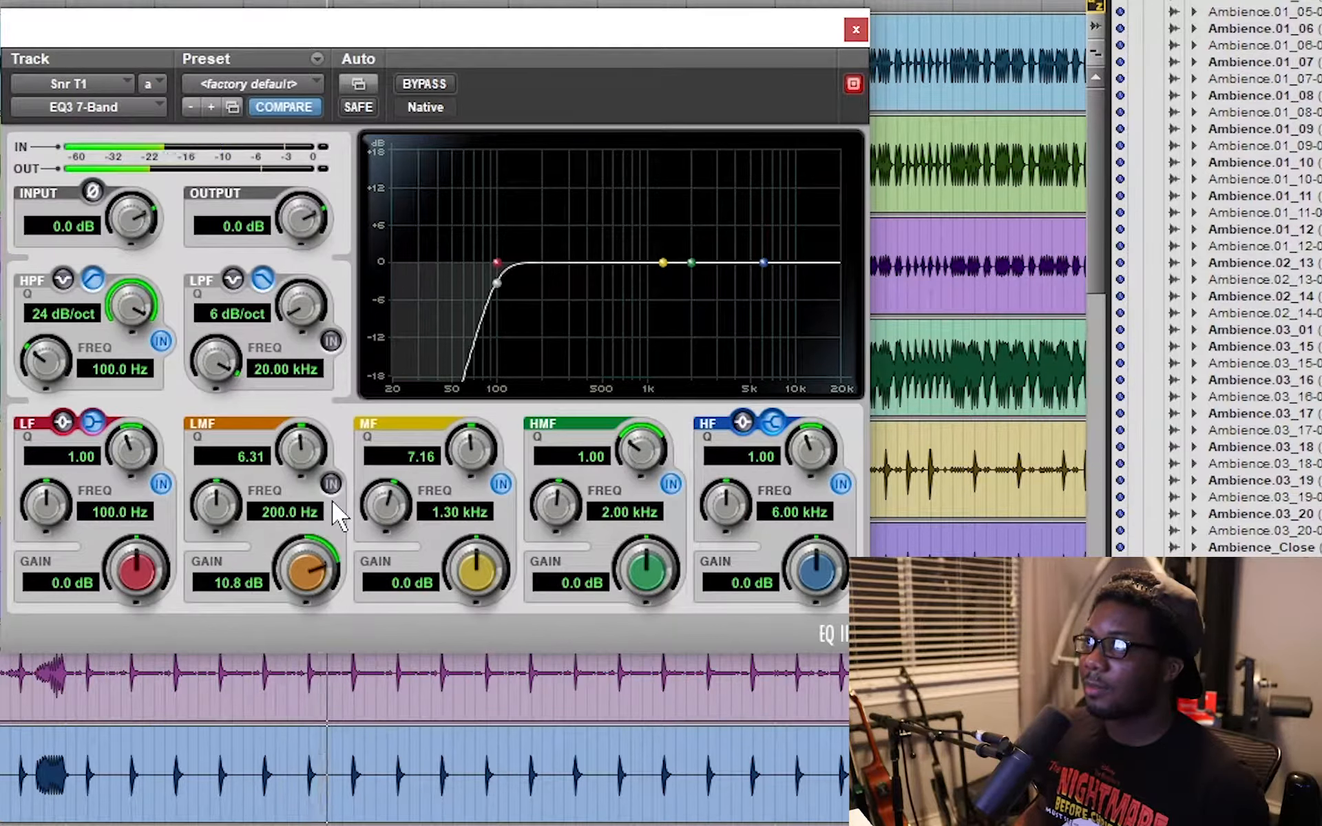
Set the LMF frequency to 500 Hz, re-enable the band and cut its gain to -13.1 dB
{"action": "left_click", "coordinate": [281, 511]}
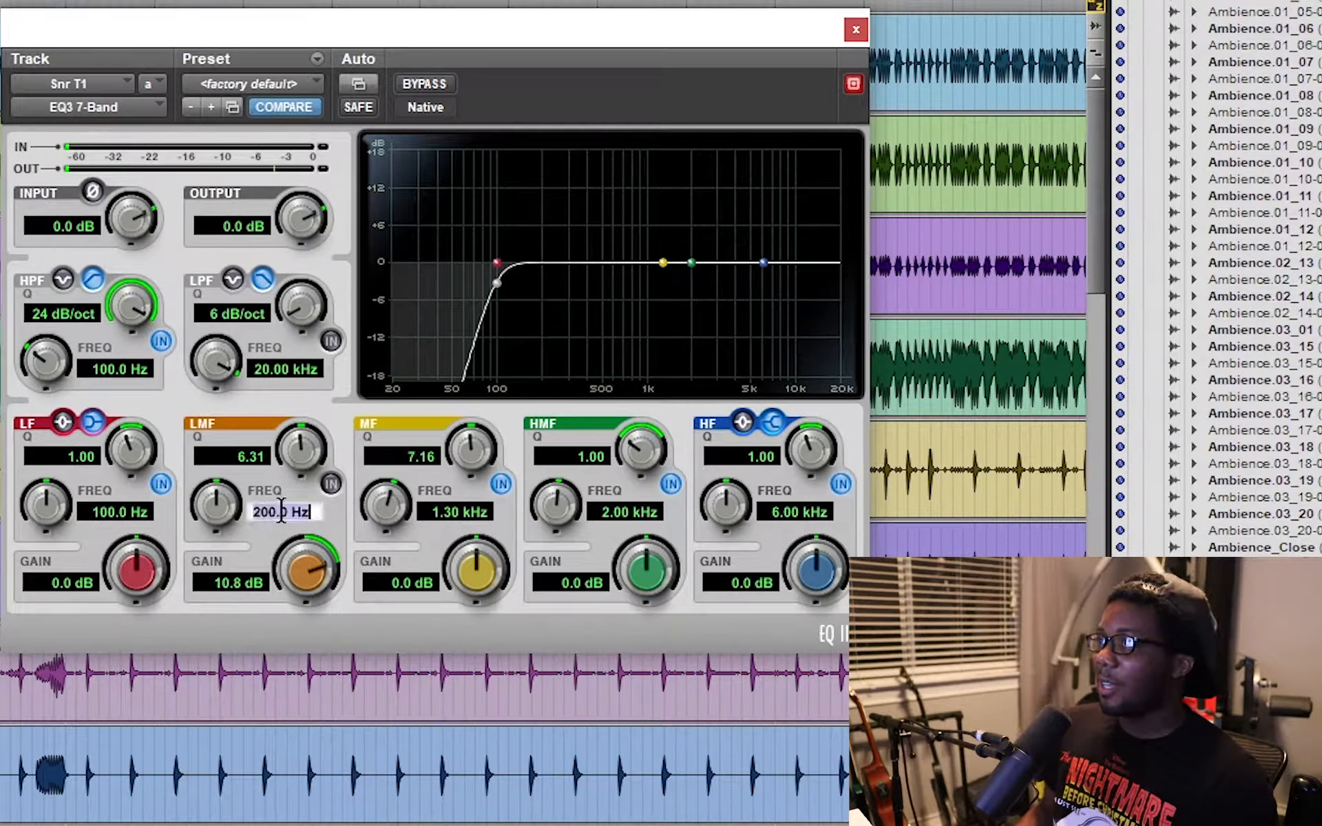
{"action": "type", "text": "500"}
{"action": "key", "text": "Return"}
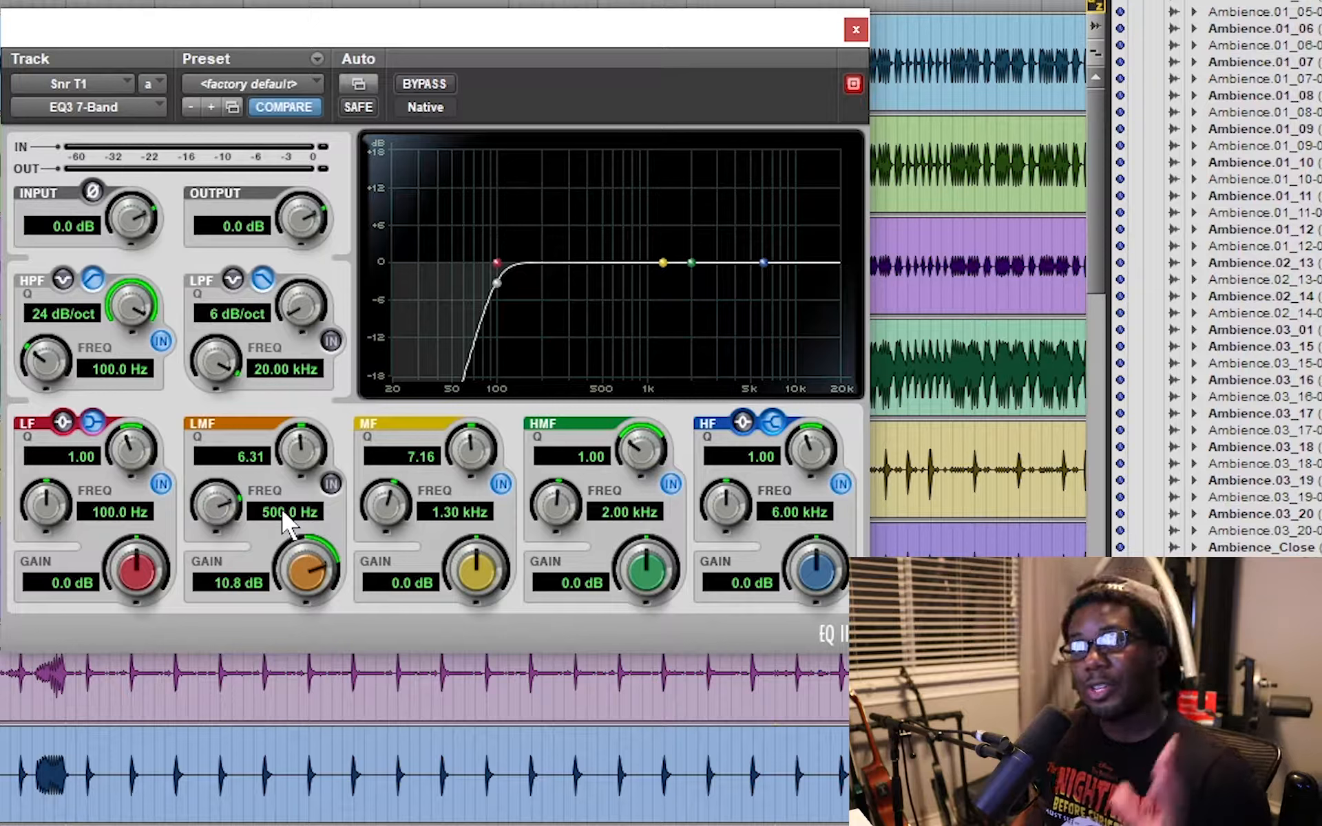
{"action": "left_click", "coordinate": [330, 484]}
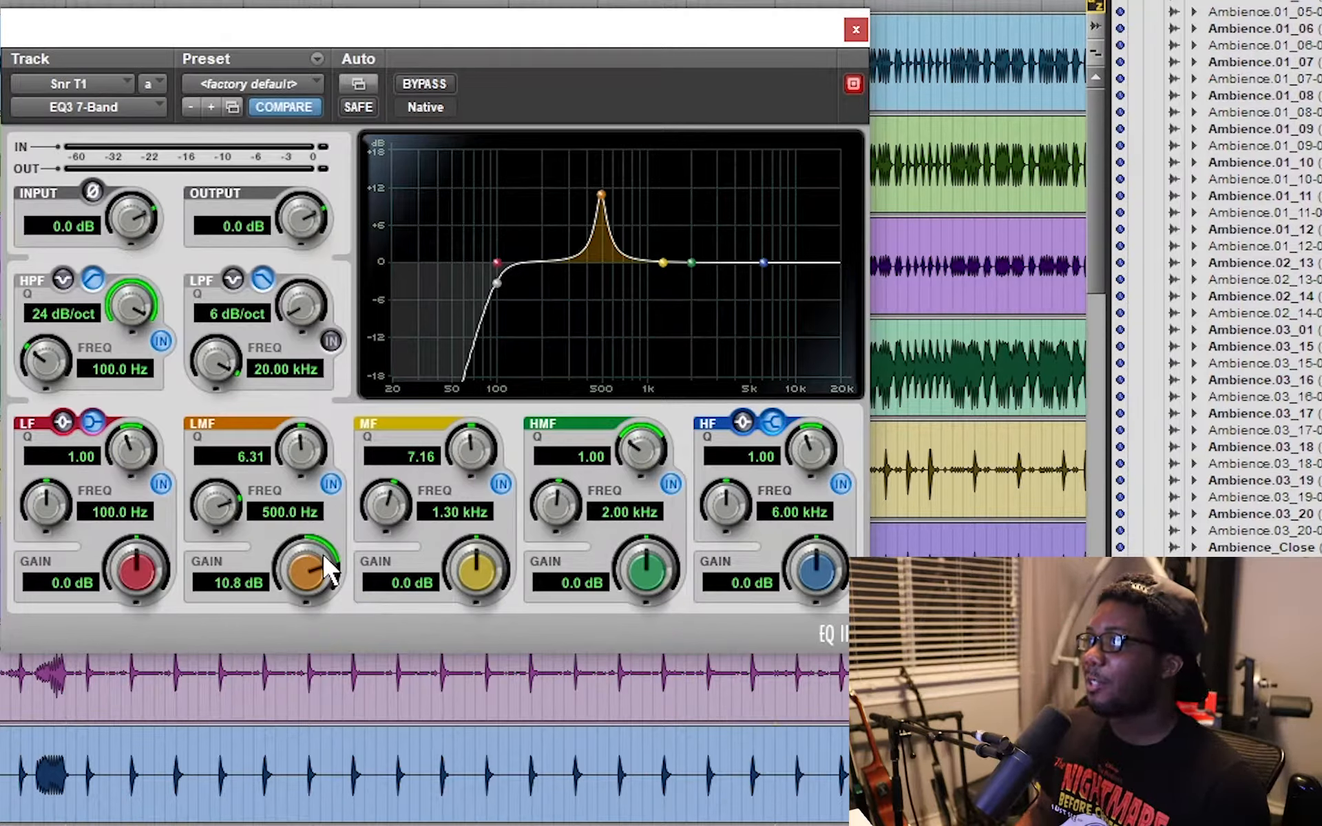
{"action": "left_click_drag", "start_coordinate": [322, 552], "coordinate": [269, 799]}
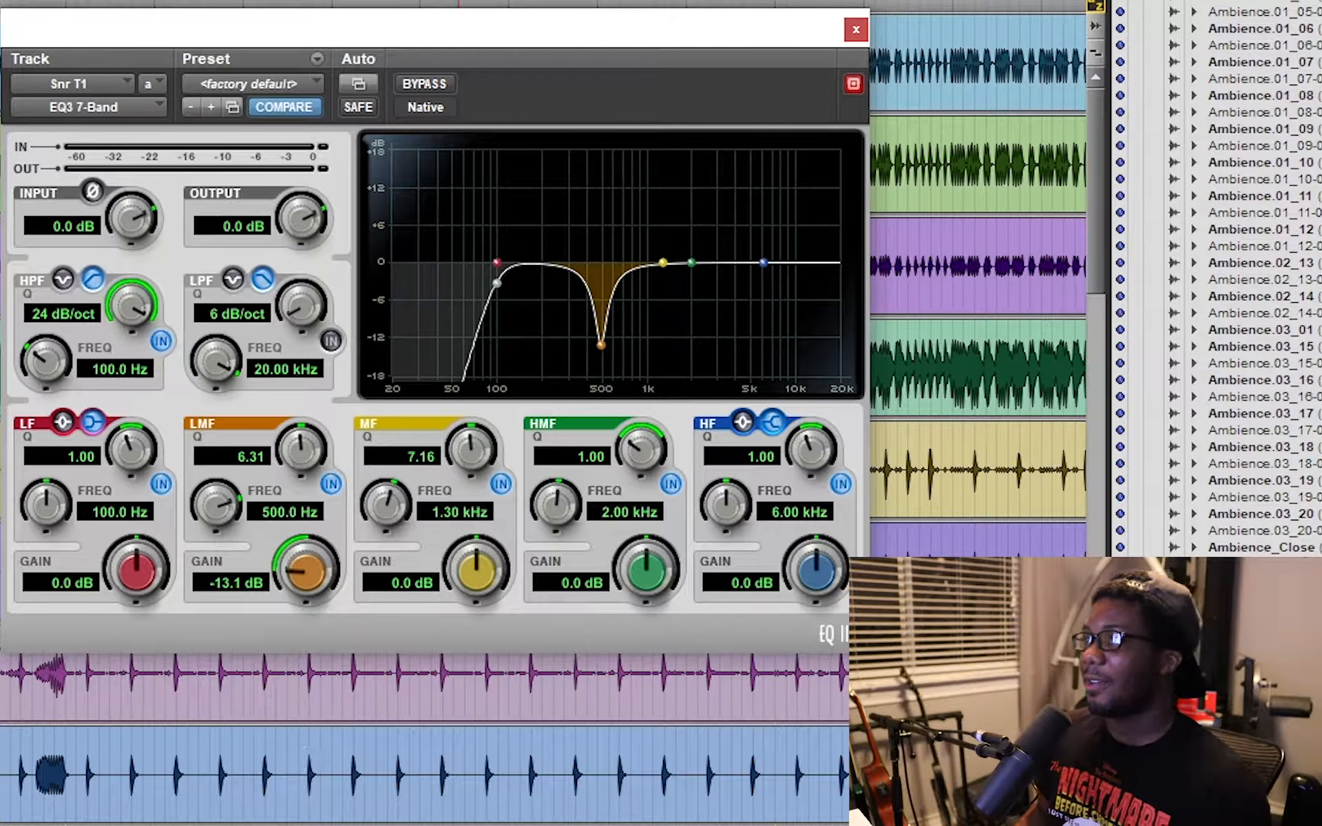
Compare the 500 Hz LMF cut on and off during playback, leaving the band off with its gain reset to 0.0 dB
{"action": "left_click", "coordinate": [331, 484]}
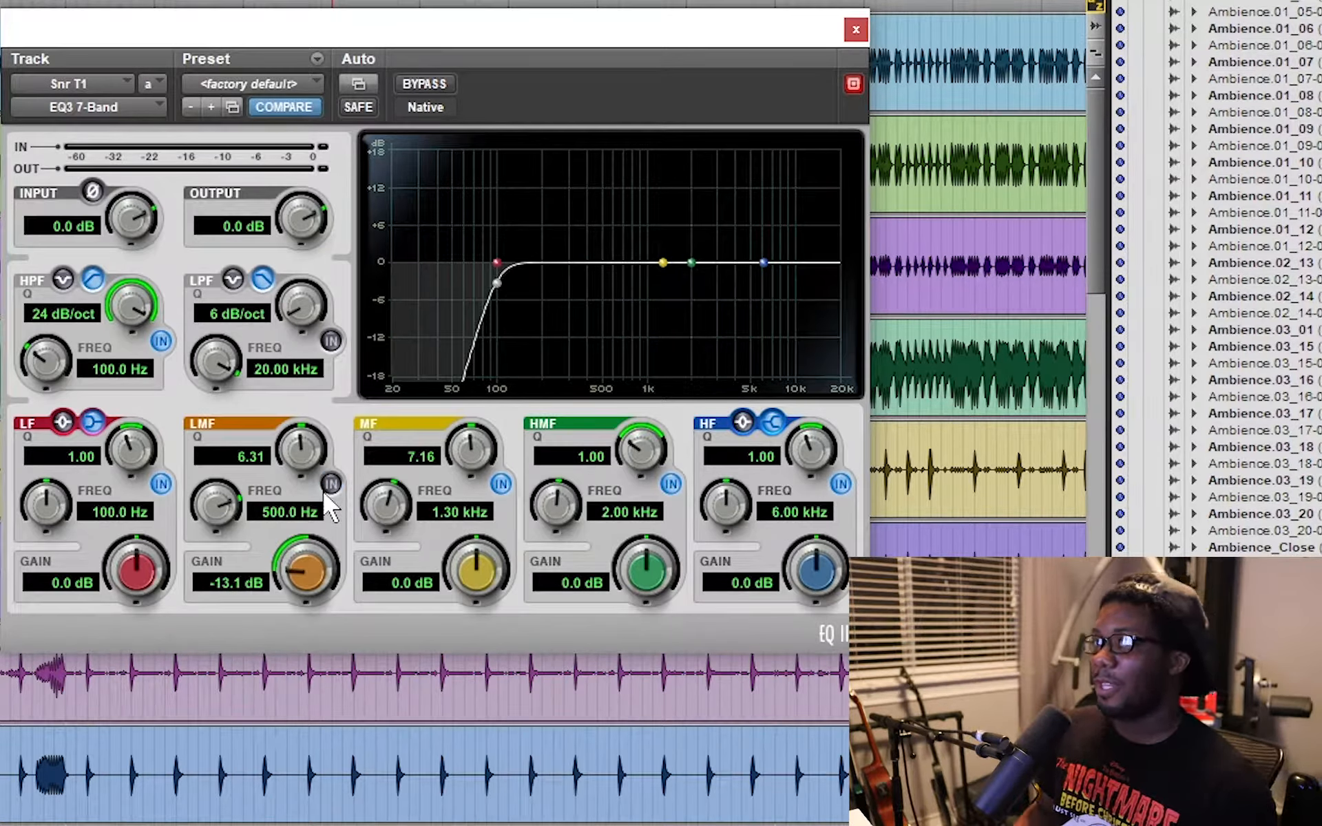
{"action": "key", "text": "space"}
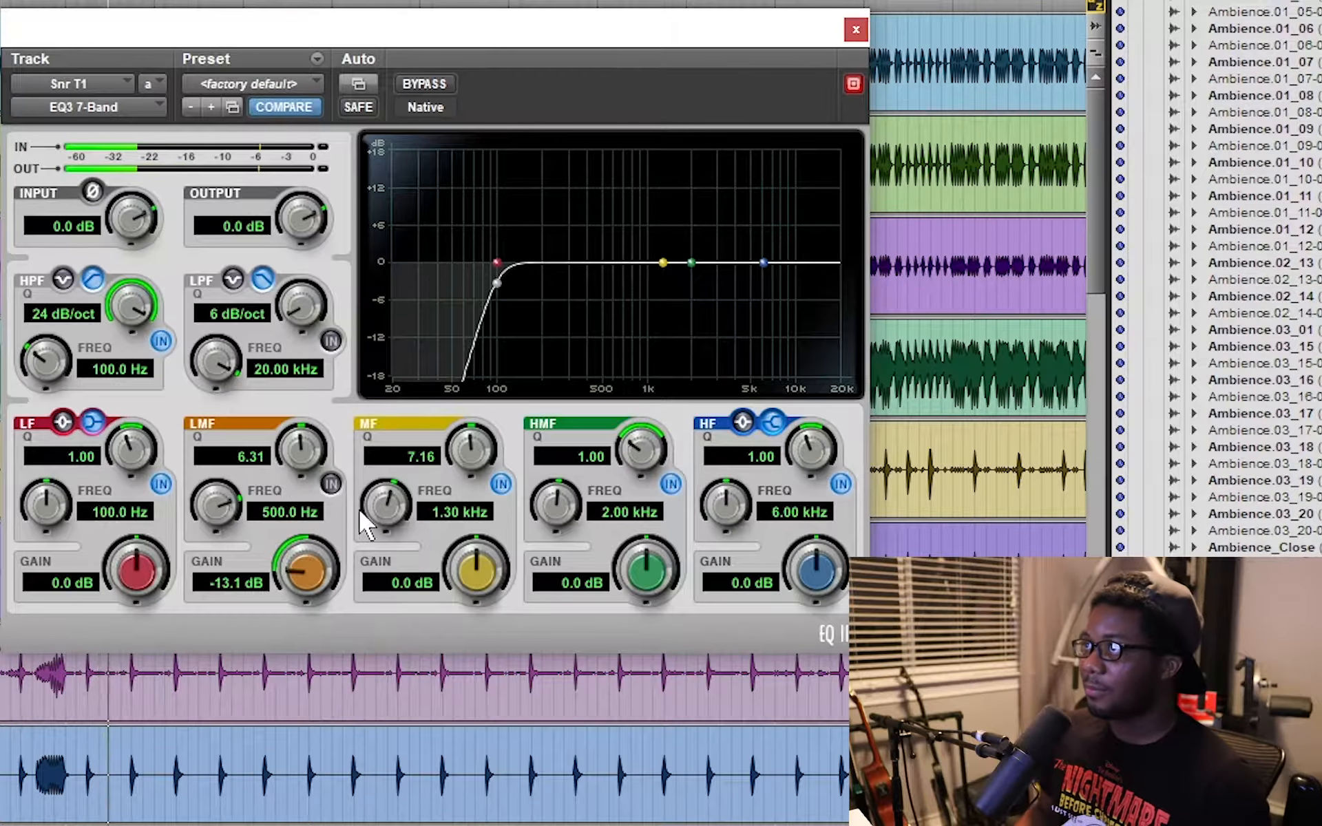
{"action": "left_click", "coordinate": [332, 485]}
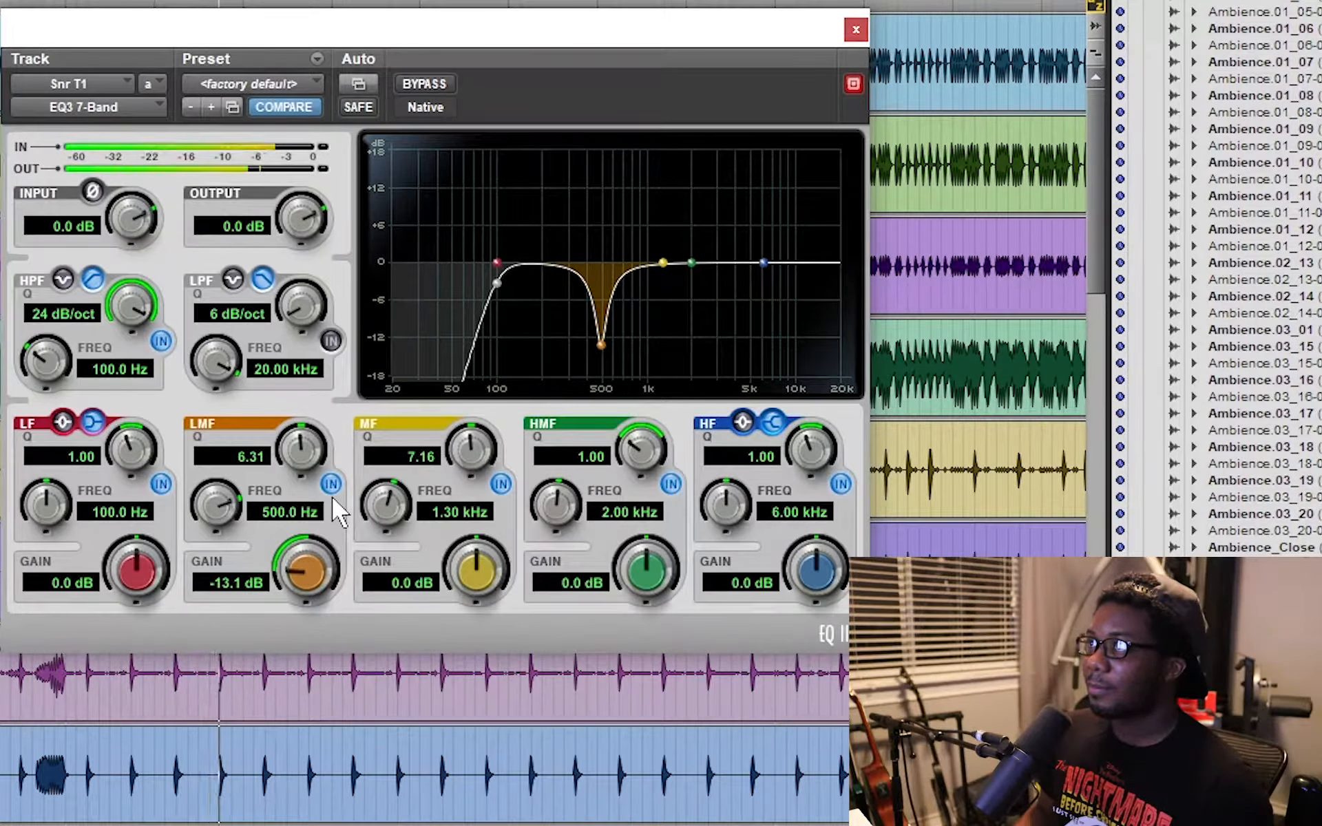
{"action": "left_click", "coordinate": [331, 484]}
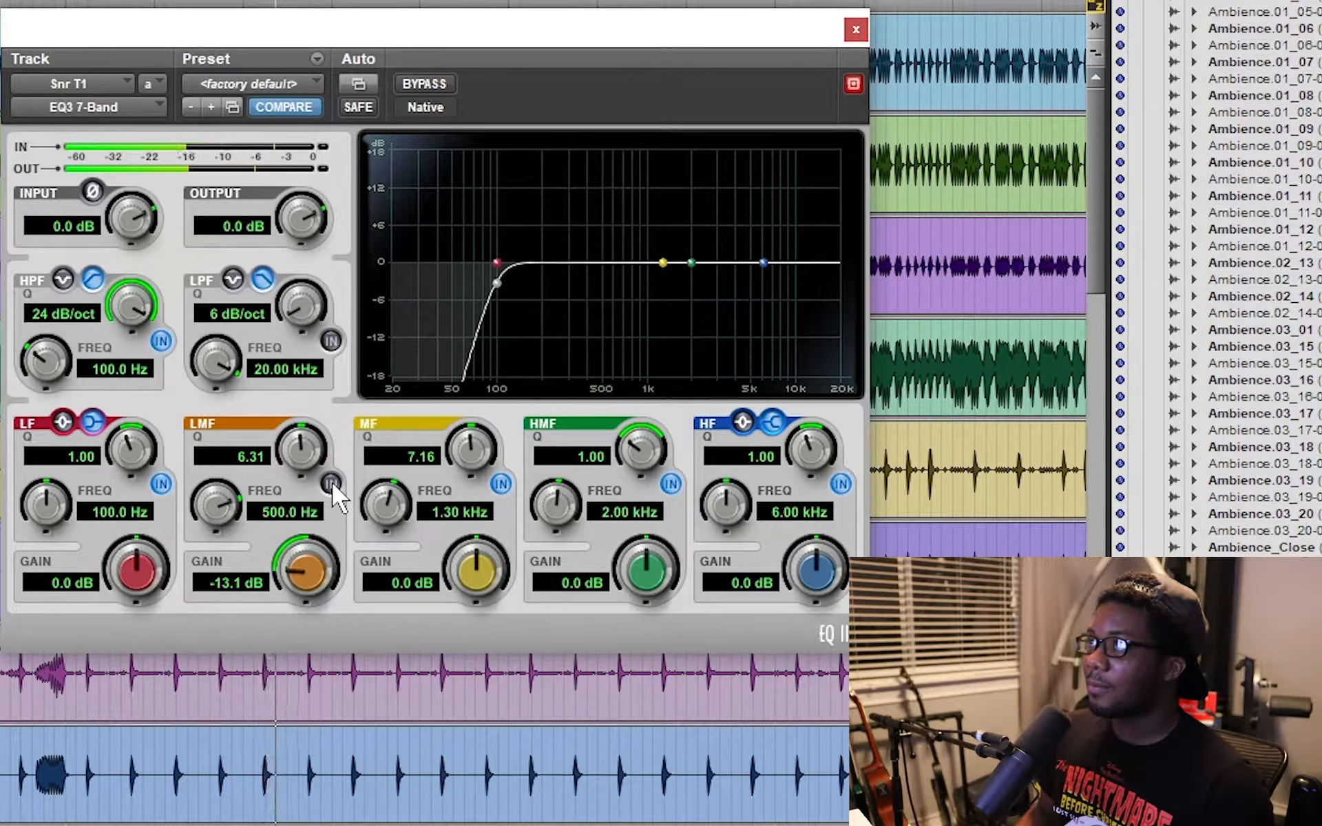
{"action": "left_click", "coordinate": [331, 483]}
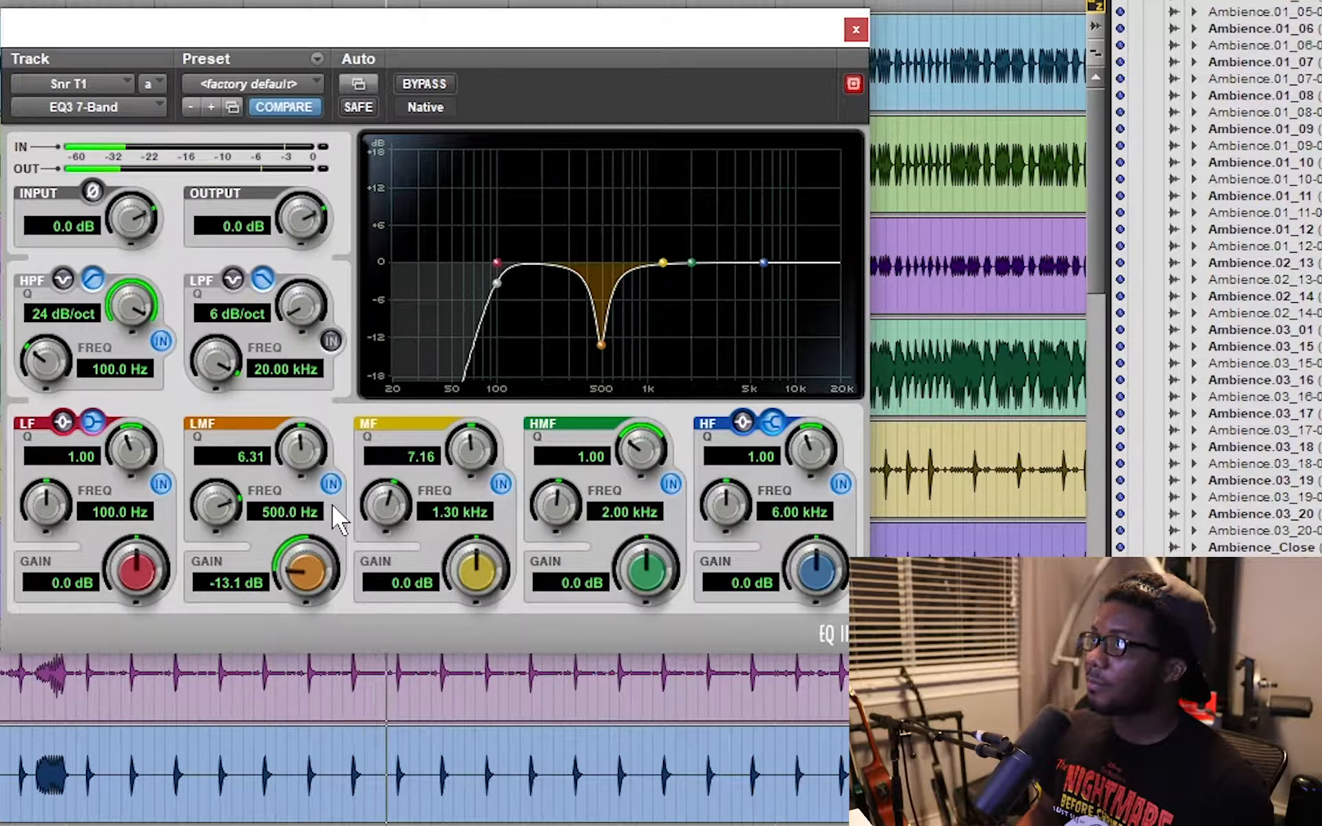
{"action": "left_click", "coordinate": [331, 484]}
{"action": "left_click", "coordinate": [303, 566], "text": "alt"}
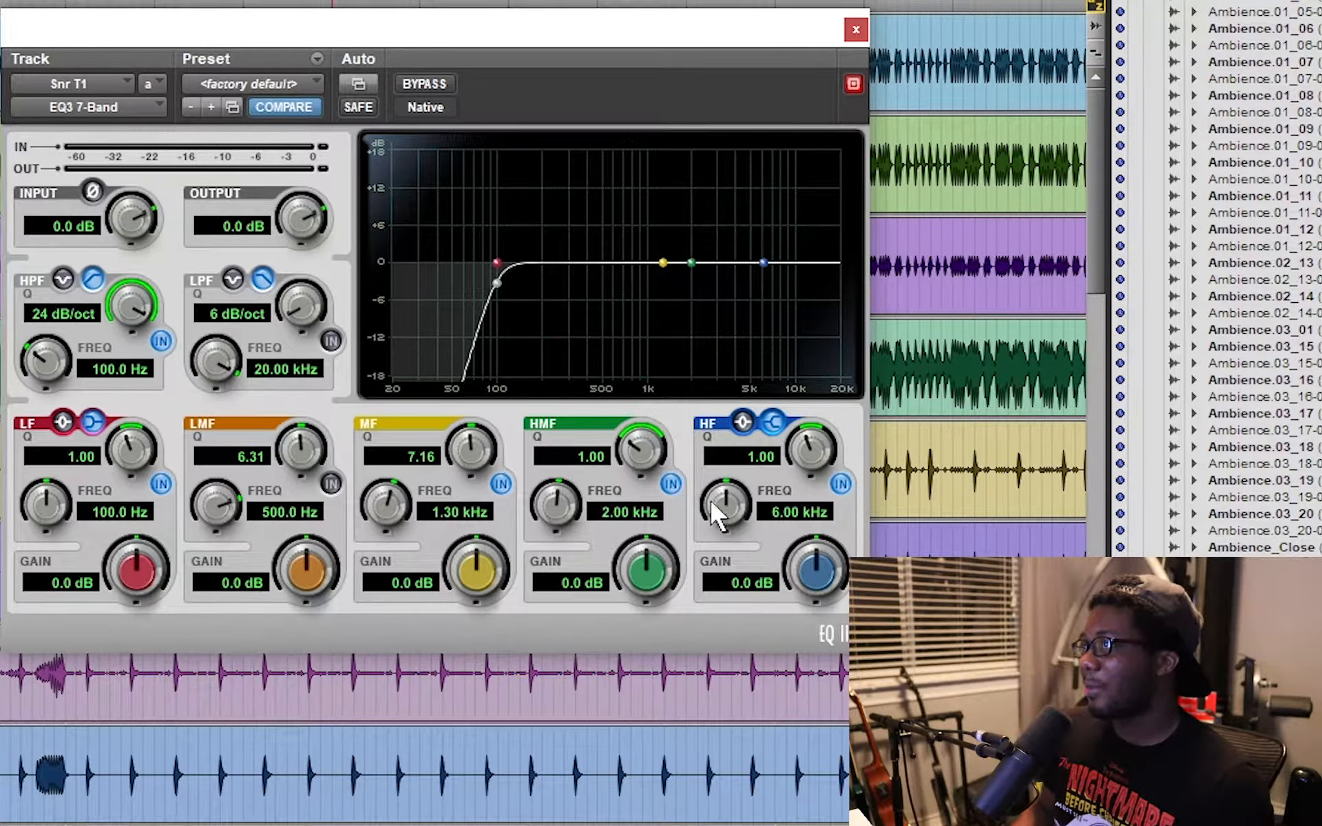
Raise the HF shelf by 5.7 dB at 7.02 kHz and audition the snare with the band switched off and on
{"action": "left_click_drag", "start_coordinate": [716, 489], "coordinate": [719, 479]}
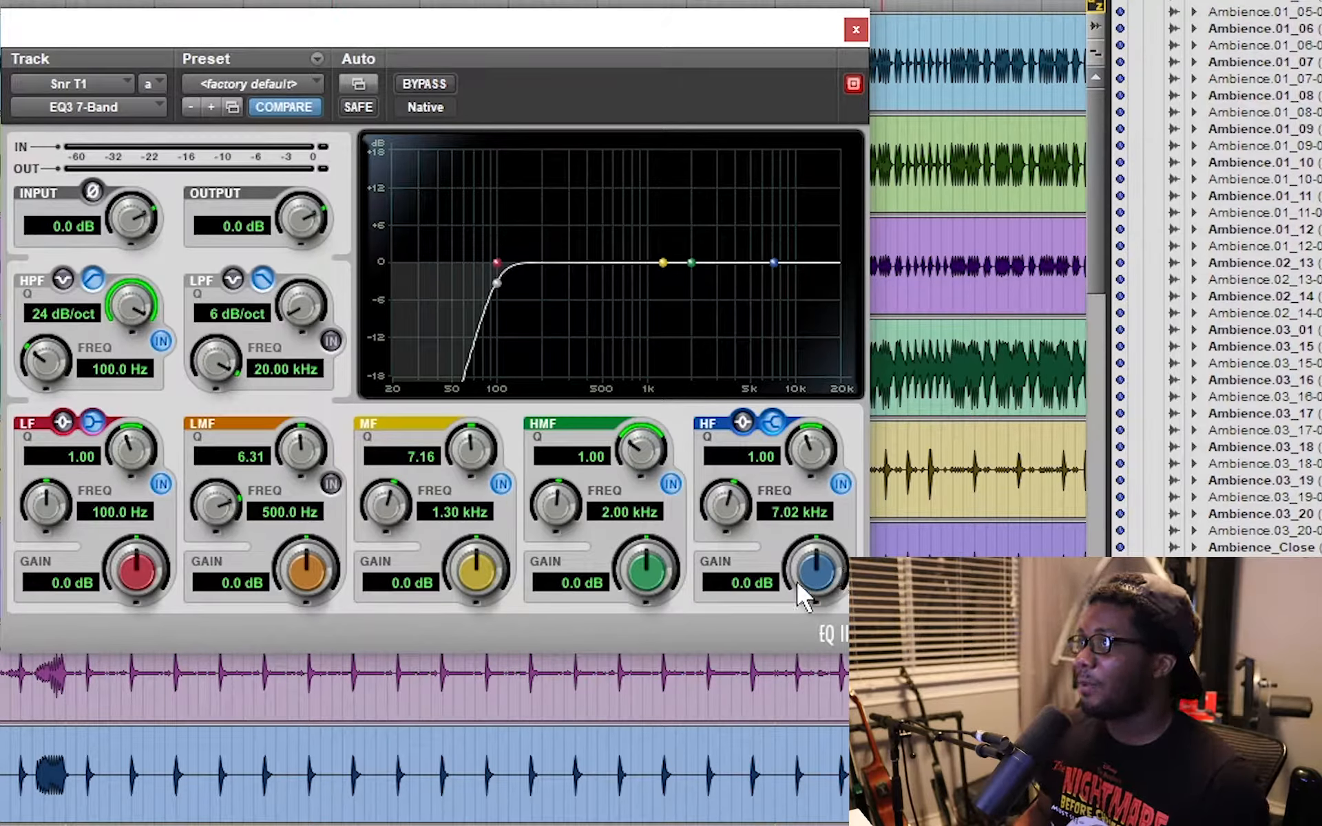
{"action": "left_click_drag", "start_coordinate": [799, 588], "coordinate": [841, 543]}
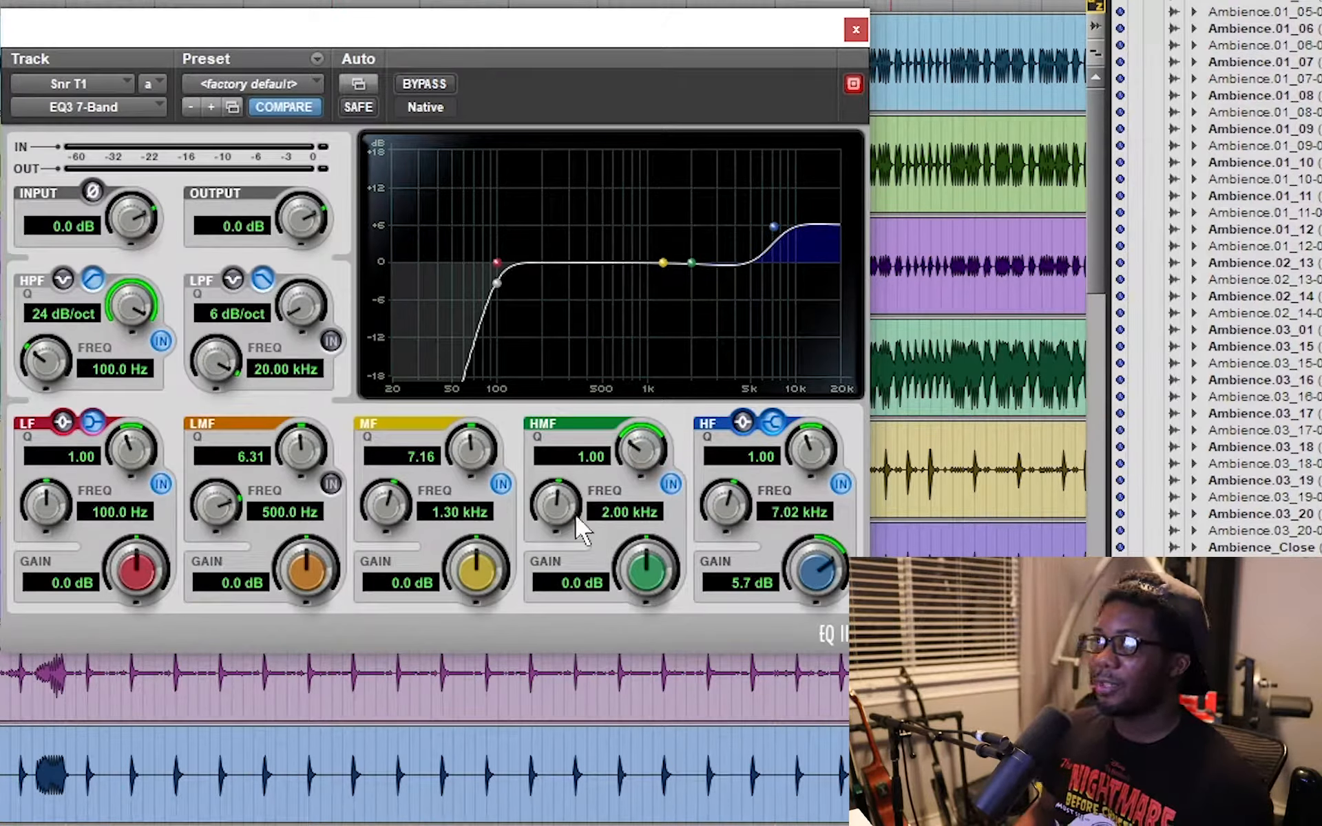
{"action": "left_click", "coordinate": [839, 484]}
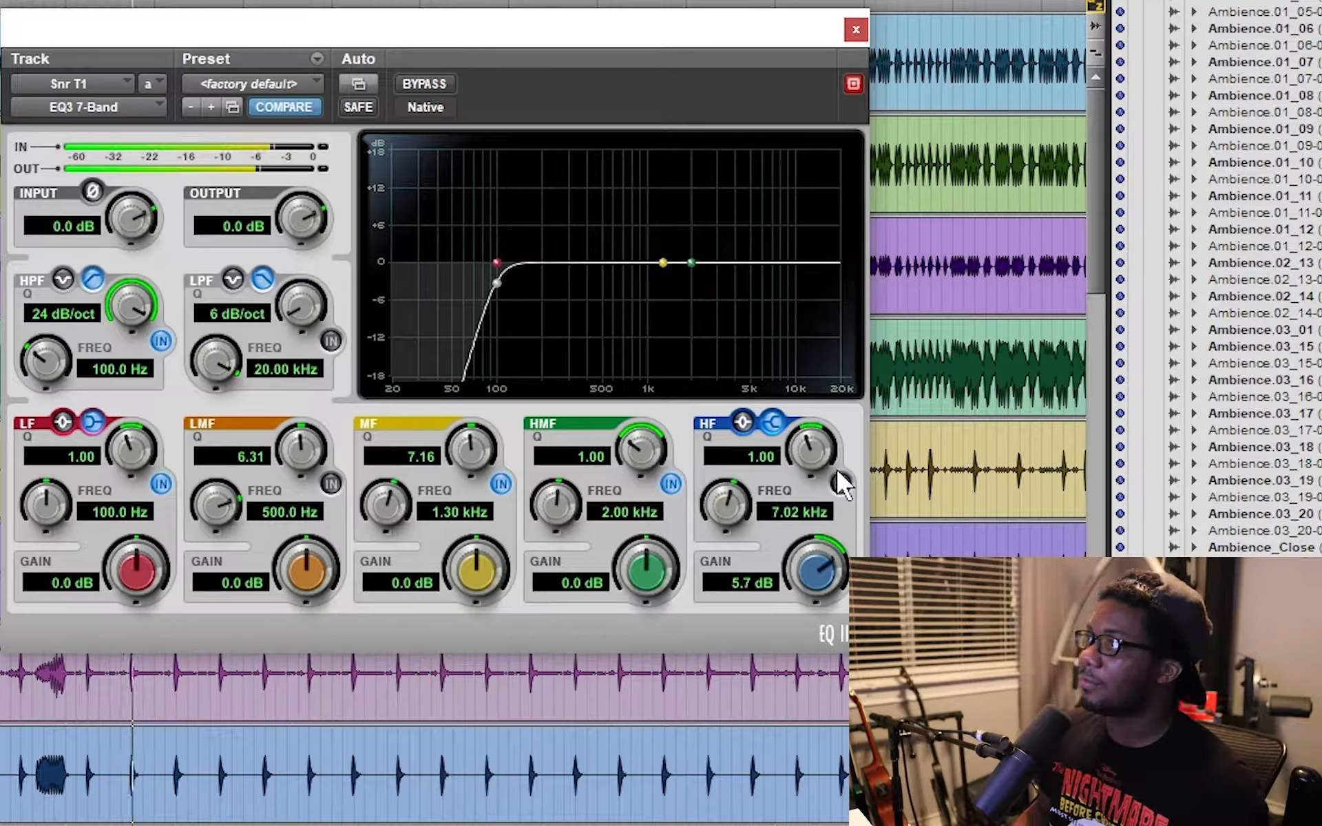
{"action": "left_click", "coordinate": [840, 483]}
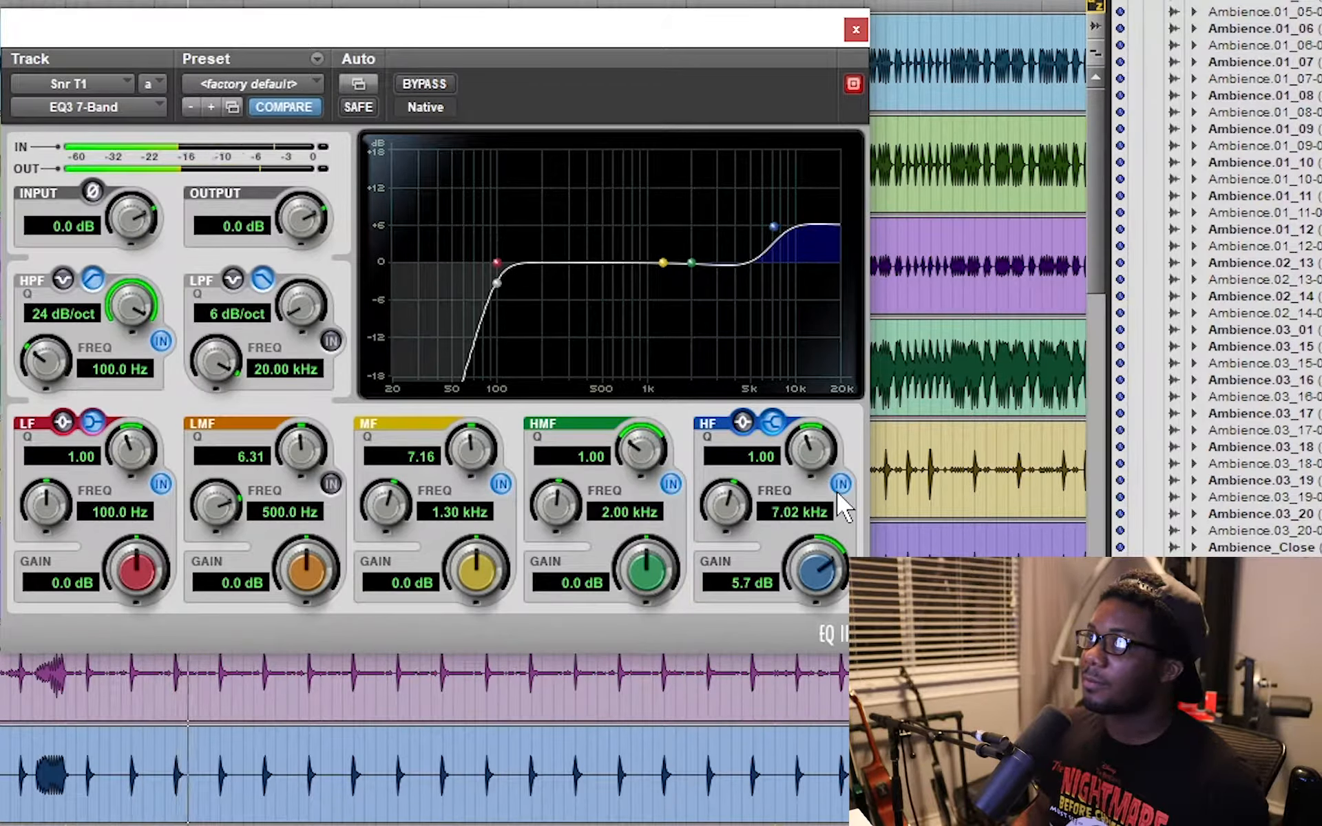
{"action": "left_click", "coordinate": [839, 484]}
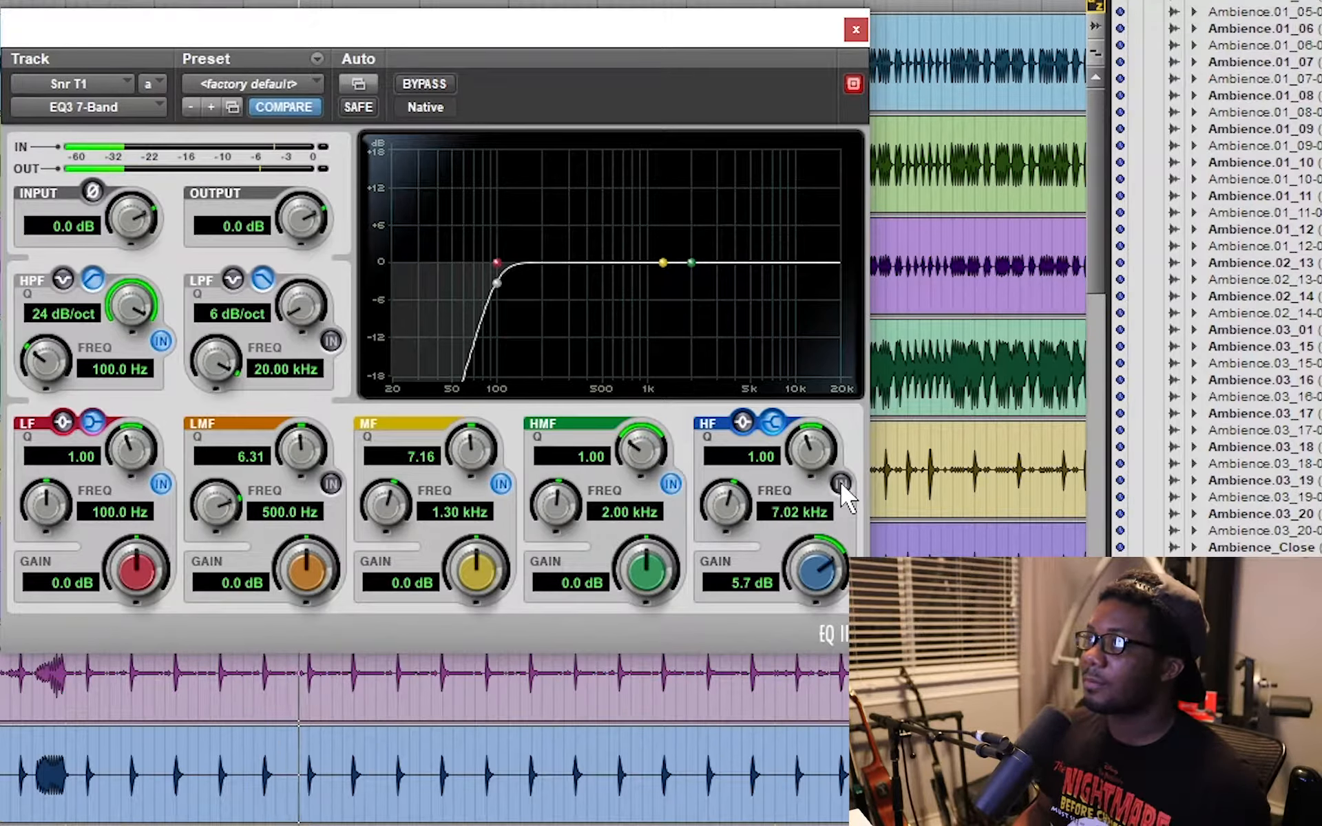
{"action": "left_click", "coordinate": [840, 484]}
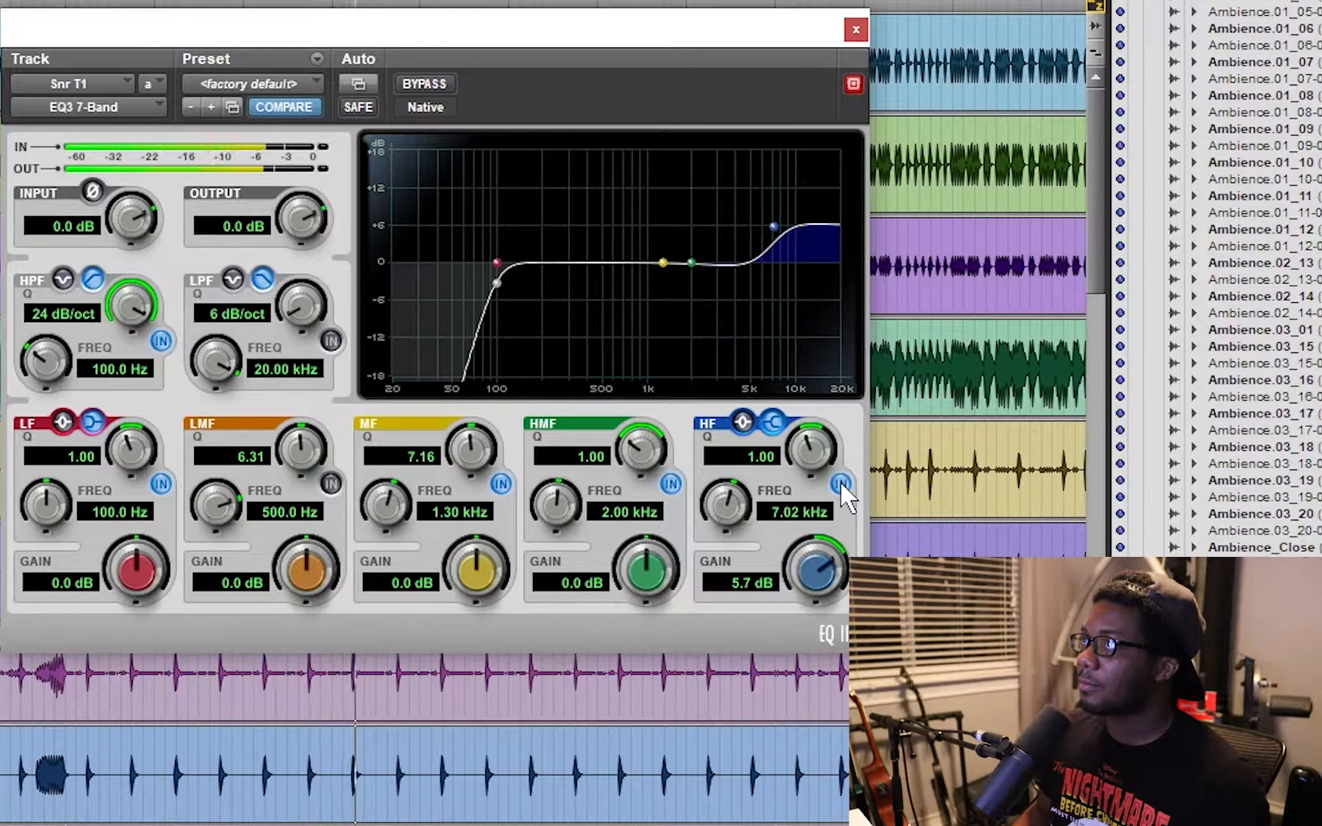
Change the HF band to a peak shape and boost it 15.5 dB at 8.11 kHz with a Q of 4.73 during playback
{"action": "left_click", "coordinate": [755, 421]}
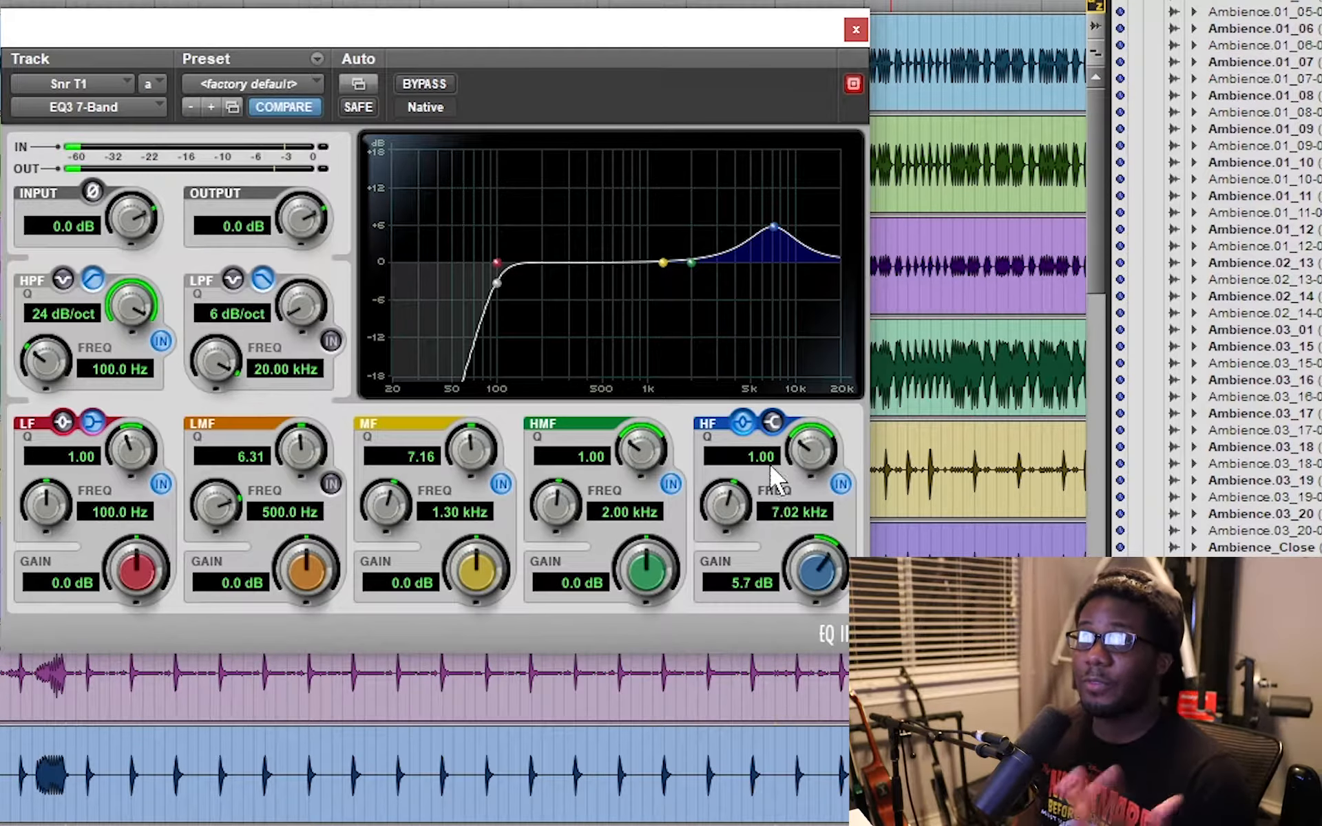
{"action": "left_click_drag", "start_coordinate": [811, 448], "coordinate": [812, 335]}
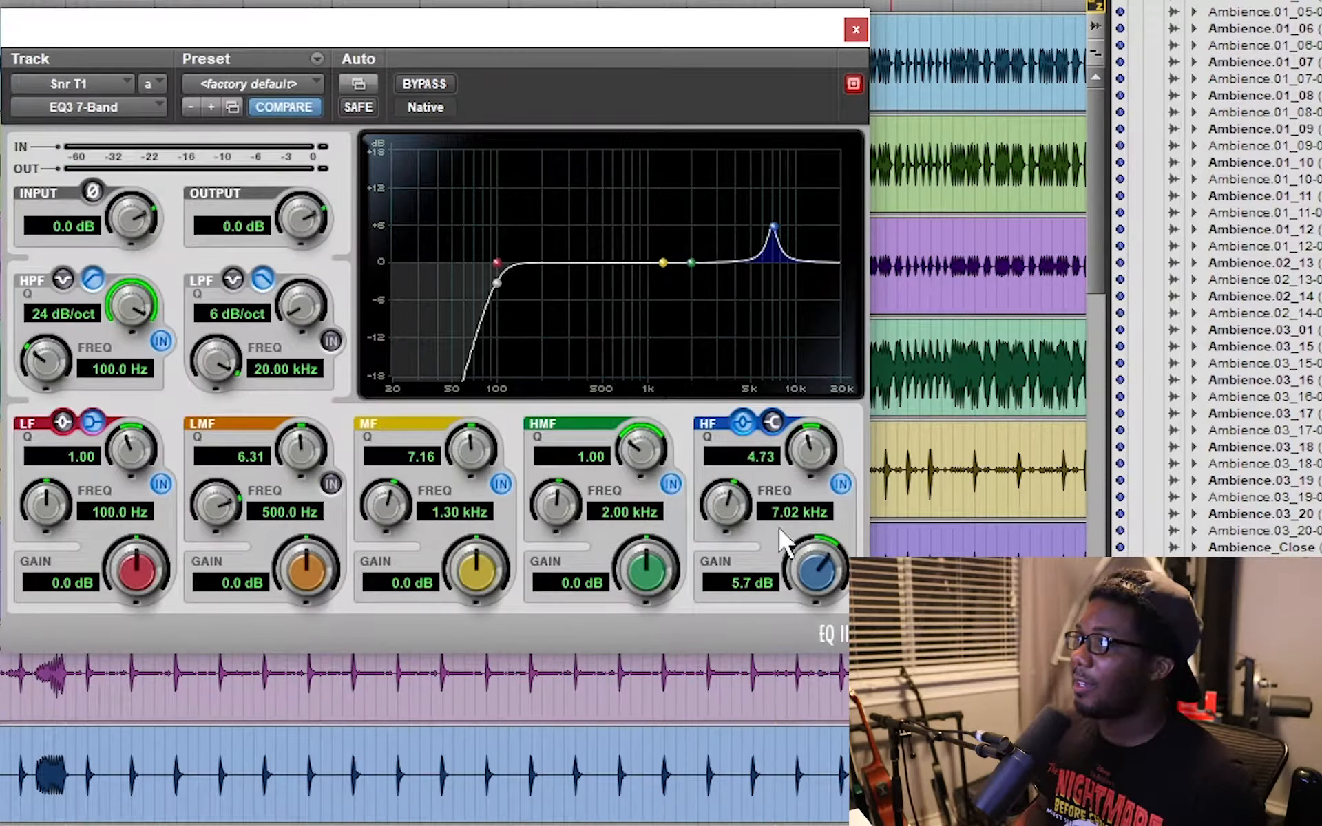
{"action": "mouse_move", "coordinate": [733, 502]}
{"action": "left_mouse_down"}
{"action": "mouse_move", "coordinate": [733, 462]}
{"action": "mouse_move", "coordinate": [734, 489]}
{"action": "left_mouse_up"}
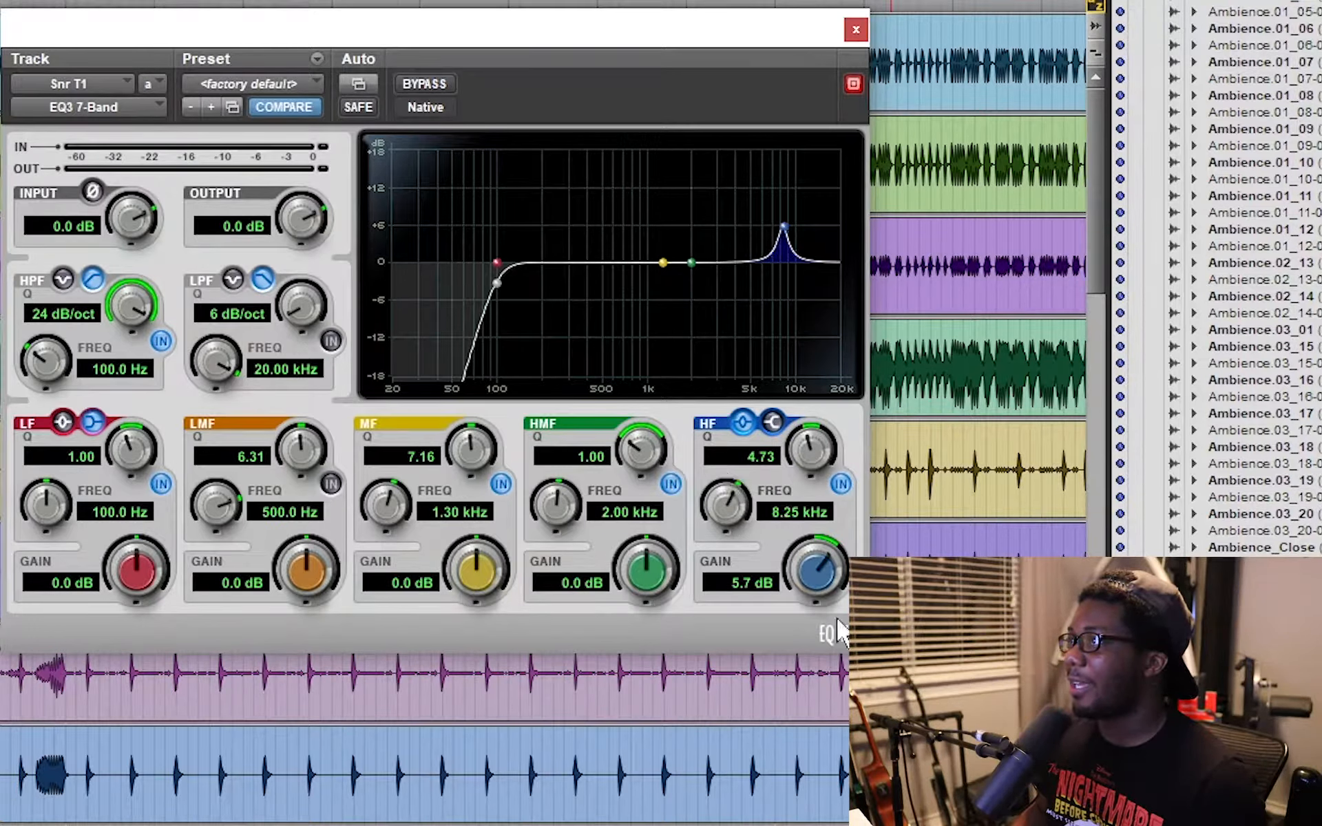
{"action": "left_click_drag", "start_coordinate": [834, 632], "coordinate": [823, 475]}
{"action": "key", "text": "space"}
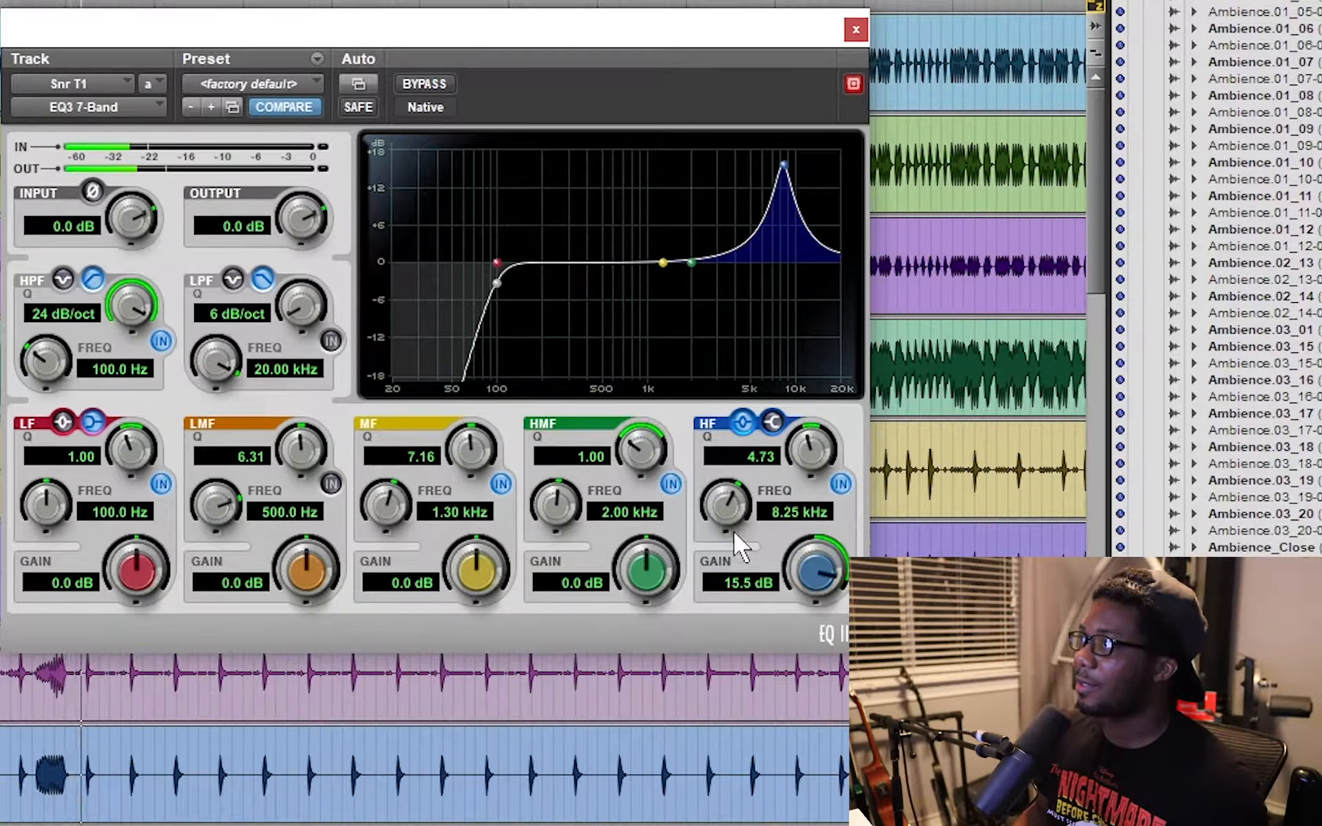
{"action": "mouse_move", "coordinate": [723, 497]}
{"action": "left_mouse_down"}
{"action": "mouse_move", "coordinate": [721, 515]}
{"action": "mouse_move", "coordinate": [719, 500]}
{"action": "left_mouse_up"}
Compare the HF peak boost on and off, leave the band disabled and close the Snr T1 EQ window
{"action": "left_click", "coordinate": [840, 484]}
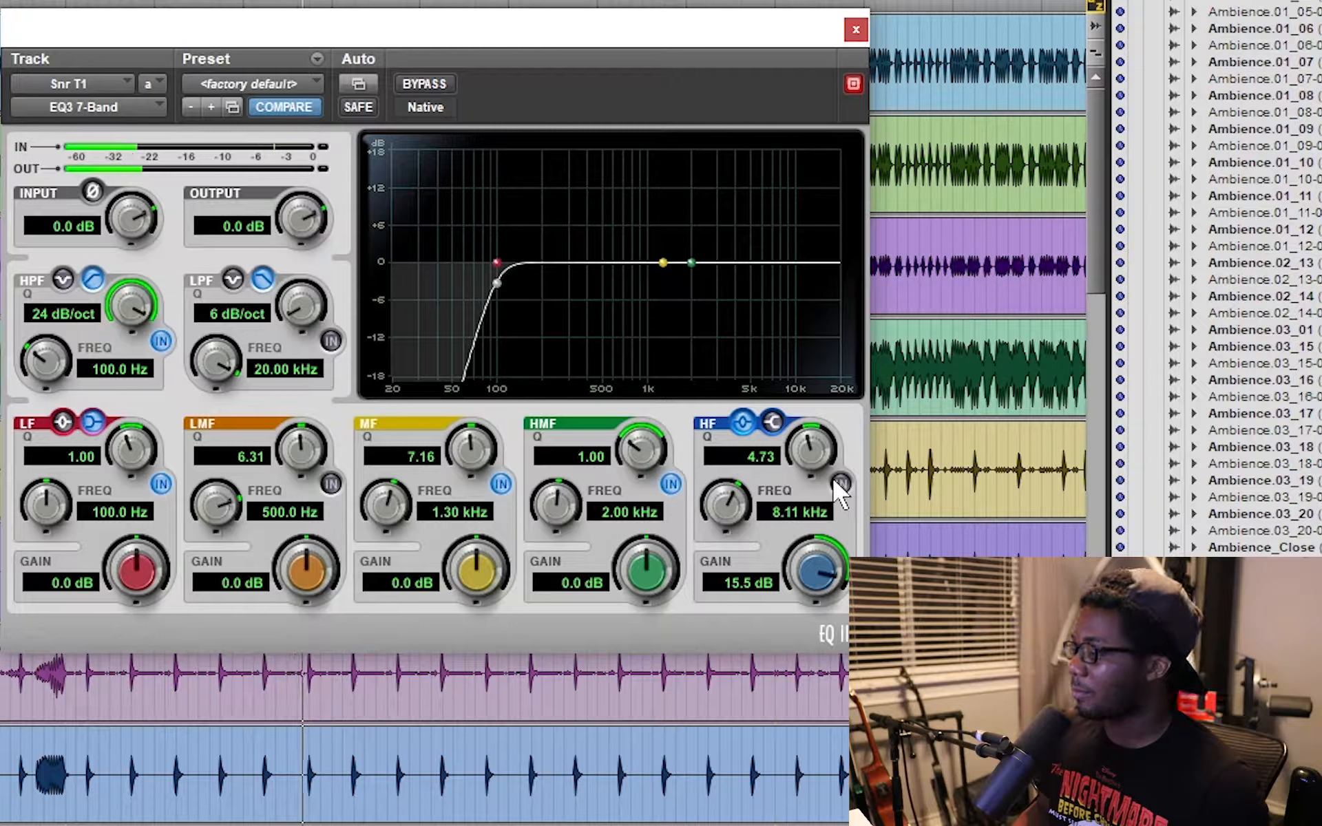
{"action": "left_click", "coordinate": [840, 484]}
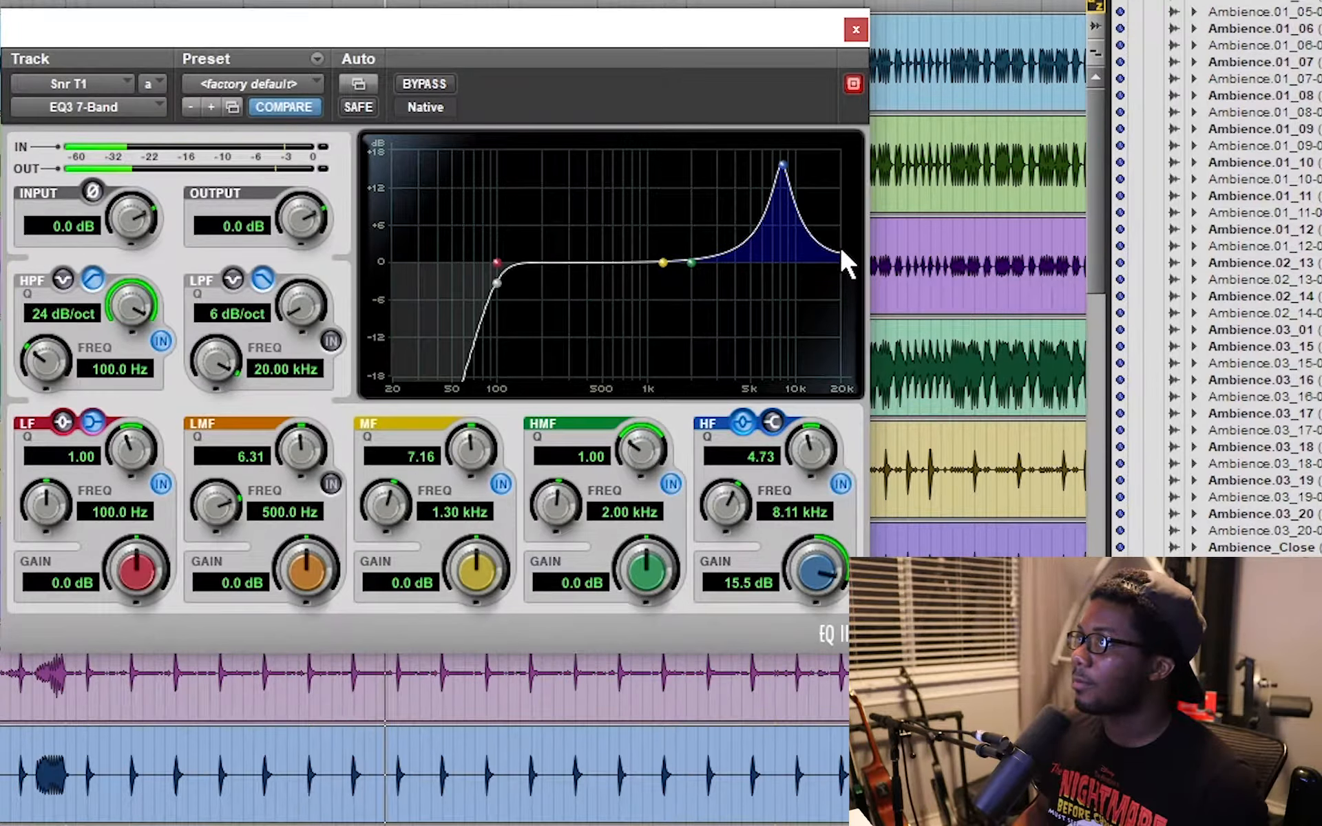
{"action": "left_click", "coordinate": [840, 484]}
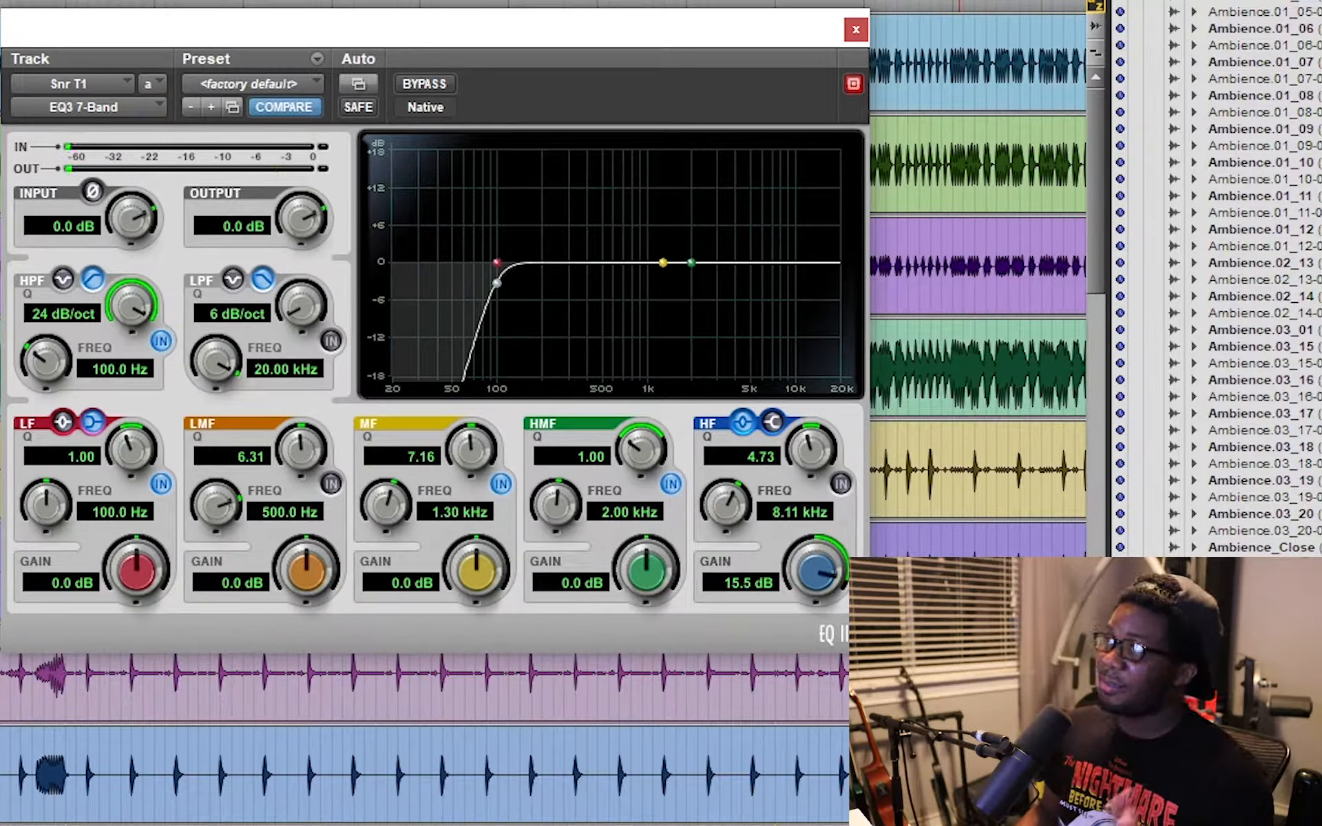
{"action": "left_click", "coordinate": [855, 29]}
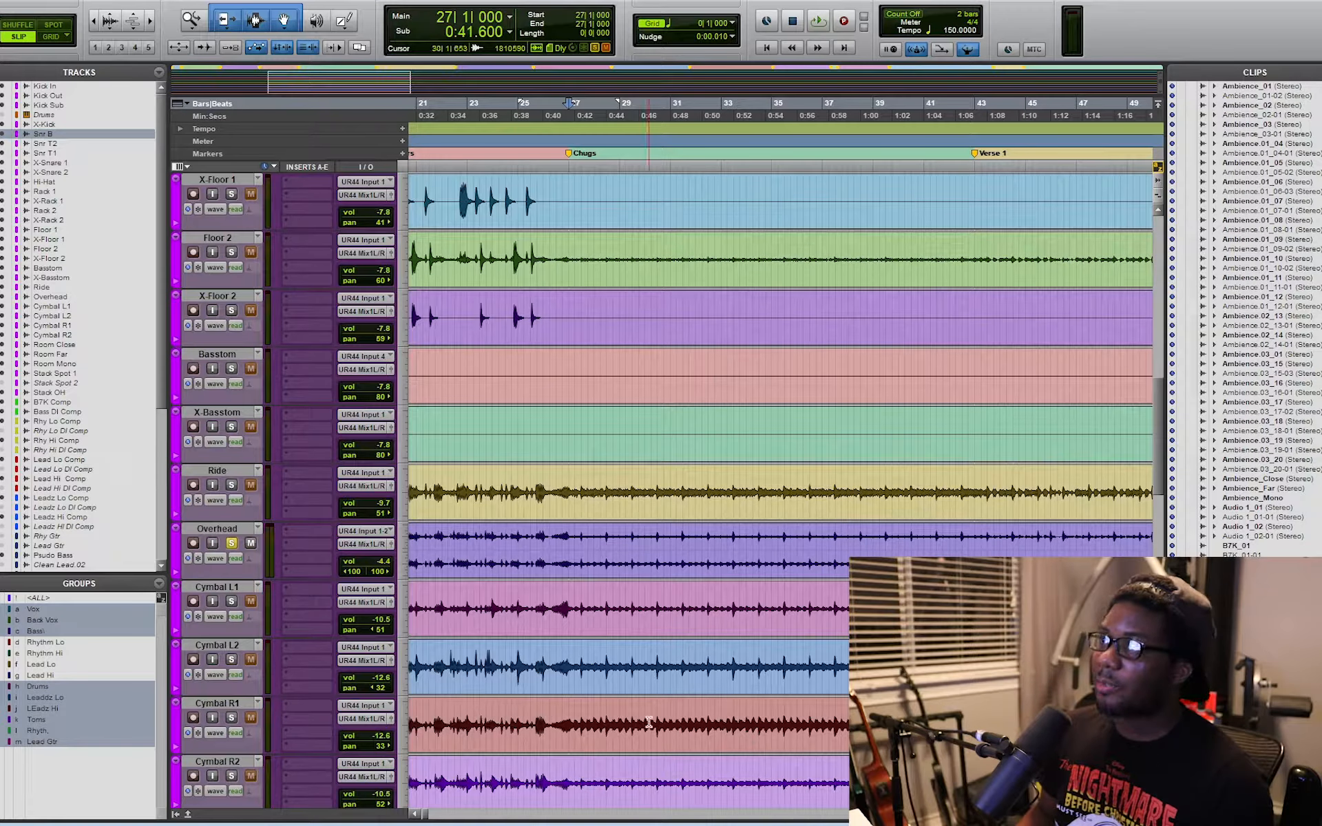
Audition the soloed Overhead track and insert a multichannel EQ3 7-Band (stereo) plug-in on it
{"action": "key", "text": "space"}
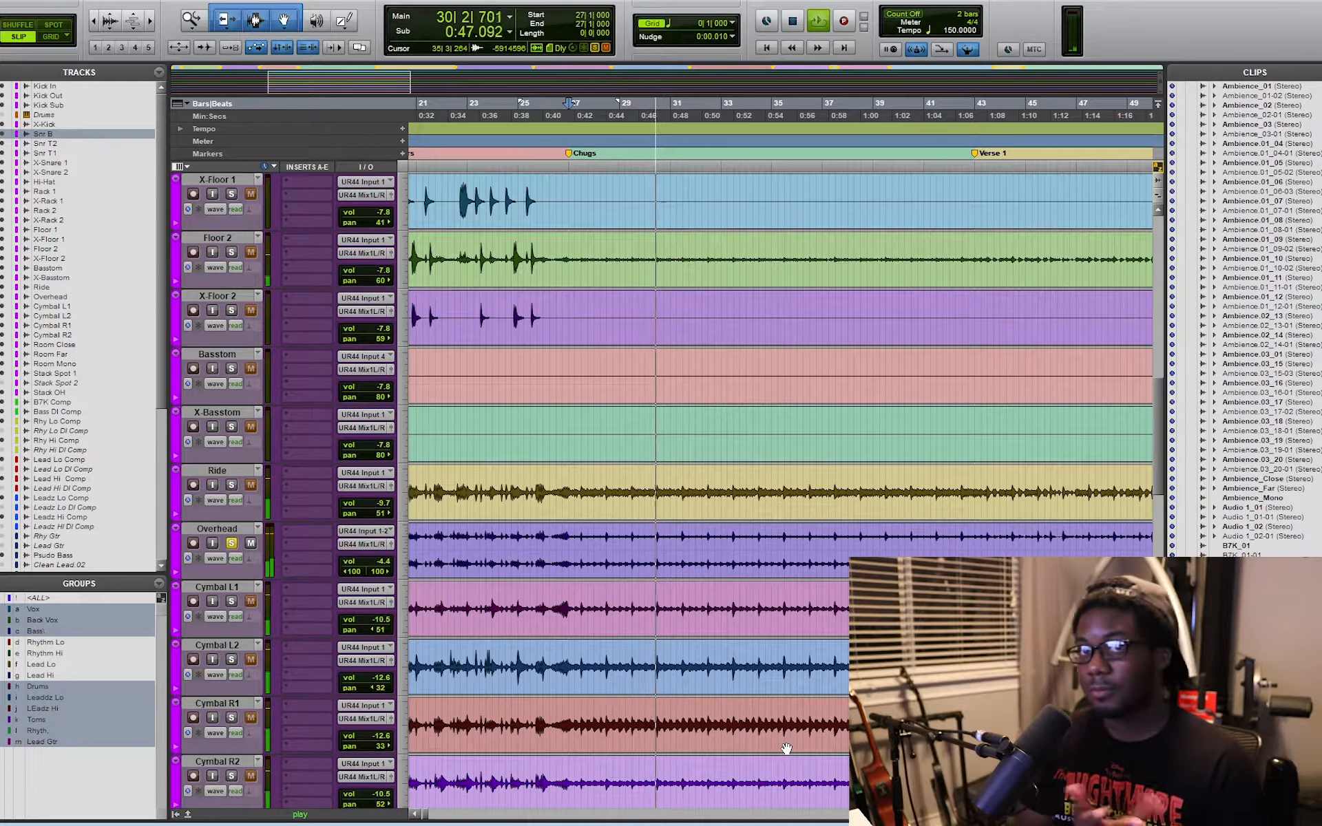
{"action": "key", "text": "space"}
{"action": "left_click", "coordinate": [313, 535]}
{"action": "mouse_move", "coordinate": [406, 555]}
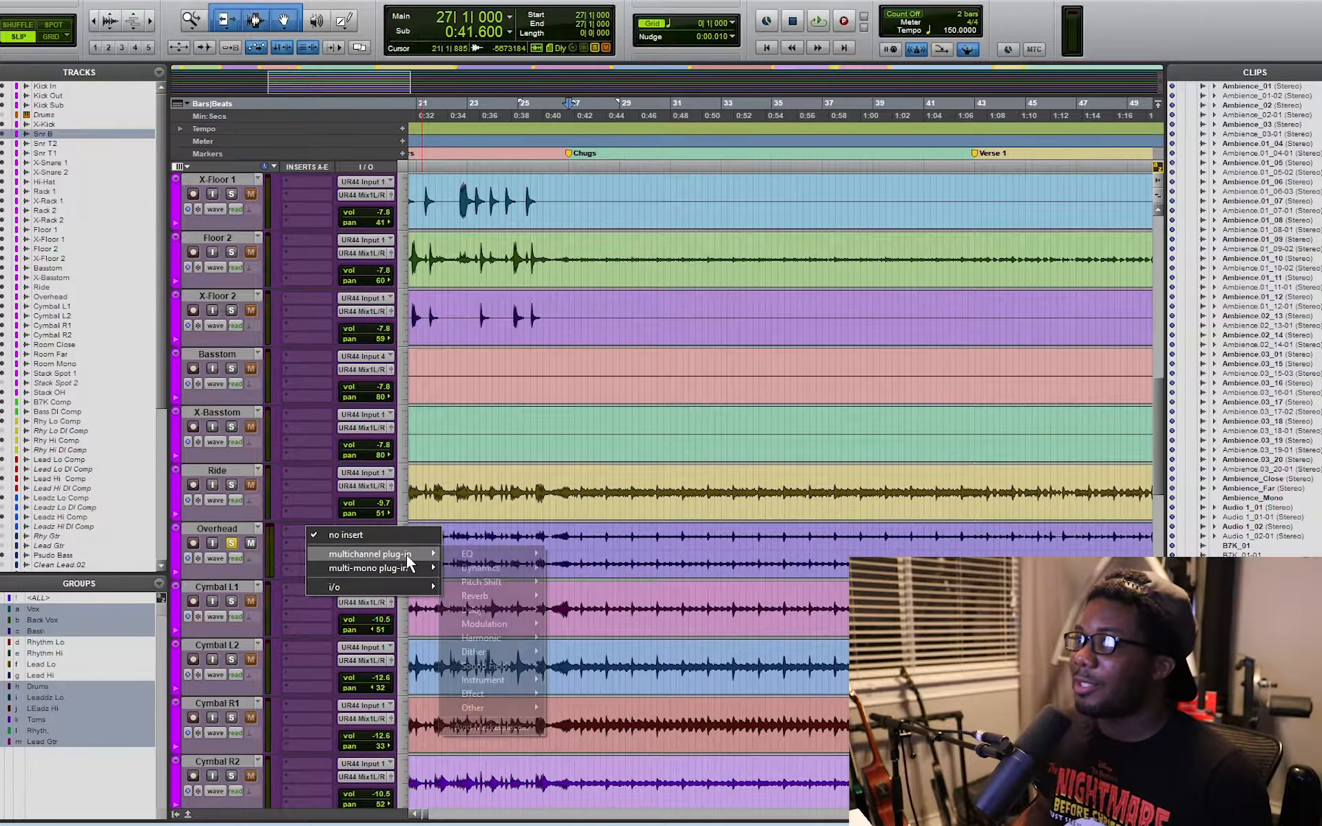
{"action": "mouse_move", "coordinate": [519, 554]}
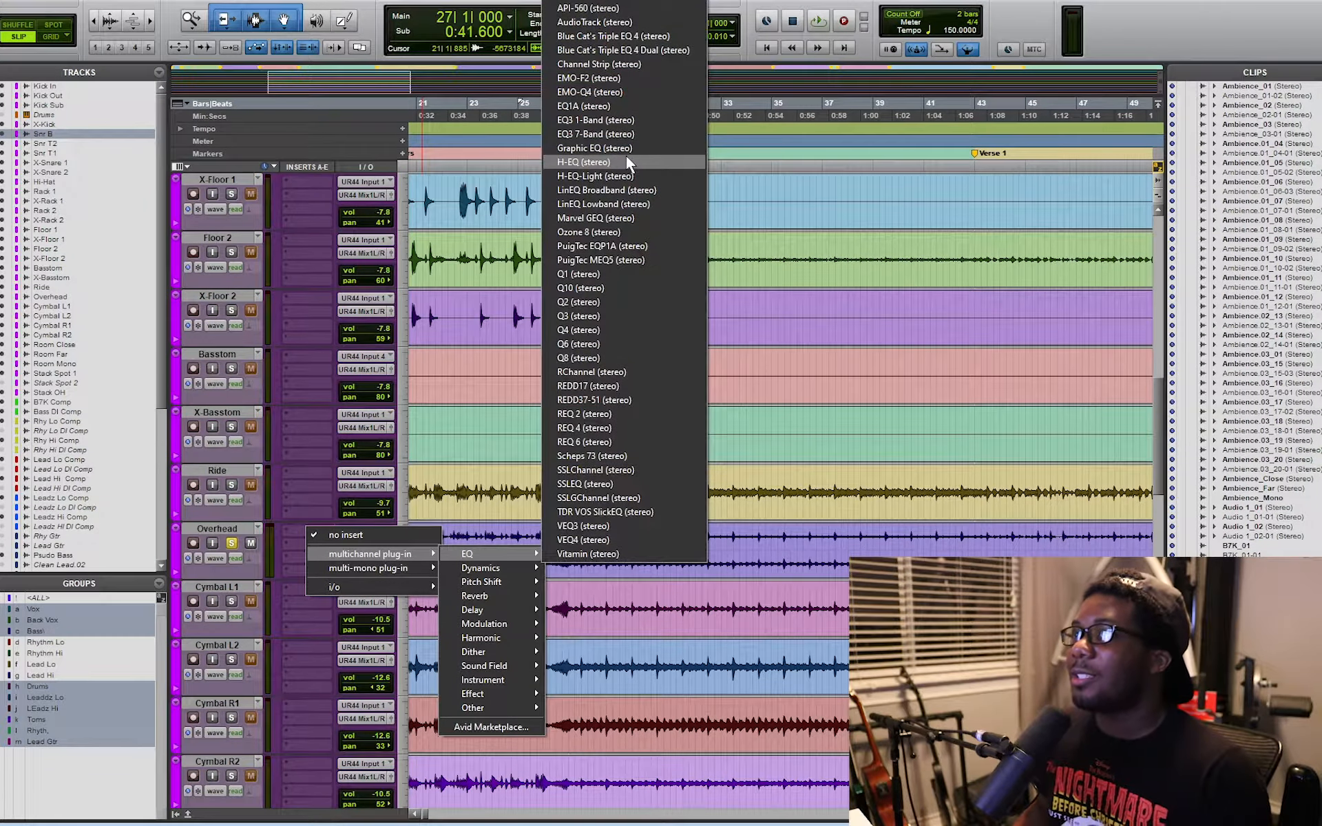
{"action": "left_click", "coordinate": [628, 135]}
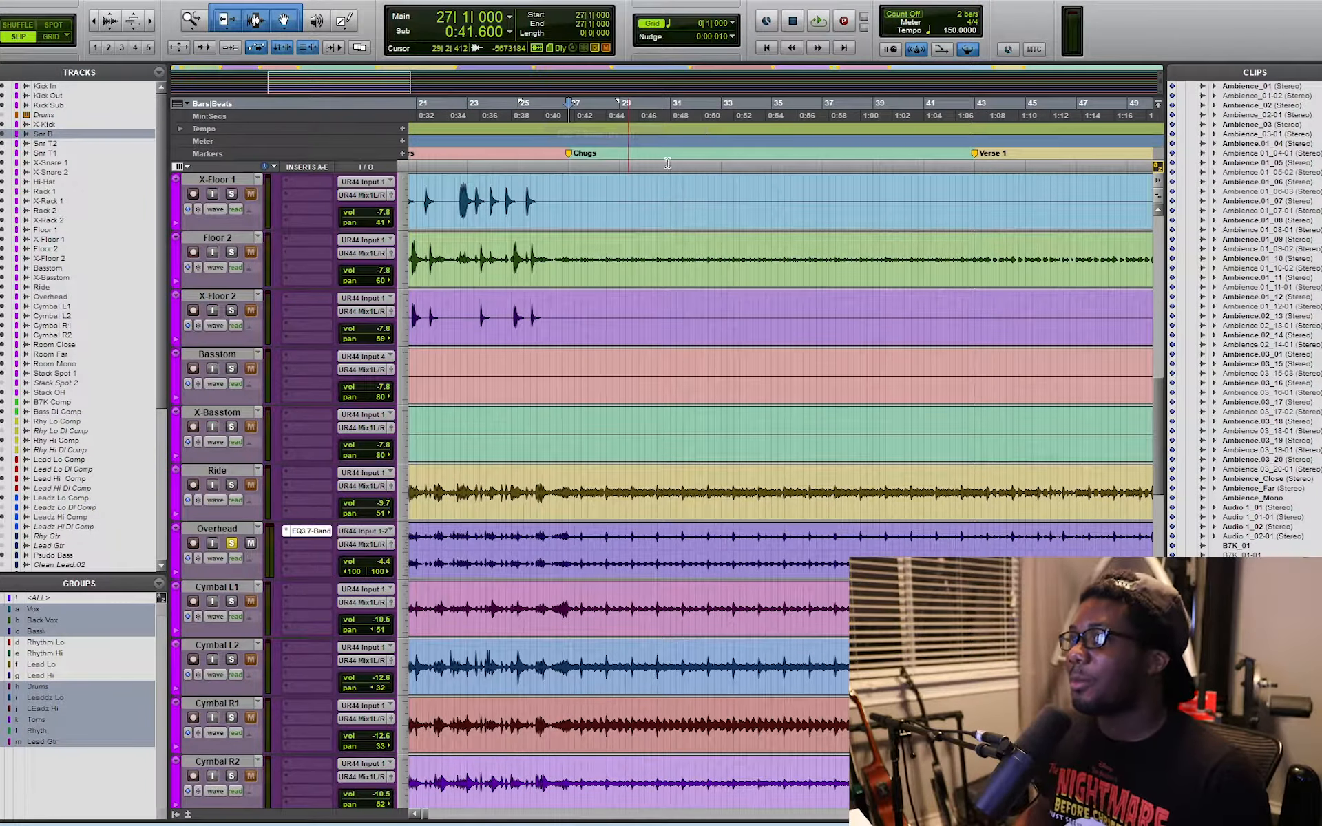
{"action": "left_click", "coordinate": [624, 361]}
{"action": "left_click_drag", "start_coordinate": [609, 342], "coordinate": [608, 325]}
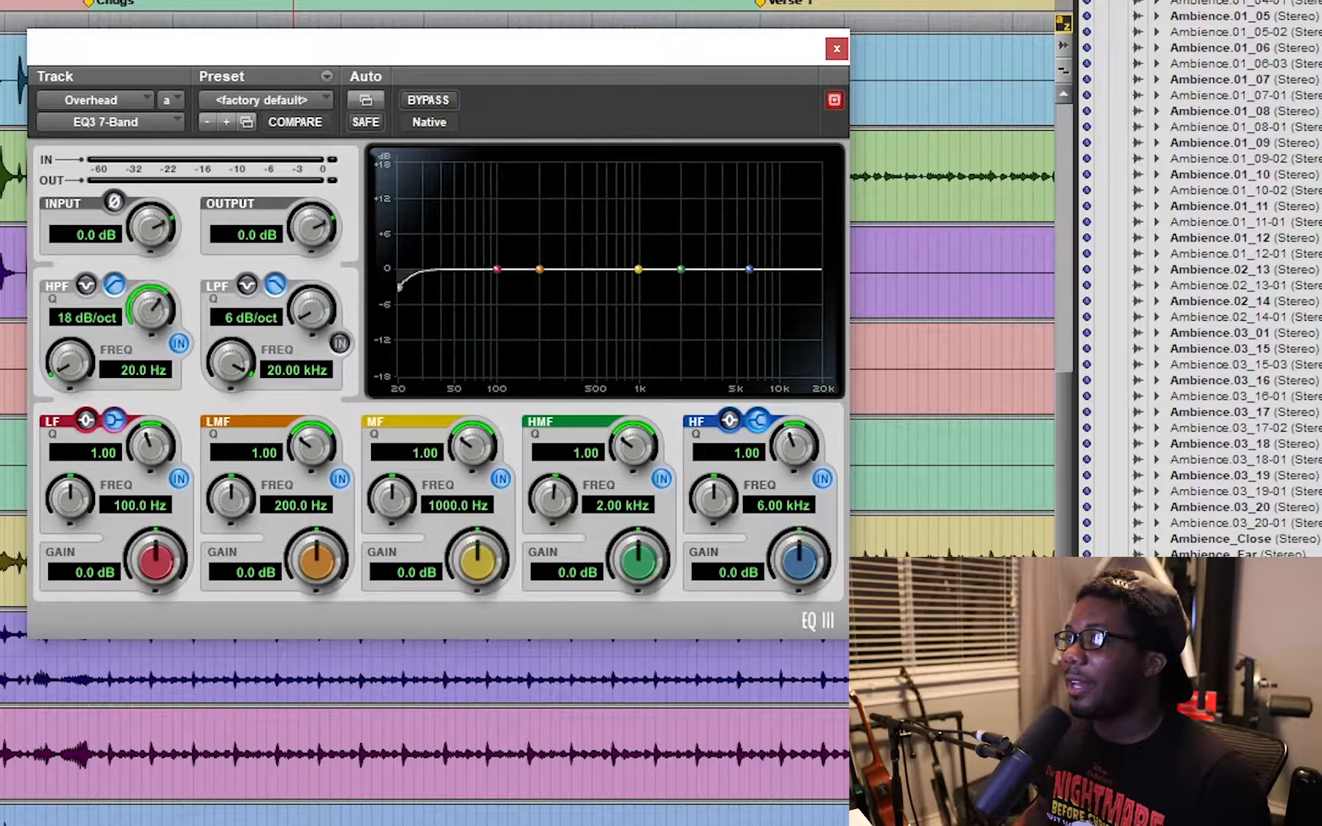
Set the Overhead EQ's high-pass filter to a 24 dB/oct slope at 350 Hz
{"action": "left_click_drag", "start_coordinate": [150, 310], "coordinate": [153, 380]}
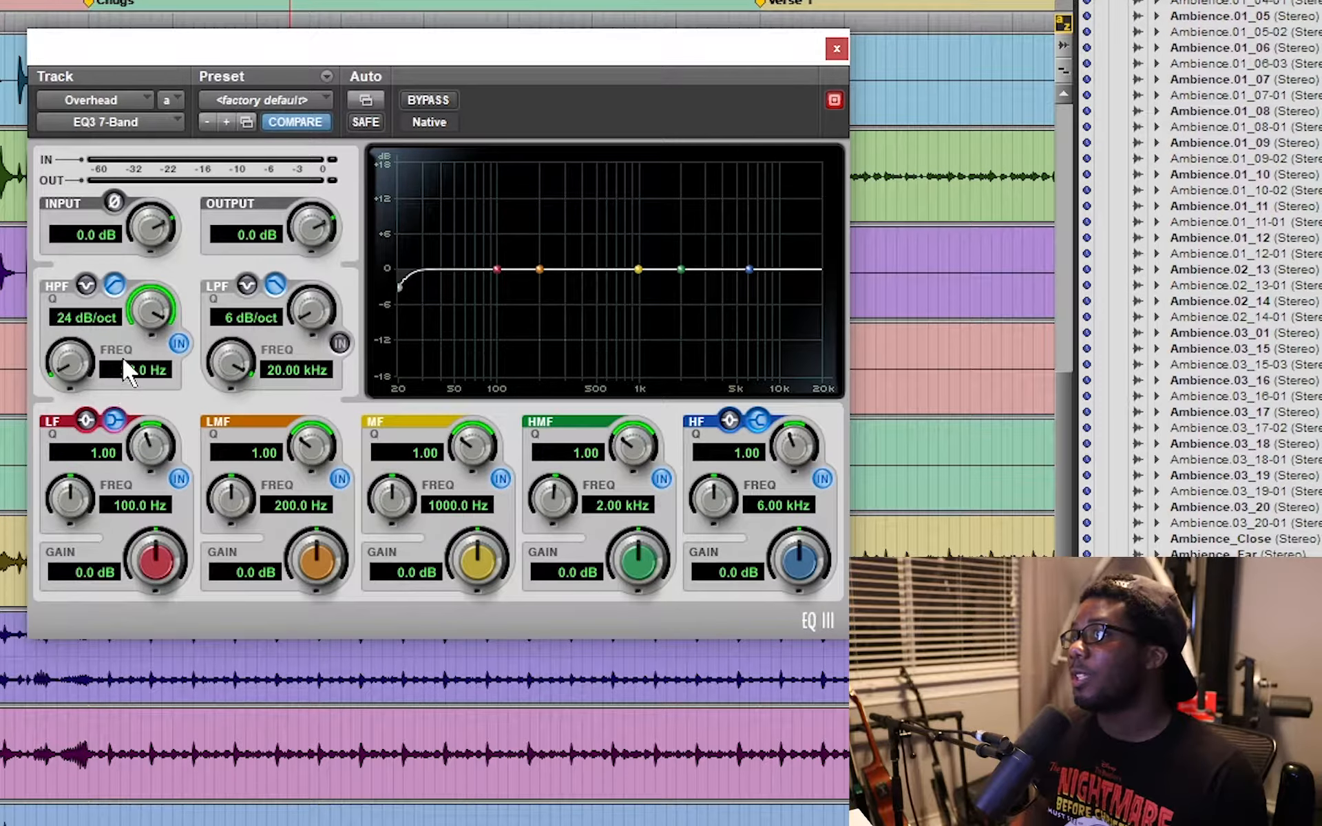
{"action": "left_click", "coordinate": [146, 370]}
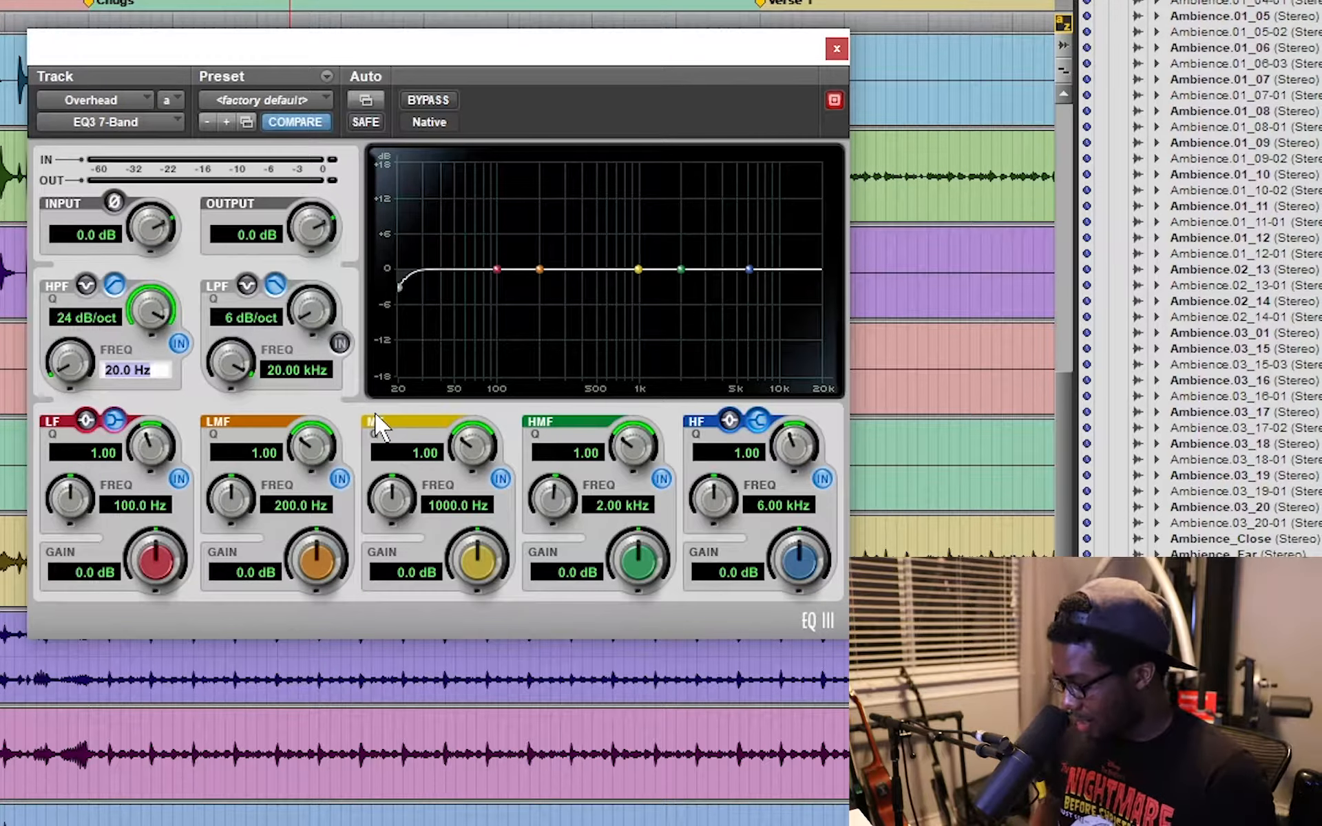
{"action": "type", "text": "28"}
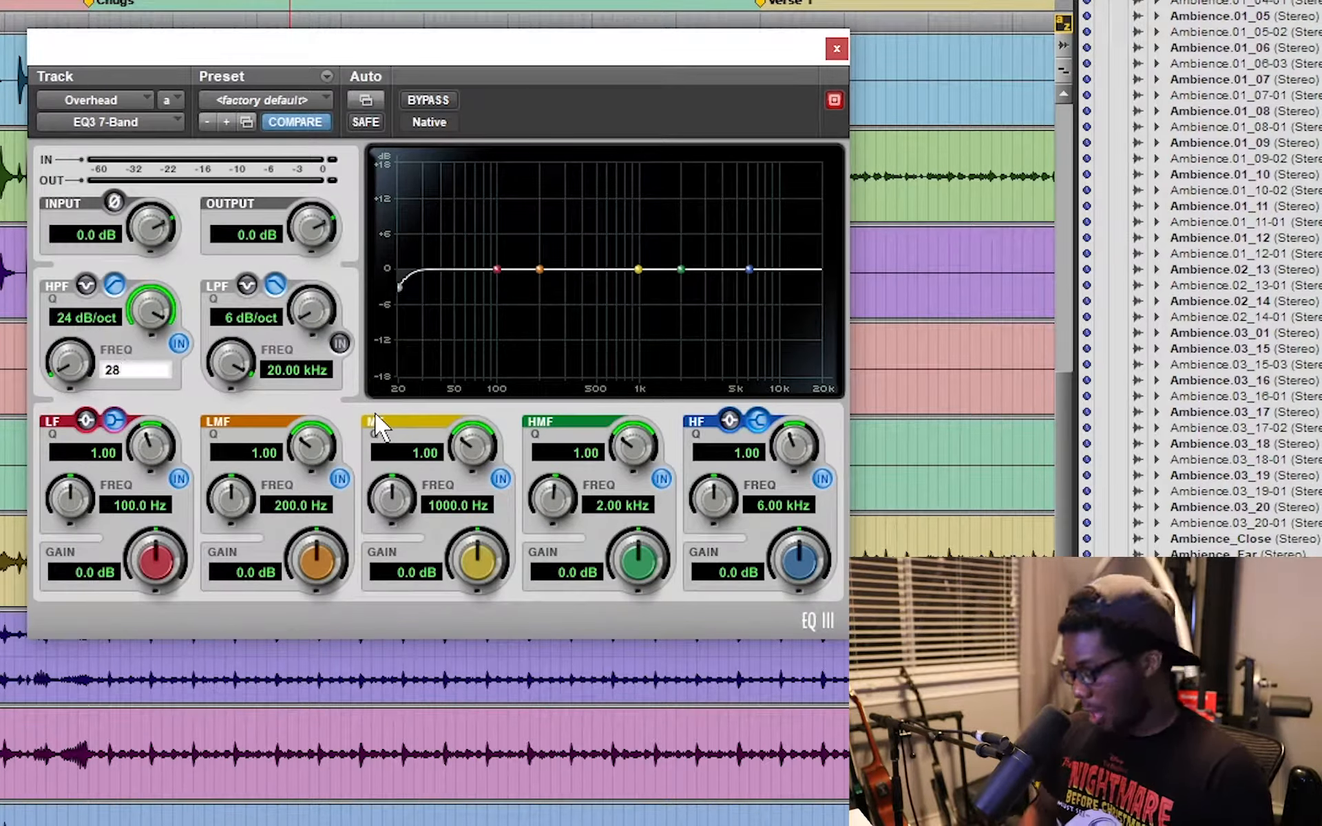
{"action": "type", "text": "550"}
{"action": "key", "text": "Return"}
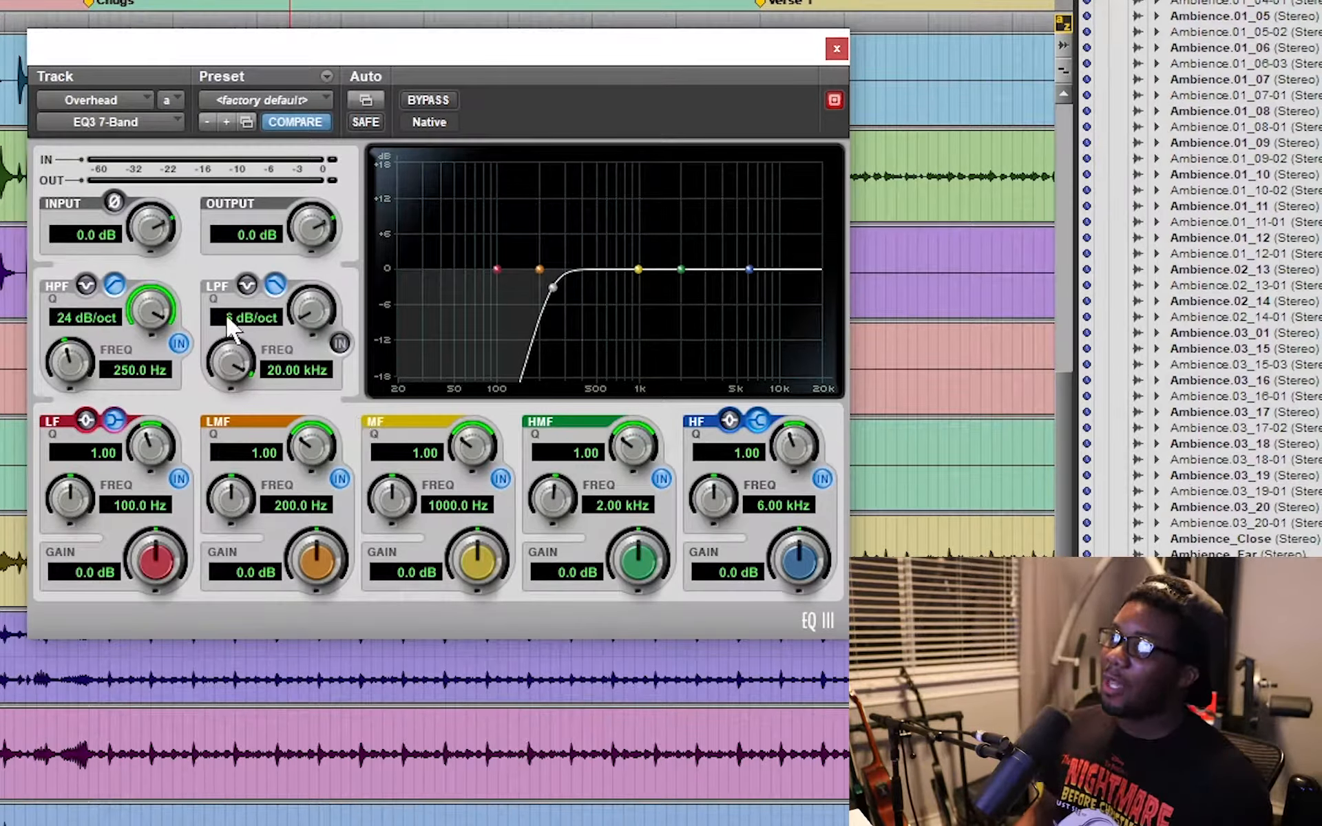
{"action": "left_click", "coordinate": [132, 371]}
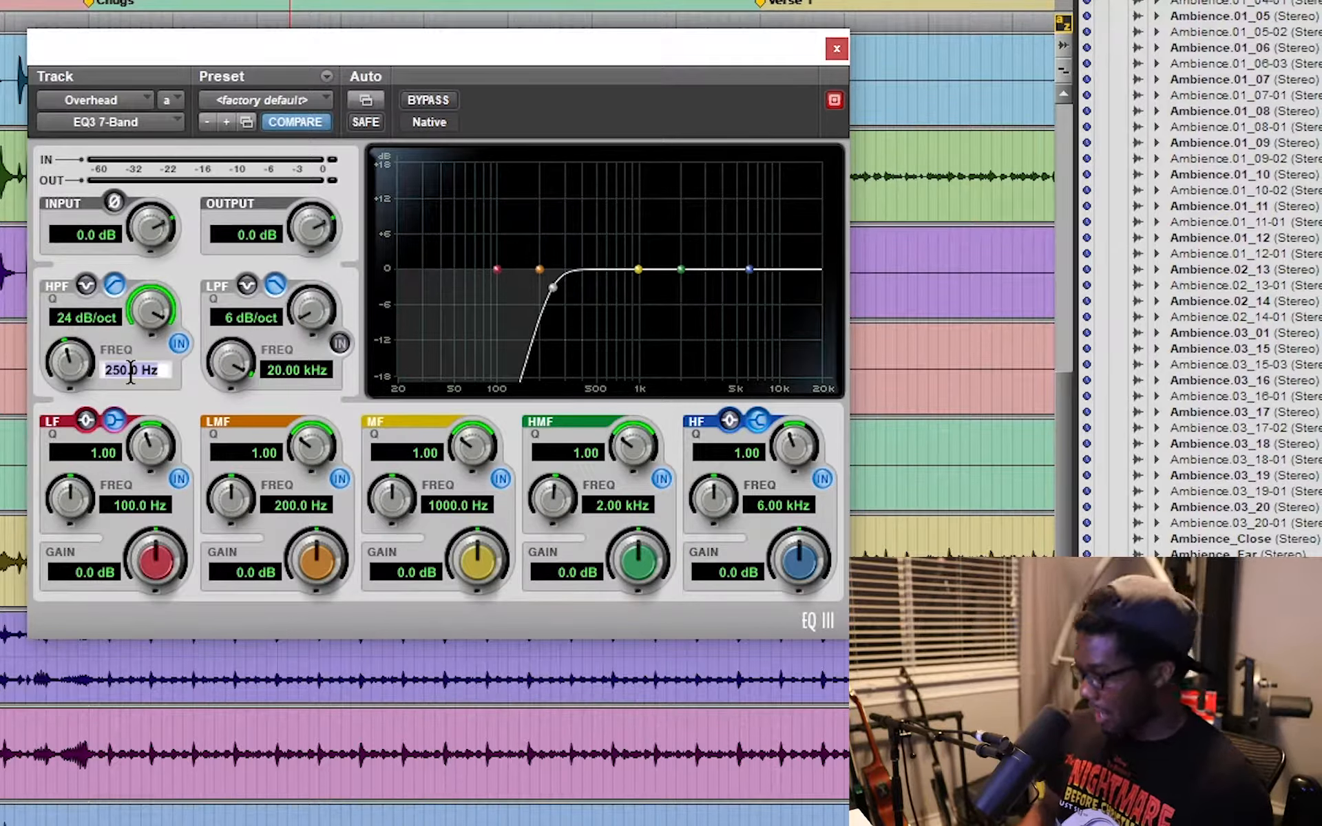
{"action": "type", "text": "350"}
{"action": "key", "text": "Return"}
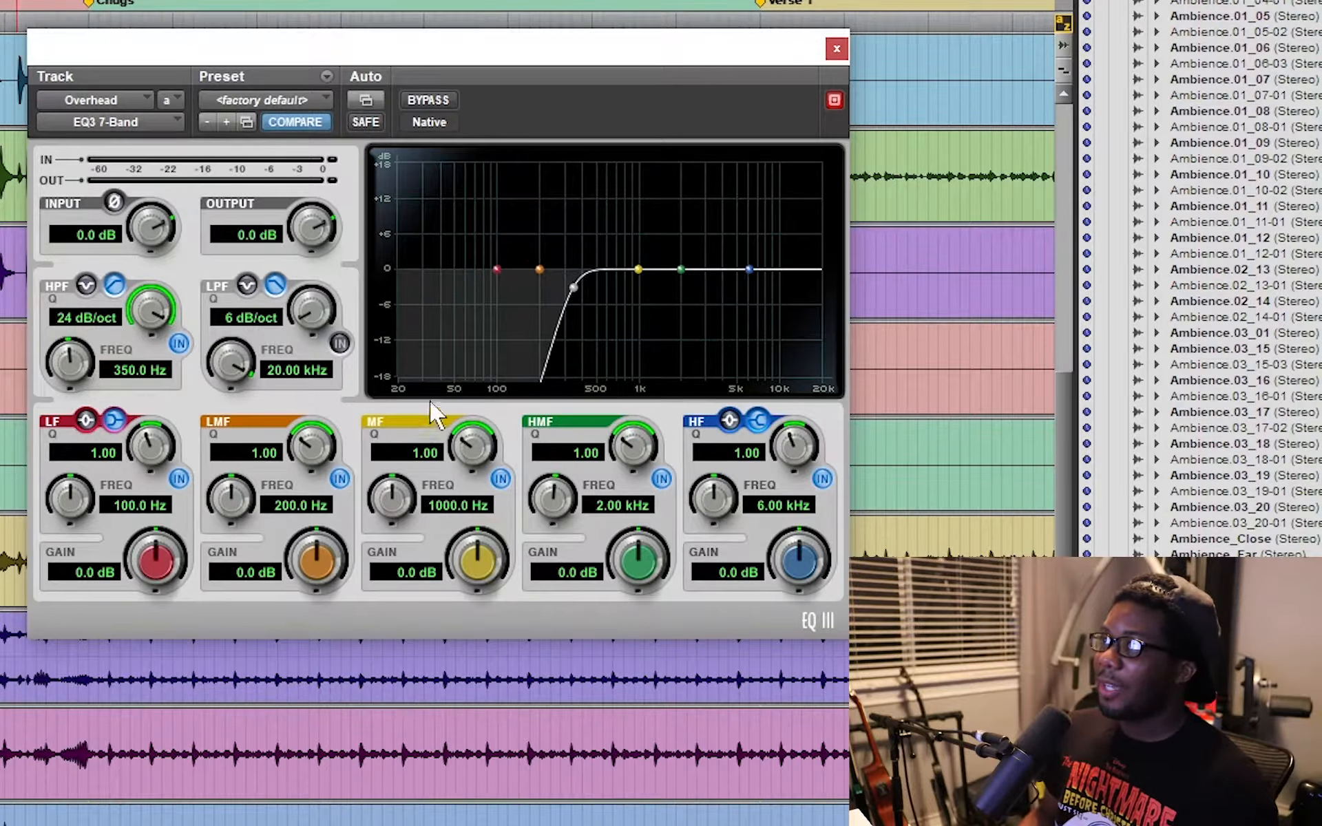
Compare the overheads with the 350 Hz high-pass filter on and off during playback, leaving the filter enabled
{"action": "key", "text": "space"}
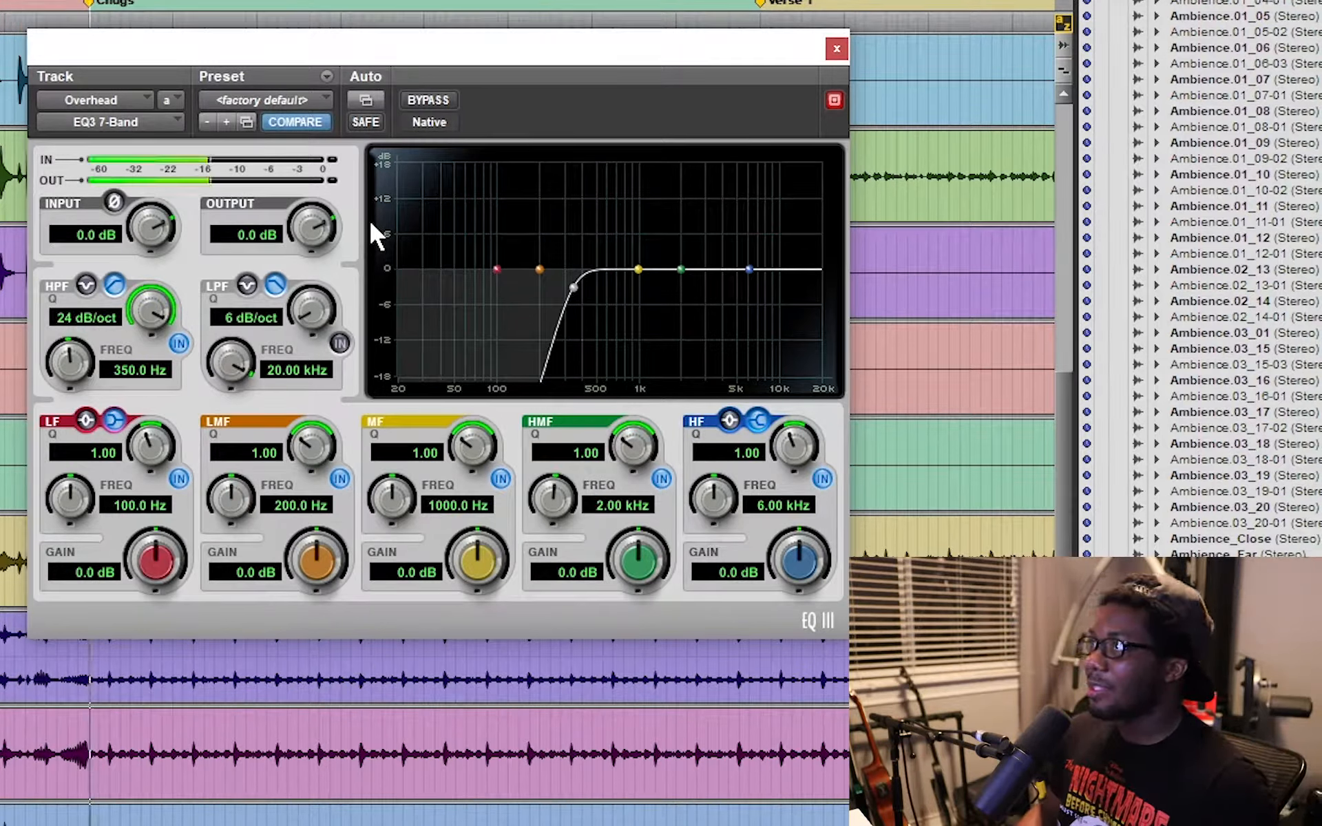
{"action": "left_click", "coordinate": [179, 344]}
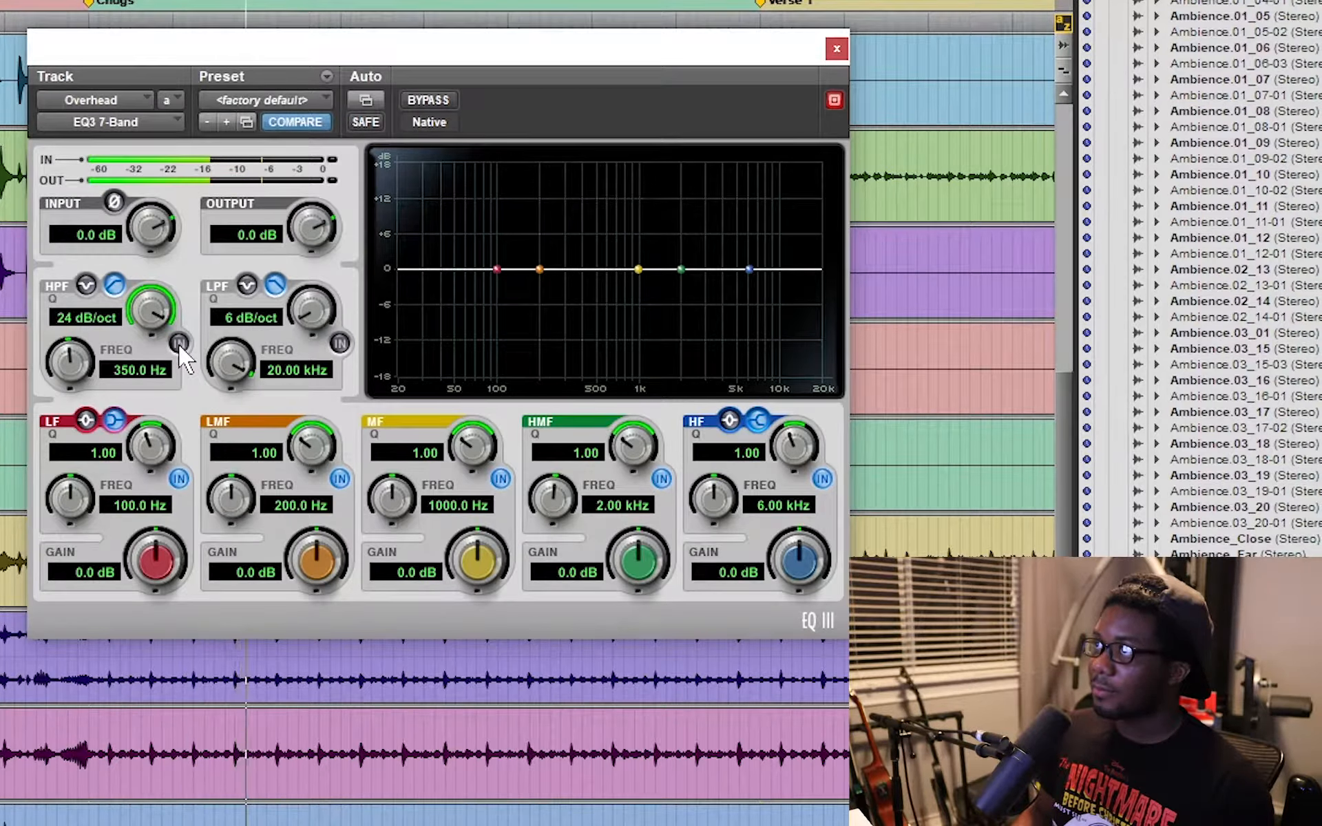
{"action": "left_click", "coordinate": [179, 344]}
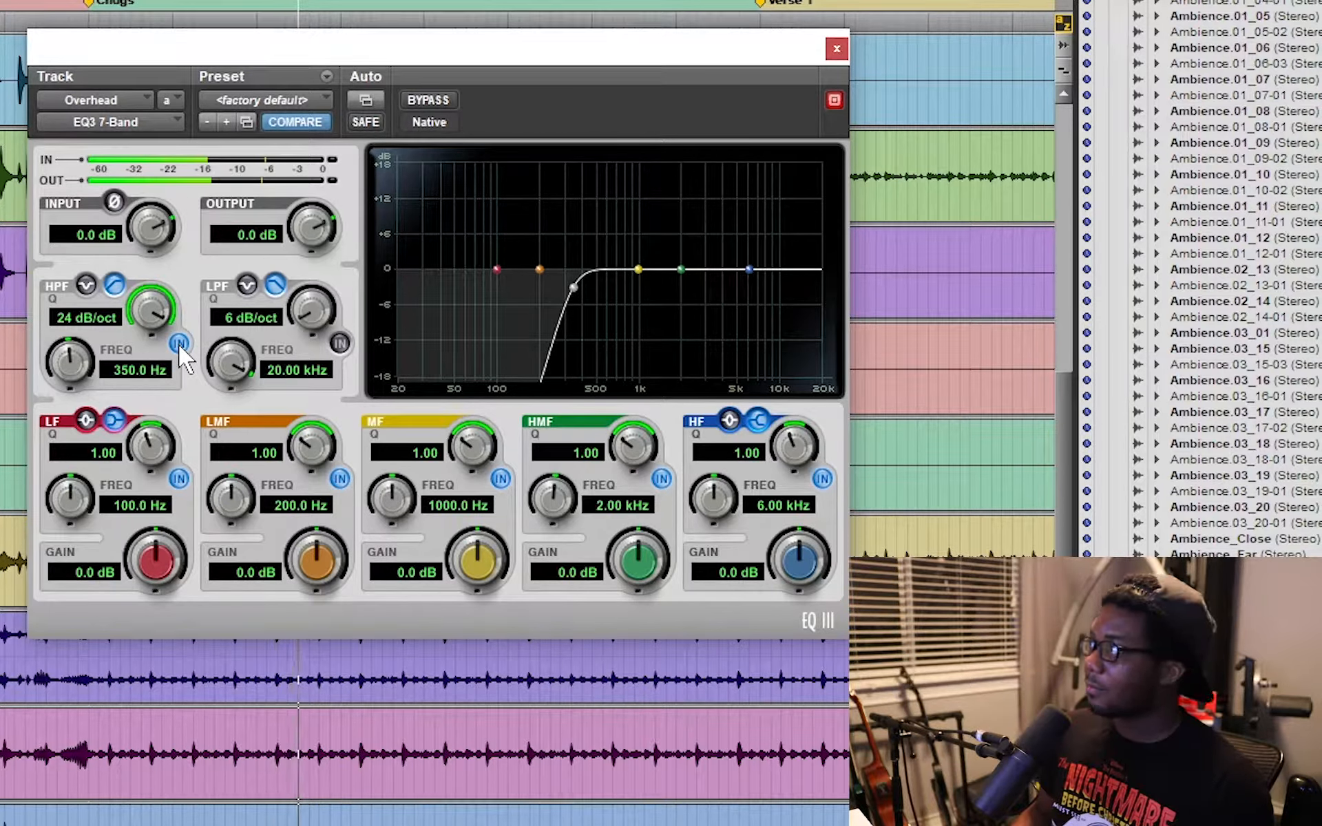
{"action": "left_click", "coordinate": [179, 343]}
{"action": "left_click", "coordinate": [179, 344]}
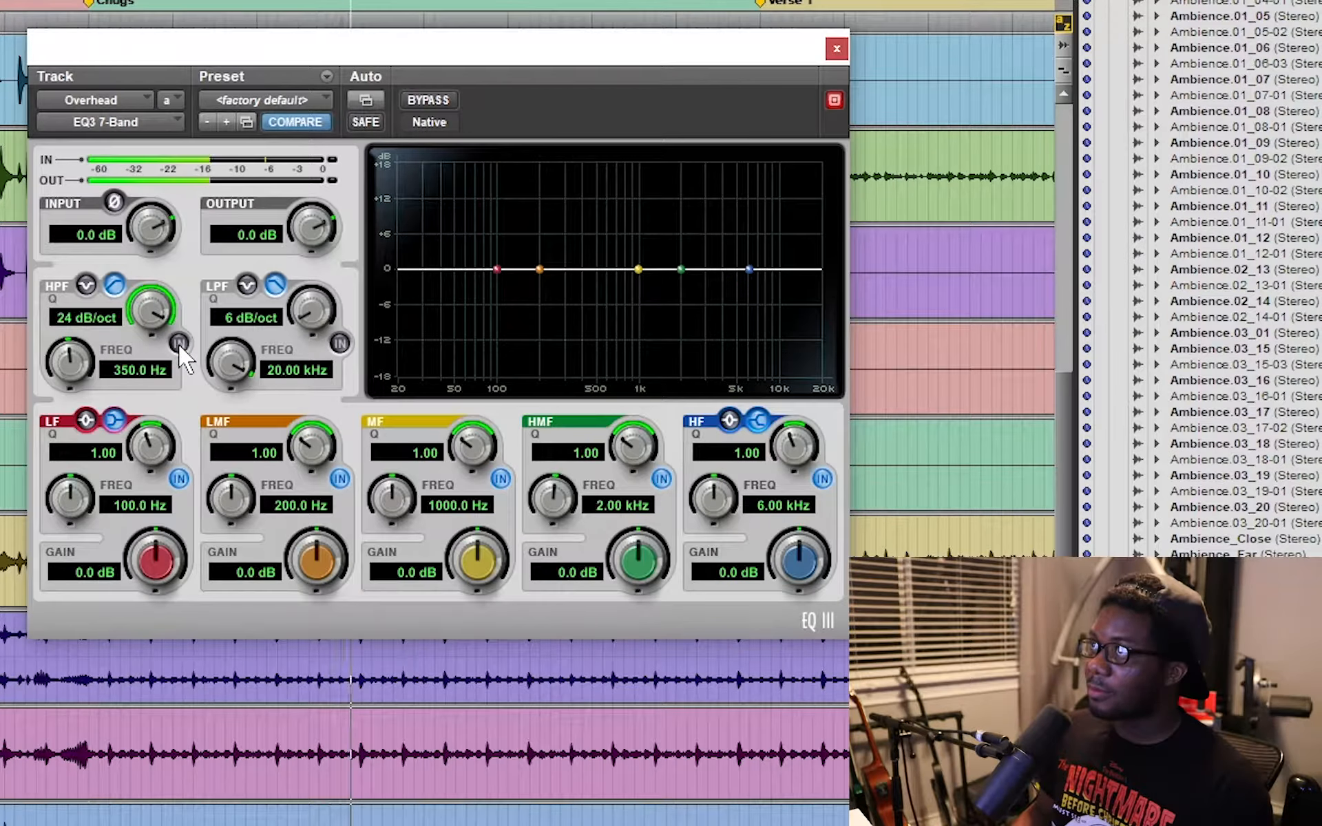
{"action": "left_click", "coordinate": [179, 344]}
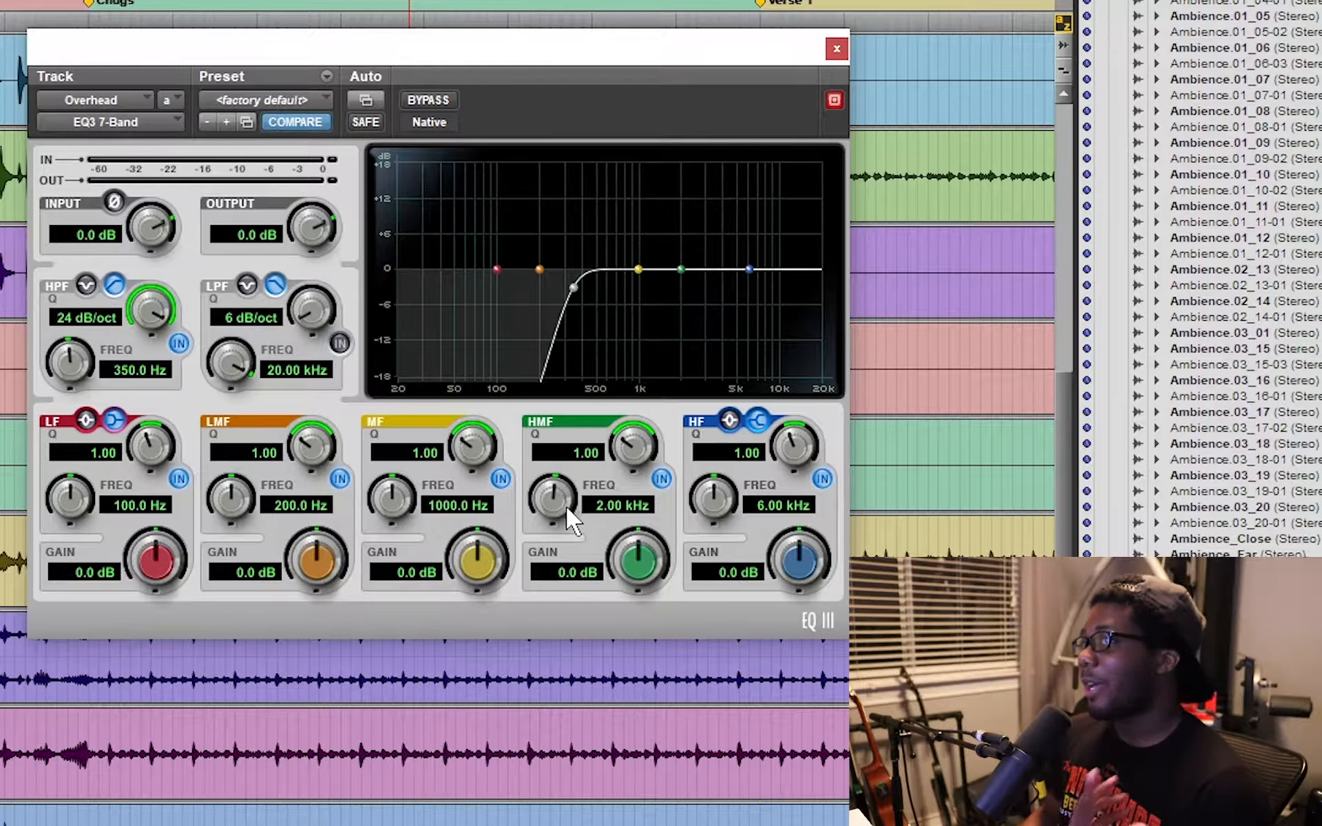
Raise the HF shelf by 4.7 dB at 9.83 kHz and compare it on and off during playback, leaving the band off
{"action": "left_click_drag", "start_coordinate": [716, 495], "coordinate": [729, 454]}
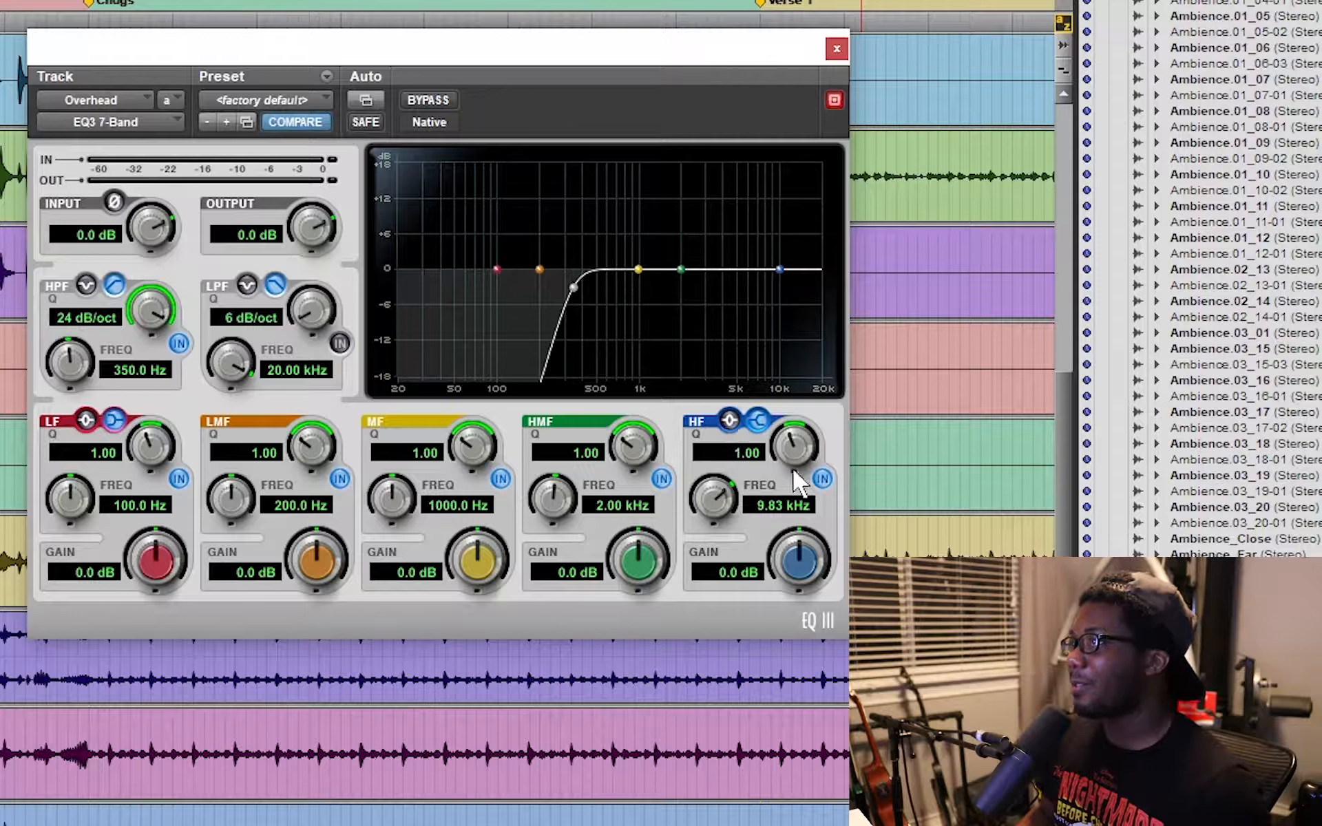
{"action": "left_click_drag", "start_coordinate": [812, 550], "coordinate": [819, 486]}
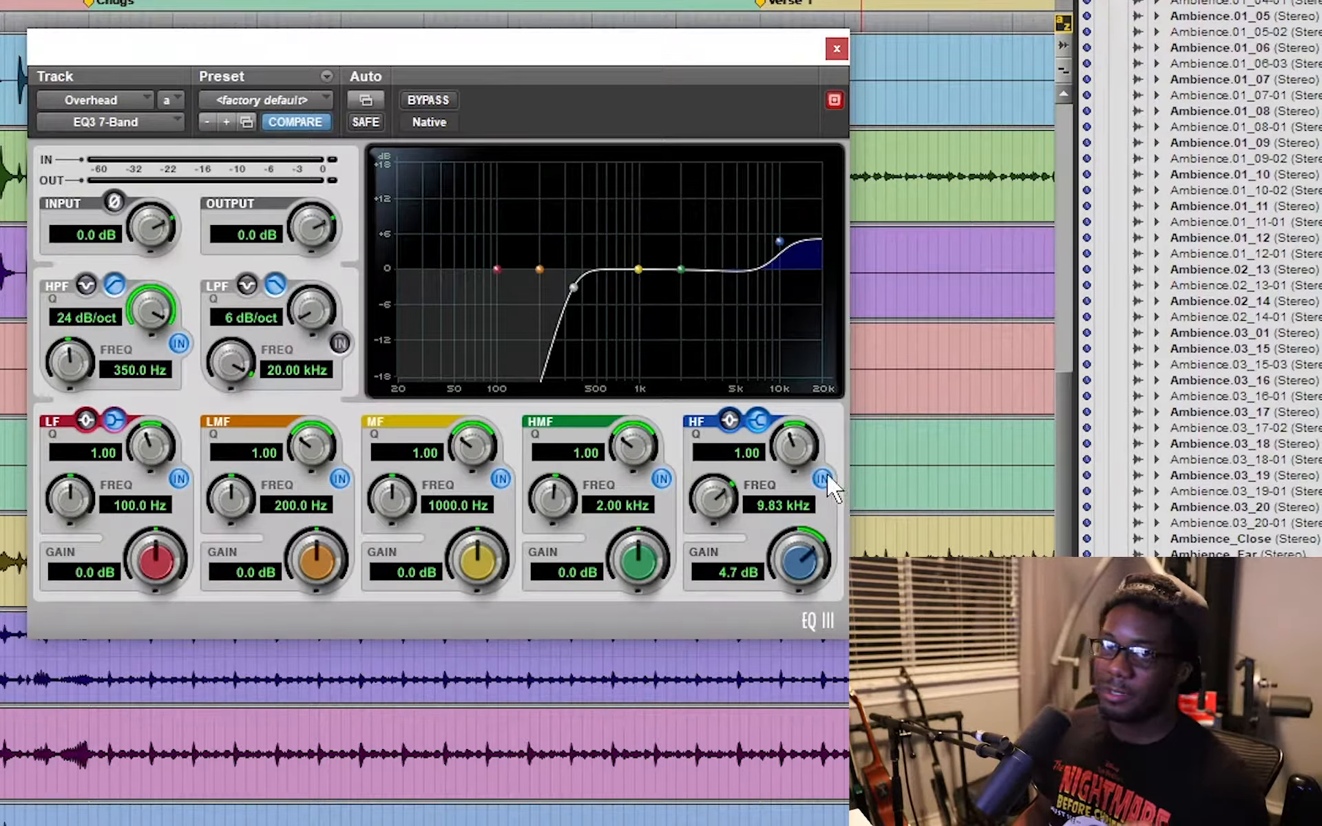
{"action": "key", "text": "space"}
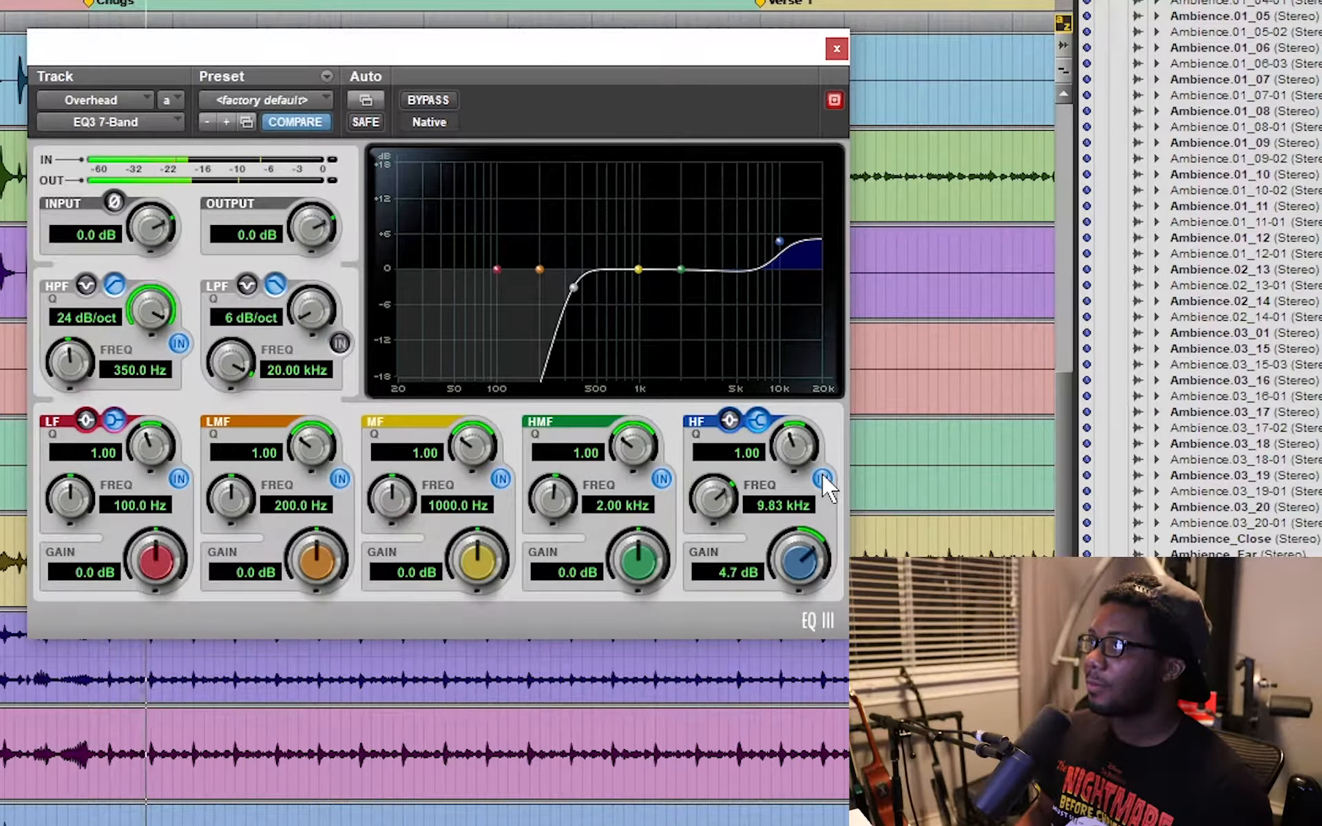
{"action": "left_click", "coordinate": [823, 477]}
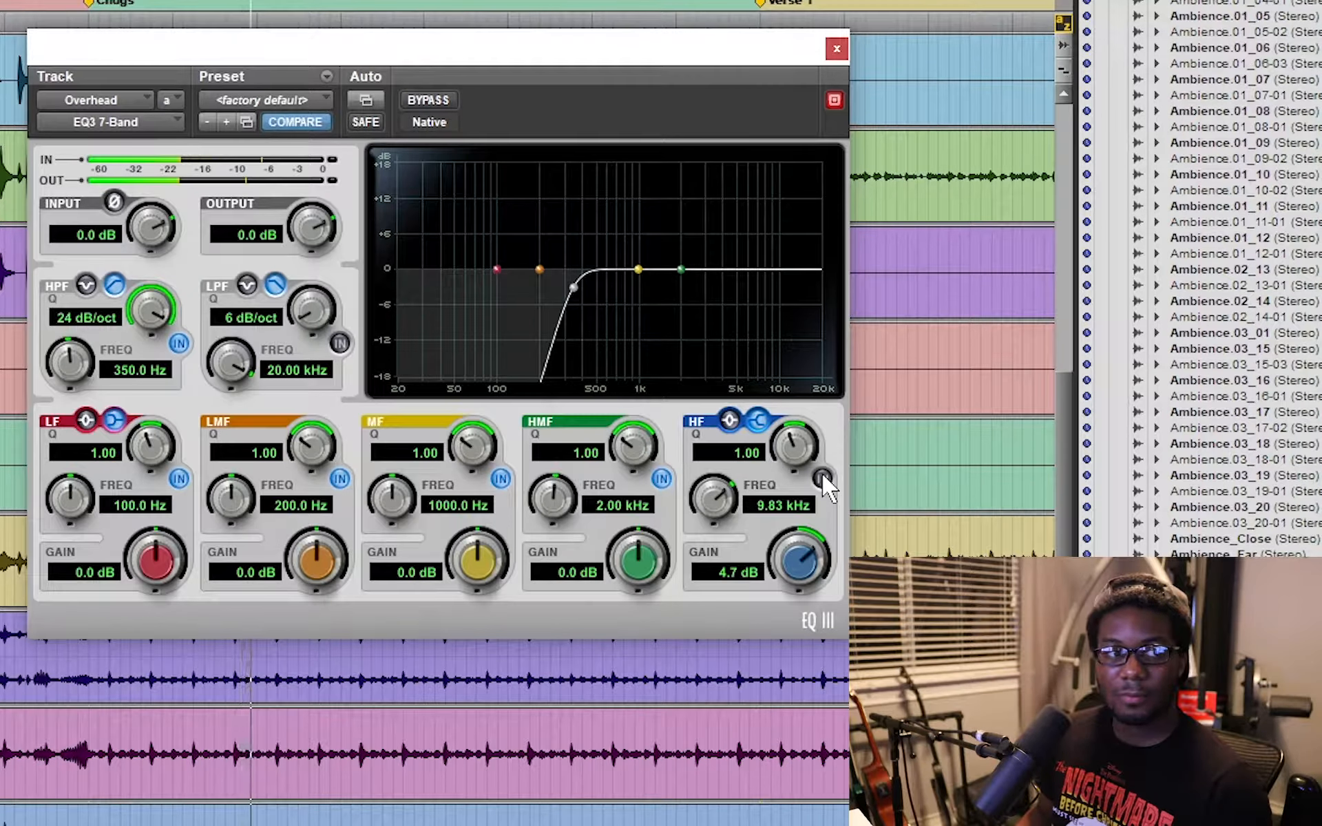
{"action": "left_click", "coordinate": [822, 478]}
{"action": "left_click", "coordinate": [822, 478]}
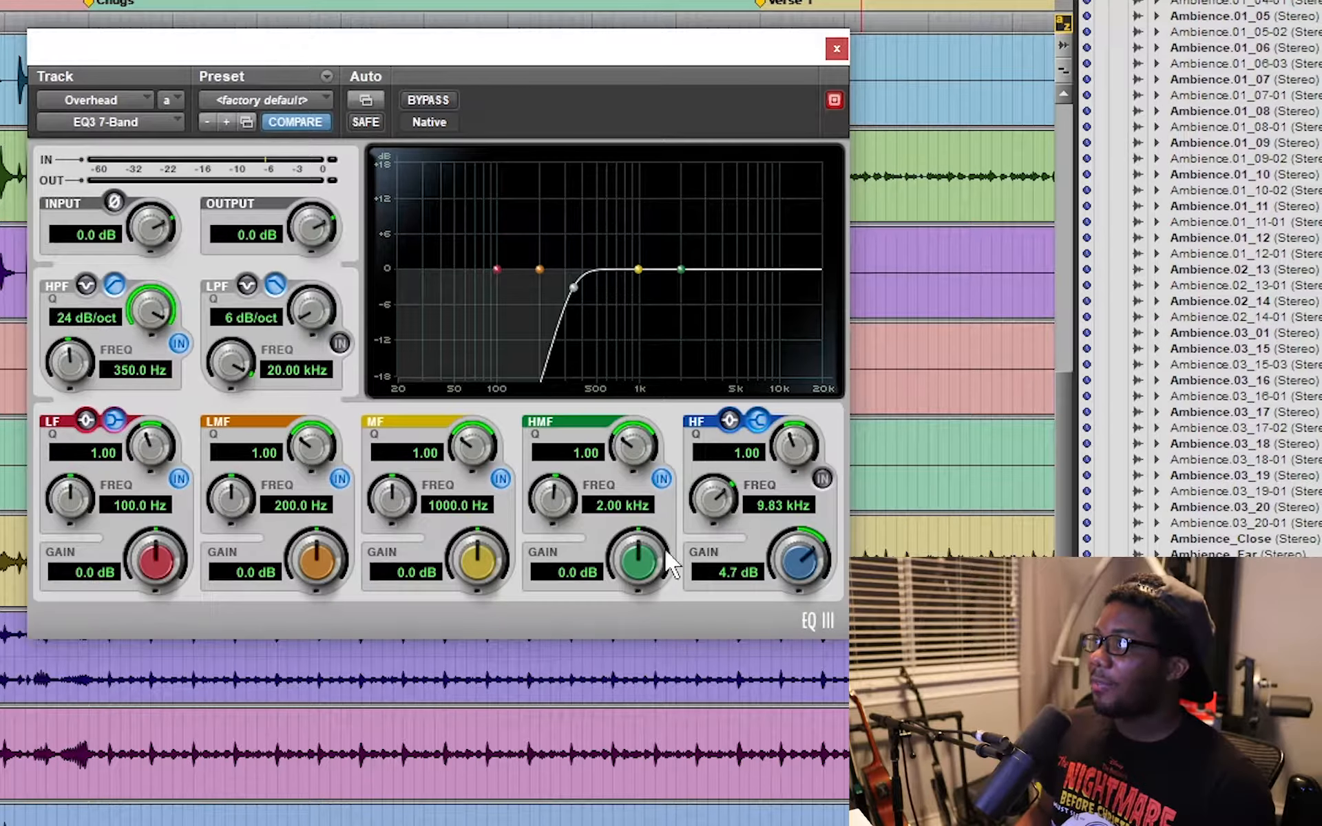
Cut the HMF band by 6.3 dB at 5.15 kHz on the Overhead EQ
{"action": "mouse_move", "coordinate": [550, 494]}
{"action": "left_mouse_down"}
{"action": "mouse_move", "coordinate": [576, 406]}
{"action": "mouse_move", "coordinate": [574, 489]}
{"action": "left_mouse_up"}
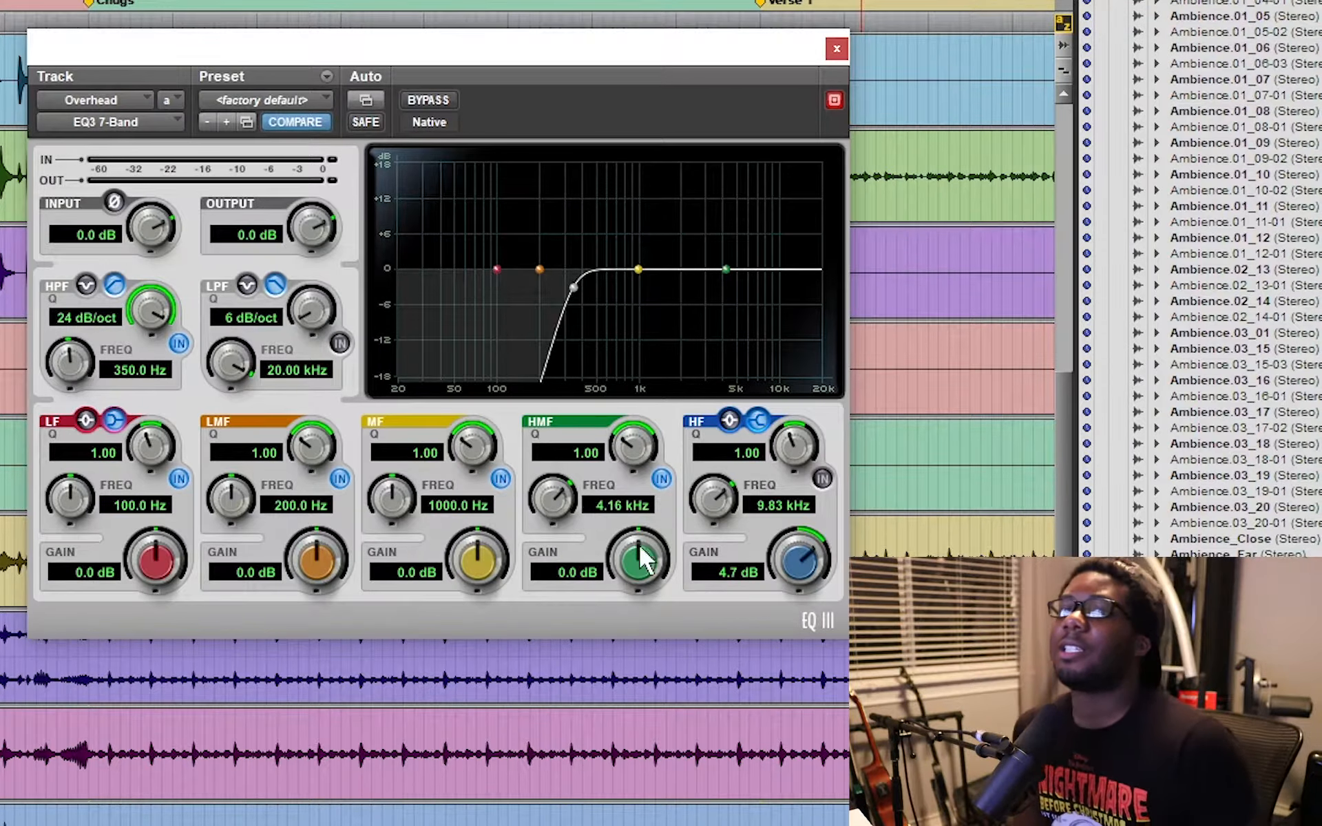
{"action": "left_click_drag", "start_coordinate": [557, 494], "coordinate": [558, 462]}
{"action": "left_click_drag", "start_coordinate": [634, 559], "coordinate": [635, 618]}
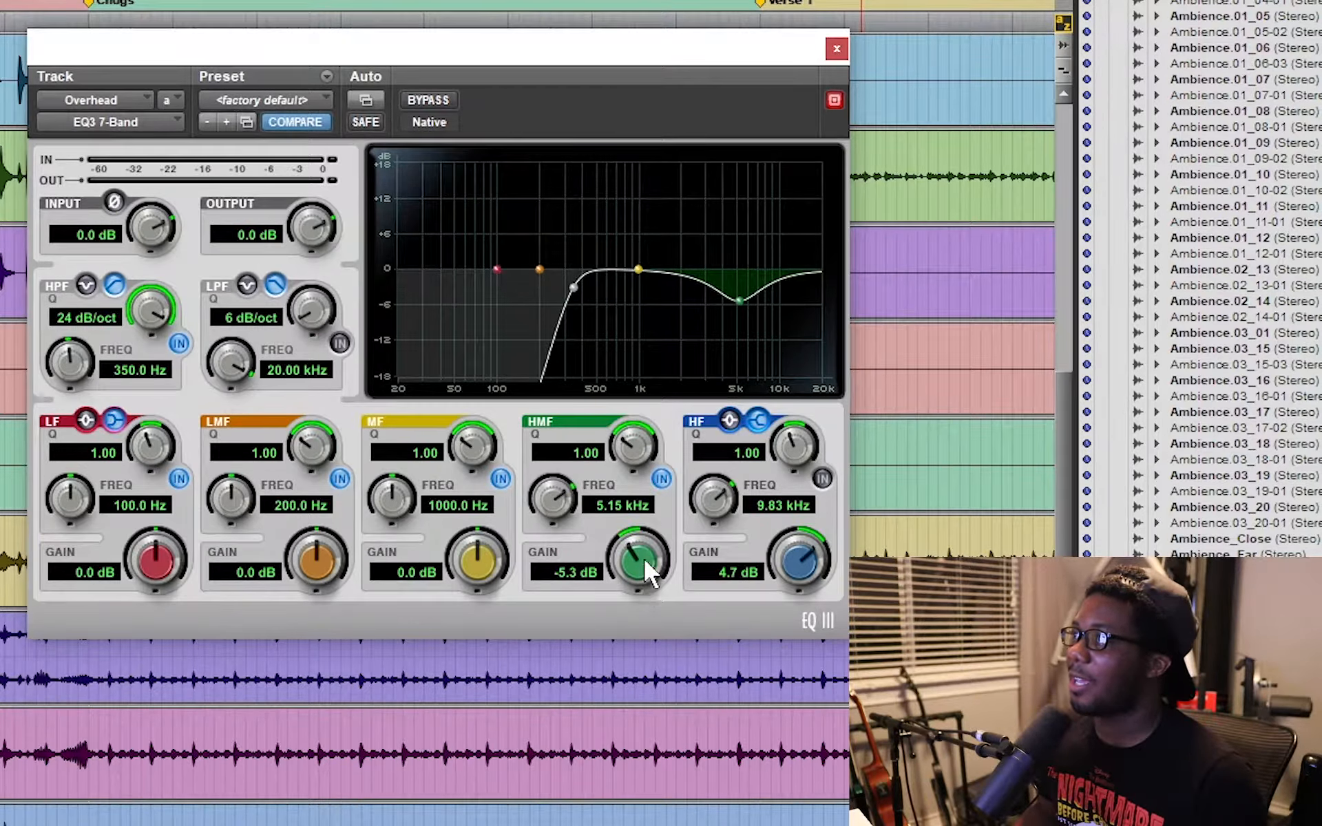
{"action": "left_click_drag", "start_coordinate": [643, 559], "coordinate": [631, 623]}
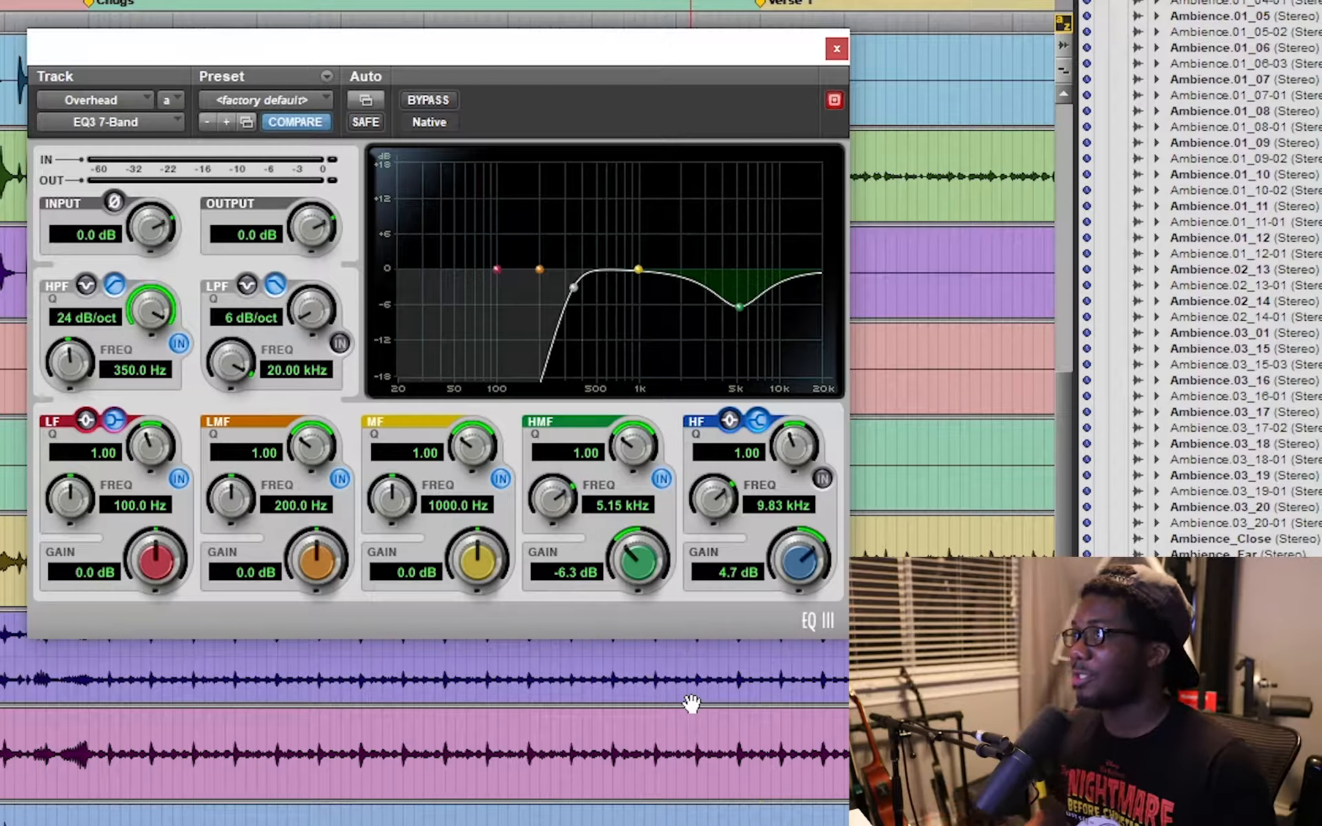
Compare the 5.15 kHz HMF cut on and off during playback, leaving the band enabled
{"action": "key", "text": "space"}
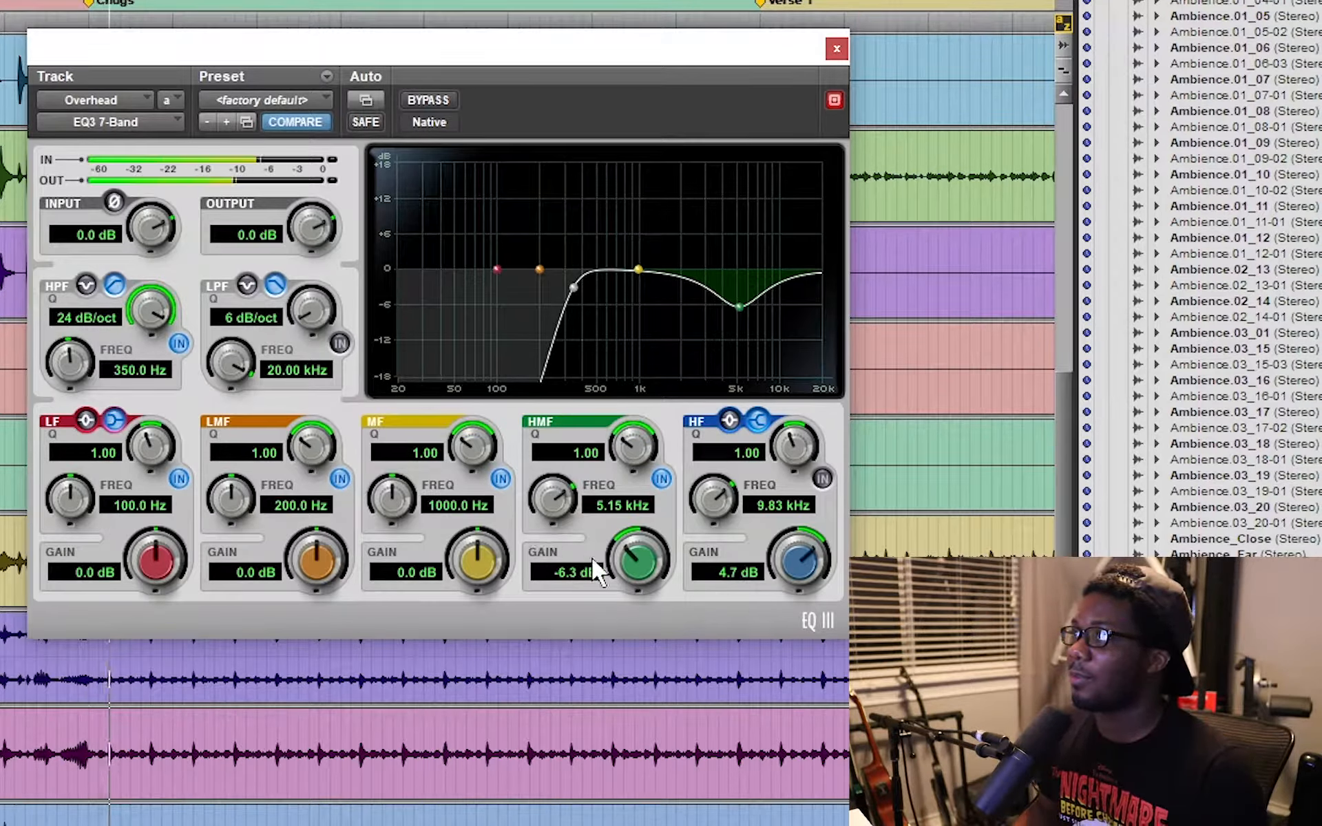
{"action": "left_click", "coordinate": [659, 478]}
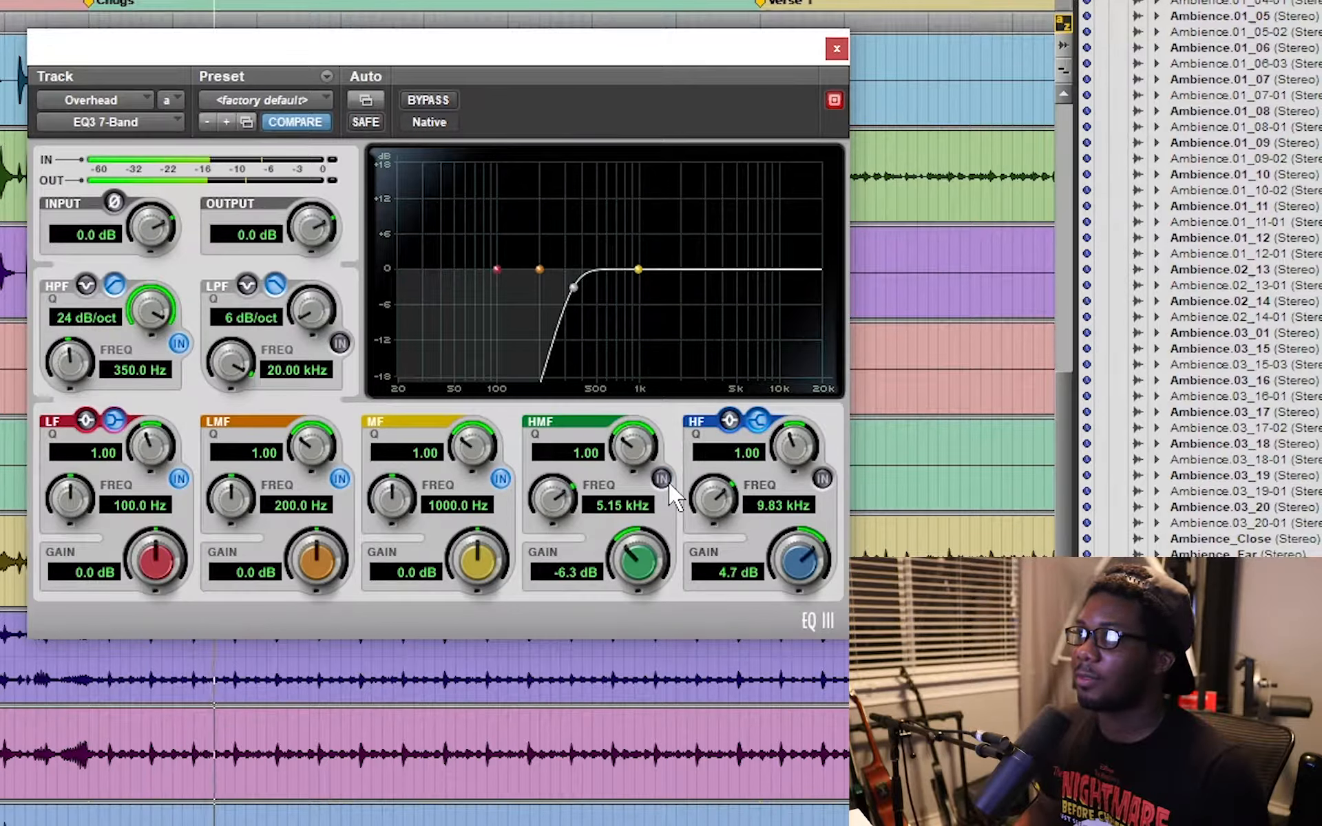
{"action": "left_click", "coordinate": [663, 480]}
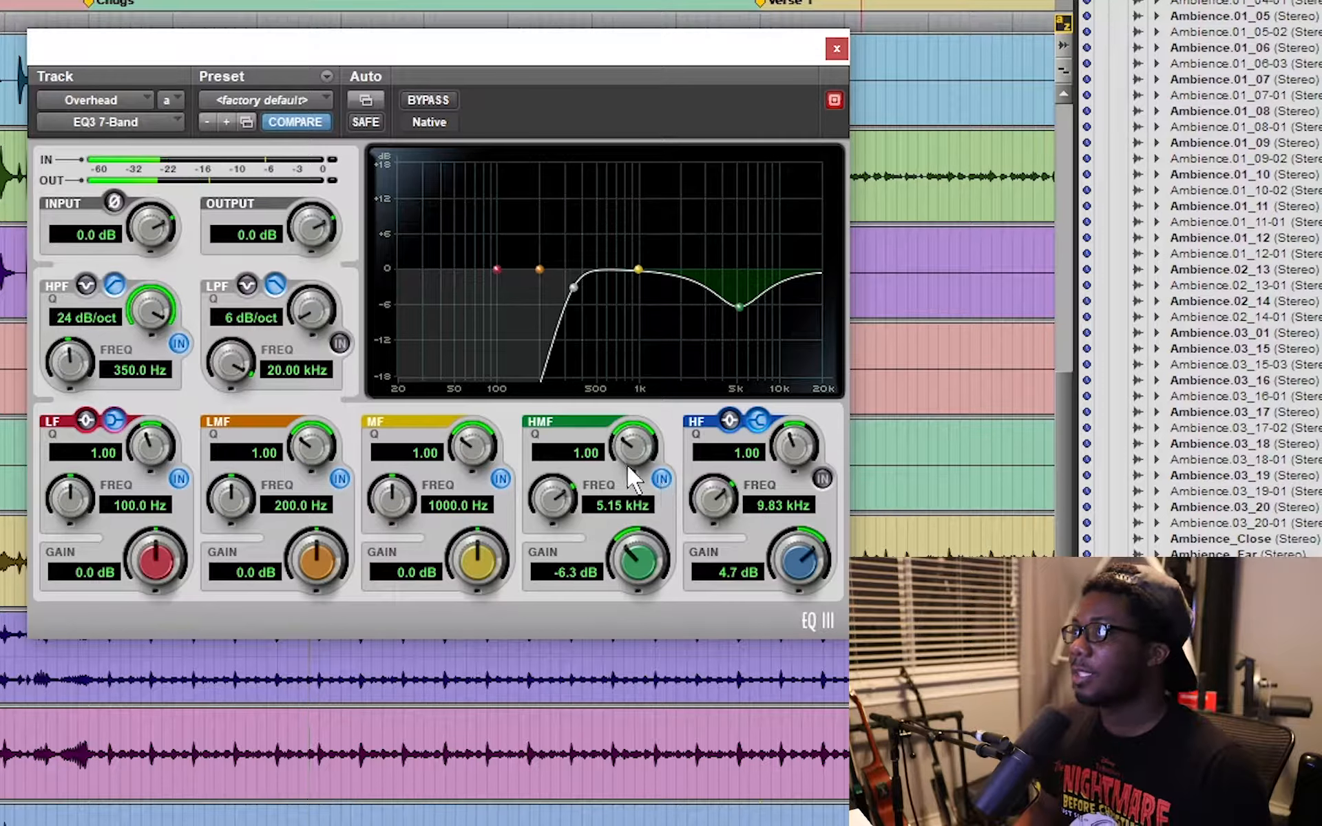
Narrow the HMF cut to a Q of 1.82, deepen it to -7.1 dB and re-enable the HF shelf
{"action": "left_click_drag", "start_coordinate": [643, 452], "coordinate": [631, 406]}
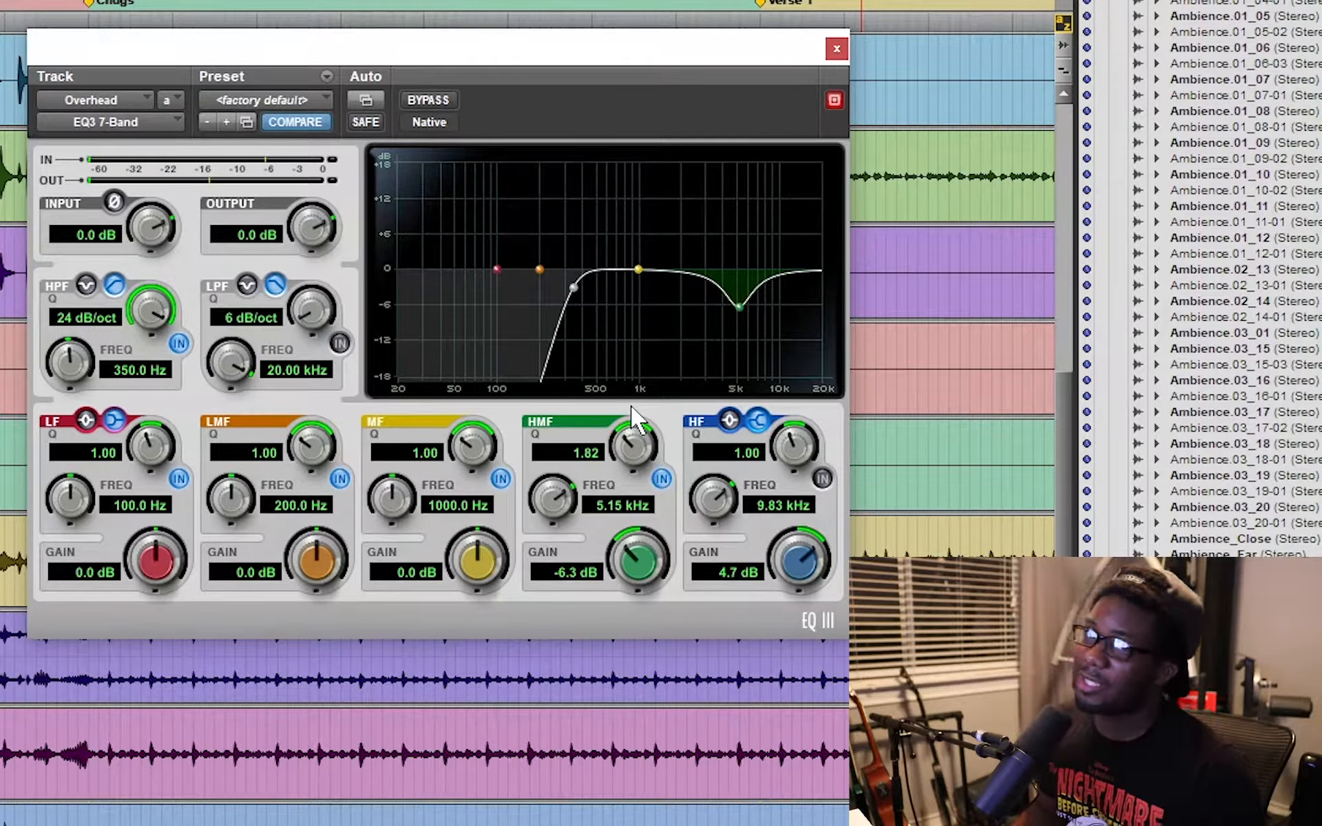
{"action": "left_click", "coordinate": [821, 477]}
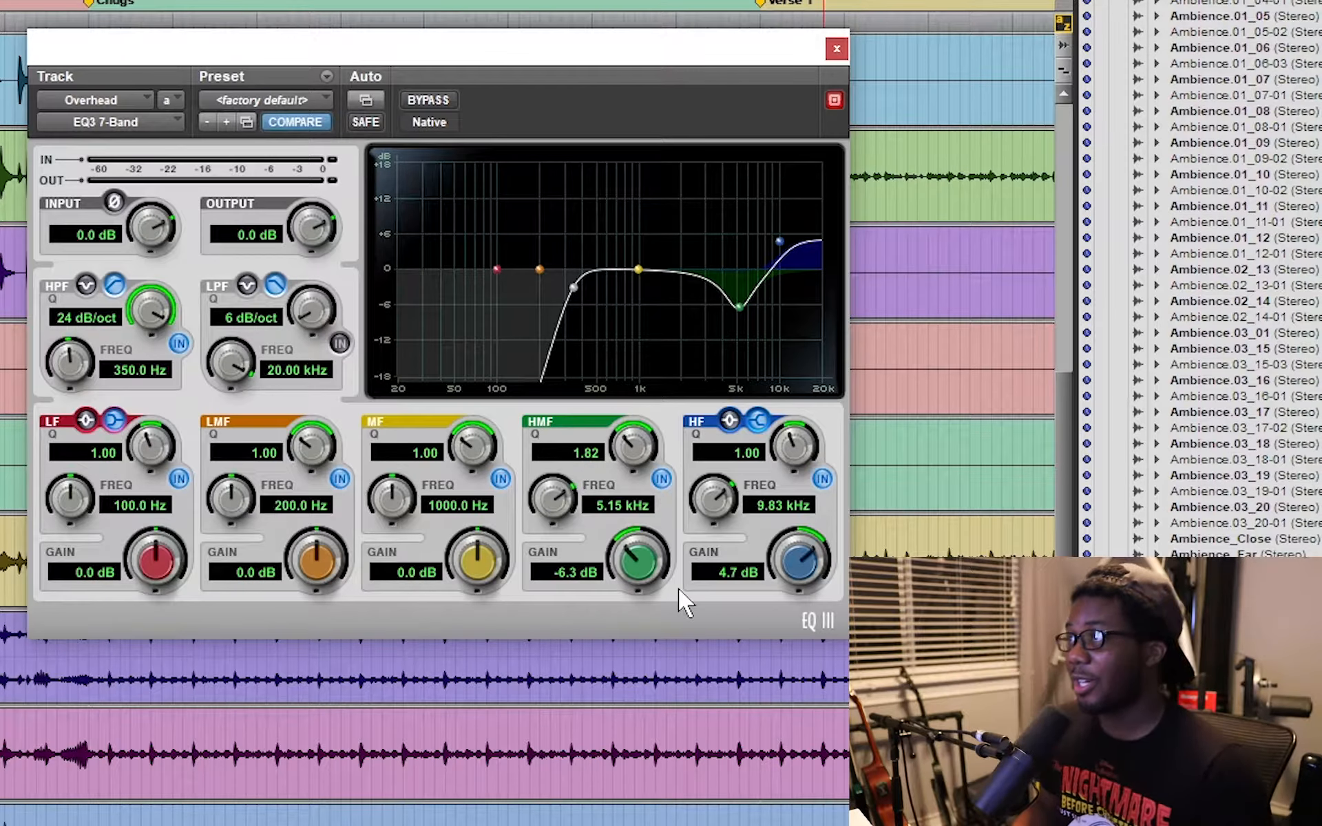
{"action": "left_click_drag", "start_coordinate": [640, 561], "coordinate": [634, 575]}
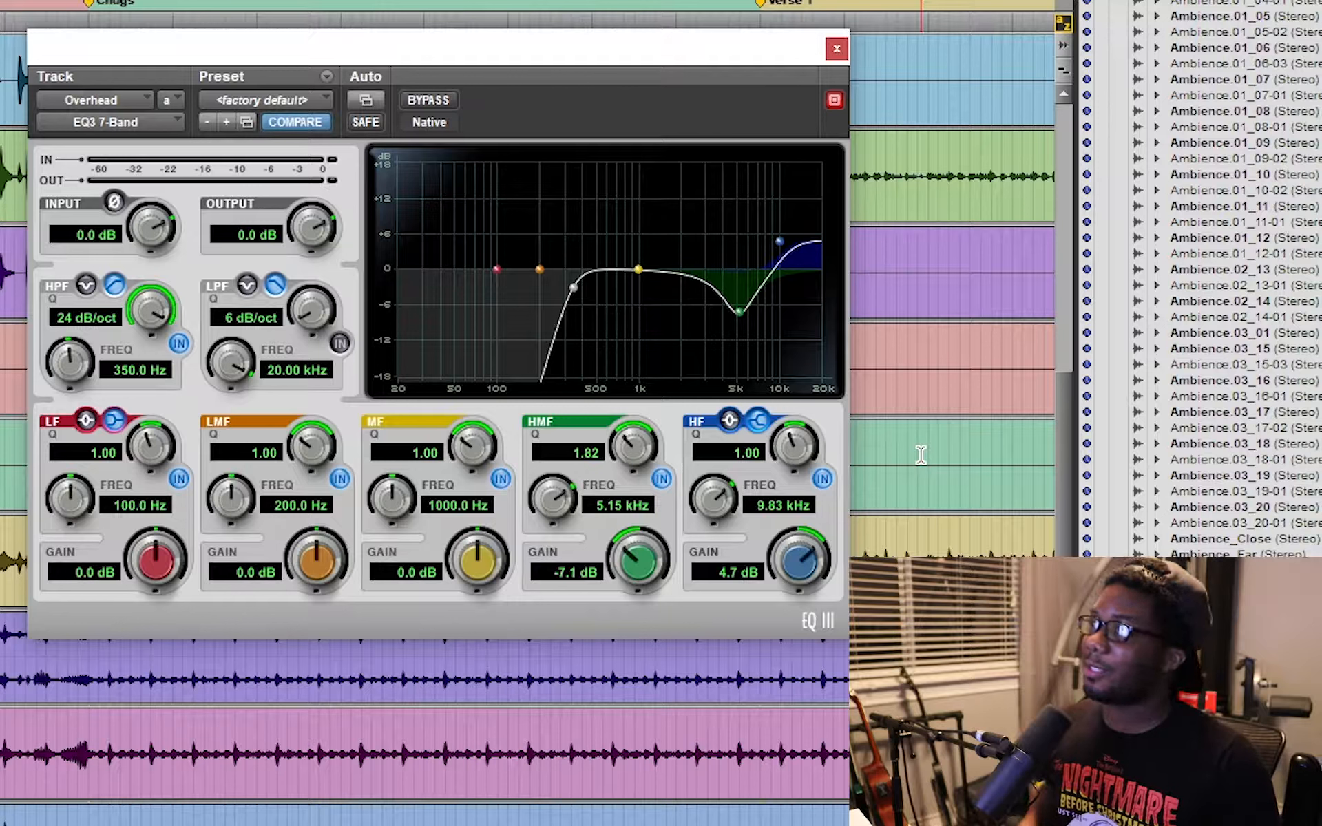
Play the overheads and compare the complete EQ with the plug-in bypassed and active
{"action": "key", "text": "space"}
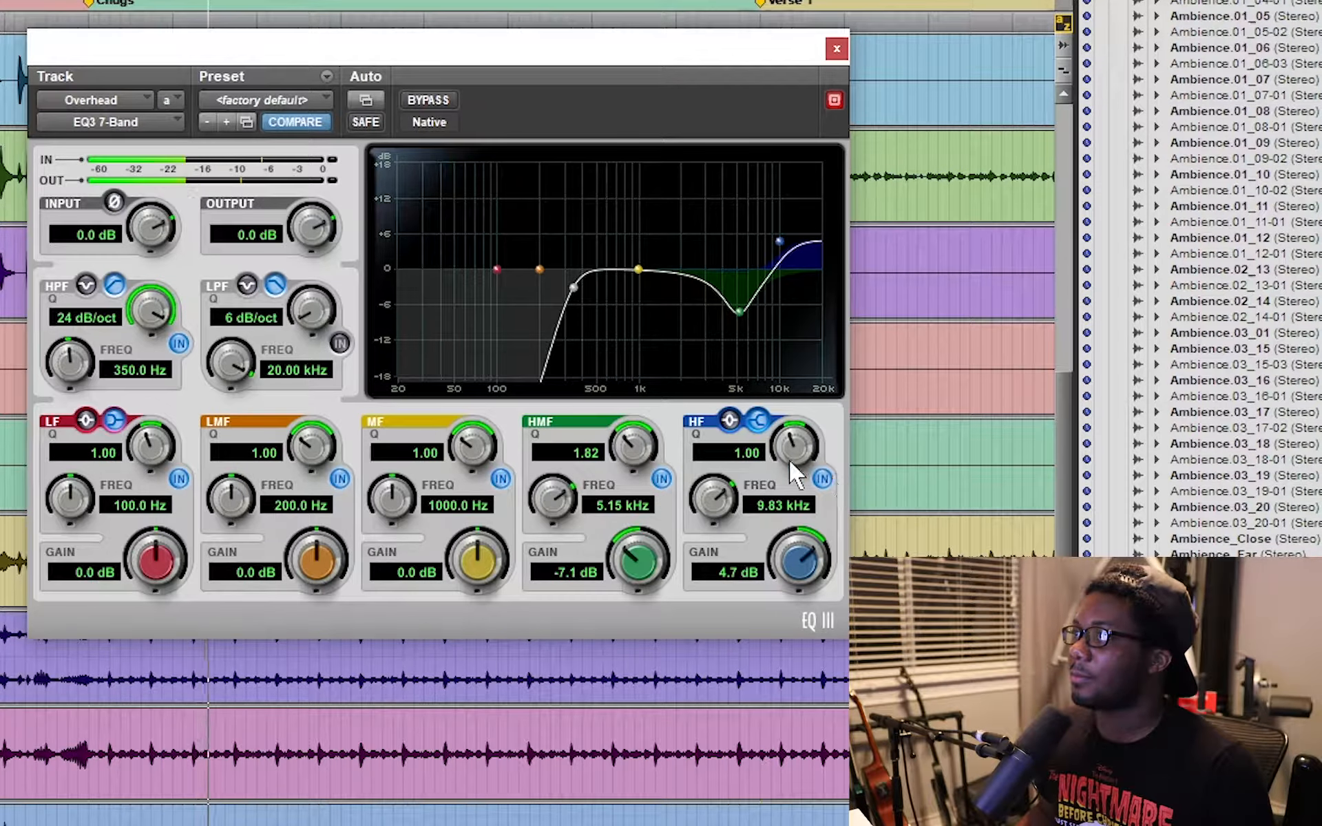
{"action": "left_click", "coordinate": [426, 101]}
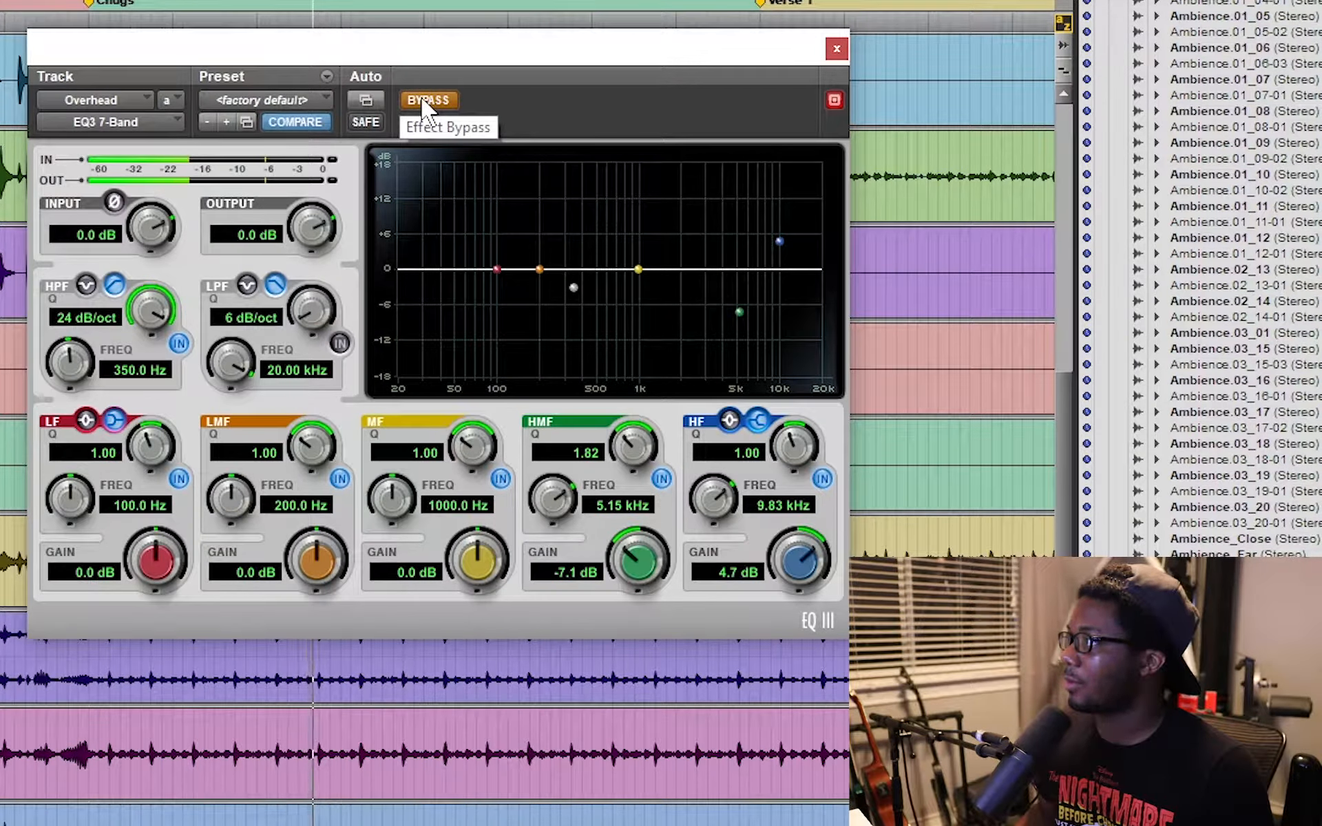
{"action": "left_click", "coordinate": [428, 100]}
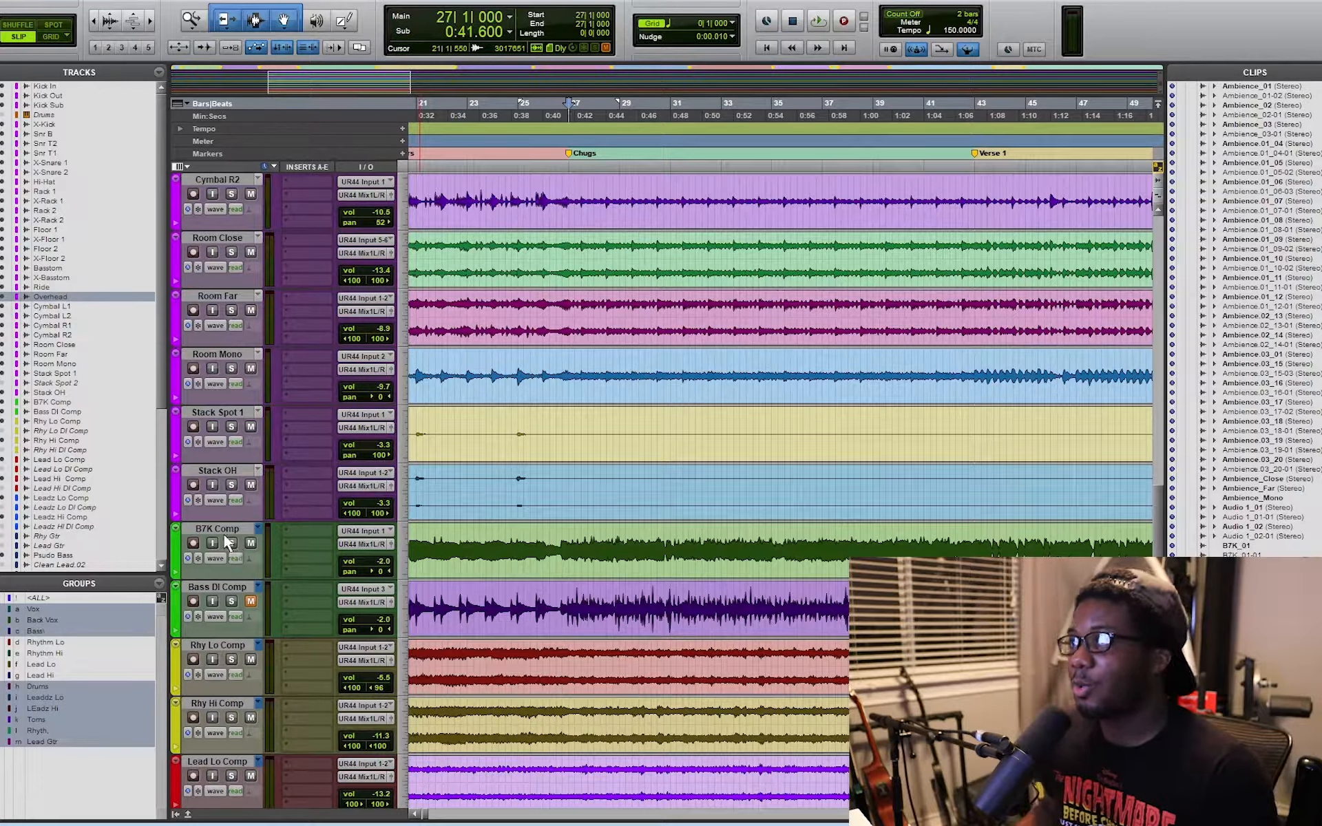
Solo only the B7K Comp bass track, leaving Bass DI Comp unsoloed, and play it from Verse 1
{"action": "left_click", "coordinate": [231, 543]}
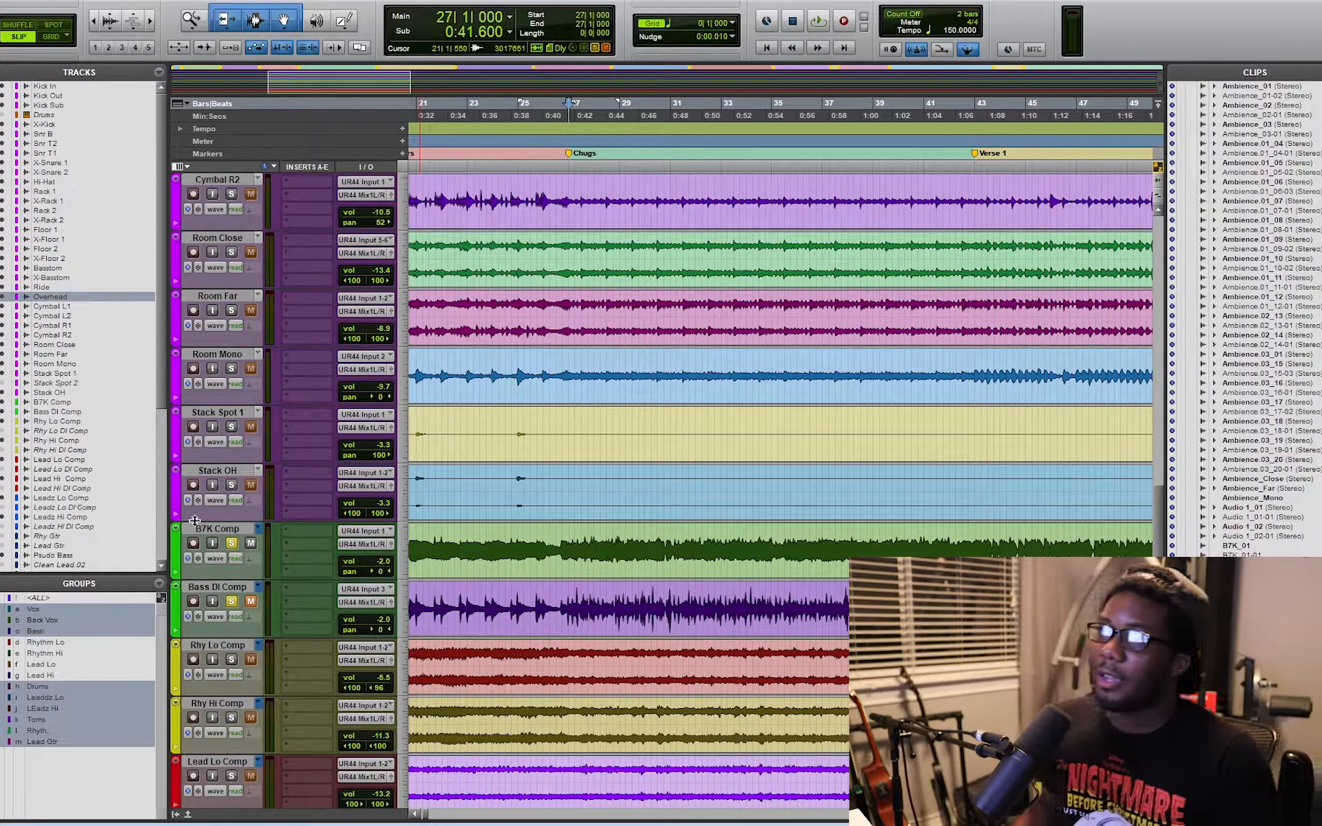
{"action": "left_click", "coordinate": [230, 540]}
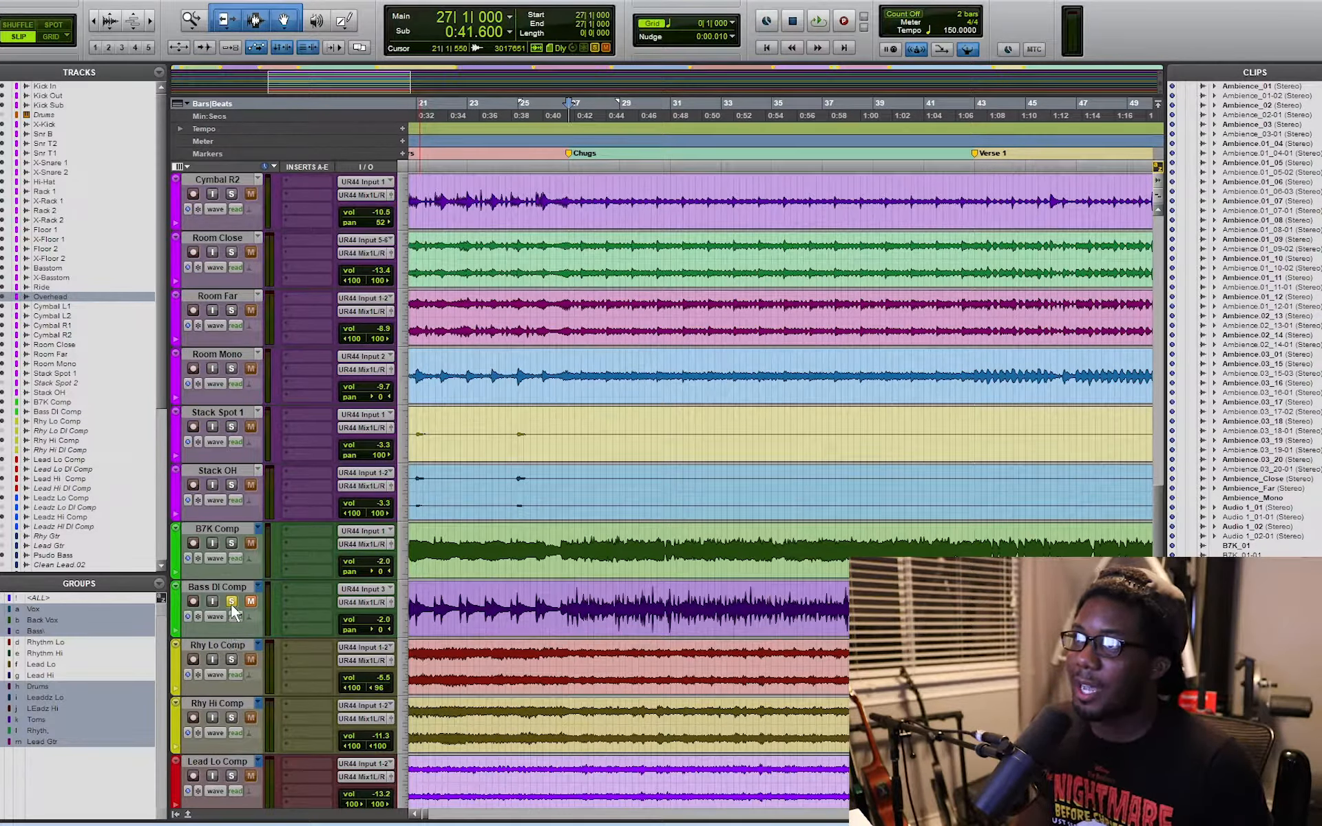
{"action": "left_click", "coordinate": [232, 601]}
{"action": "left_click", "coordinate": [232, 543]}
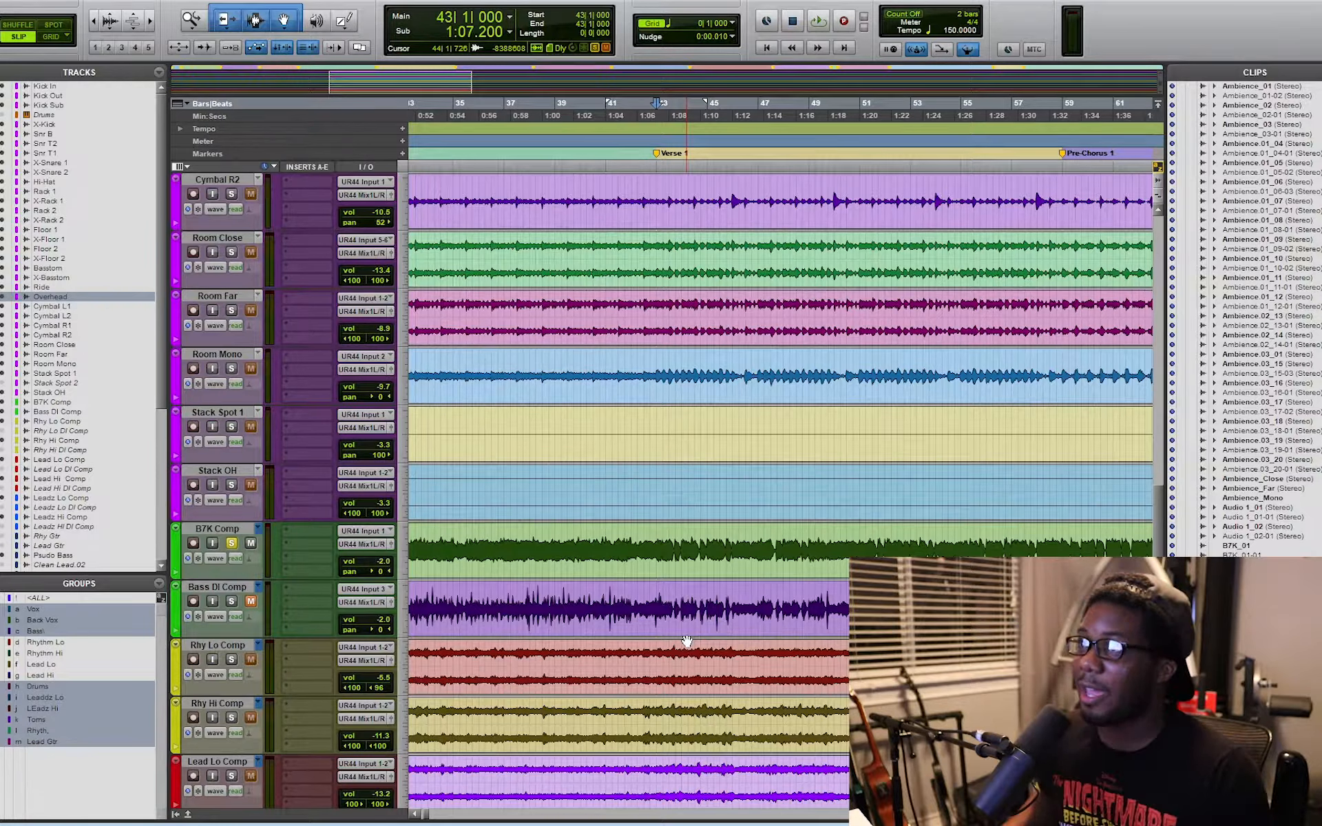
{"action": "key", "text": "space"}
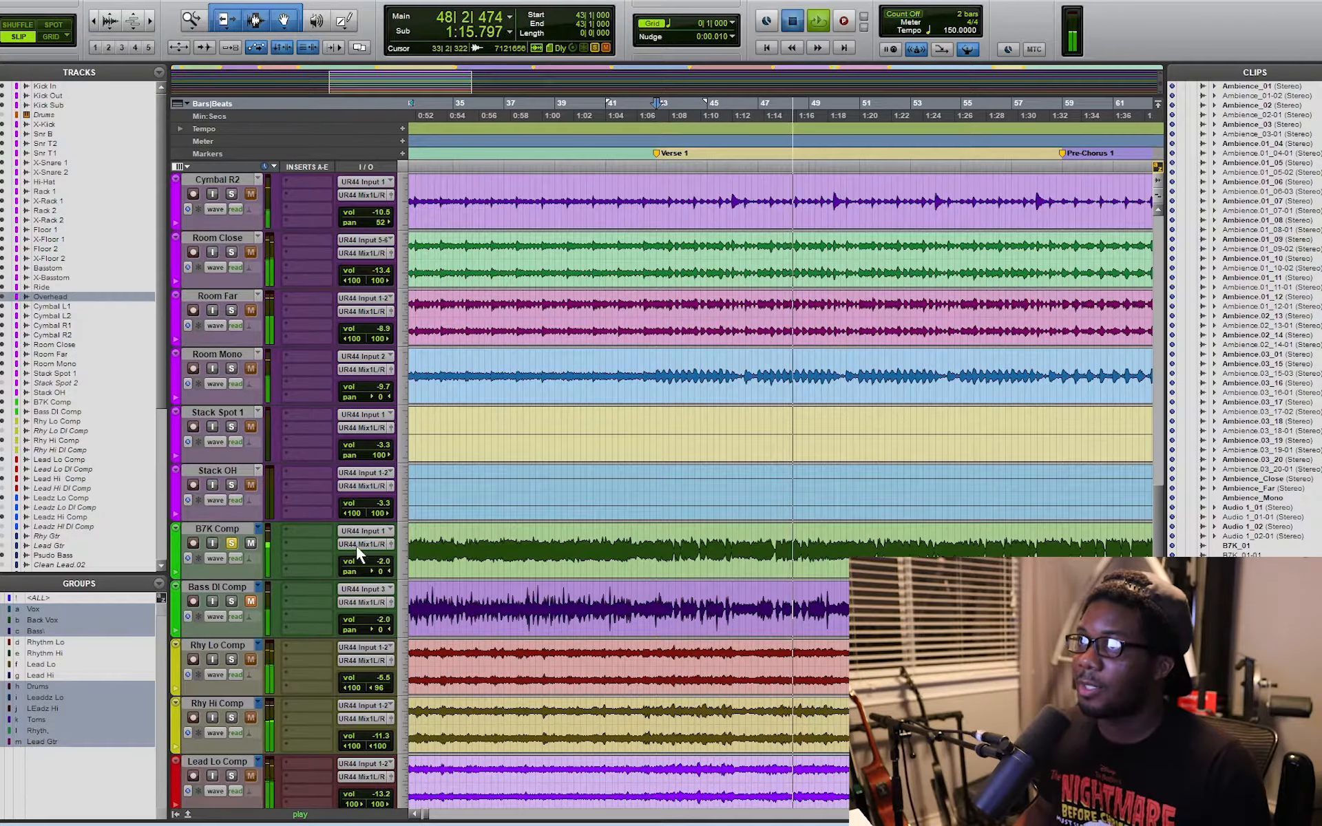
{"action": "key", "text": "space"}
Insert a mono EQ3 7-Band on the B7K Comp track
{"action": "left_click", "coordinate": [309, 532]}
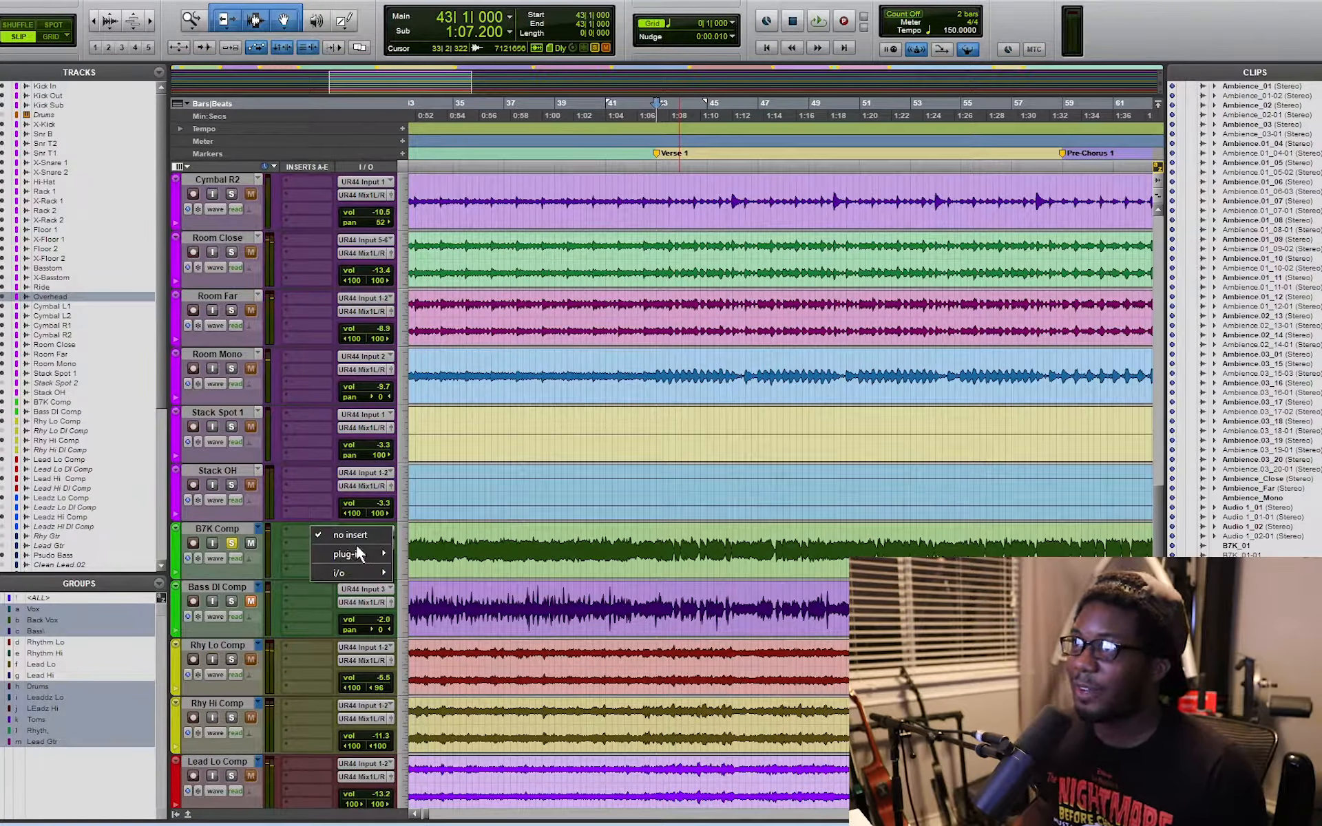
{"action": "mouse_move", "coordinate": [361, 551]}
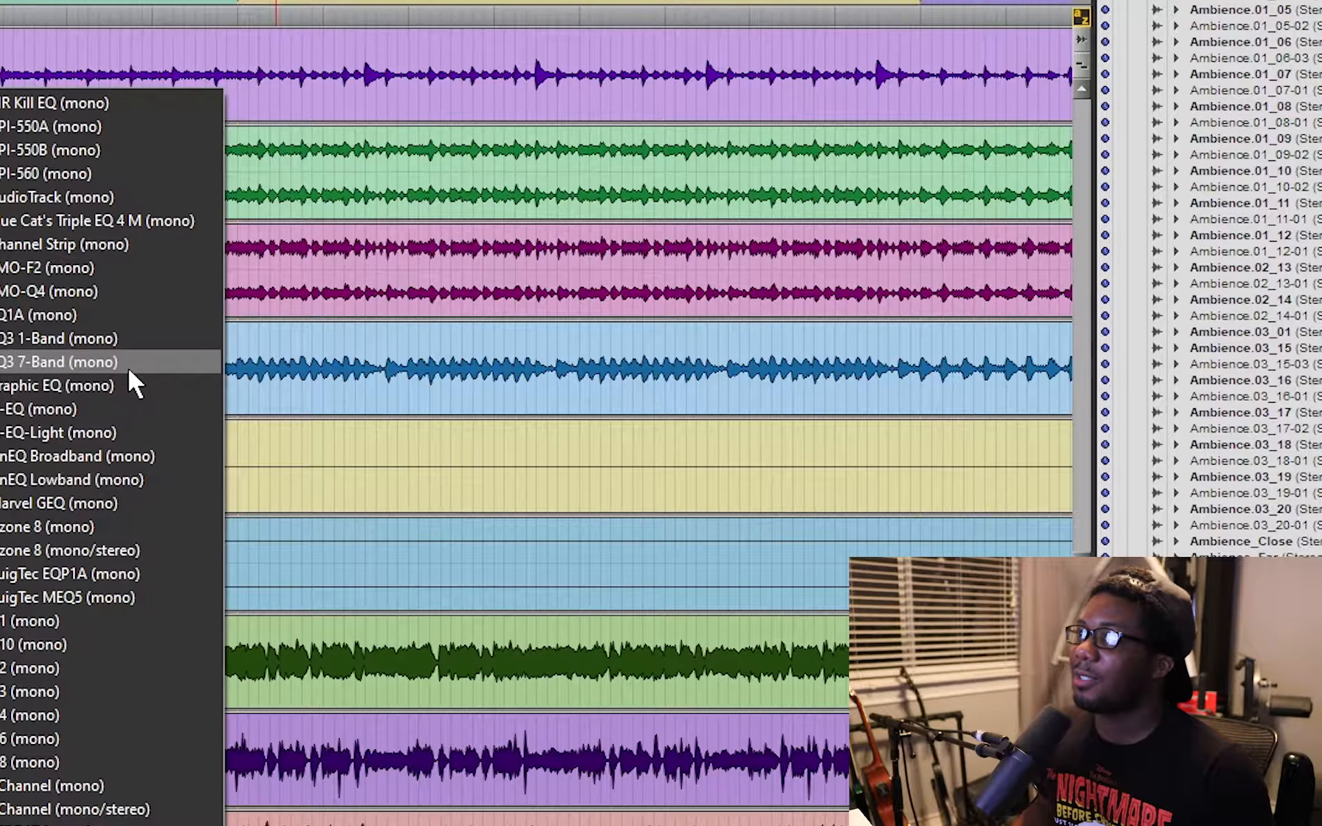
{"action": "left_click", "coordinate": [543, 372]}
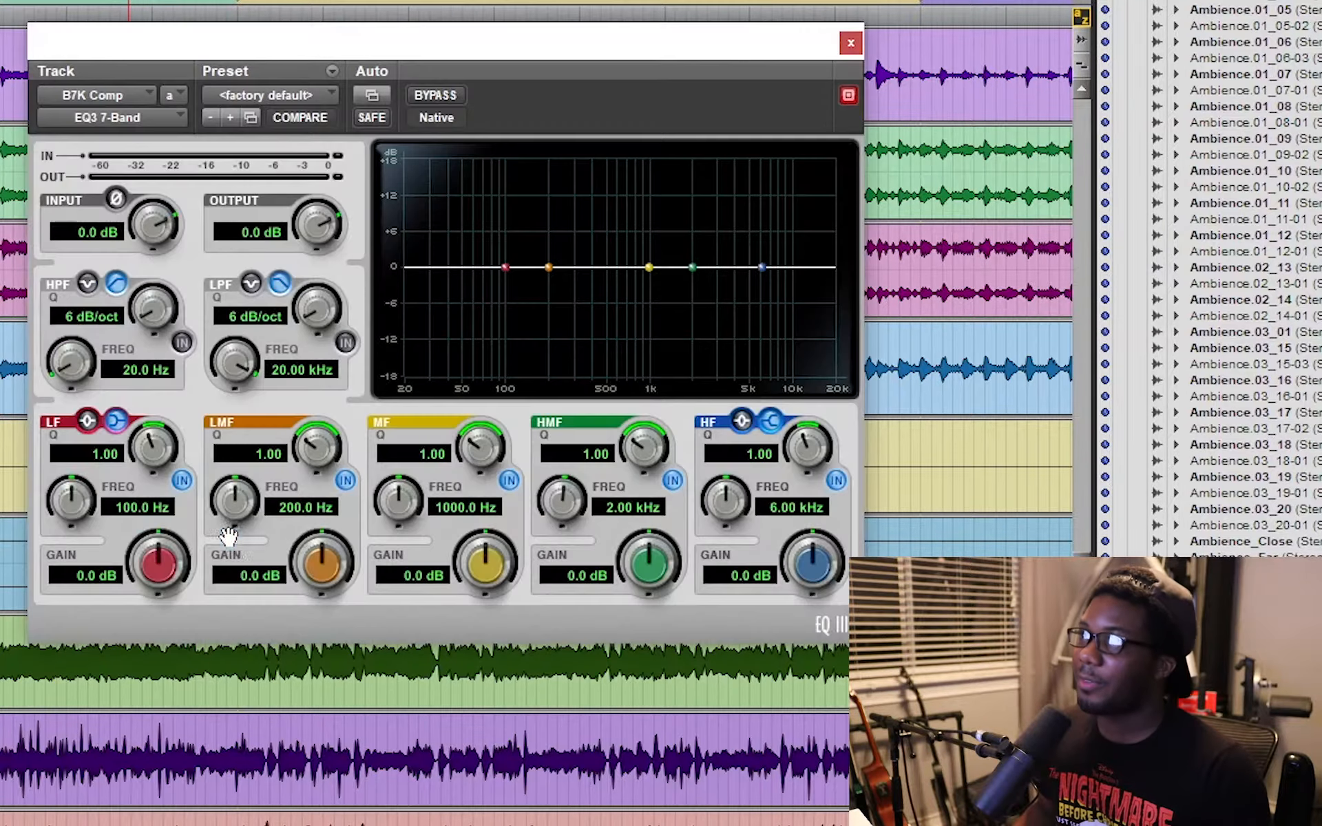
Enable the high-pass filter on the B7K Comp EQ with a 24 dB/oct slope at 90 Hz
{"action": "left_click", "coordinate": [182, 343]}
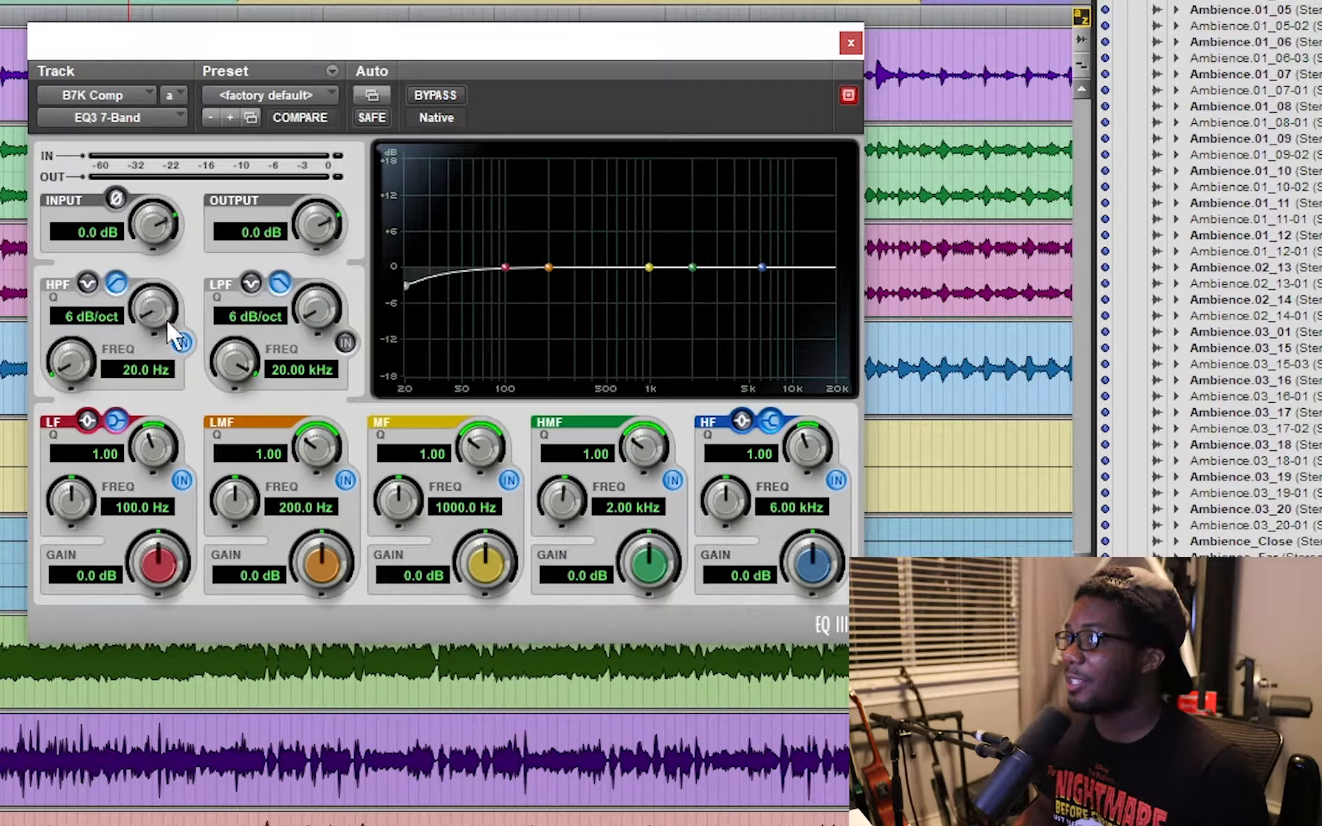
{"action": "left_click_drag", "start_coordinate": [166, 320], "coordinate": [168, 292]}
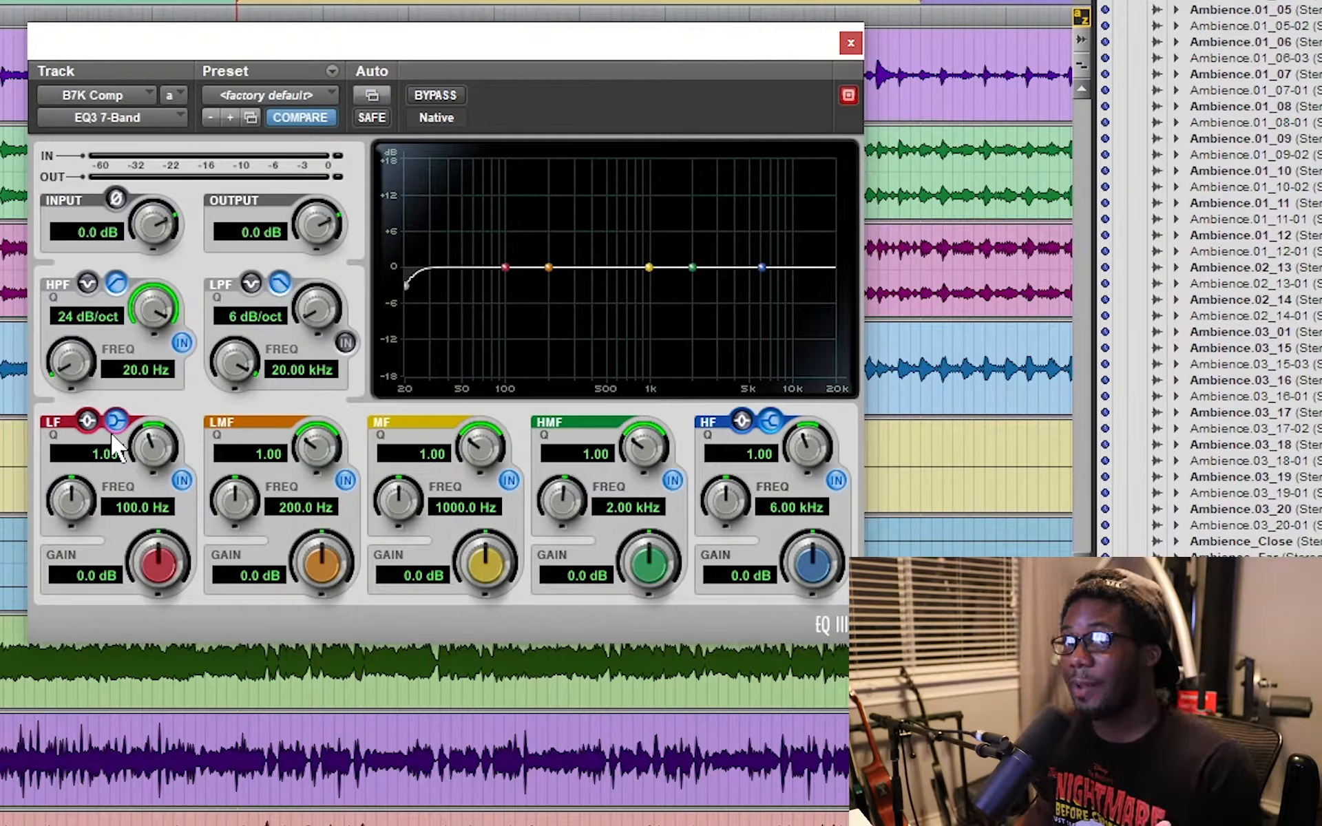
{"action": "left_click", "coordinate": [140, 370]}
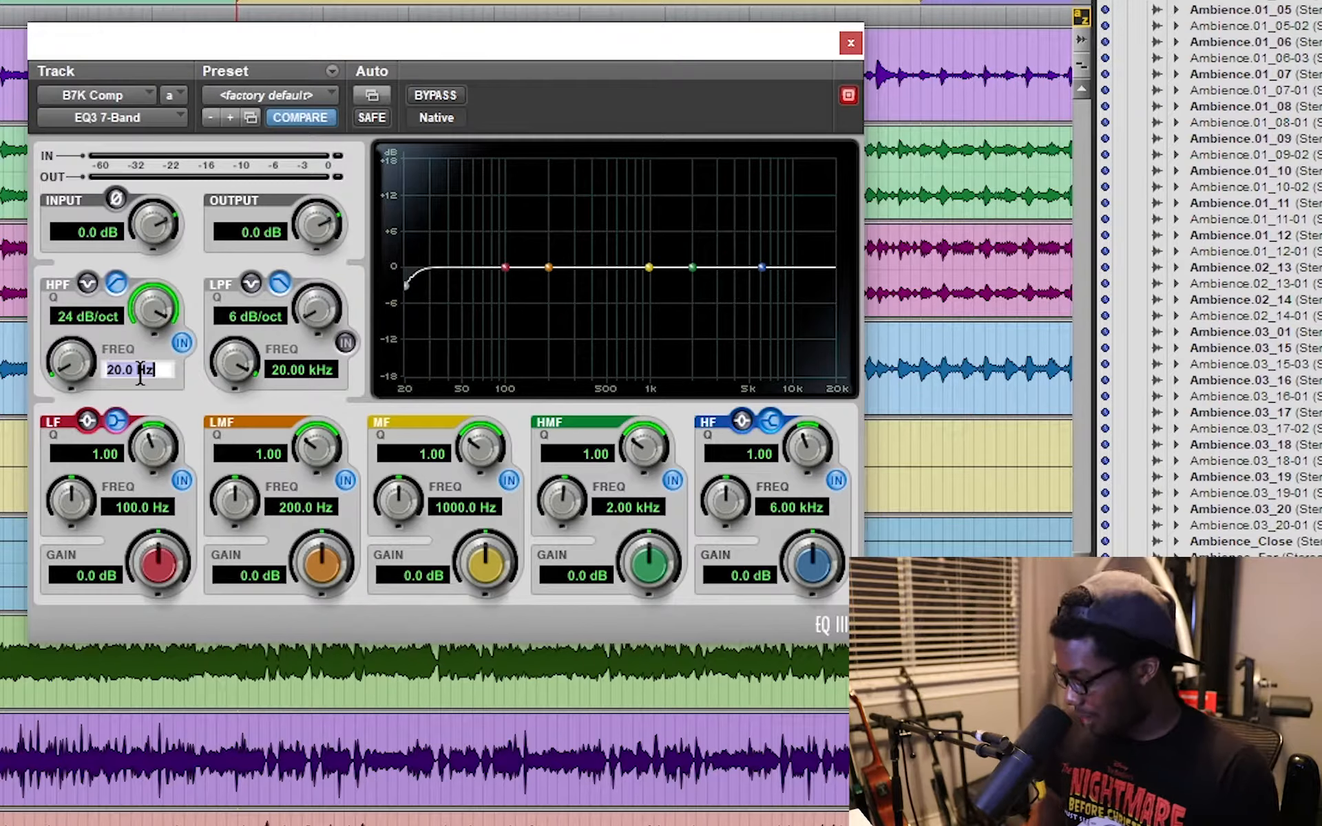
{"action": "type", "text": "90"}
{"action": "key", "text": "Return"}
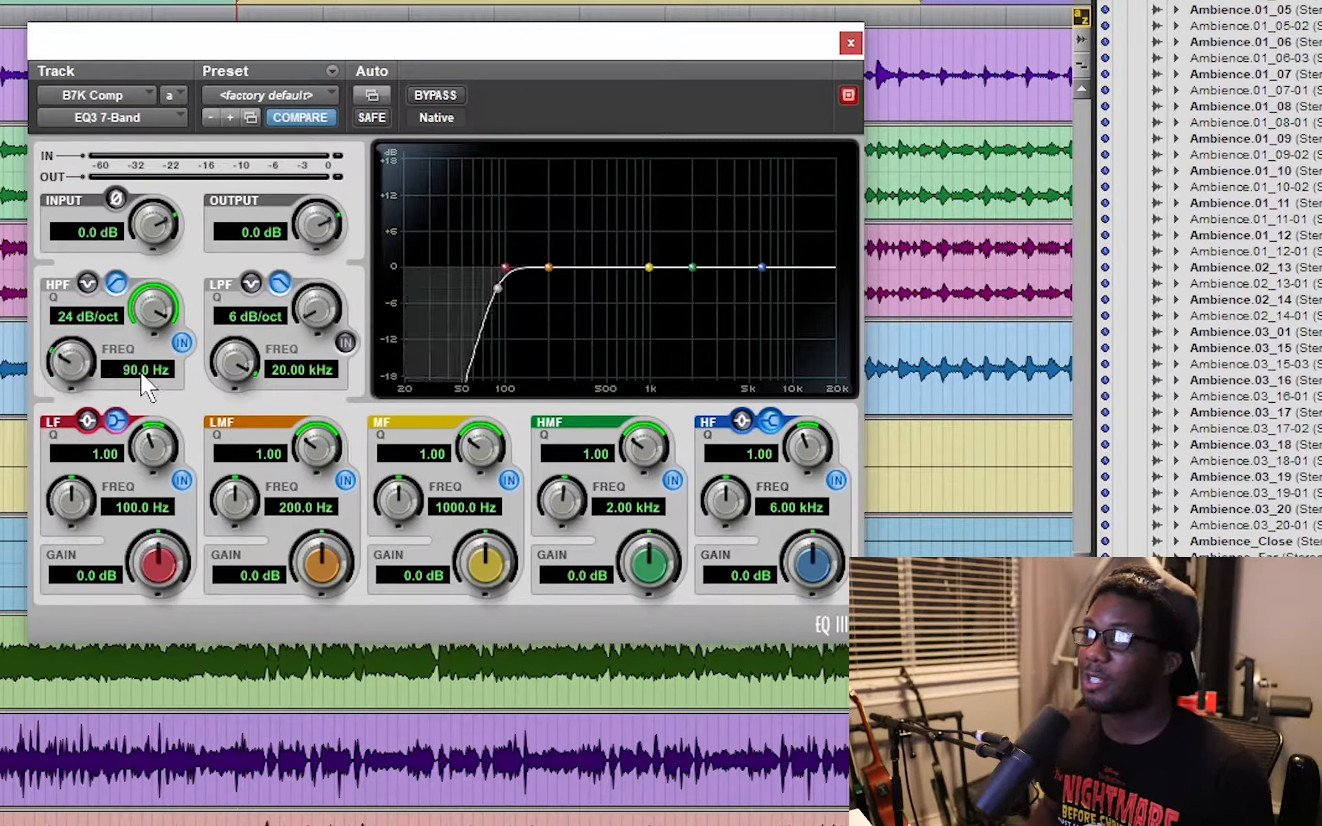
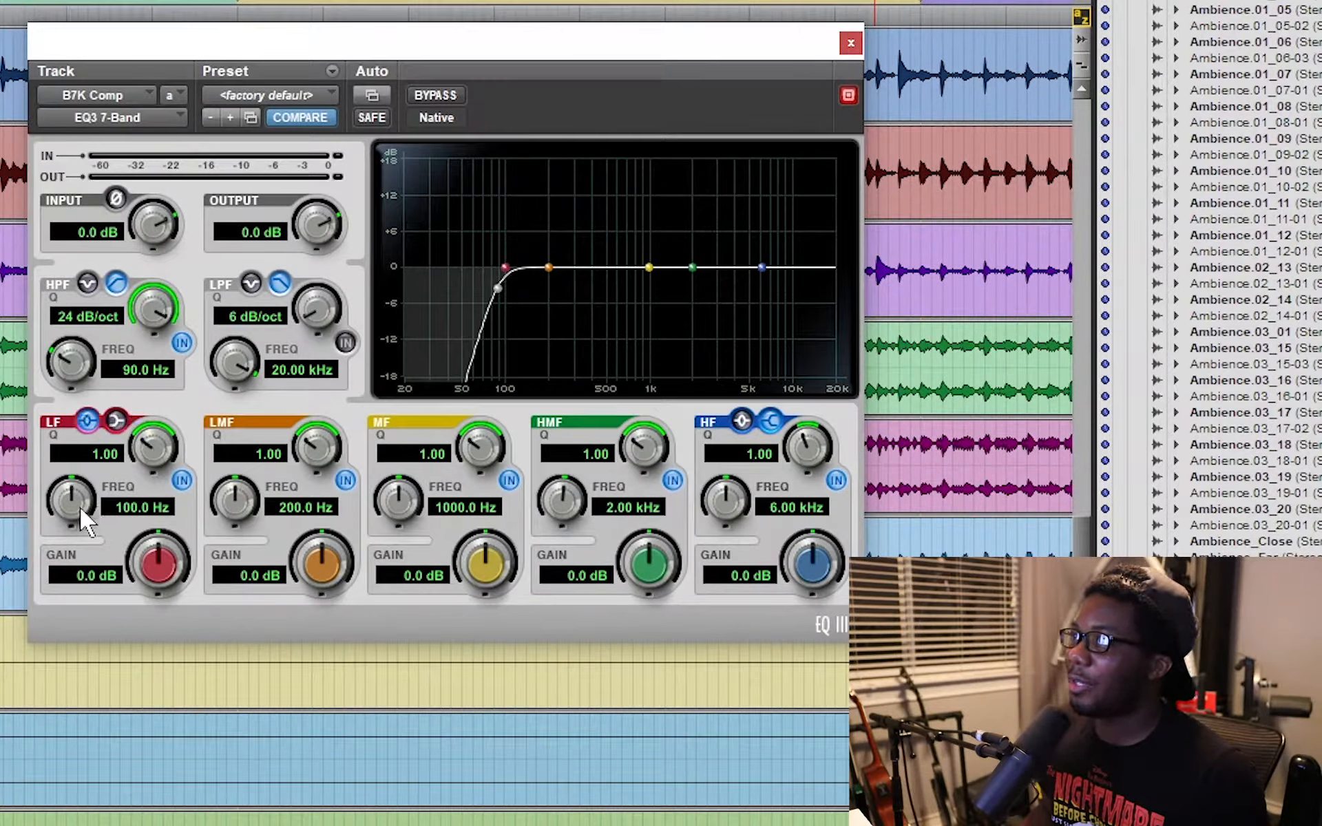
Set the LF band to 125 Hz with a Q of 3.76, bypass the high-pass filter and audition a 13.8 dB boost
{"action": "left_click", "coordinate": [137, 507]}
{"action": "type", "text": "125"}
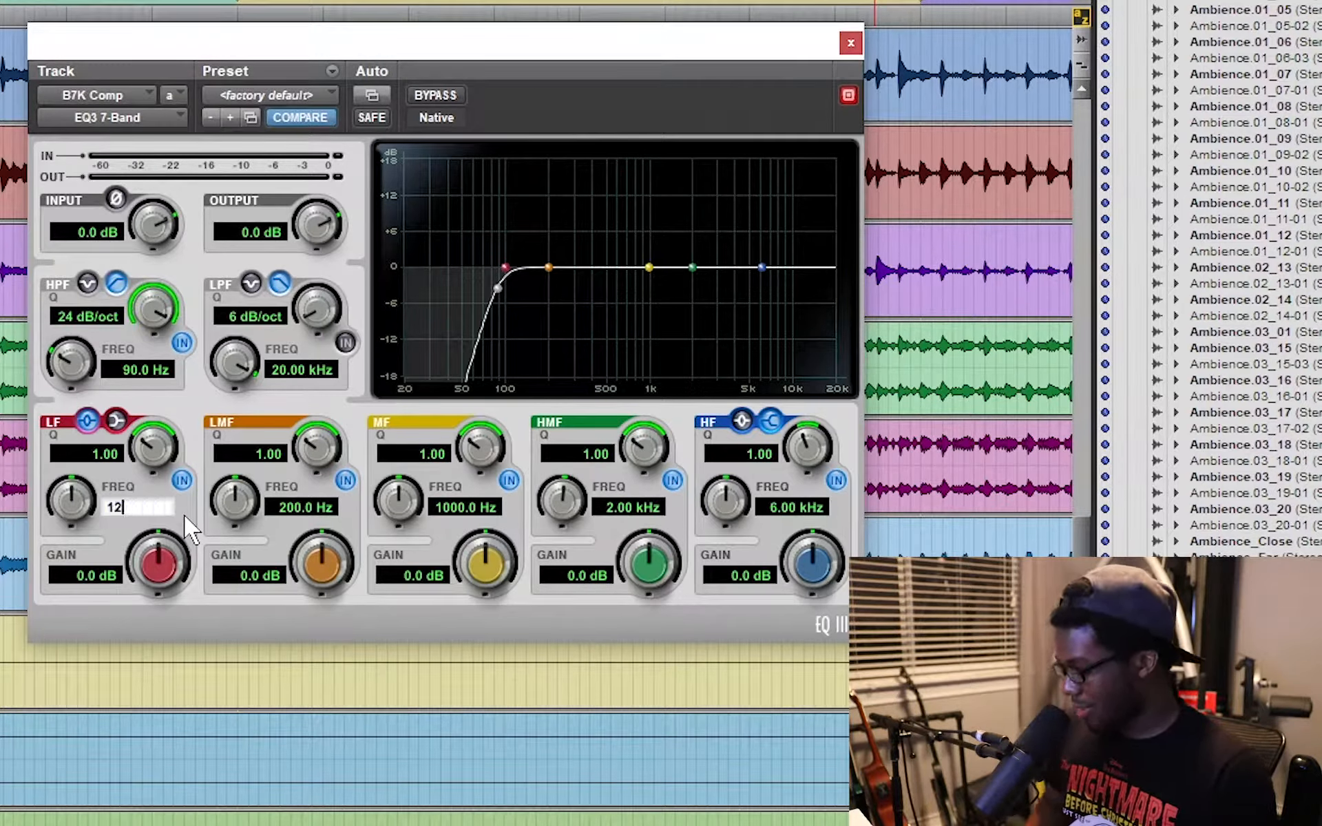
{"action": "key", "text": "Return"}
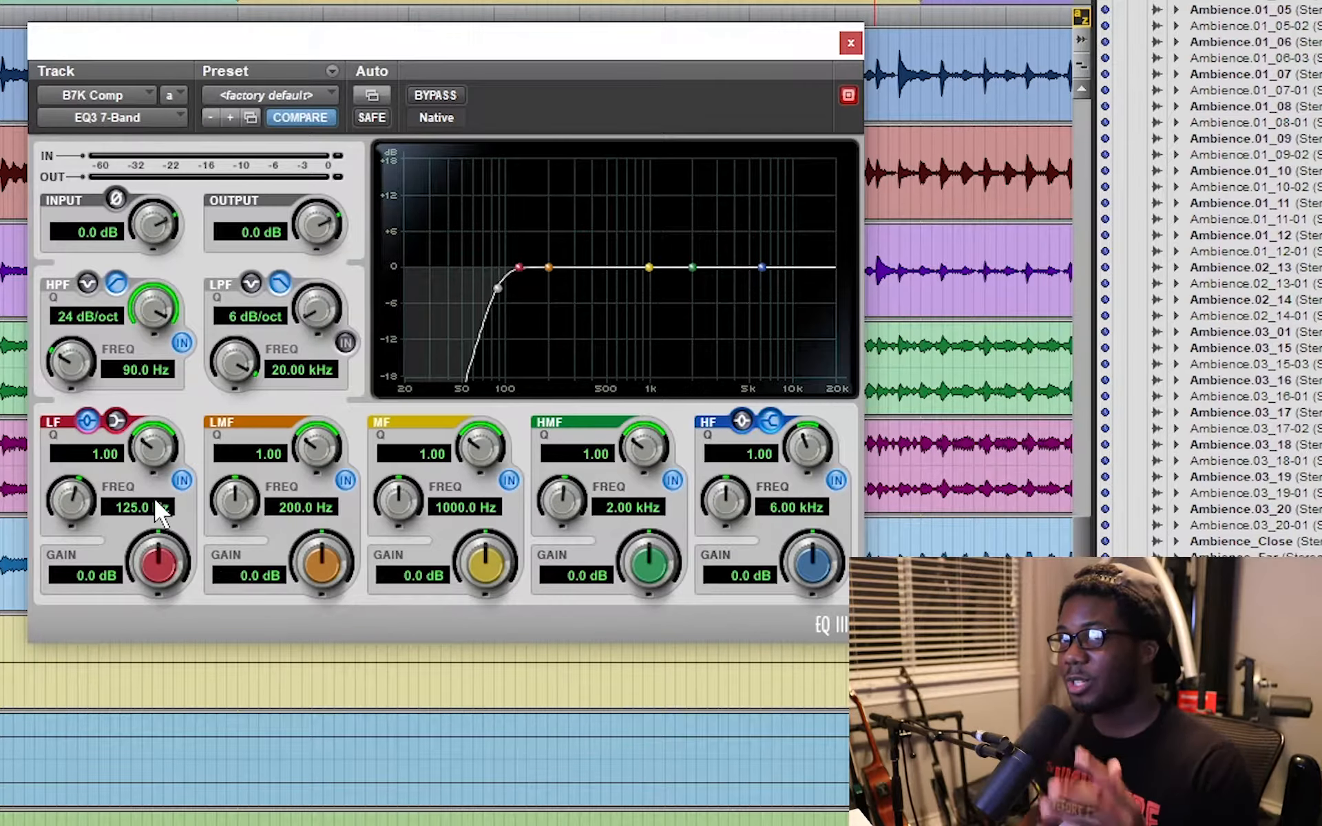
{"action": "left_click_drag", "start_coordinate": [167, 527], "coordinate": [171, 329]}
{"action": "left_click", "coordinate": [184, 345]}
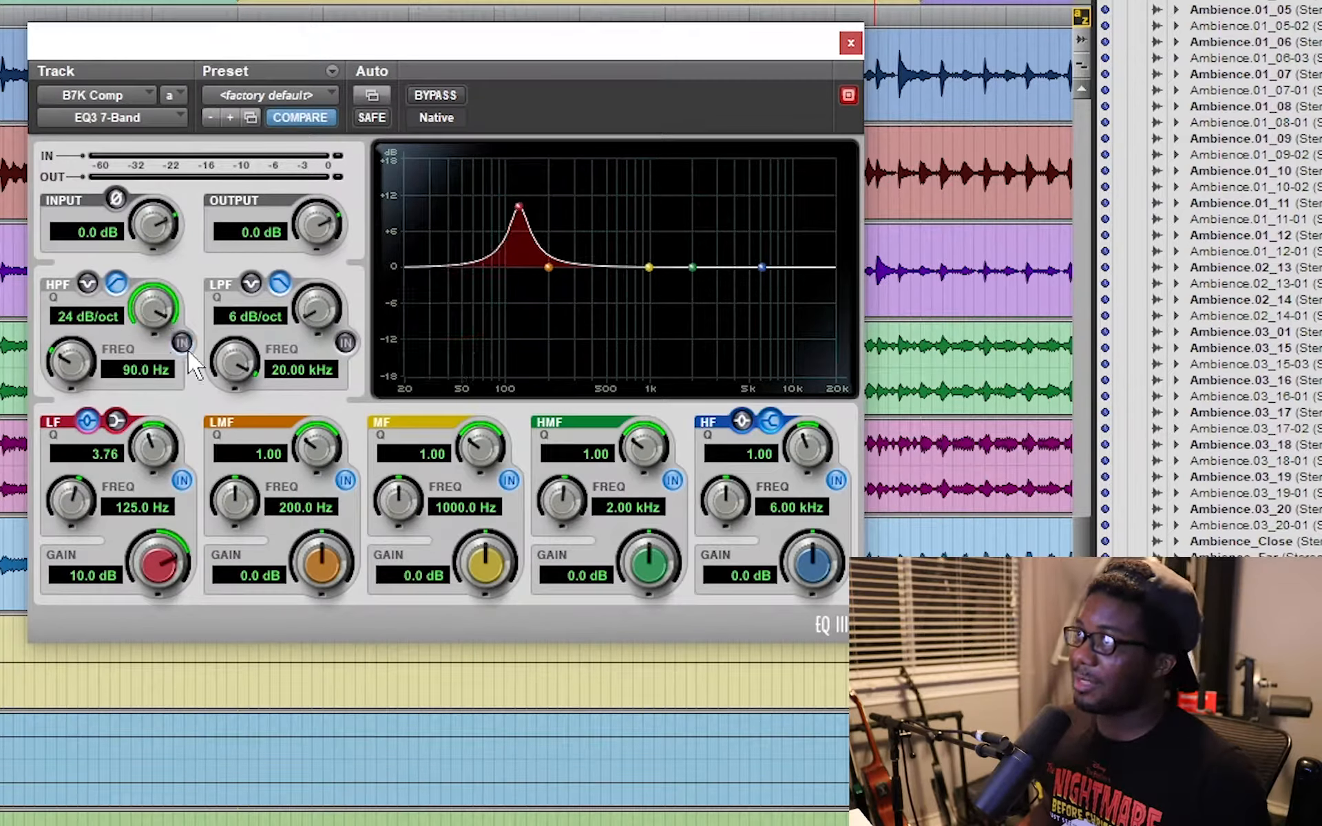
{"action": "key", "text": "space"}
{"action": "left_click_drag", "start_coordinate": [162, 556], "coordinate": [167, 506]}
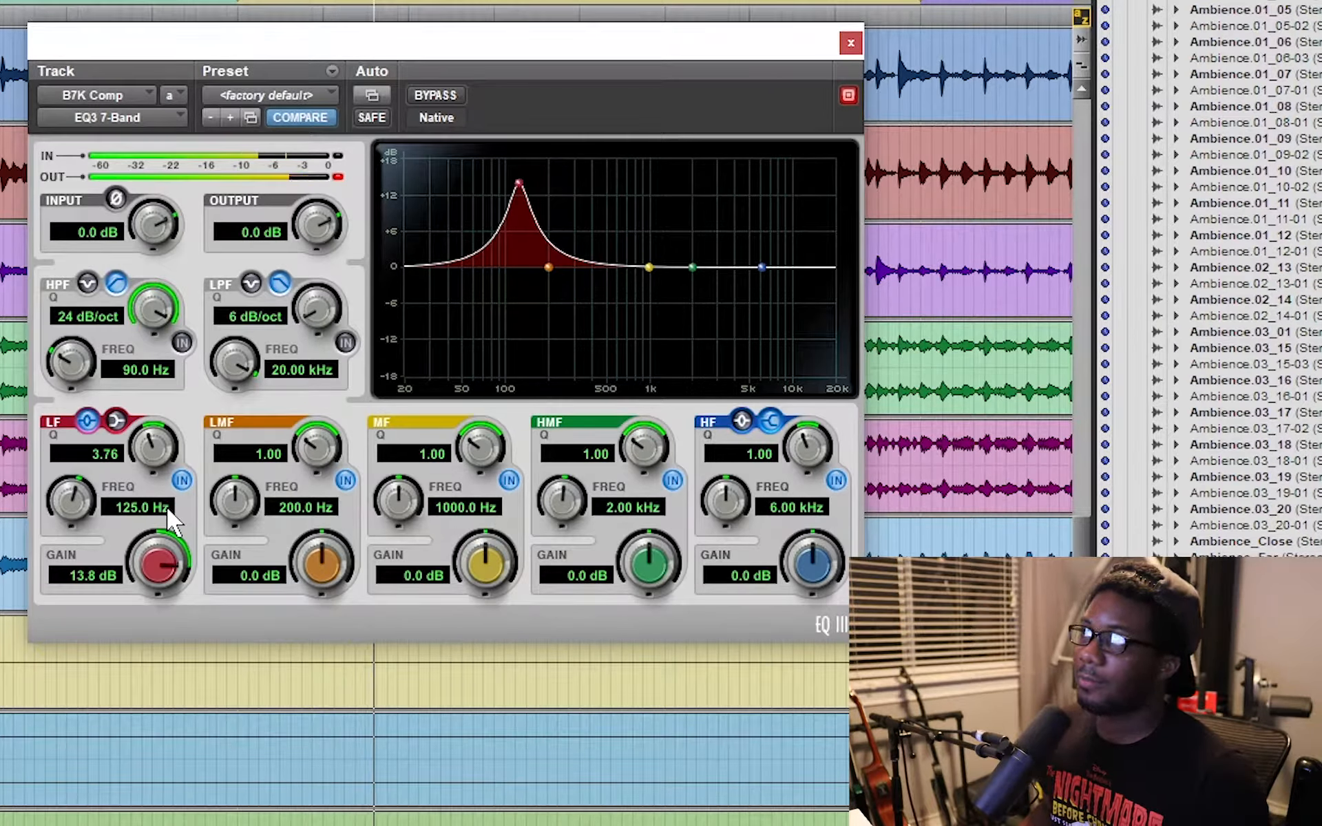
Turn the LF boost into a -9.0 dB cut with a Q of 6.53 and re-enable the high-pass filter
{"action": "left_click_drag", "start_coordinate": [171, 545], "coordinate": [146, 784]}
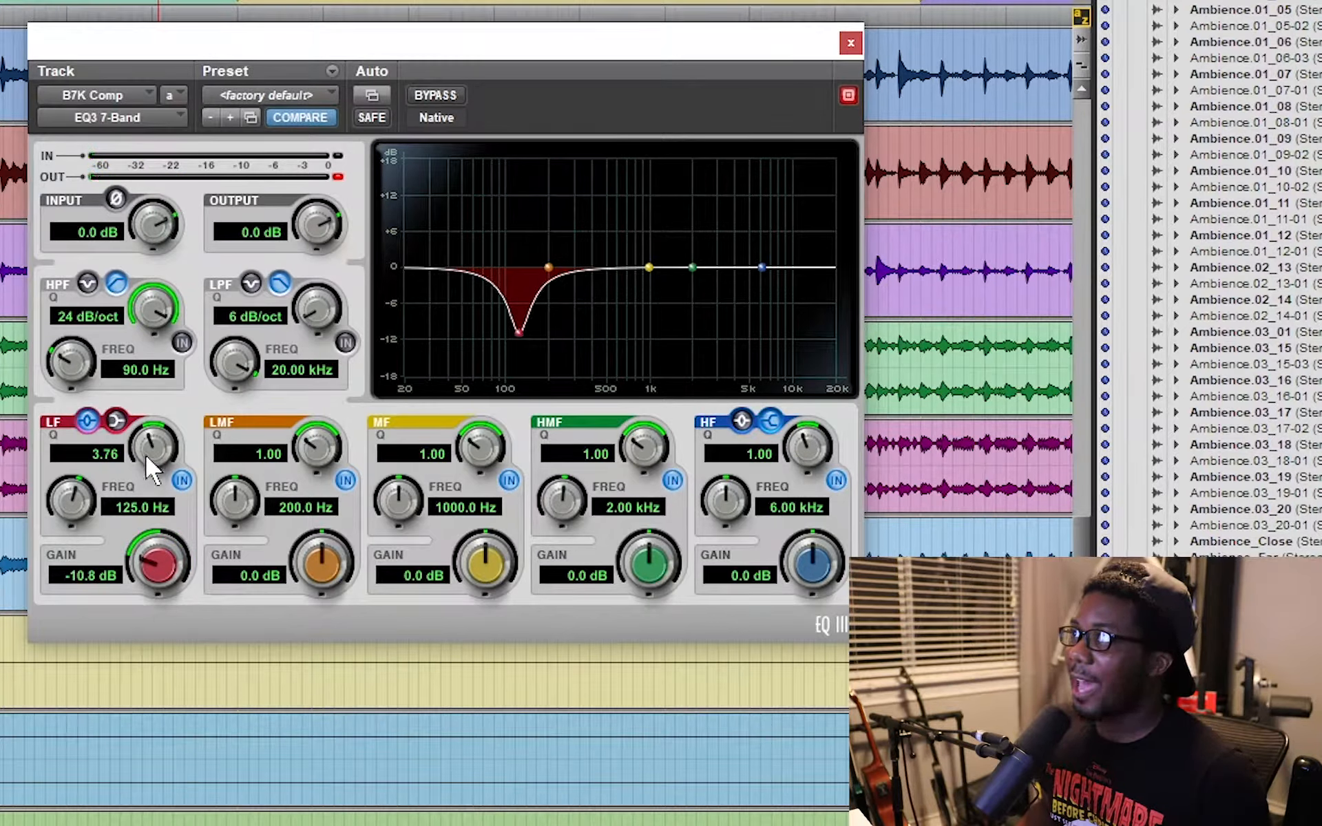
{"action": "left_click_drag", "start_coordinate": [146, 455], "coordinate": [176, 453]}
{"action": "left_click_drag", "start_coordinate": [167, 585], "coordinate": [163, 523]}
{"action": "scroll", "coordinate": [155, 434], "scroll_direction": "up", "scroll_amount": 3}
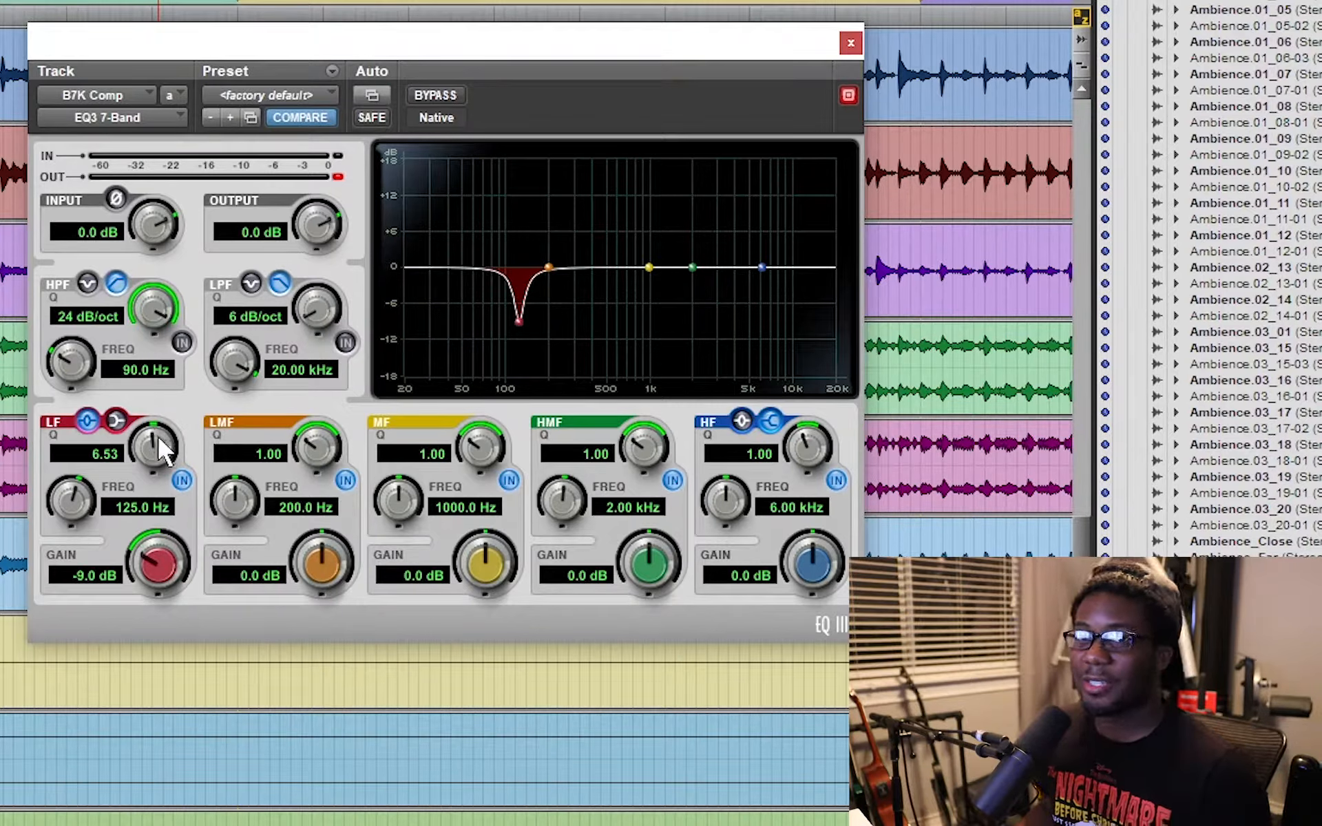
{"action": "left_click", "coordinate": [183, 342]}
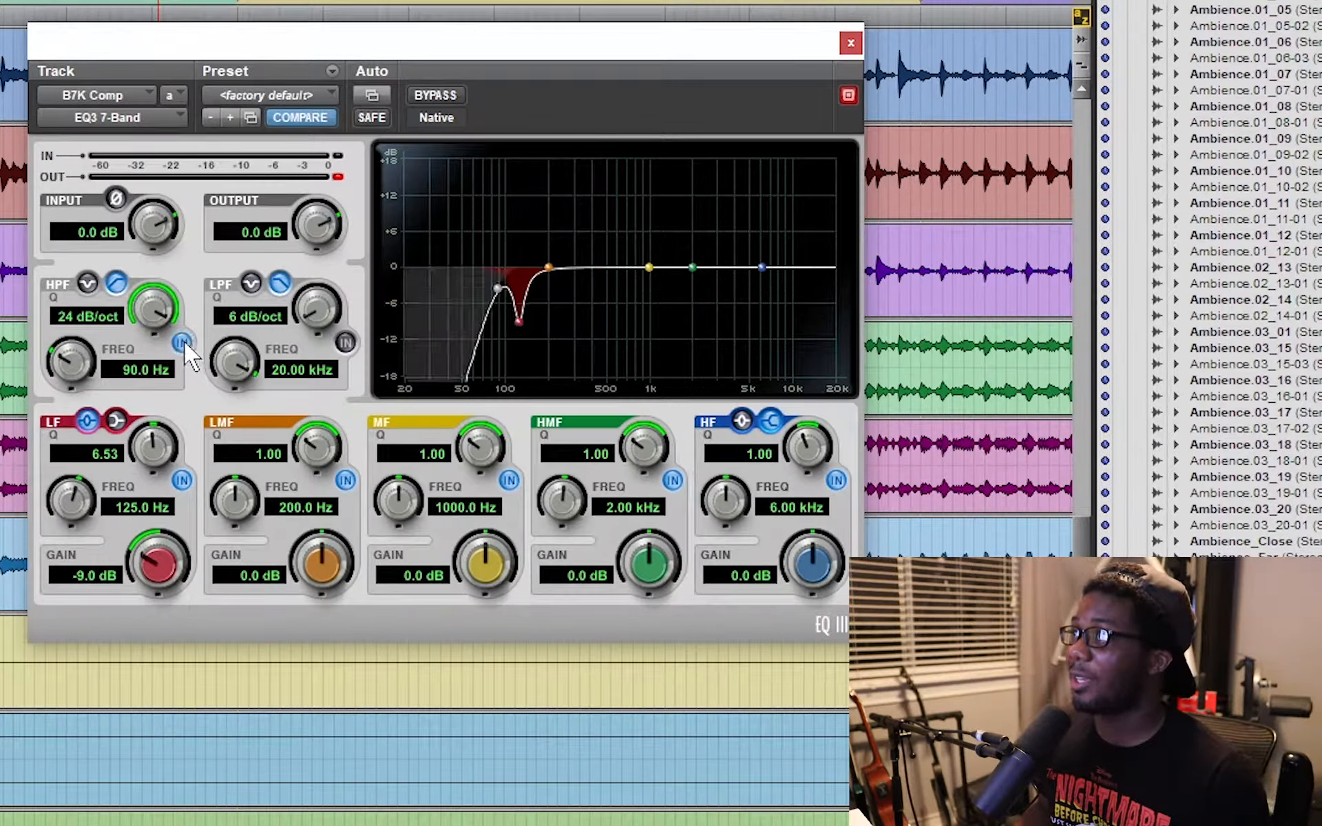
Try a -9.5 dB LF cut and compare it on and off during playback
{"action": "left_click_drag", "start_coordinate": [154, 561], "coordinate": [154, 534]}
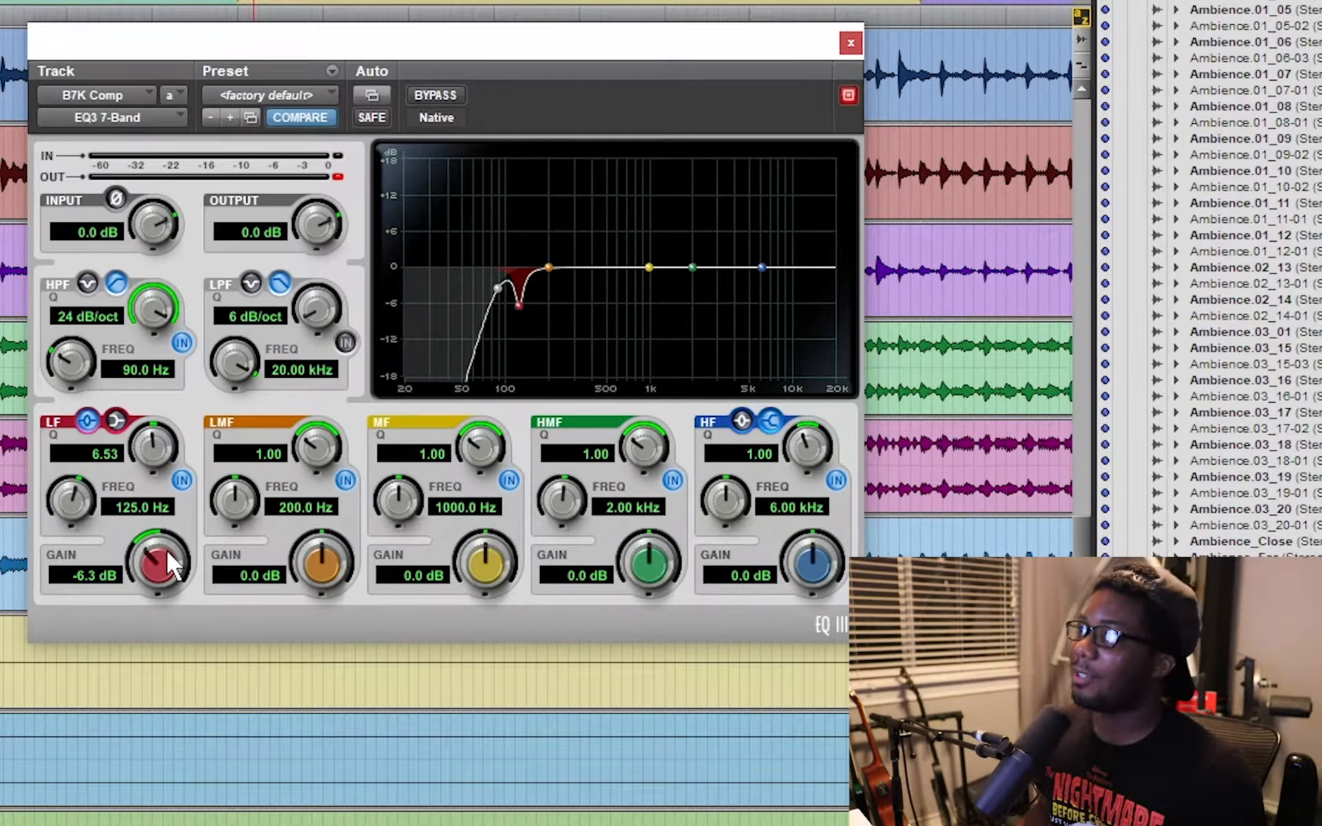
{"action": "mouse_move", "coordinate": [166, 548]}
{"action": "left_mouse_down"}
{"action": "mouse_move", "coordinate": [158, 576]}
{"action": "mouse_move", "coordinate": [155, 566]}
{"action": "left_mouse_up"}
{"action": "key", "text": "space"}
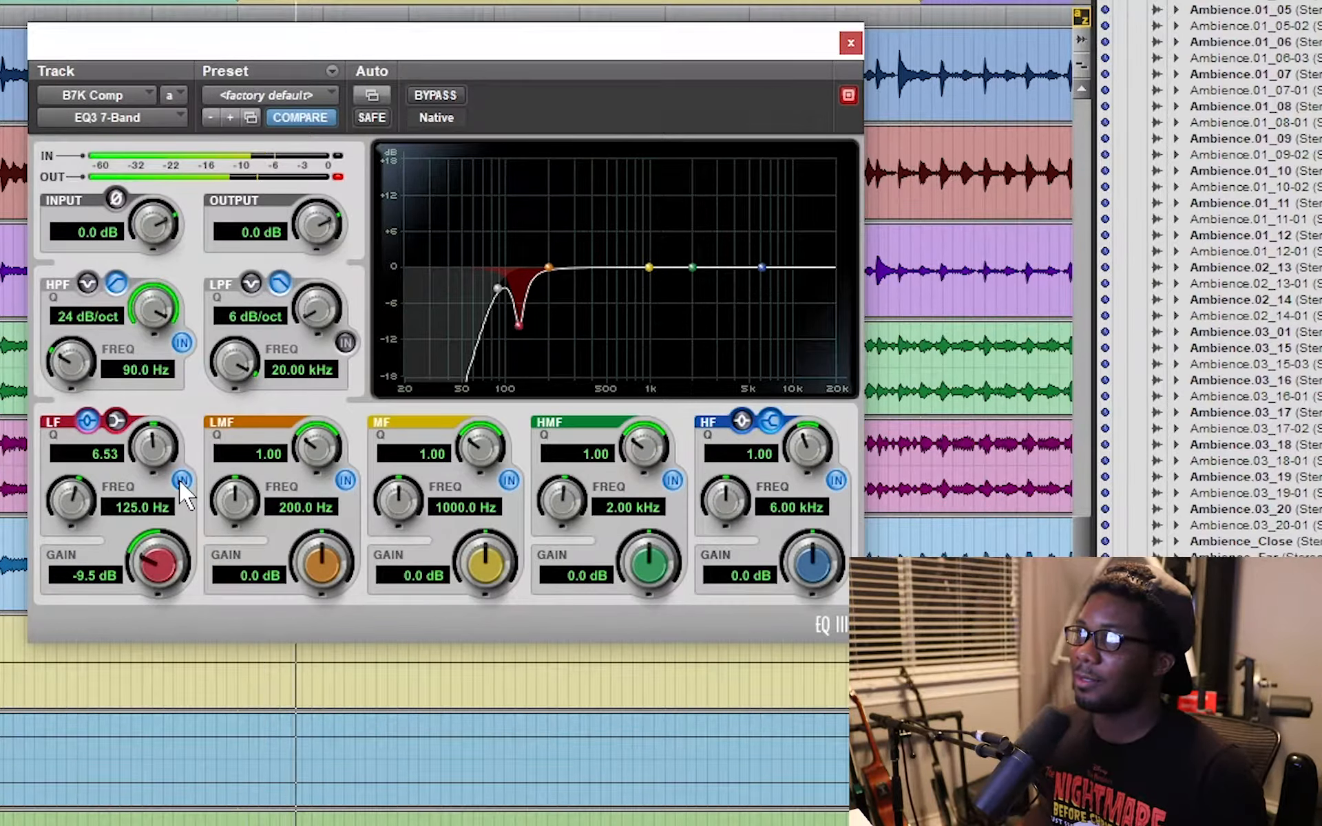
{"action": "left_click", "coordinate": [181, 480]}
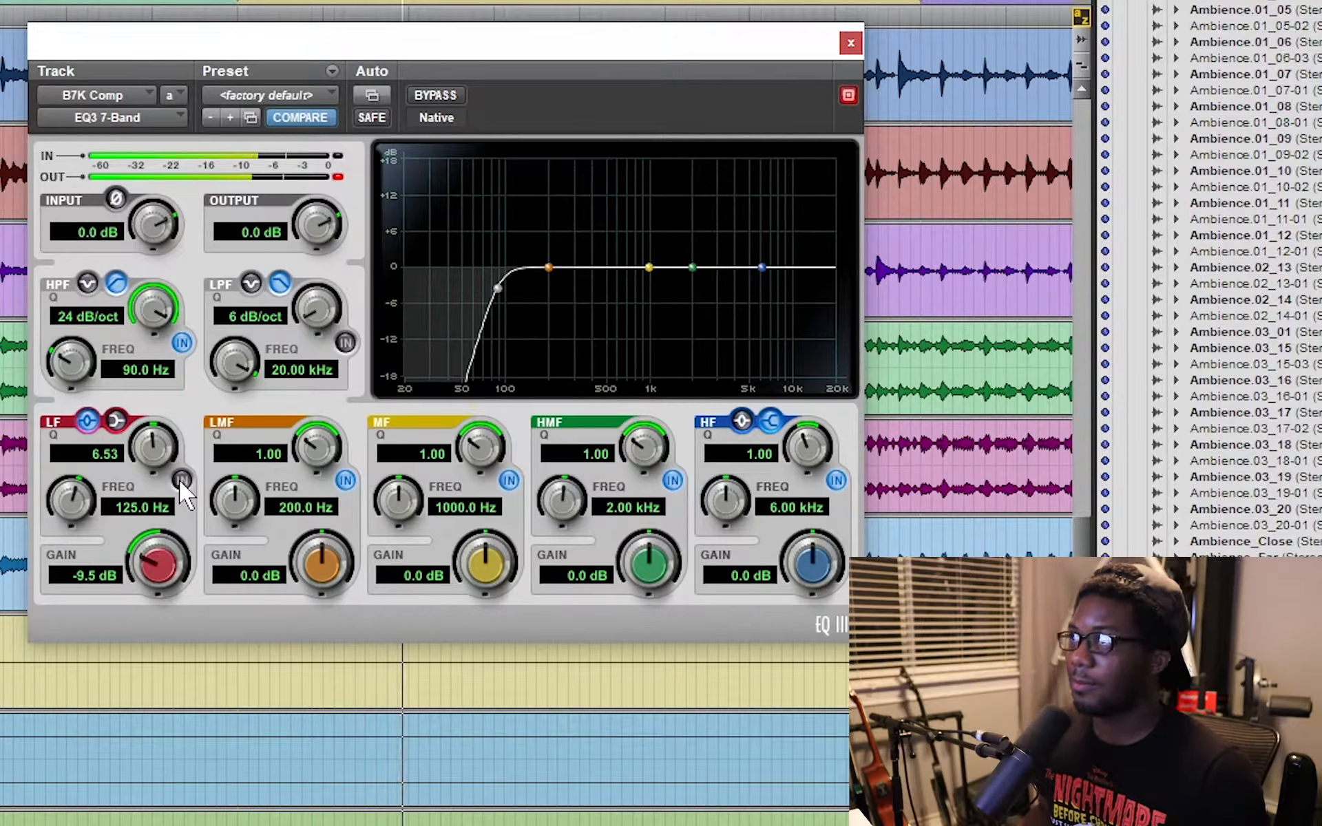
{"action": "left_click", "coordinate": [180, 480]}
{"action": "key", "text": "space"}
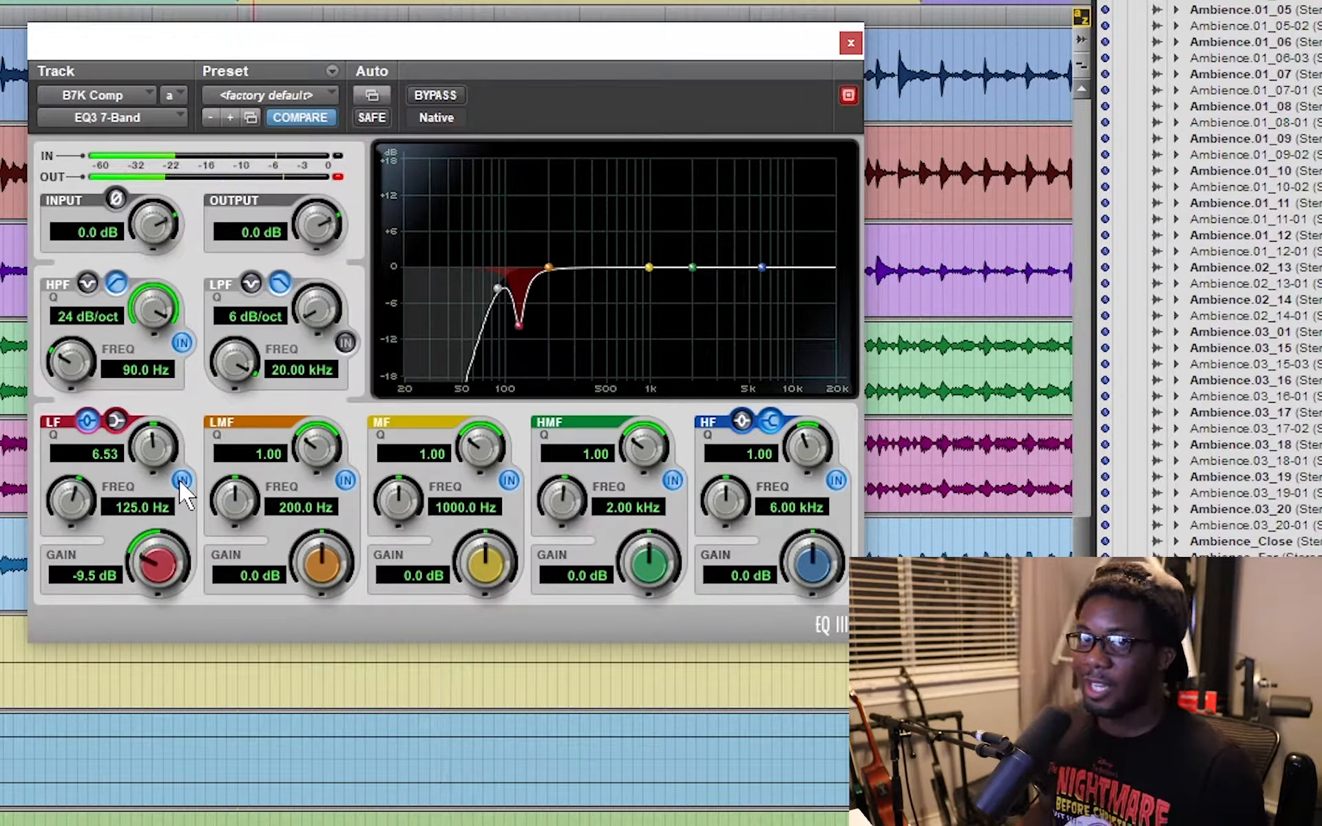
Reduce the LF cut to -2.7 dB and compare the band on and off during playback
{"action": "mouse_move", "coordinate": [141, 571]}
{"action": "left_mouse_down"}
{"action": "mouse_move", "coordinate": [141, 502]}
{"action": "mouse_move", "coordinate": [141, 554]}
{"action": "left_mouse_up"}
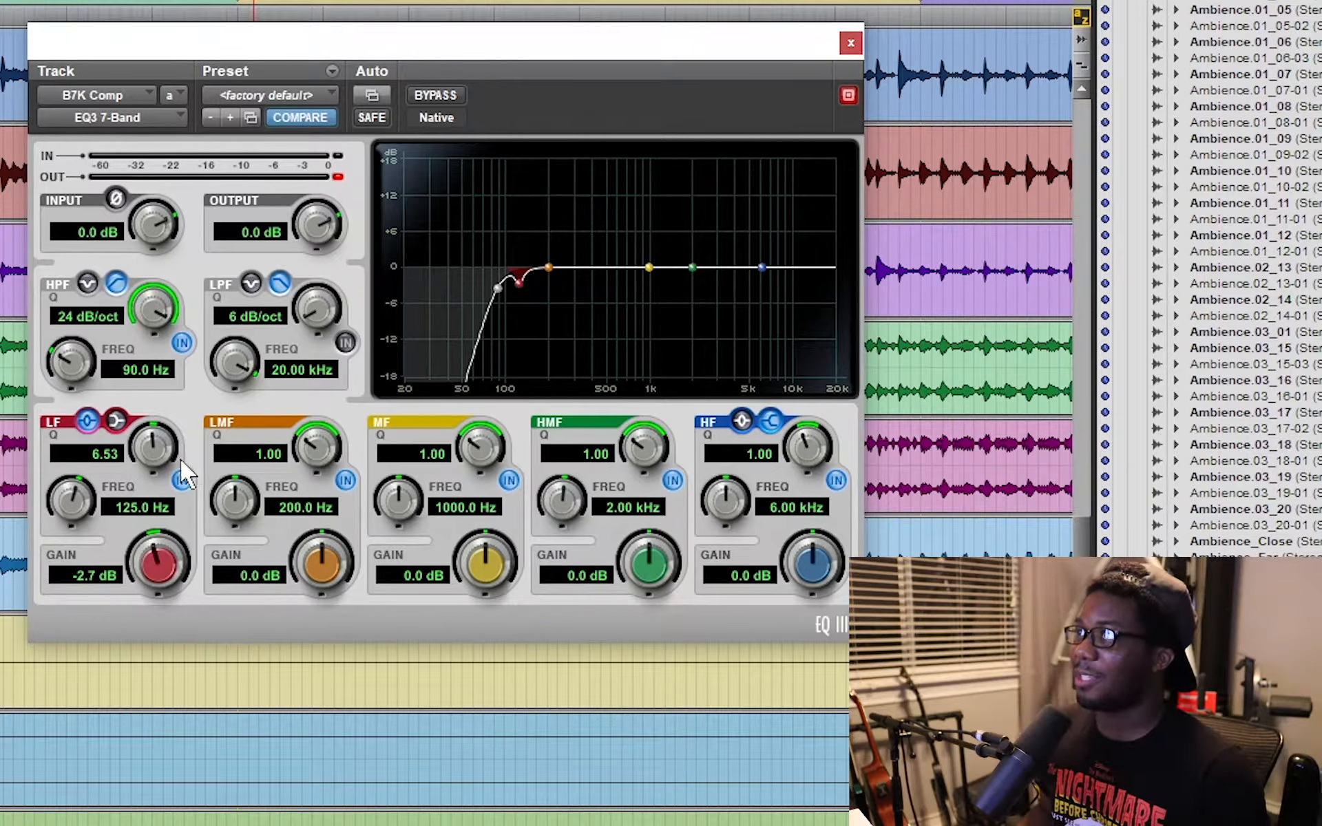
{"action": "key", "text": "space"}
{"action": "left_click", "coordinate": [179, 481]}
{"action": "left_click", "coordinate": [179, 481]}
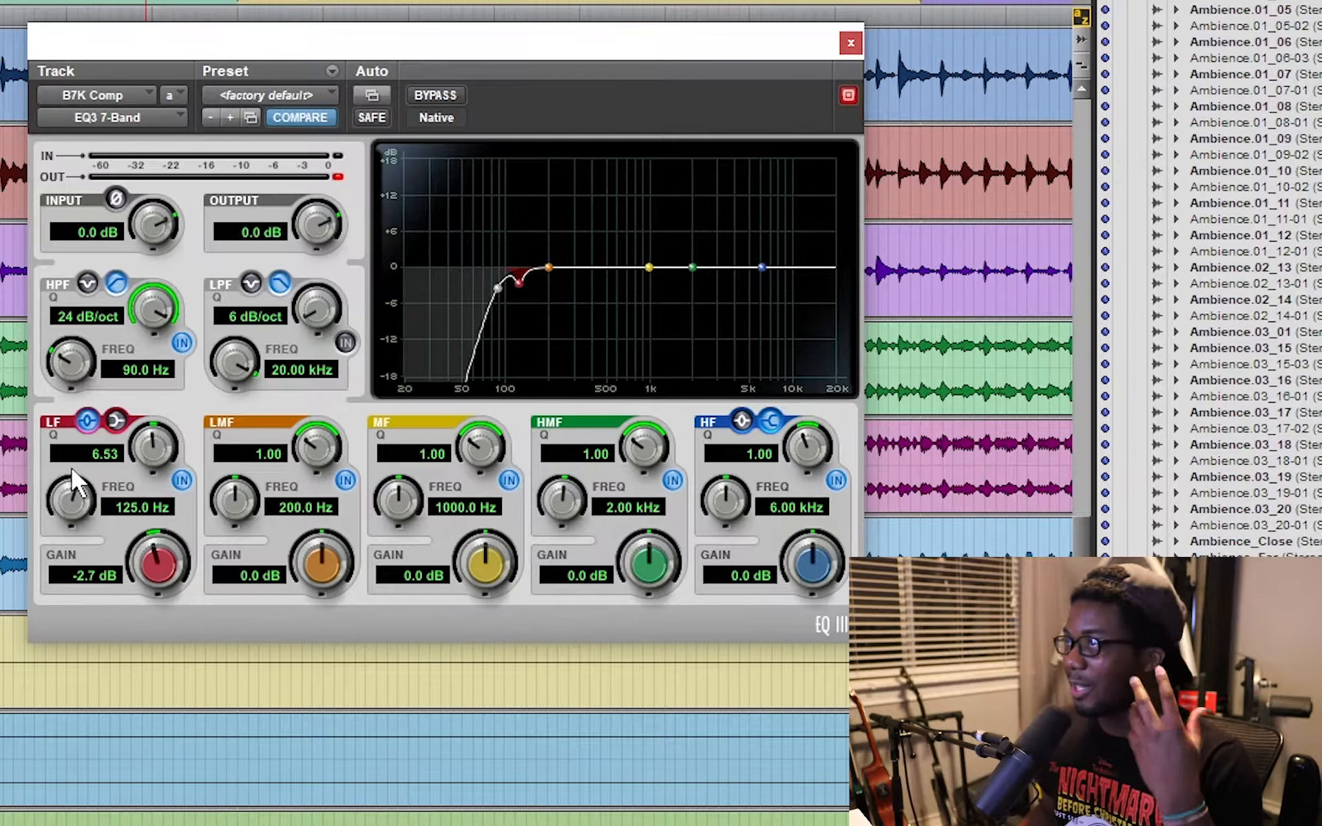
Boost the LMF band by 11.2 dB at a Q of 5.69 and tune it to 560.2 Hz during playback
{"action": "left_click_drag", "start_coordinate": [249, 503], "coordinate": [254, 404]}
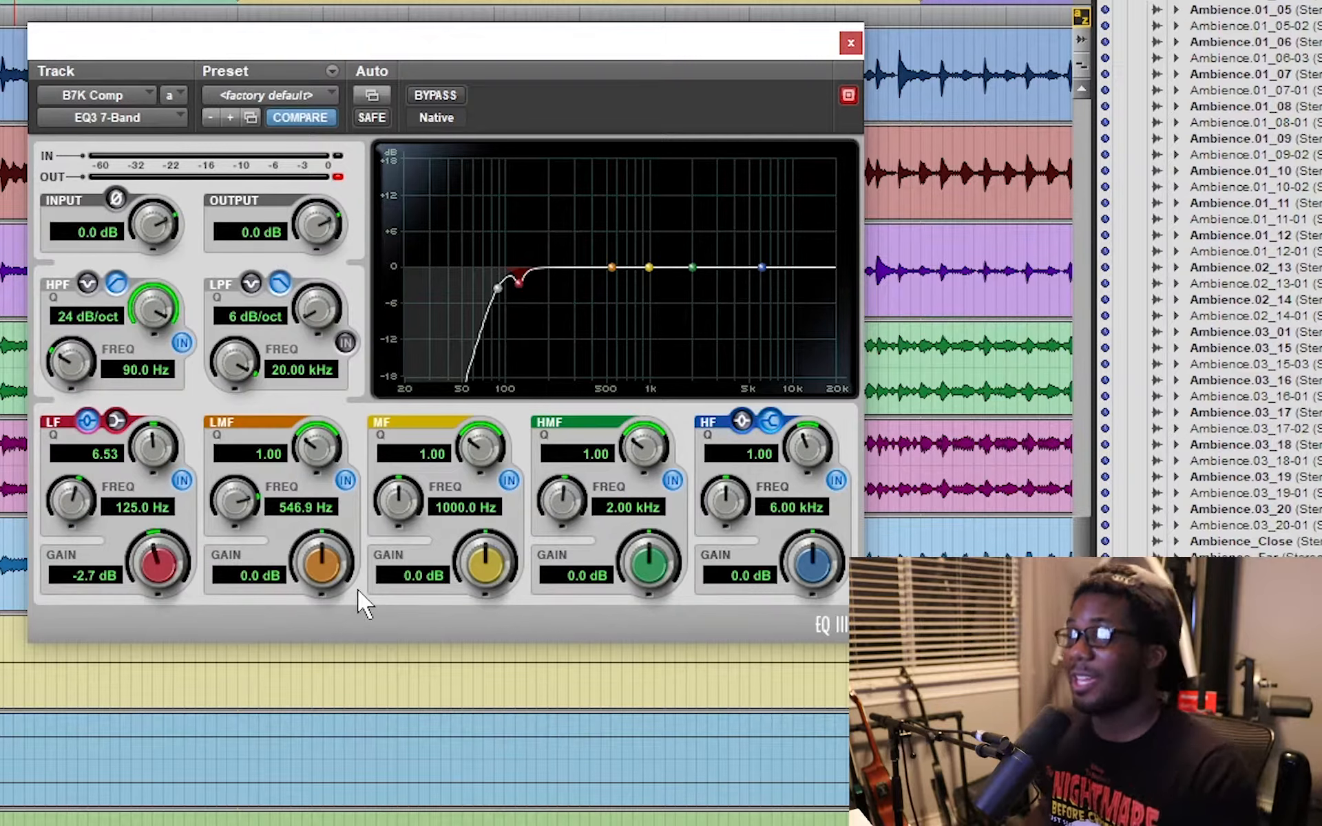
{"action": "left_click_drag", "start_coordinate": [333, 566], "coordinate": [308, 307]}
{"action": "left_click_drag", "start_coordinate": [322, 561], "coordinate": [313, 515]}
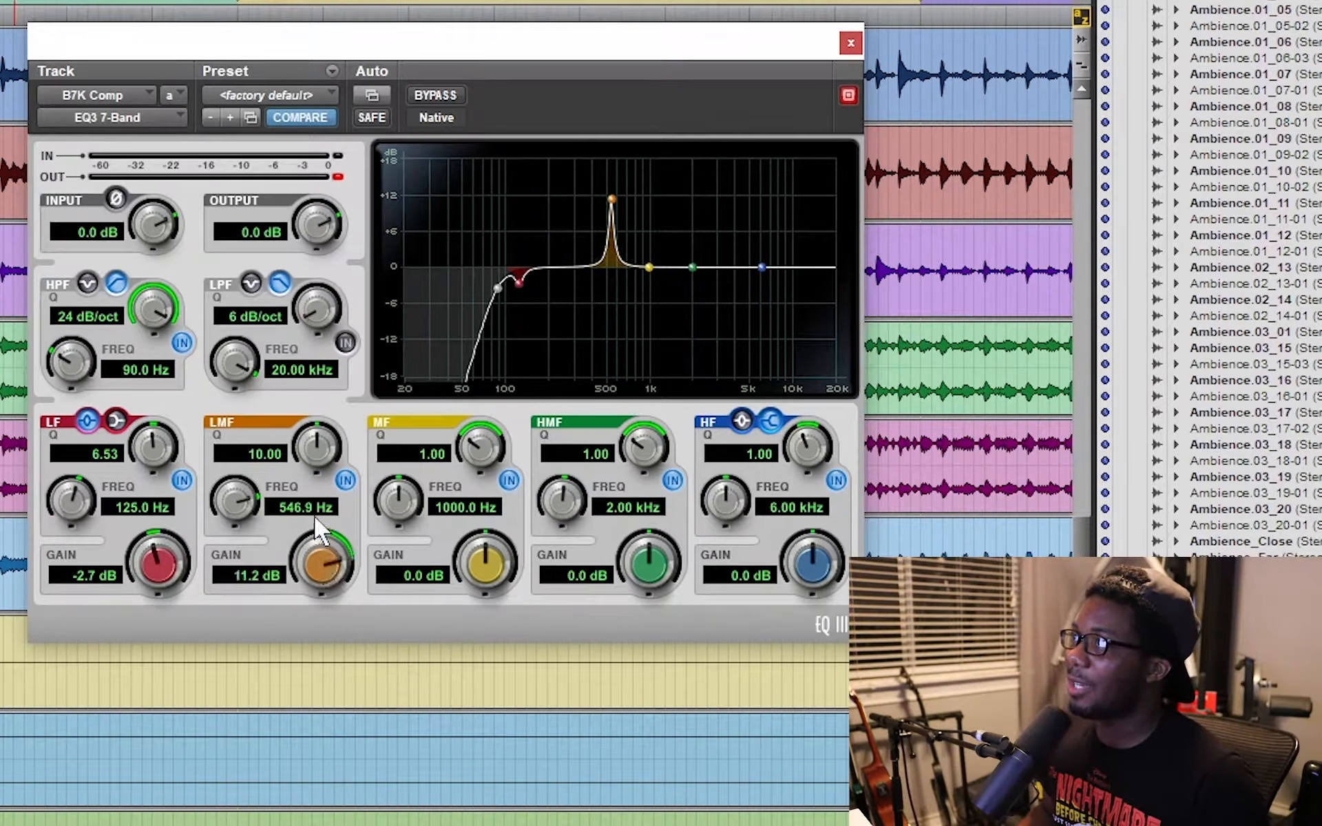
{"action": "left_click_drag", "start_coordinate": [305, 455], "coordinate": [301, 501]}
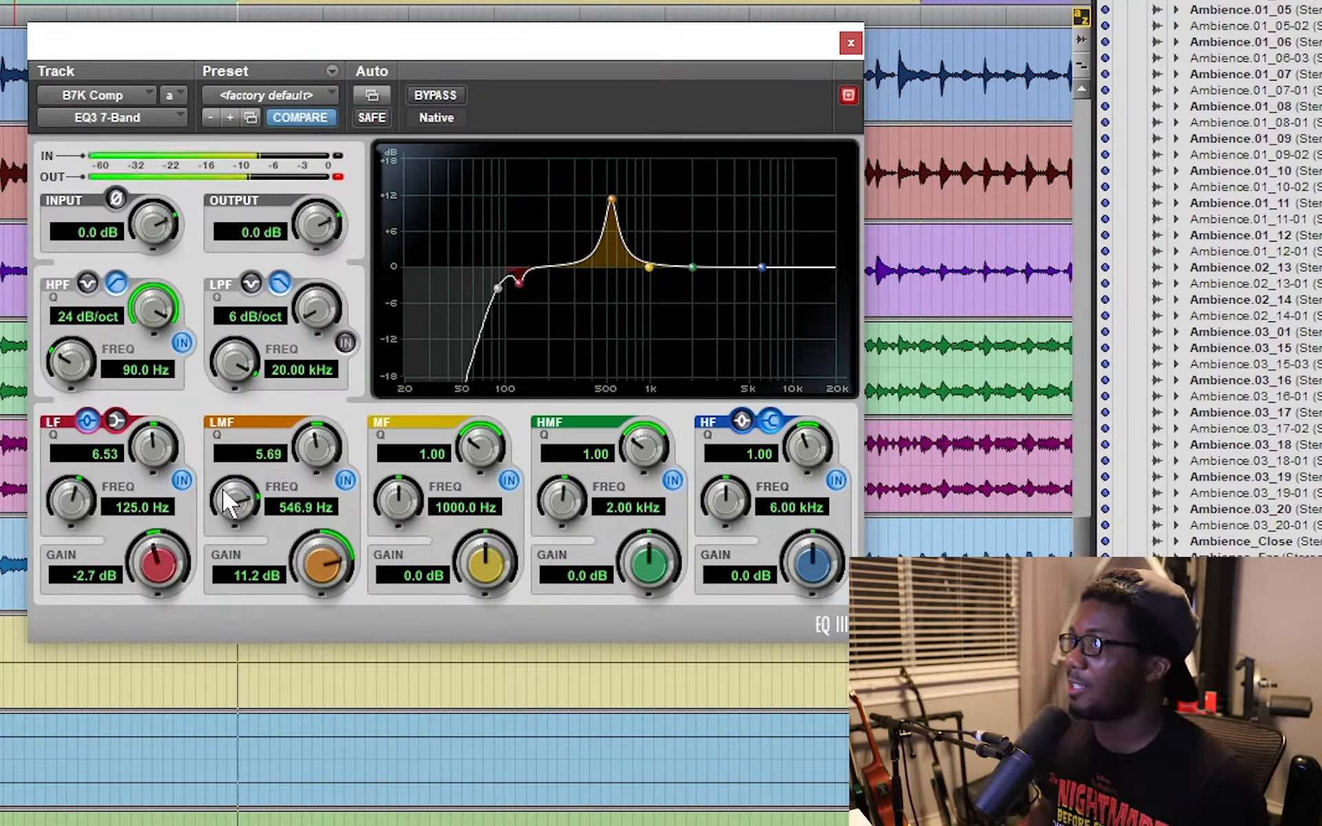
{"action": "left_click_drag", "start_coordinate": [249, 497], "coordinate": [237, 430]}
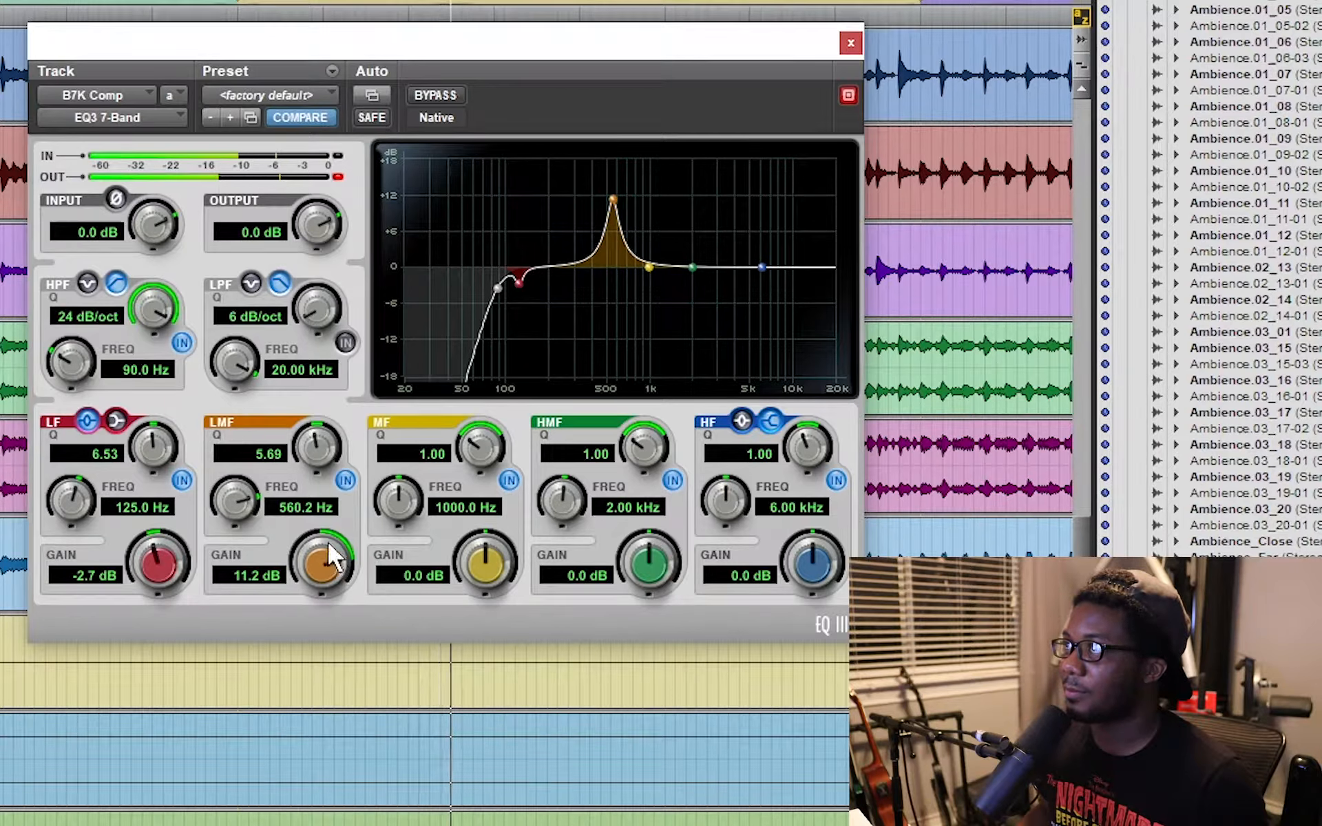
Raise the LMF boost to 14.7 dB, compare Q values of 10.00 and 4.47, and switch the band off
{"action": "left_click_drag", "start_coordinate": [327, 542], "coordinate": [328, 533]}
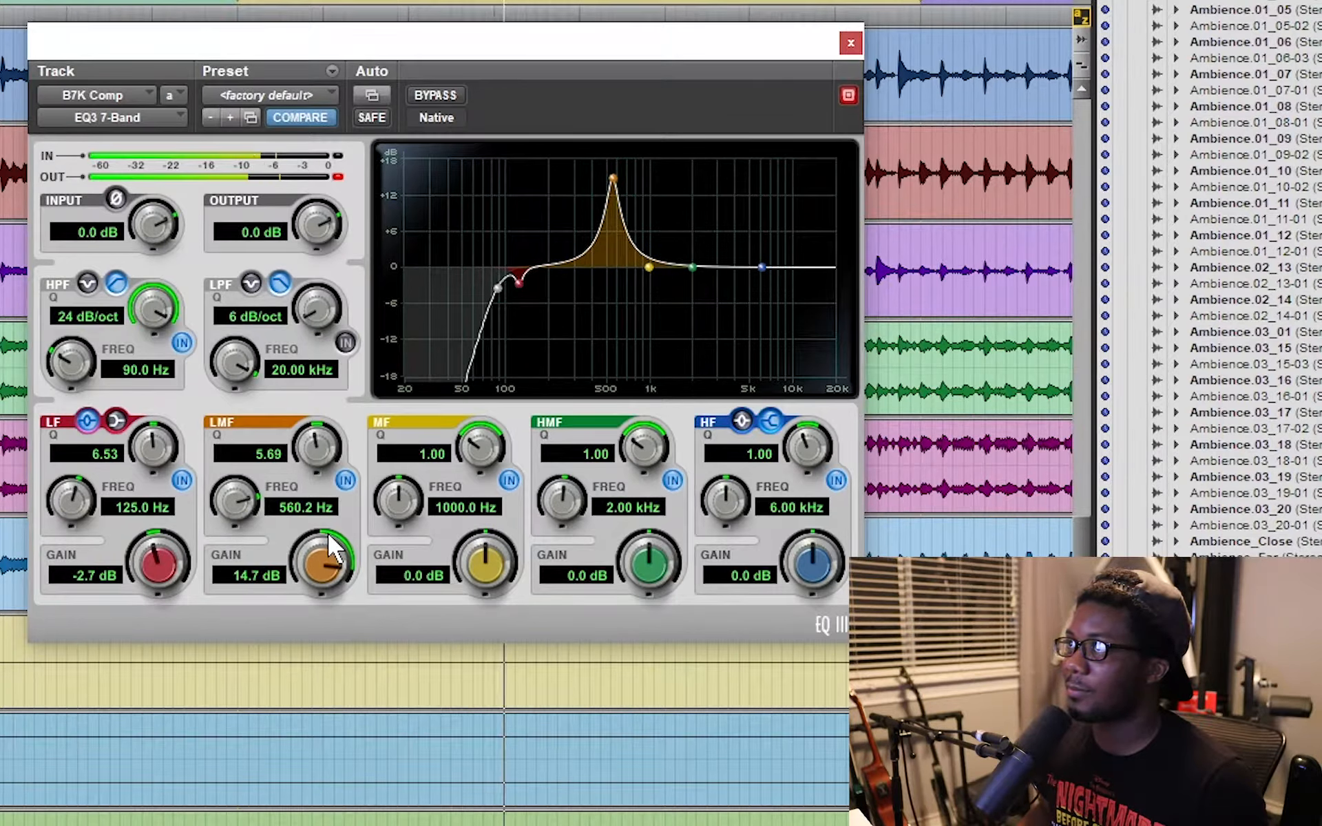
{"action": "left_click_drag", "start_coordinate": [314, 456], "coordinate": [301, 411]}
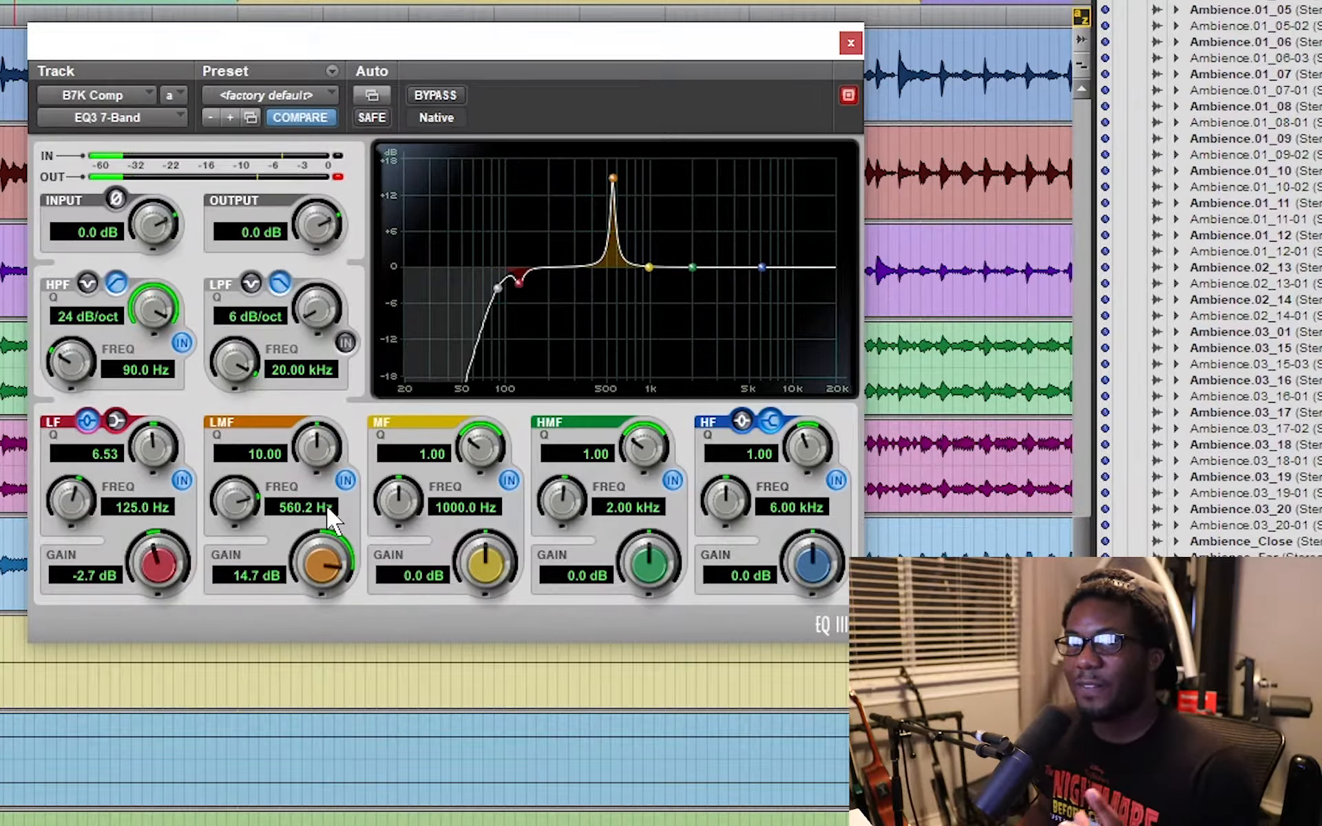
{"action": "left_click_drag", "start_coordinate": [324, 442], "coordinate": [302, 497]}
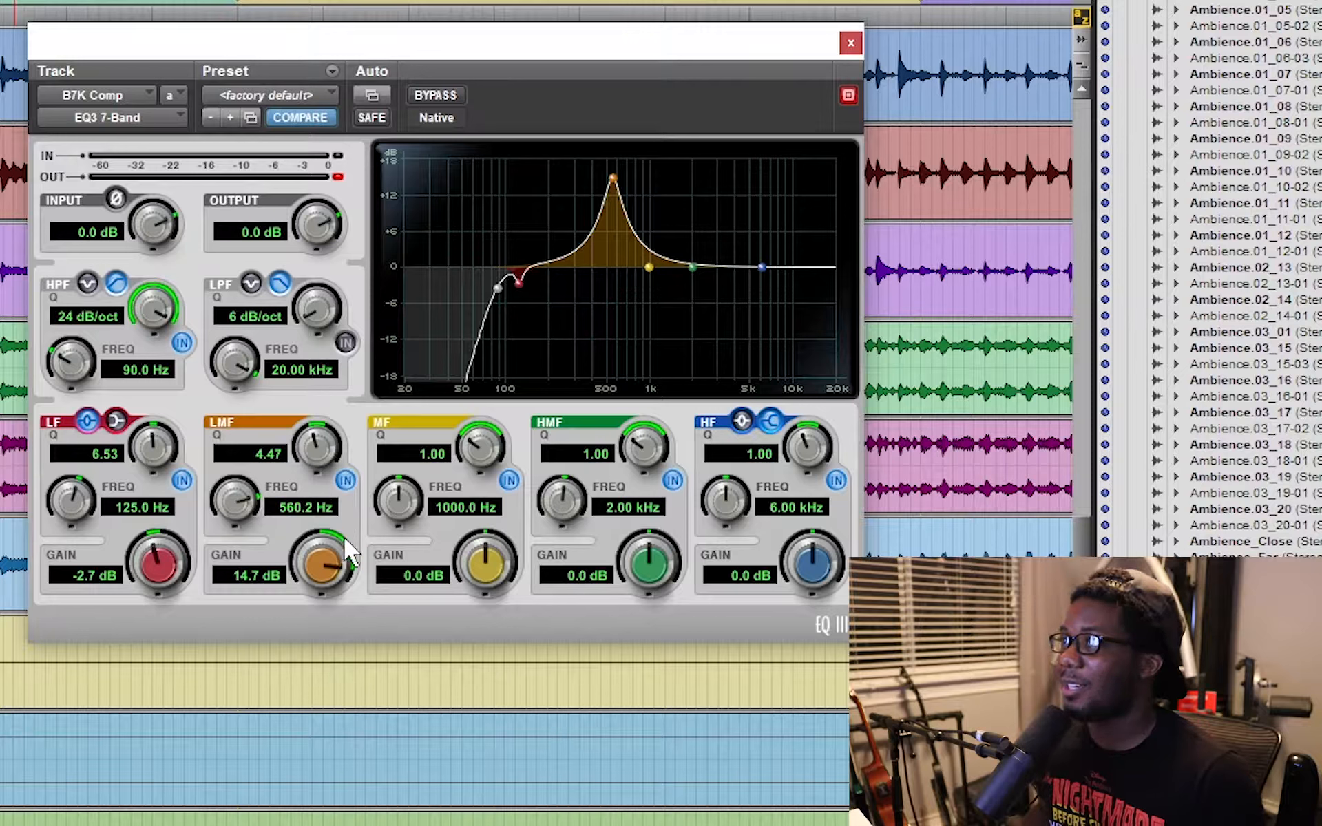
{"action": "left_click", "coordinate": [346, 480]}
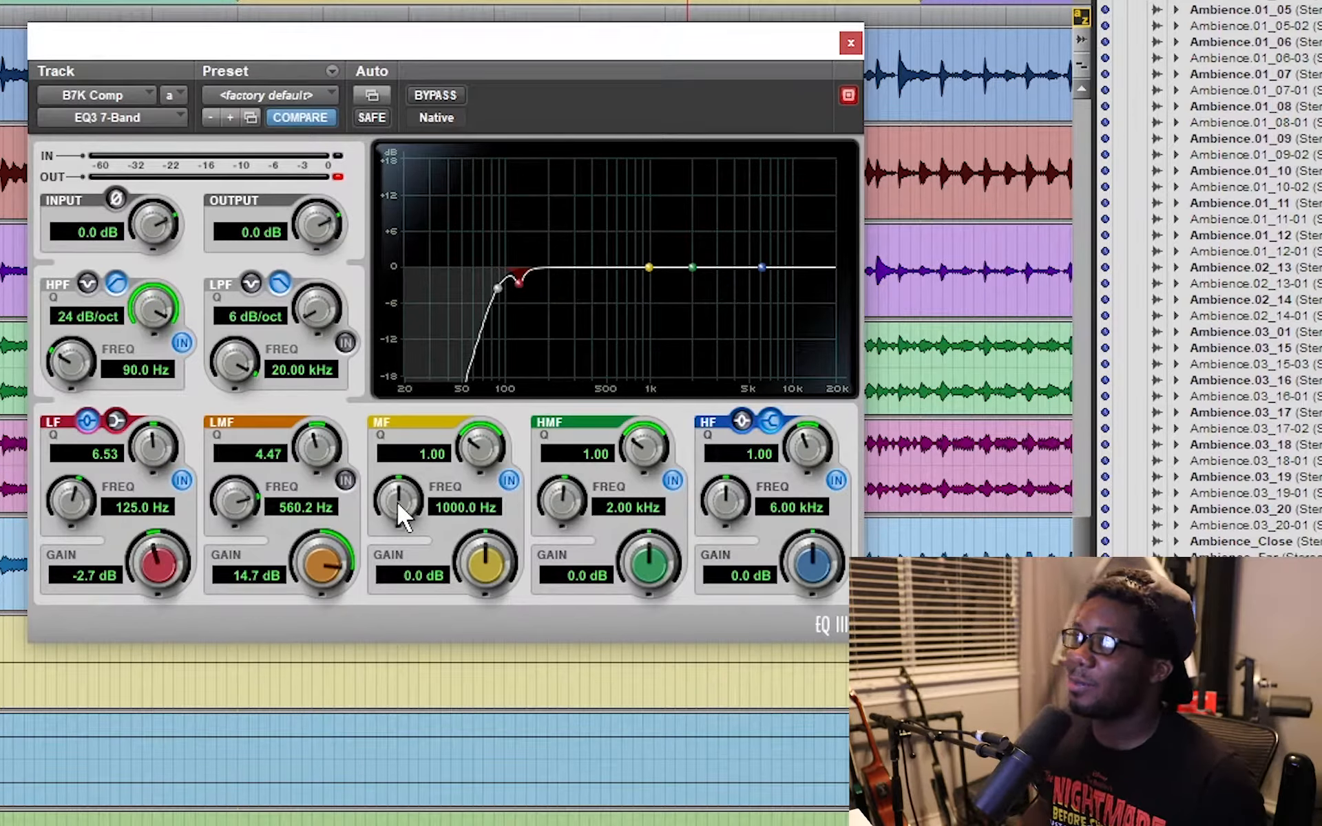
Boost the MF band by 13.1 dB at a Q of 5.89 and tune it to 1.63 kHz during playback
{"action": "left_click_drag", "start_coordinate": [398, 502], "coordinate": [417, 446]}
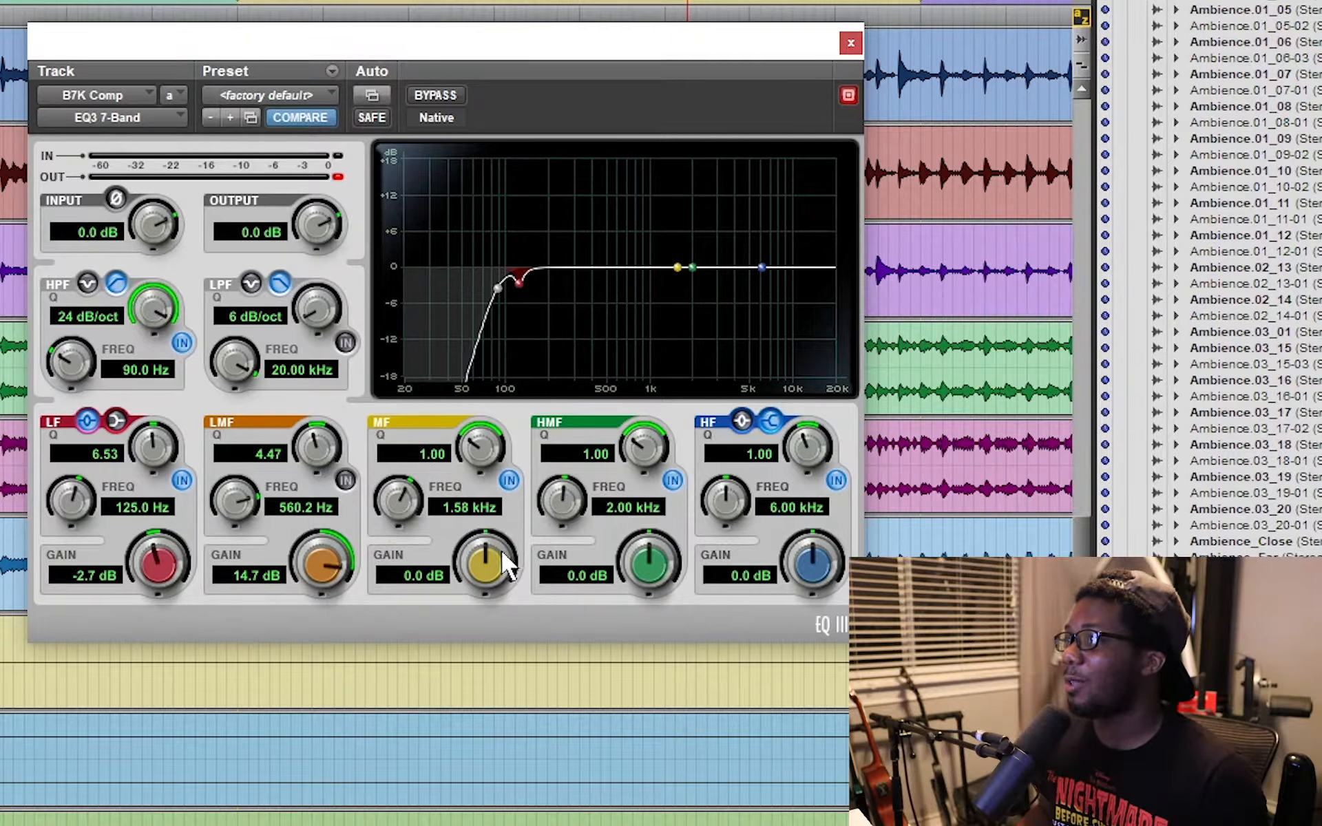
{"action": "mouse_move", "coordinate": [501, 551]}
{"action": "left_mouse_down"}
{"action": "mouse_move", "coordinate": [487, 470]}
{"action": "mouse_move", "coordinate": [492, 528]}
{"action": "left_mouse_up"}
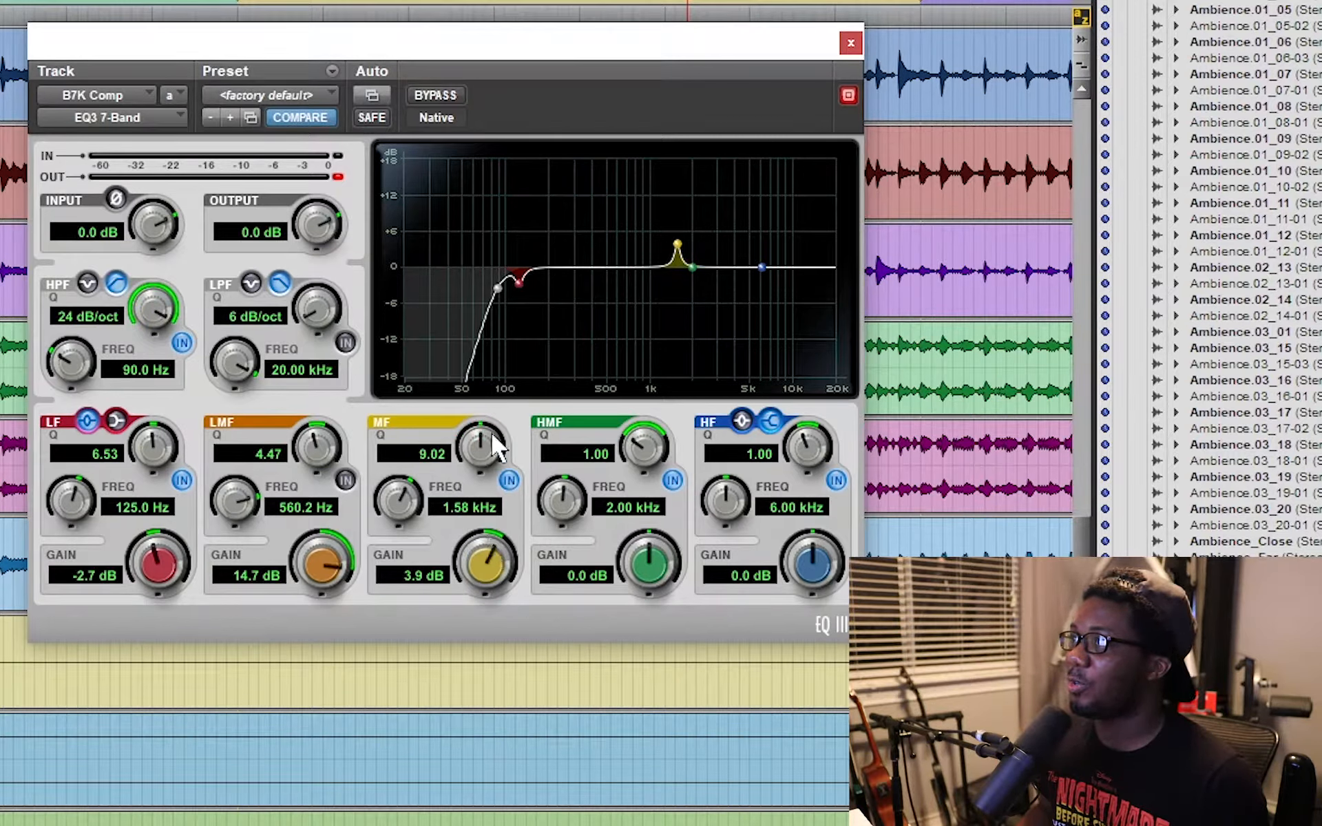
{"action": "left_click_drag", "start_coordinate": [491, 435], "coordinate": [482, 403]}
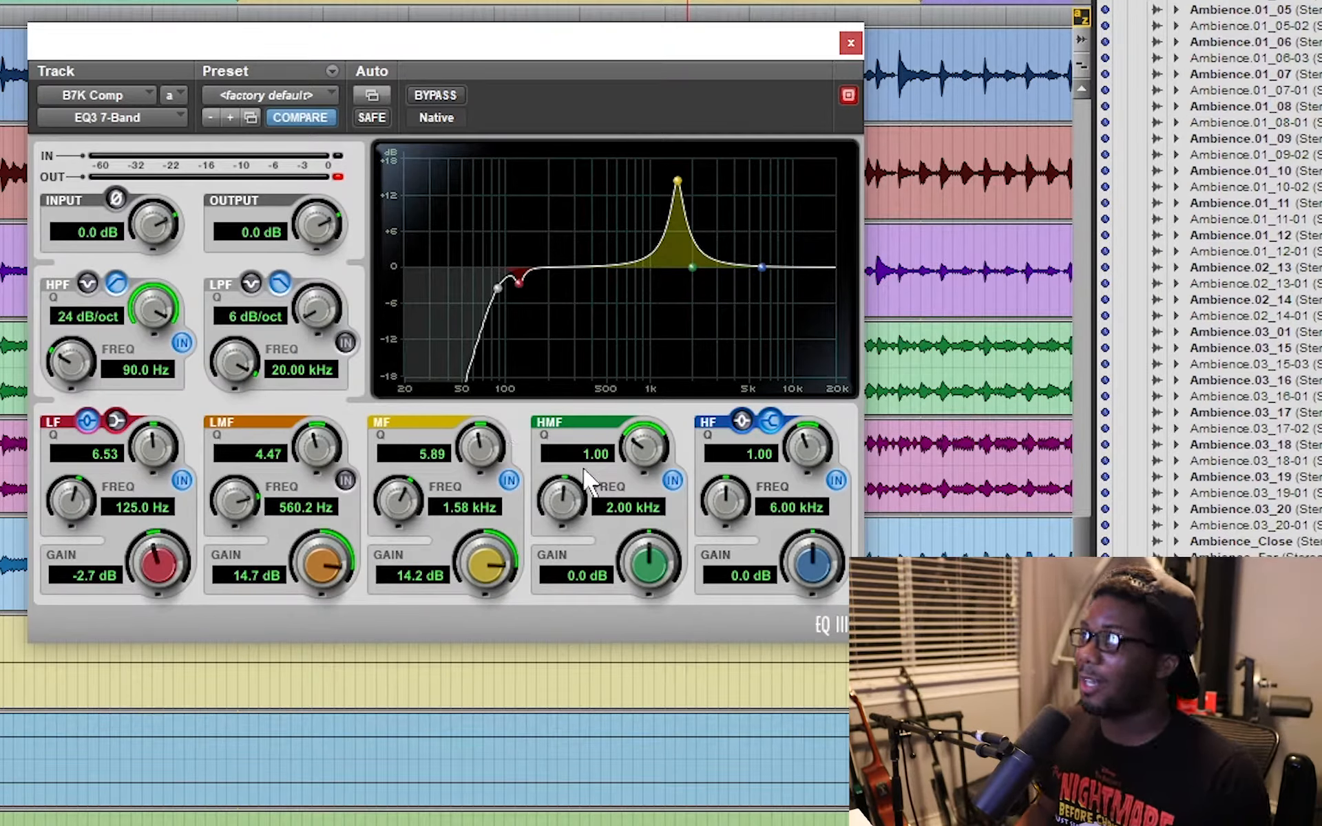
{"action": "left_click_drag", "start_coordinate": [484, 584], "coordinate": [484, 589]}
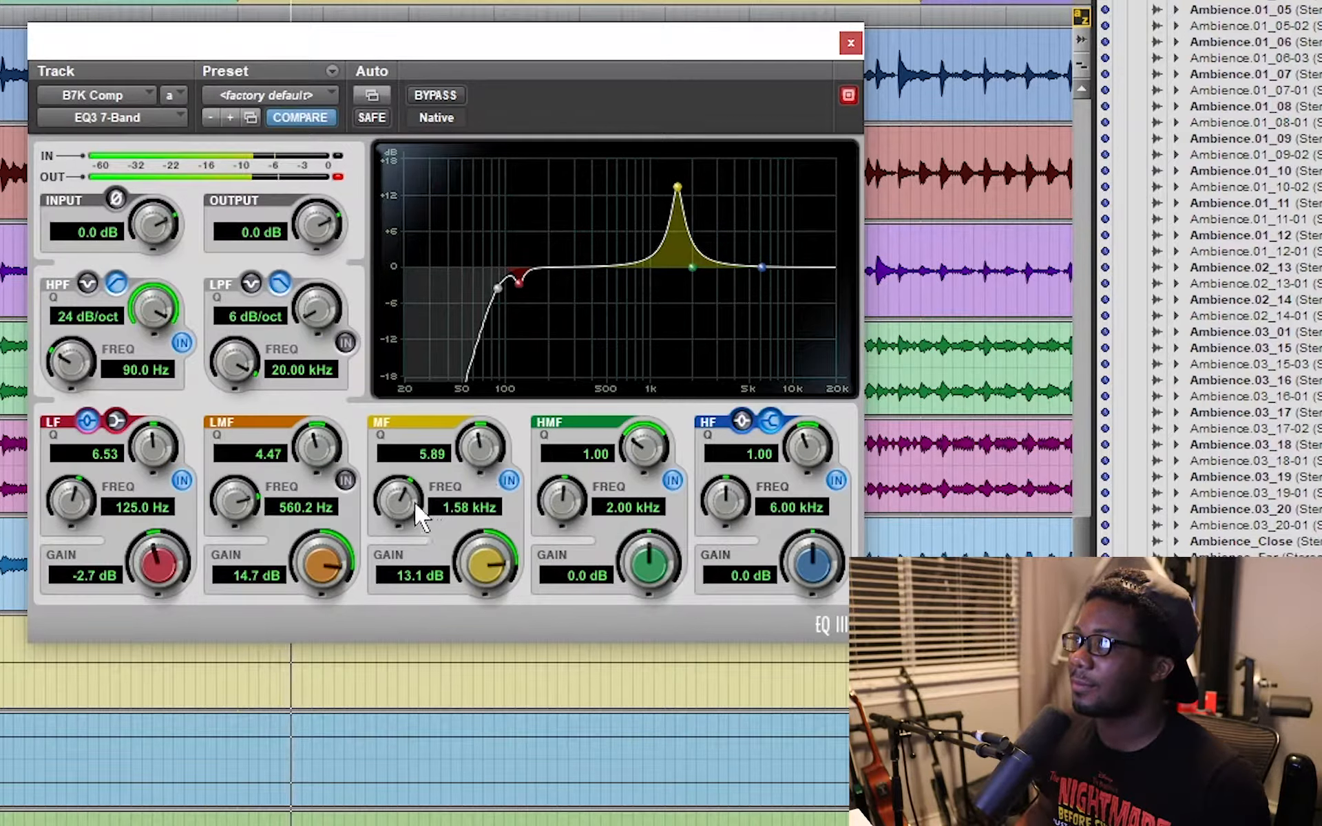
{"action": "left_click_drag", "start_coordinate": [414, 502], "coordinate": [392, 532]}
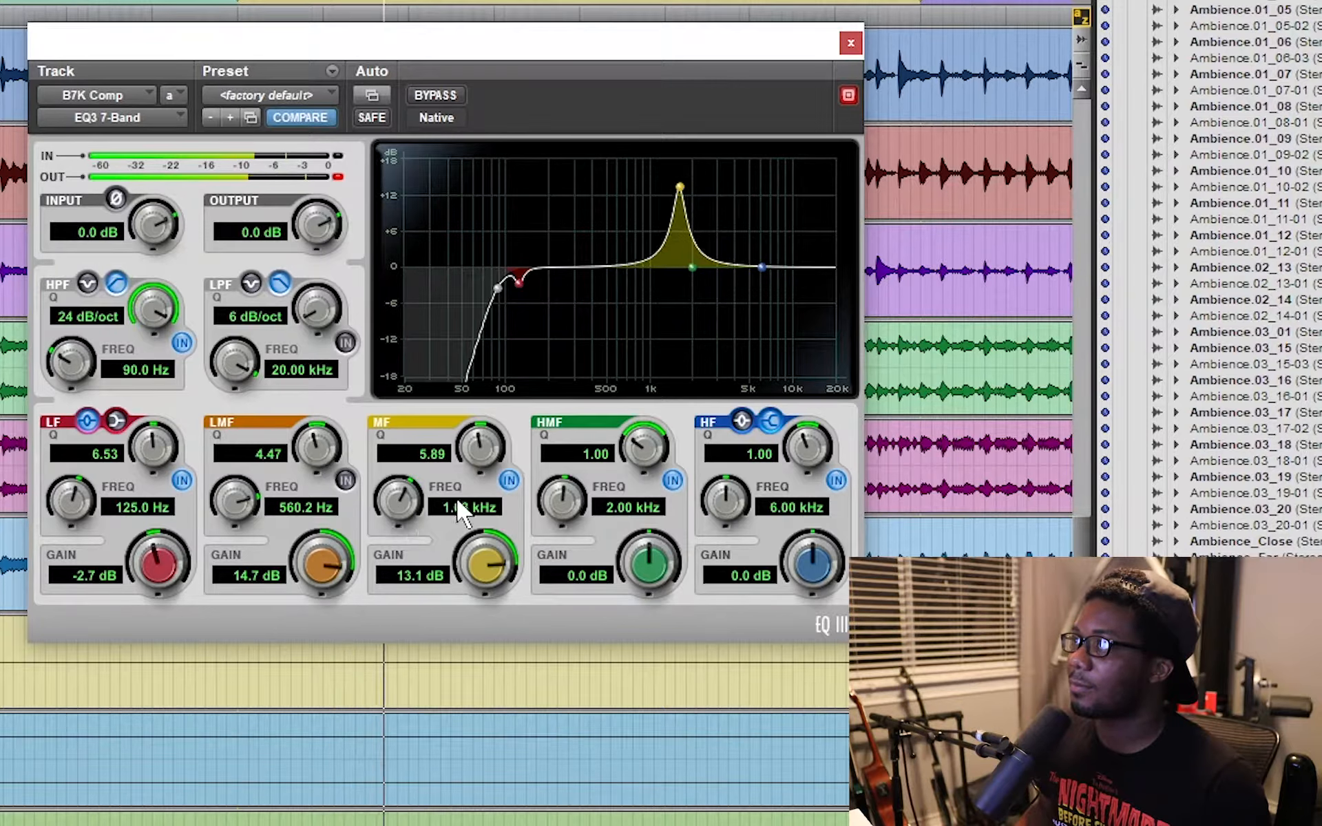
Compare the MF boost on and off, leave the band off, and close the B7K Comp EQ
{"action": "left_click", "coordinate": [514, 478]}
{"action": "left_click", "coordinate": [513, 478]}
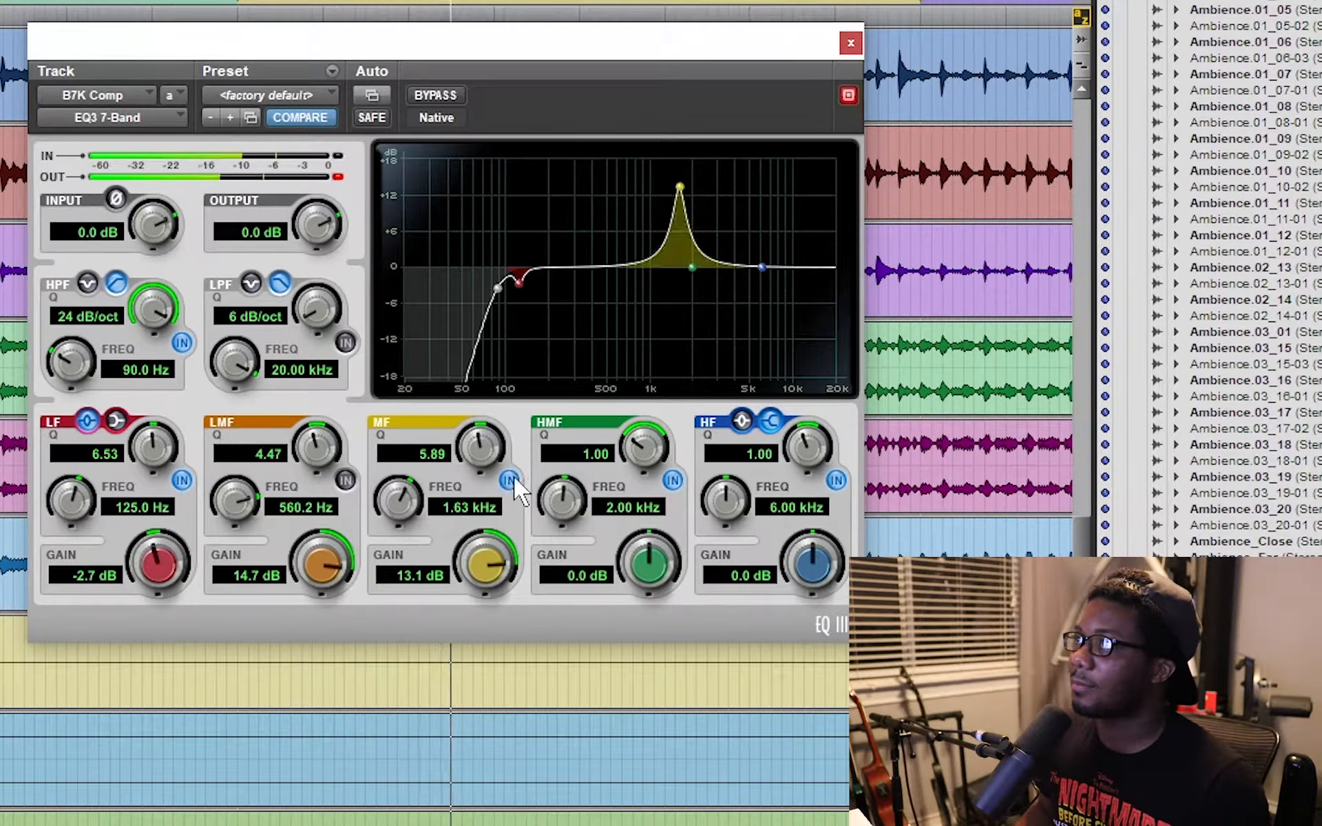
{"action": "left_click", "coordinate": [513, 478]}
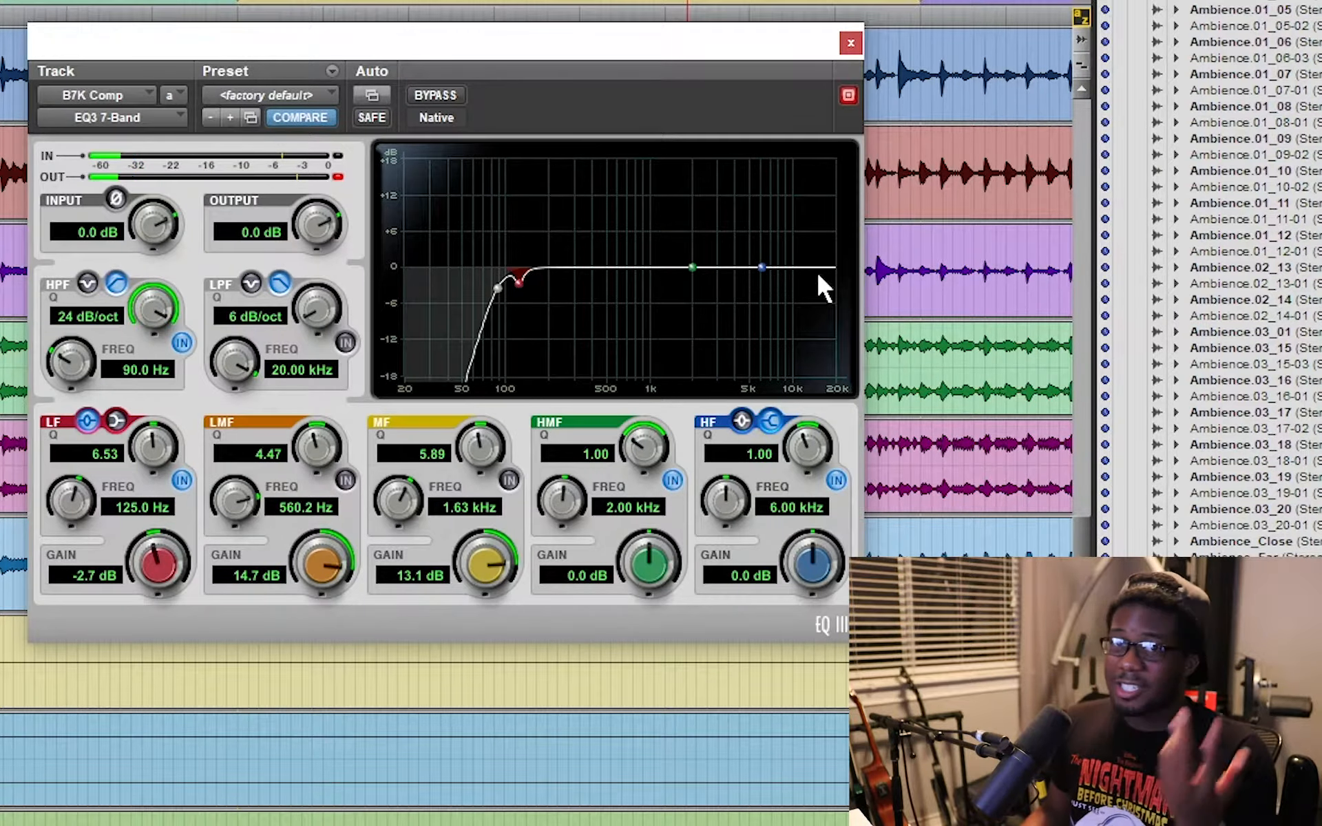
{"action": "left_click", "coordinate": [848, 46]}
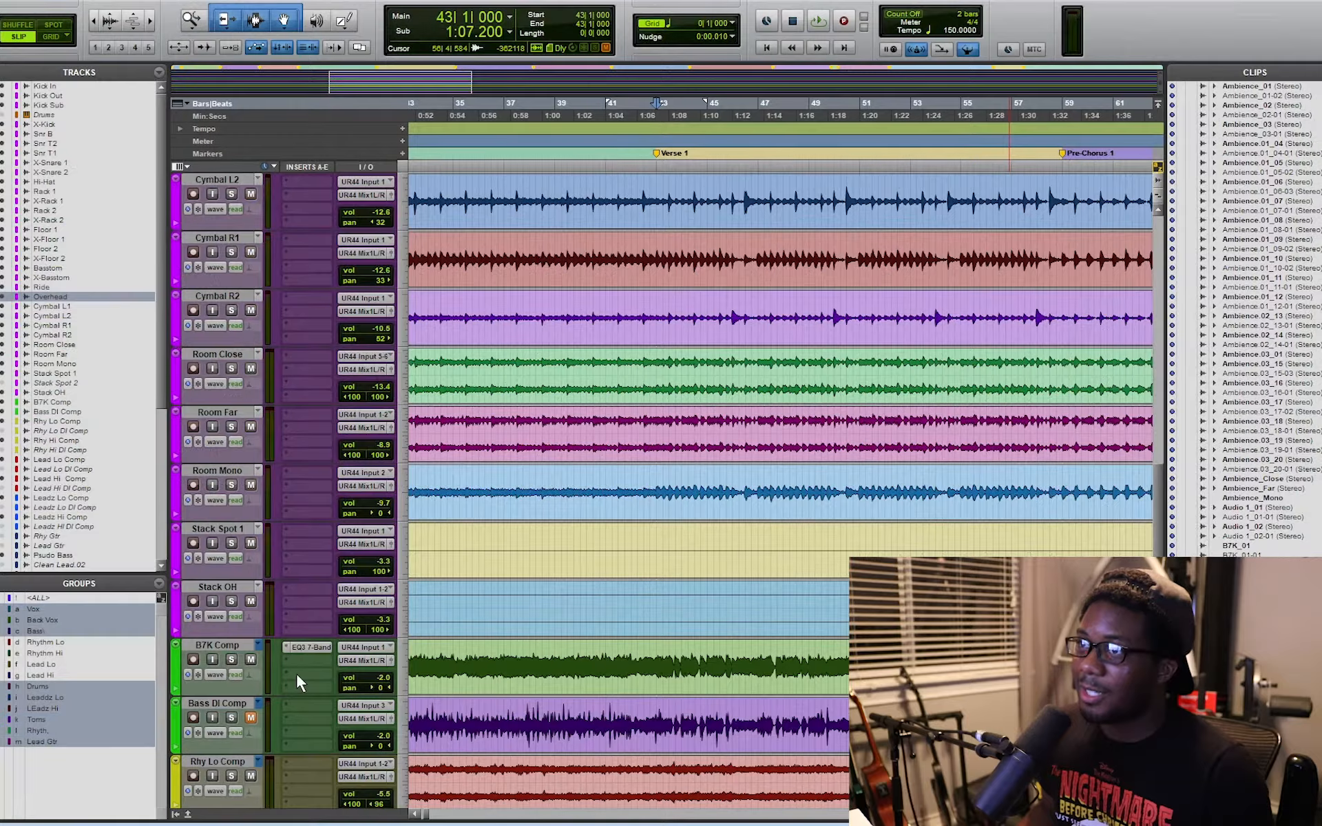
Insert a stereo multichannel EQ3 7-Band on the Rhy Lo Comp track
{"action": "scroll", "coordinate": [299, 691], "scroll_direction": "down", "scroll_amount": 5}
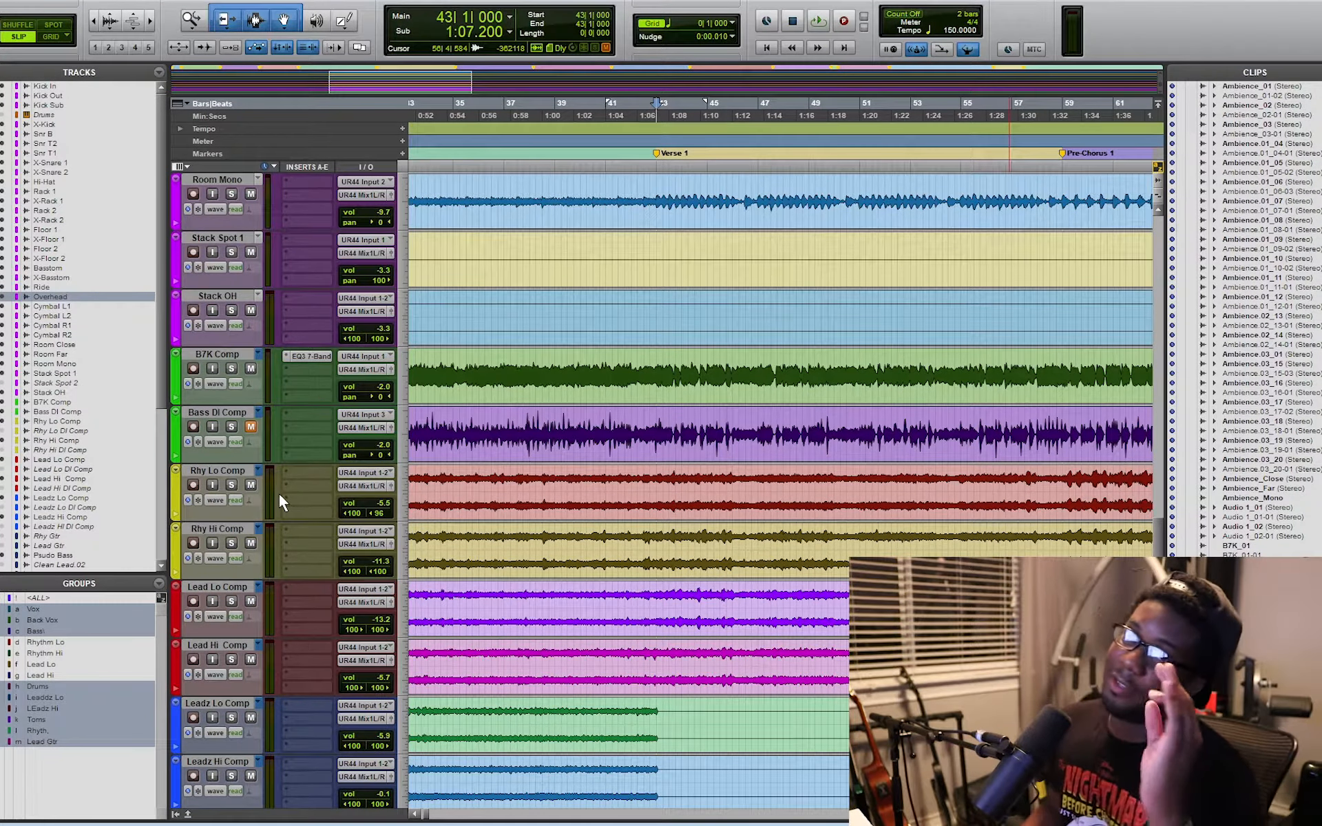
{"action": "left_click", "coordinate": [312, 476]}
{"action": "mouse_move", "coordinate": [398, 494]}
{"action": "mouse_move", "coordinate": [520, 497]}
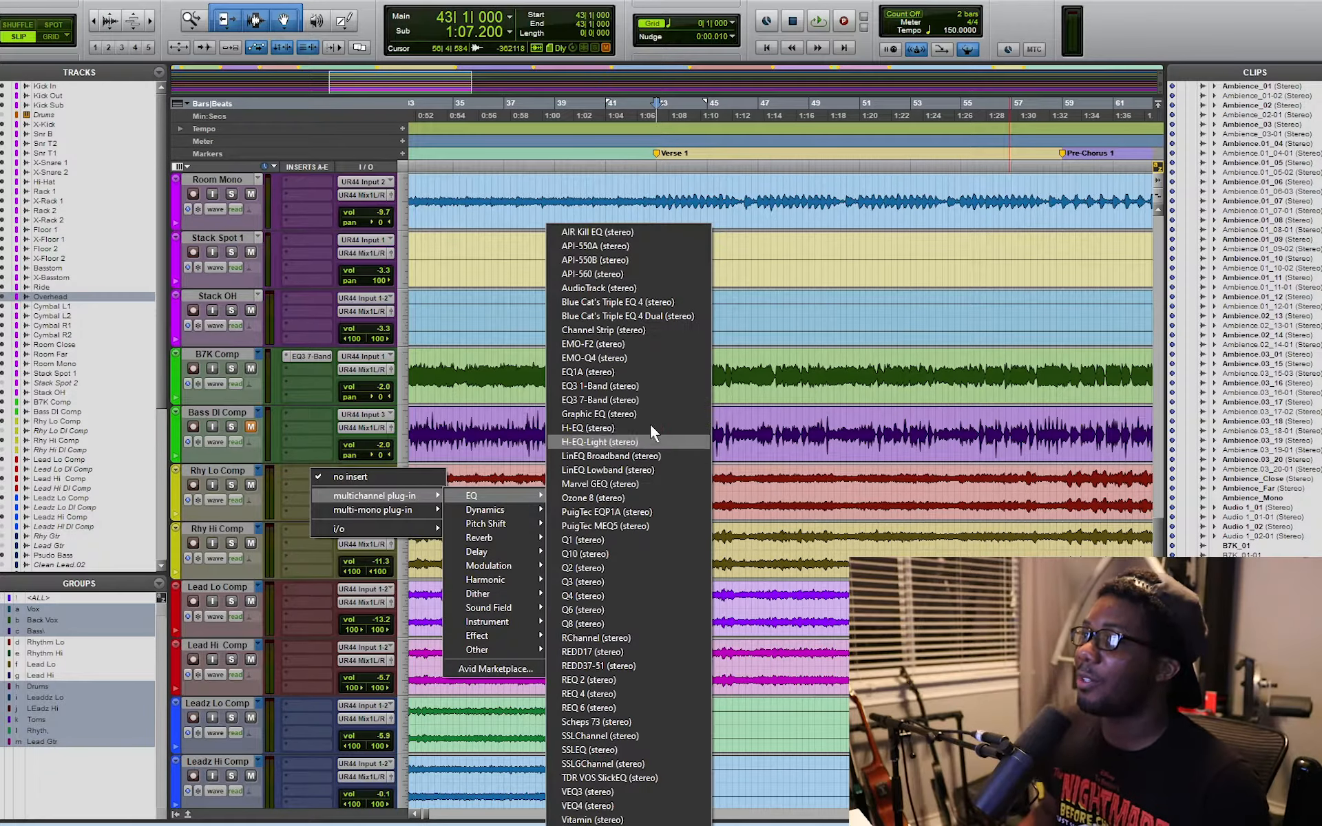
{"action": "left_click", "coordinate": [634, 401]}
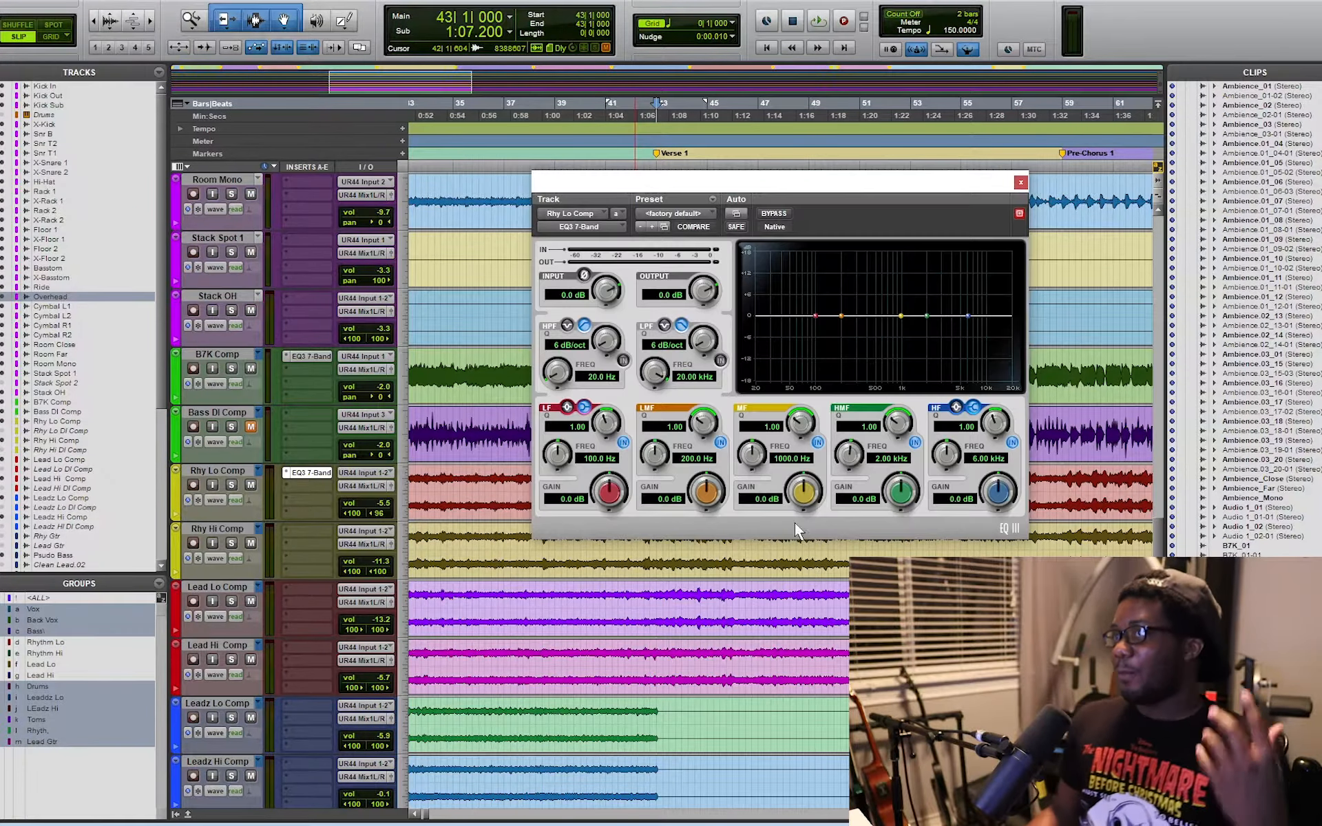
Enable the high-pass filter on Rhy Lo Comp with a 24 dB/oct slope at 120 Hz
{"action": "left_click", "coordinate": [622, 359]}
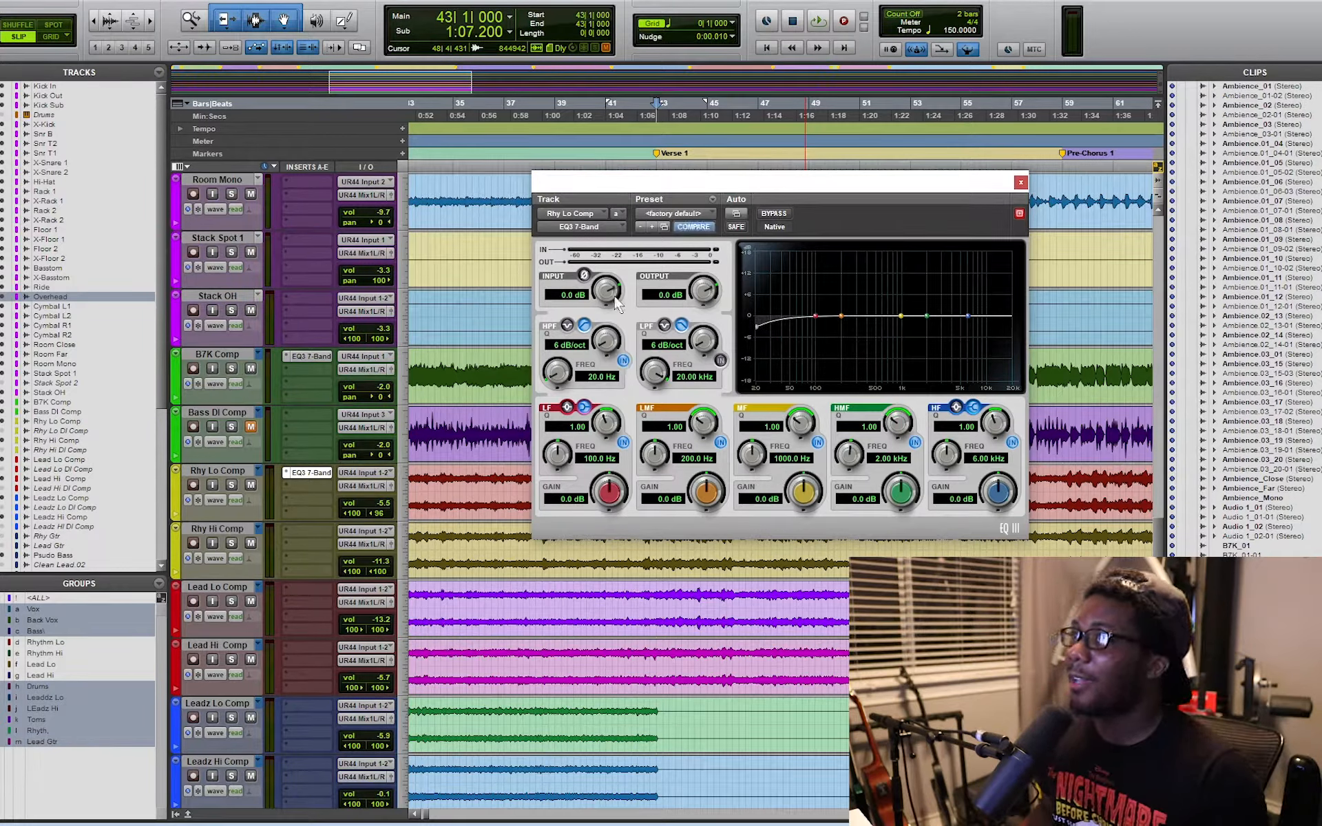
{"action": "left_click_drag", "start_coordinate": [619, 355], "coordinate": [622, 341]}
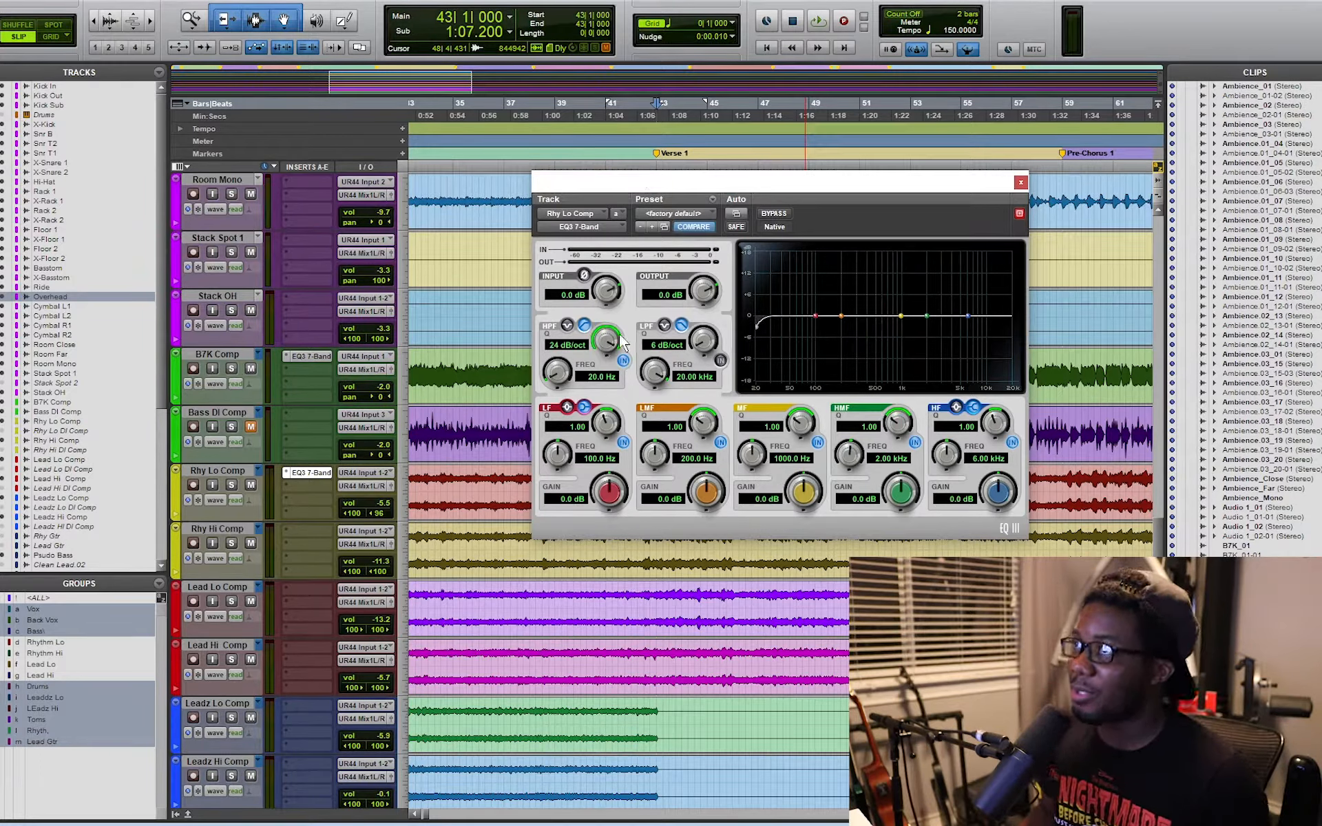
{"action": "left_click", "coordinate": [596, 378]}
{"action": "type", "text": "120"}
{"action": "key", "text": "Return"}
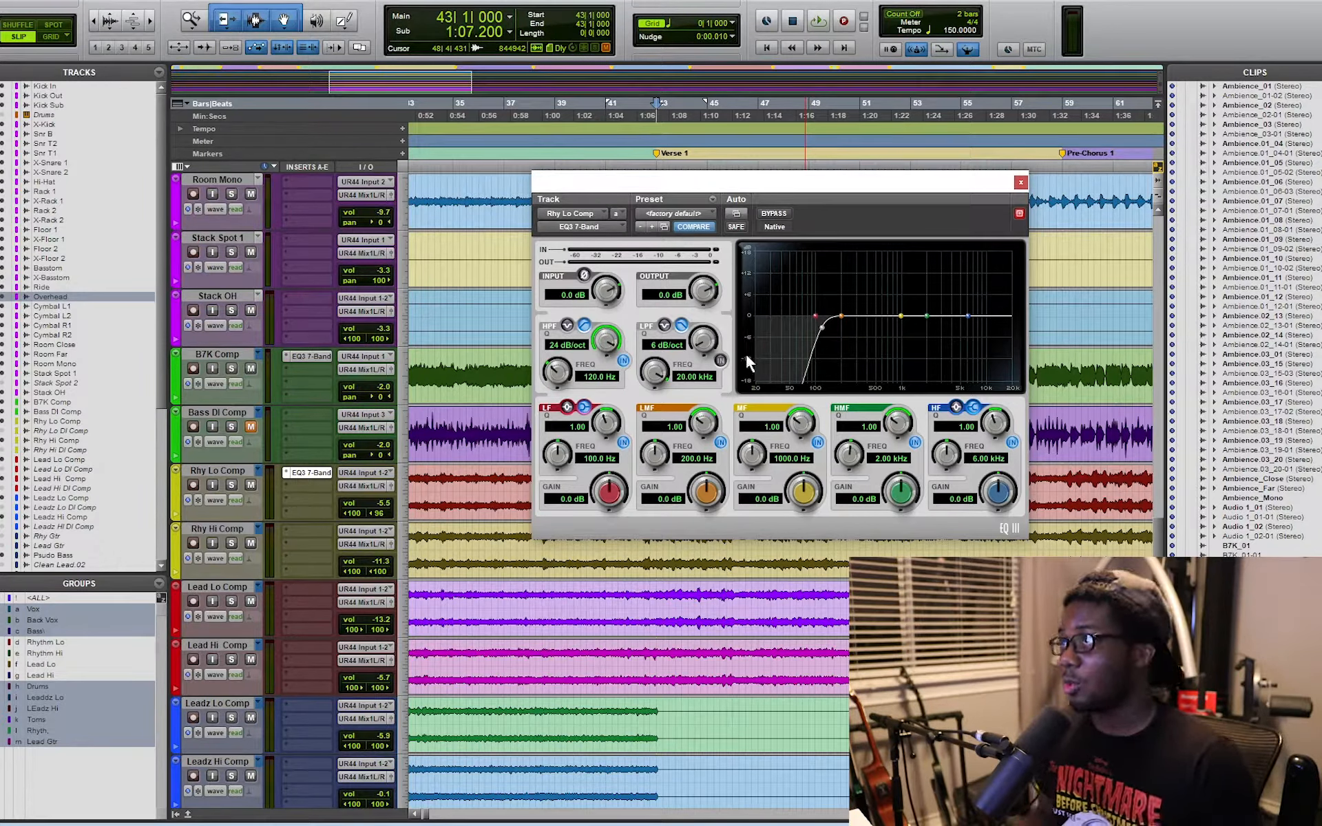
Try the high-pass filter at 150 Hz and return it to 120 Hz
{"action": "left_click", "coordinate": [596, 376]}
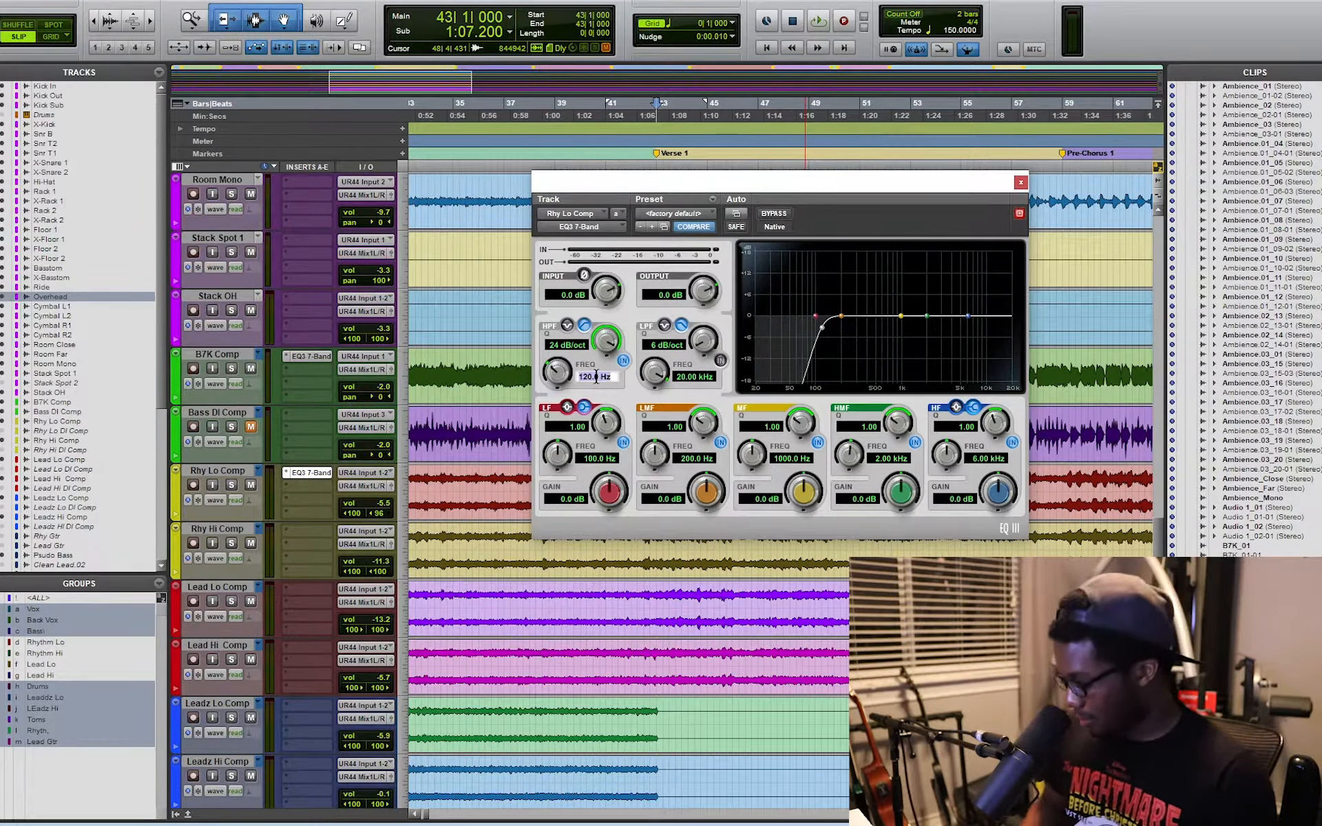
{"action": "type", "text": "150"}
{"action": "key", "text": "Return"}
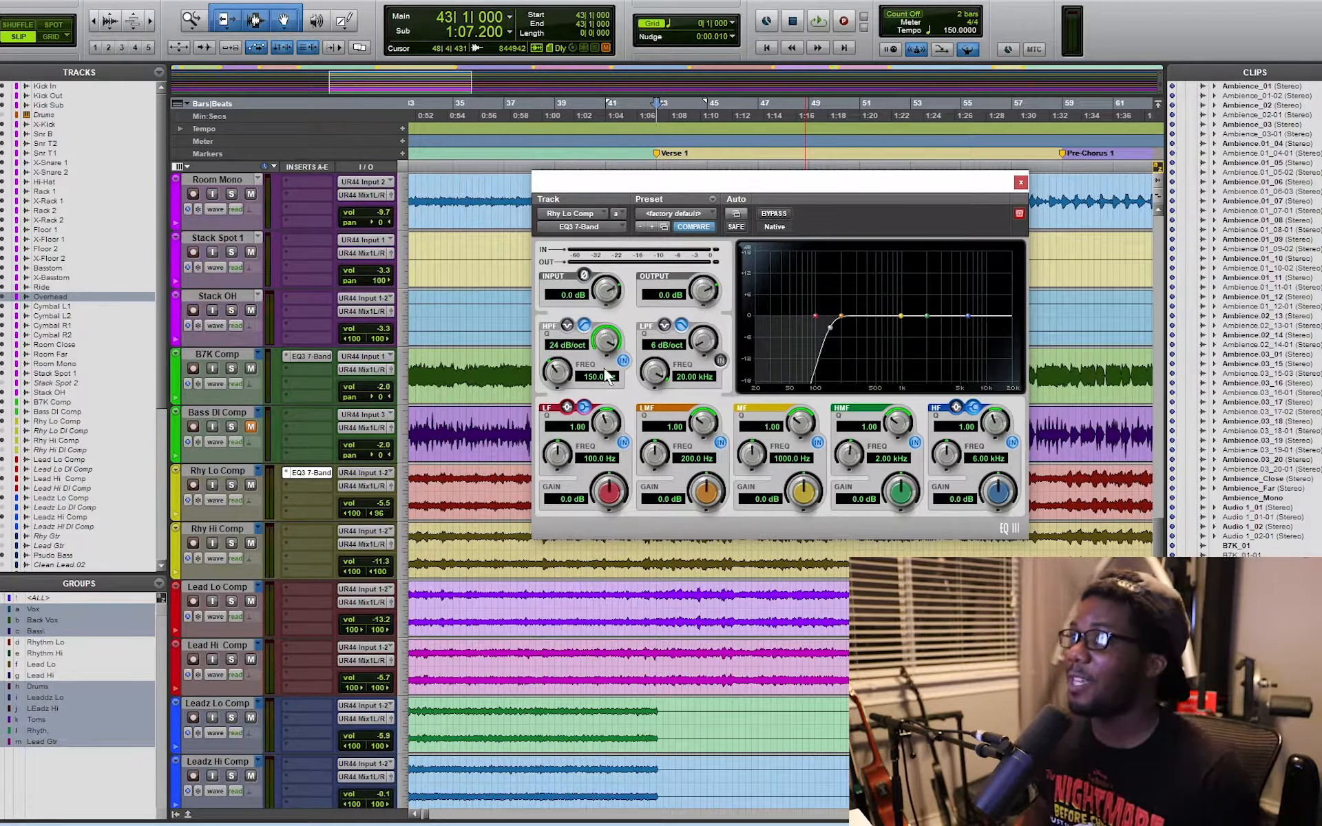
{"action": "left_click", "coordinate": [611, 377]}
{"action": "type", "text": "120"}
{"action": "key", "text": "Return"}
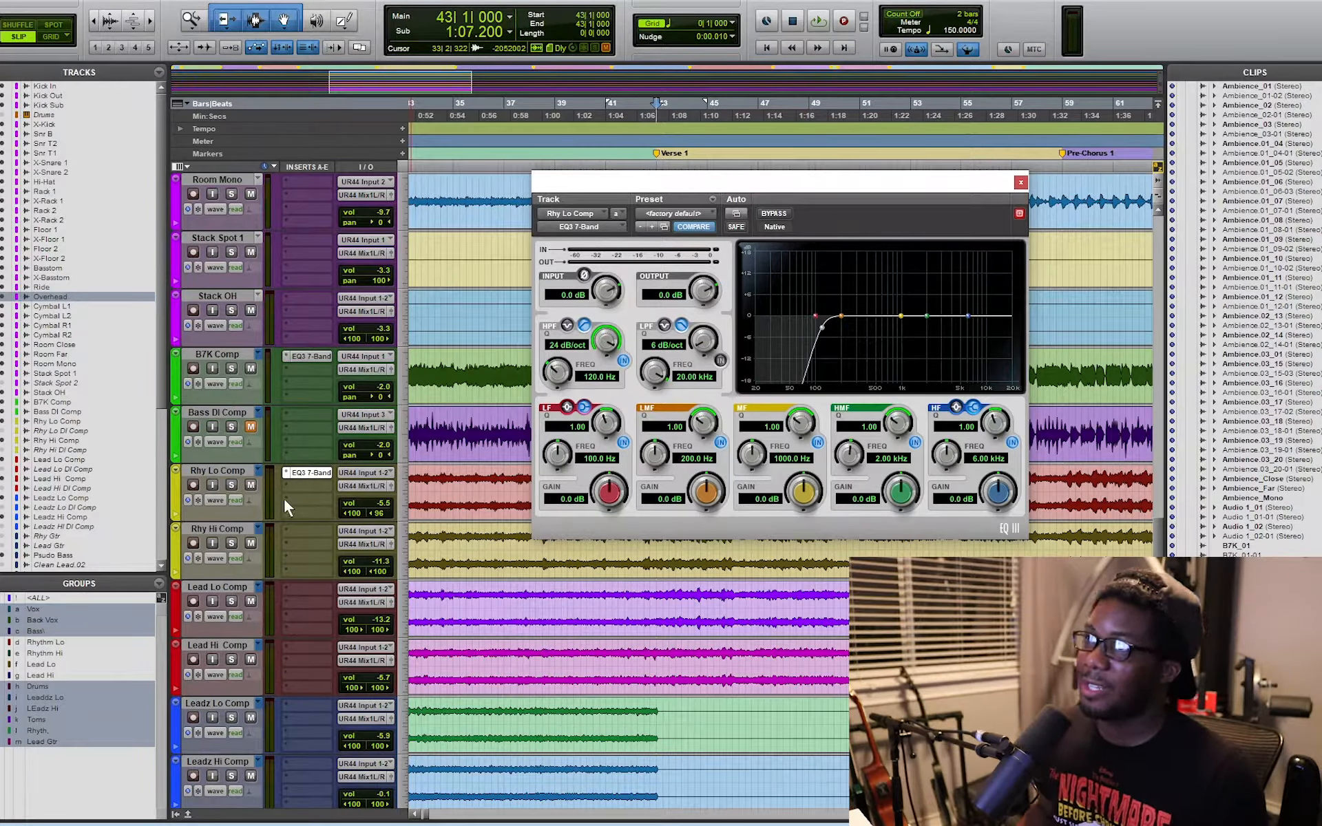
Solo B7K Comp and Rhy Lo Comp and compare the high-pass filter on and off during playback, leaving it on
{"action": "key", "text": "shift+s"}
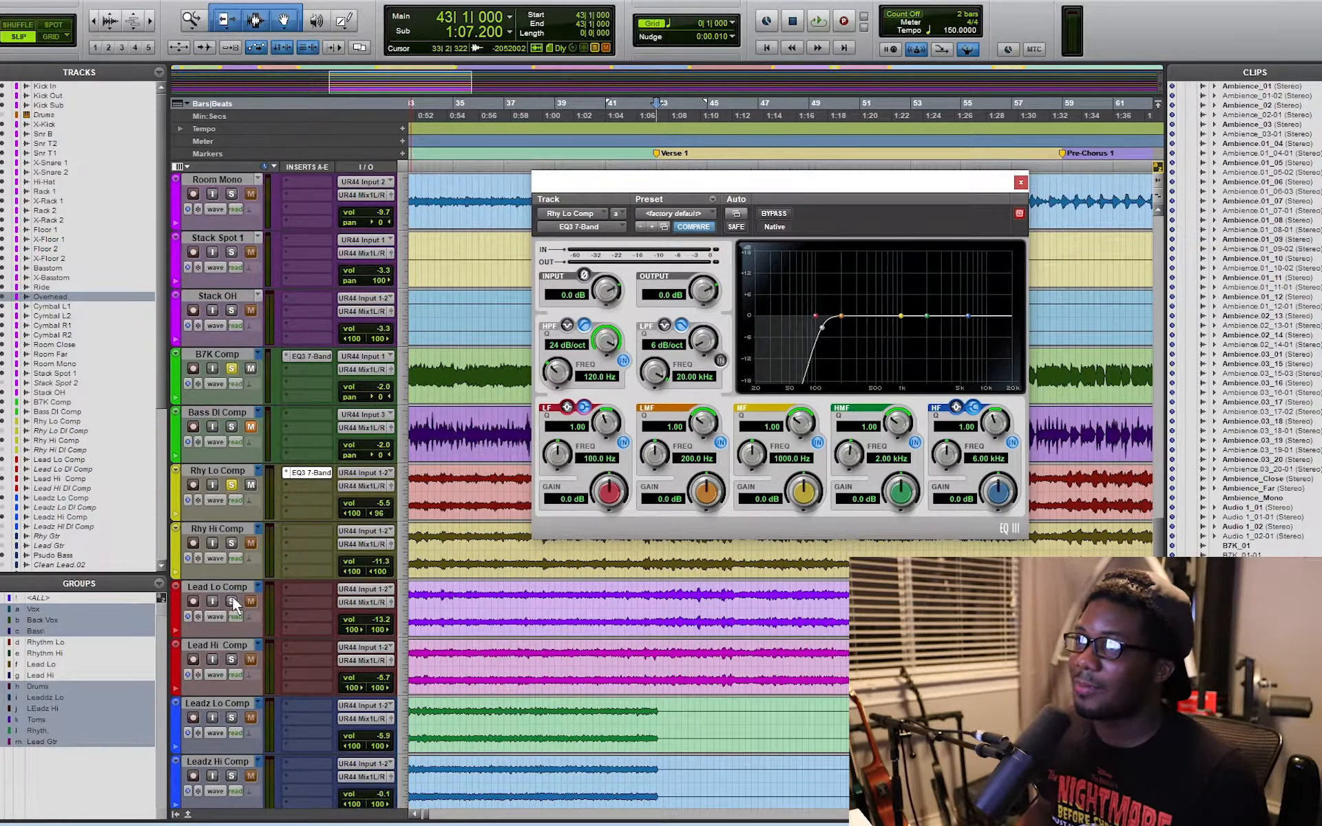
{"action": "left_click_drag", "start_coordinate": [803, 194], "coordinate": [1055, 205]}
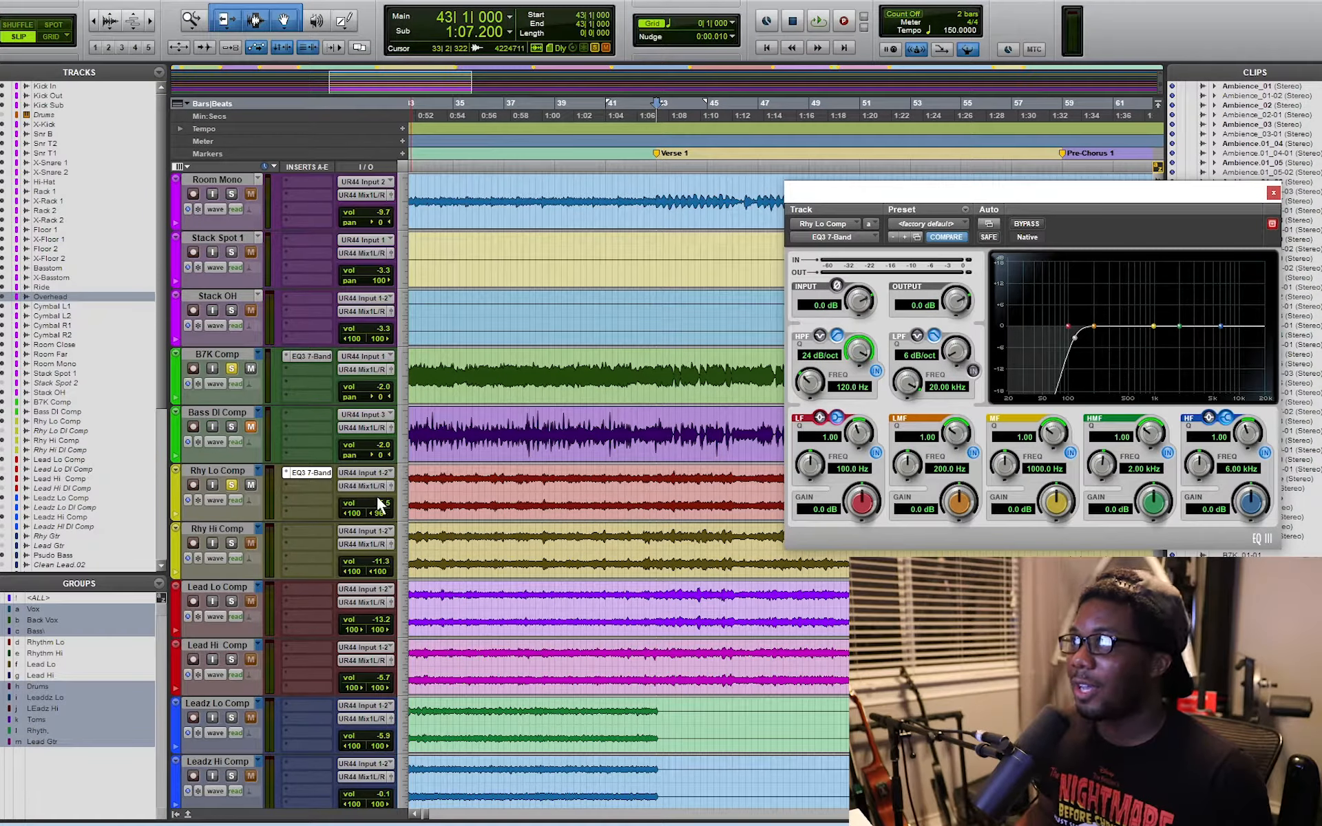
{"action": "key", "text": "space"}
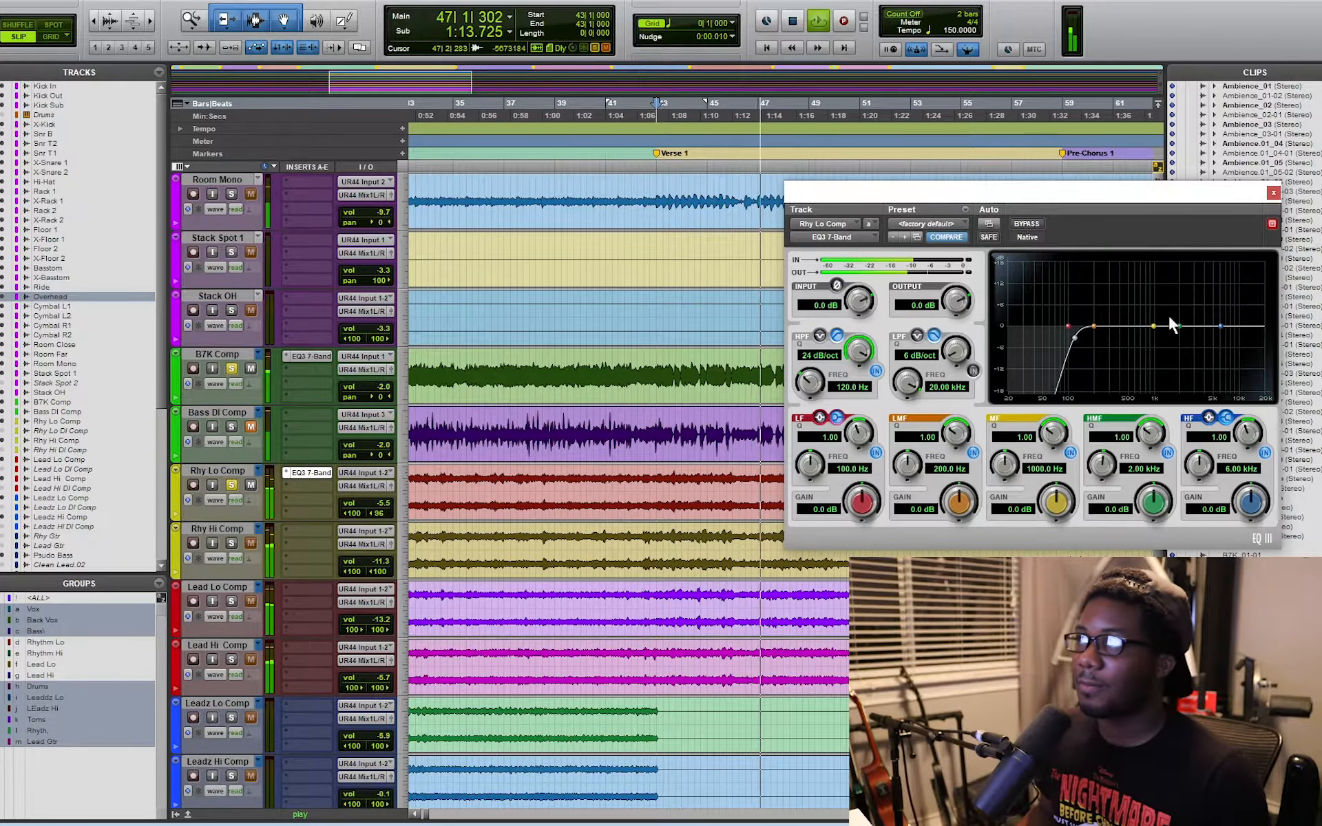
{"action": "left_click", "coordinate": [875, 372]}
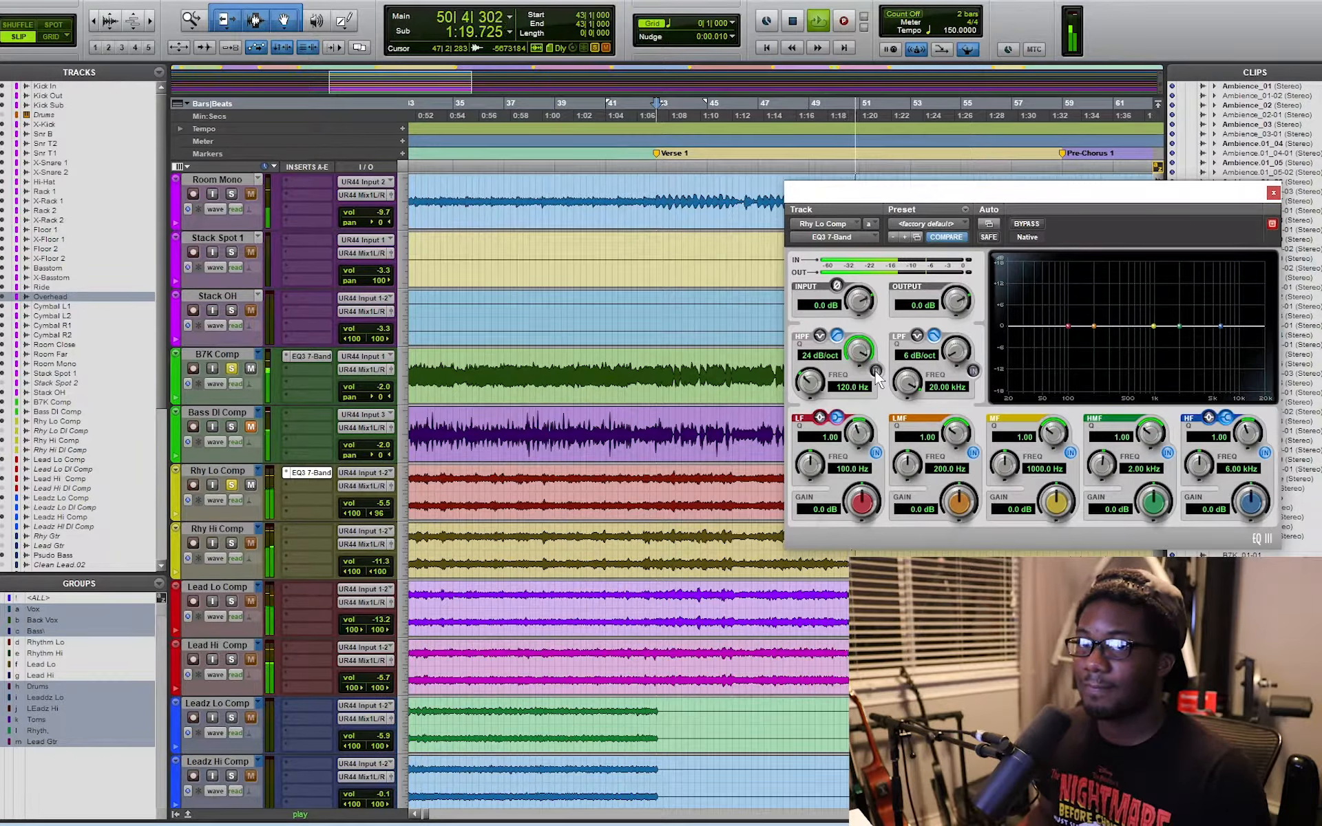
{"action": "key", "text": "space"}
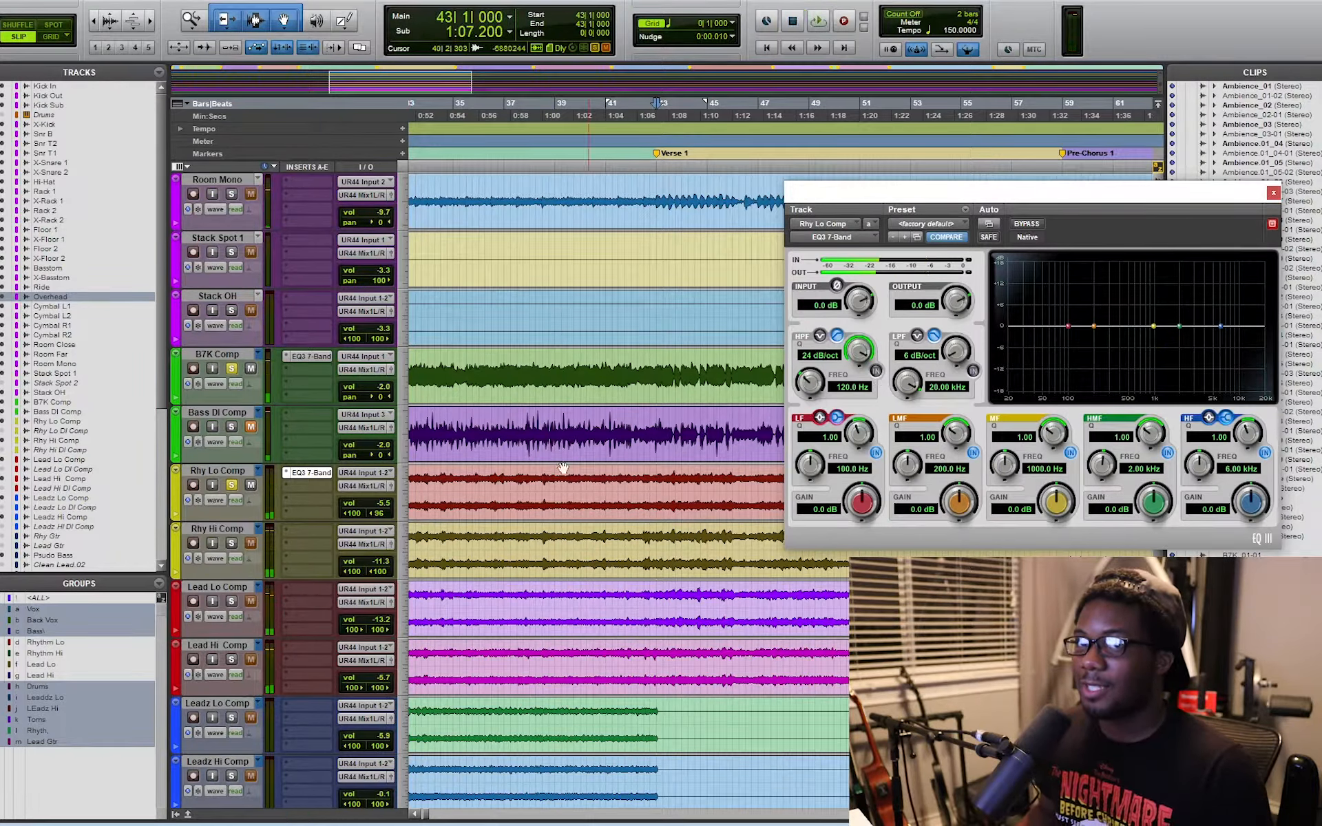
{"action": "left_click", "coordinate": [875, 371]}
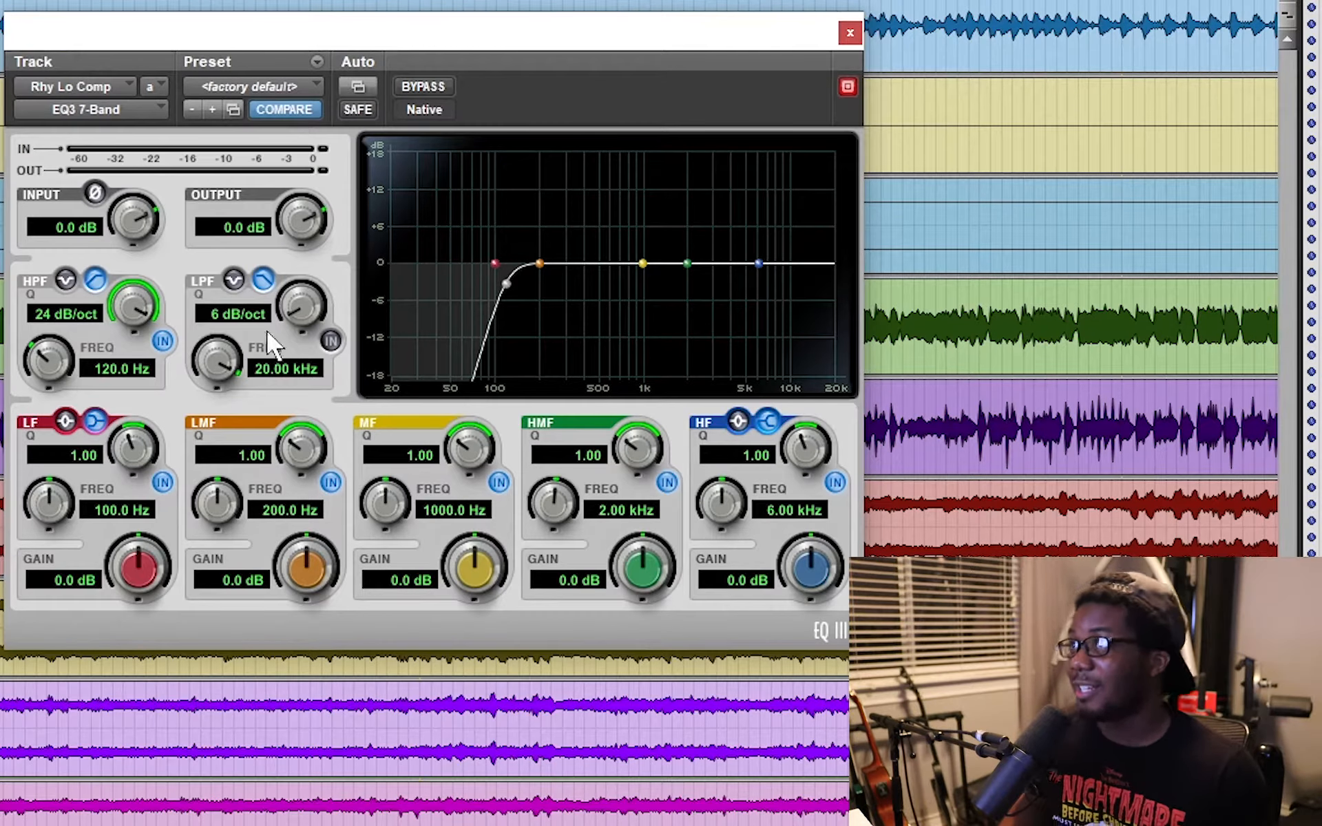
Enable the low-pass filter on Rhy Lo Comp with a 24 dB/oct slope at 9 kHz
{"action": "left_click", "coordinate": [331, 339]}
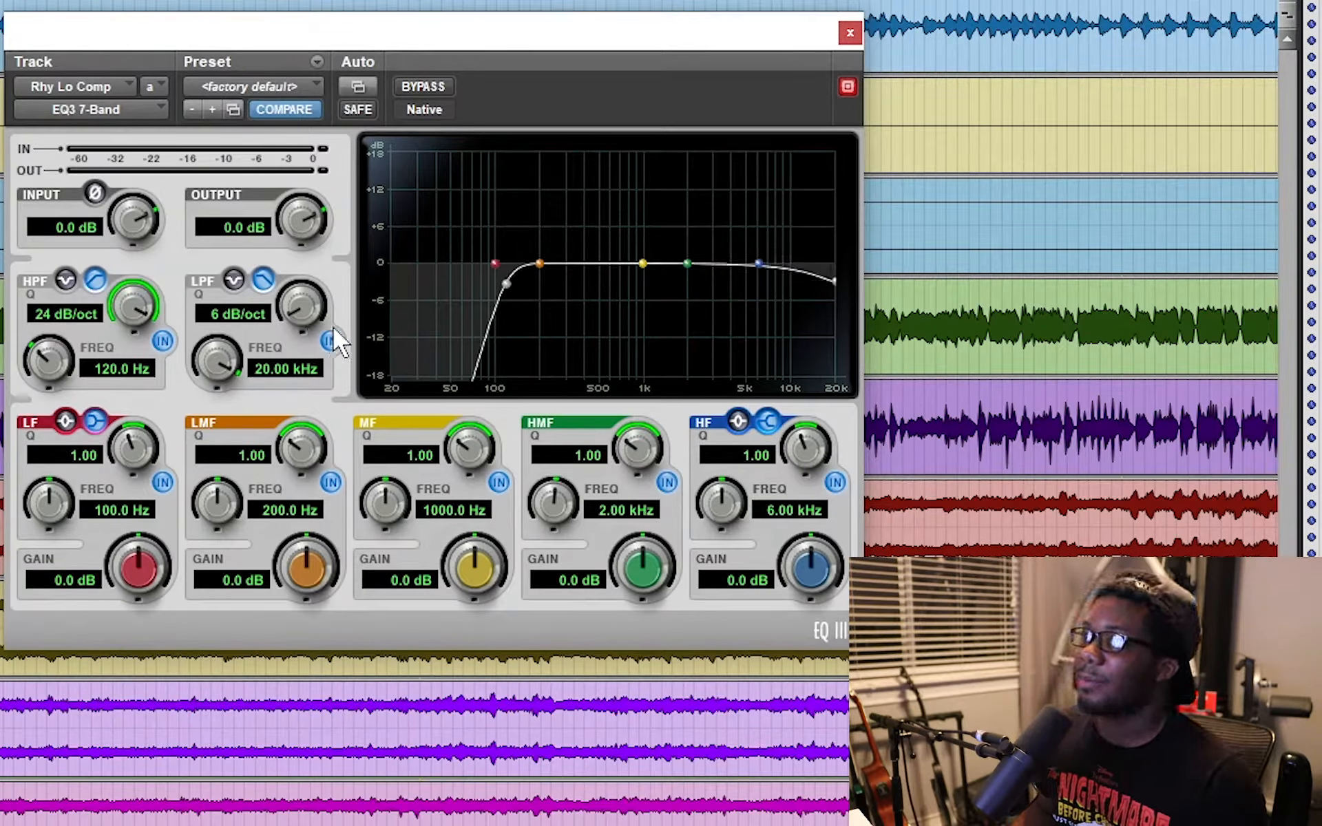
{"action": "left_click_drag", "start_coordinate": [306, 308], "coordinate": [290, 228]}
{"action": "left_click", "coordinate": [268, 368]}
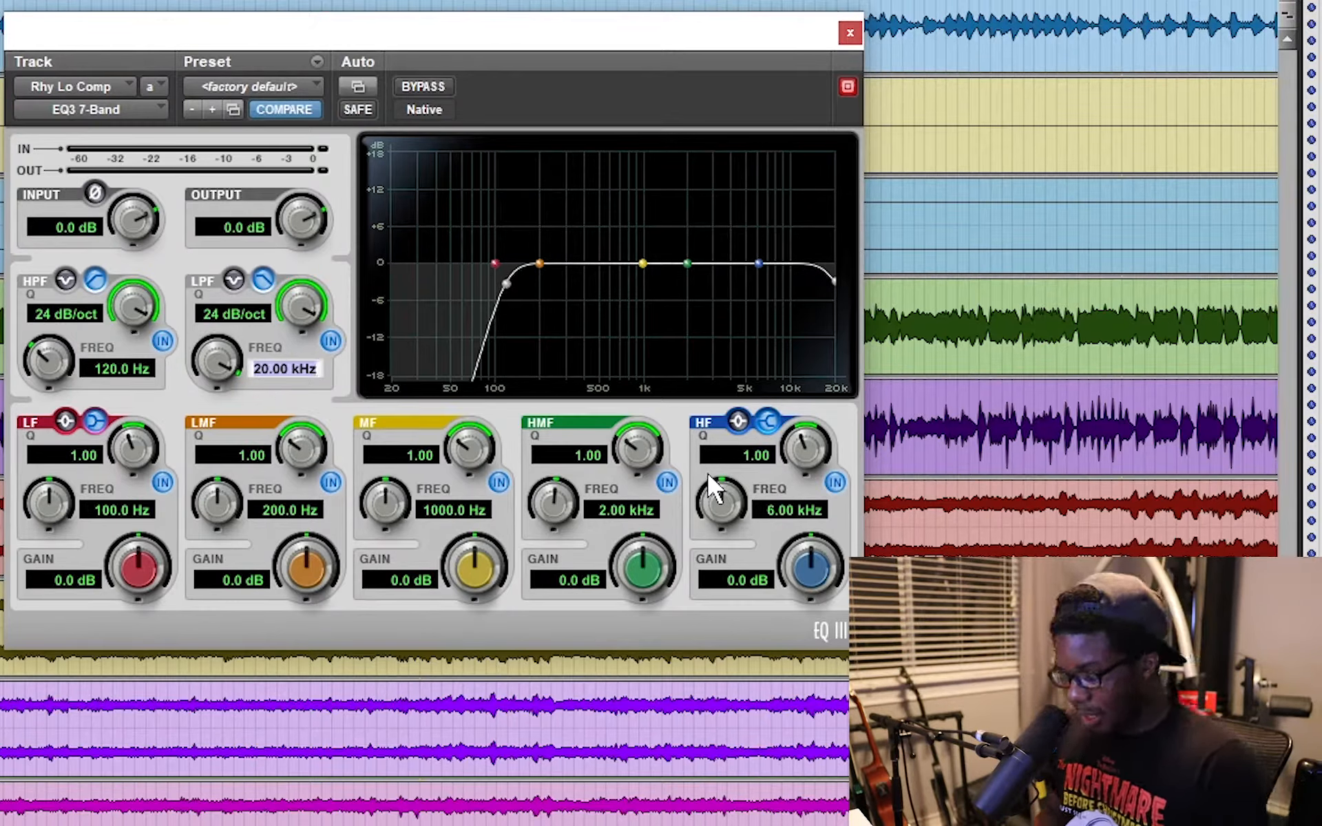
{"action": "type", "text": "9k"}
{"action": "key", "text": "Return"}
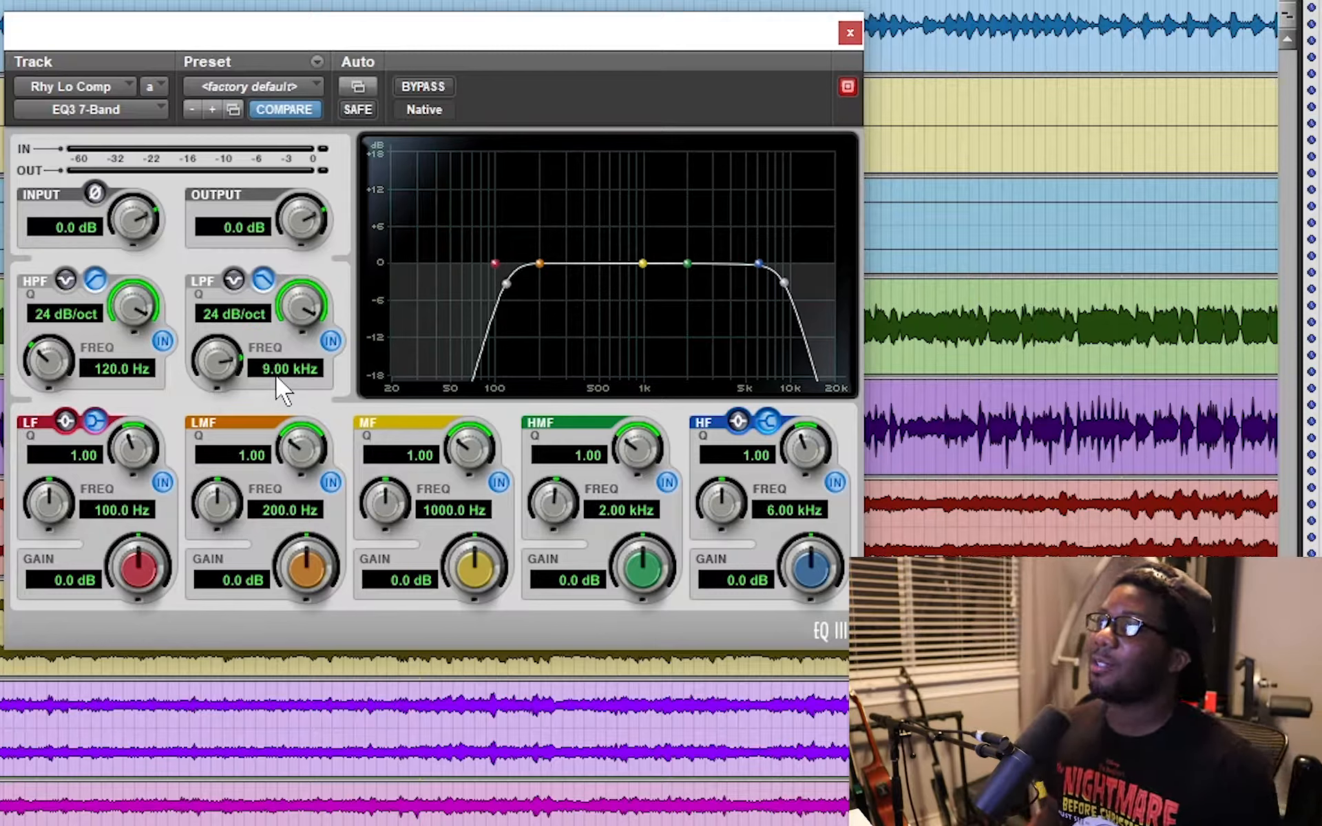
Set the low-pass filter to 16 kHz and compare it off and on during playback
{"action": "left_click", "coordinate": [302, 371]}
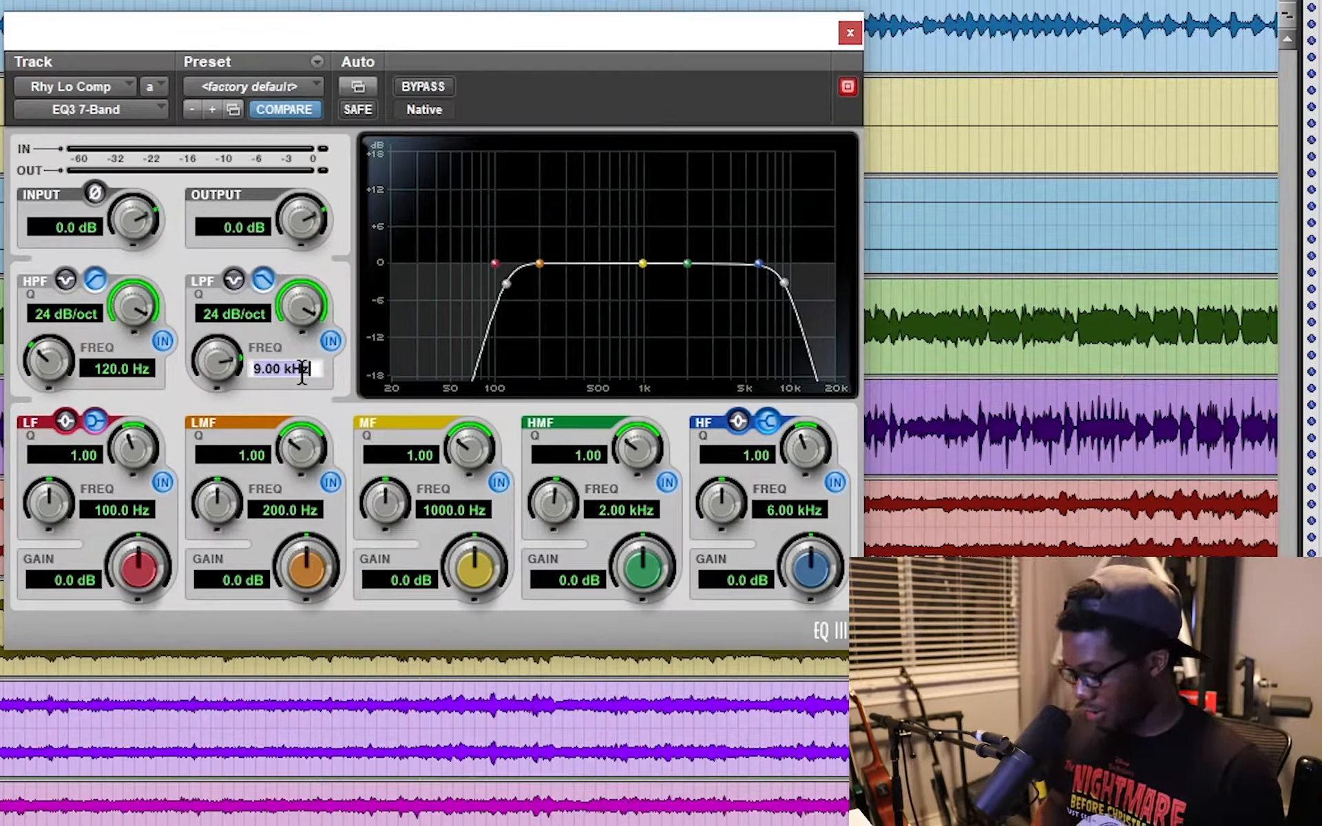
{"action": "type", "text": "16k"}
{"action": "key", "text": "Return"}
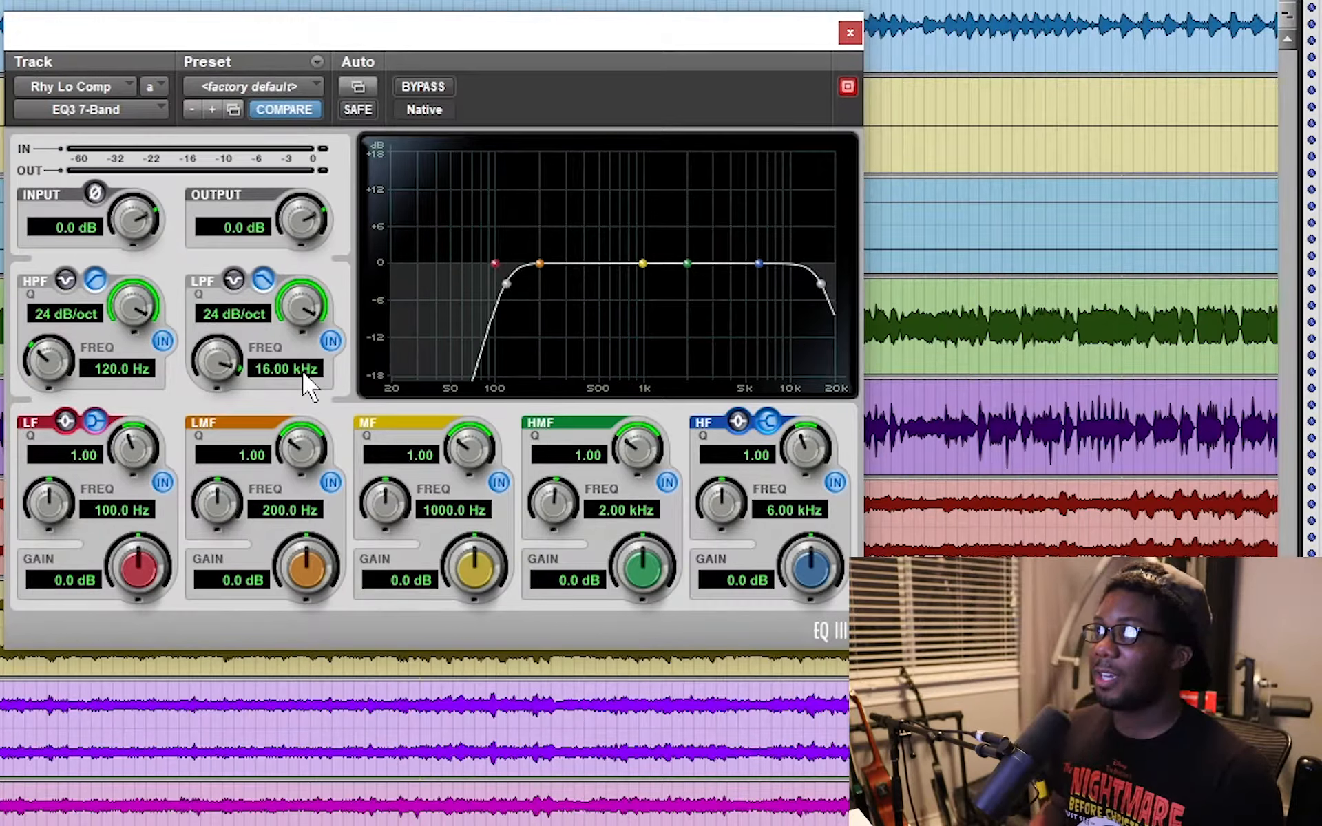
{"action": "left_click", "coordinate": [332, 341]}
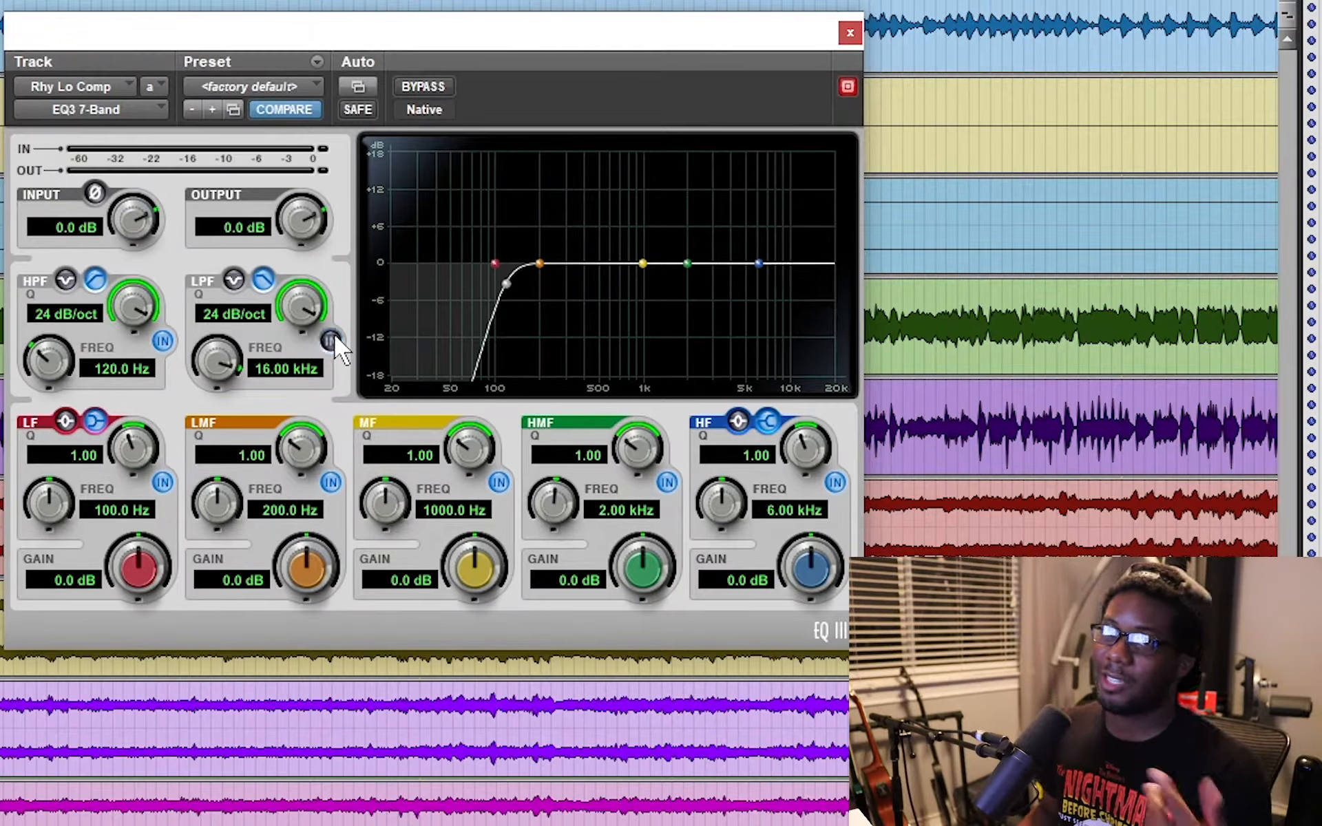
{"action": "key", "text": "space"}
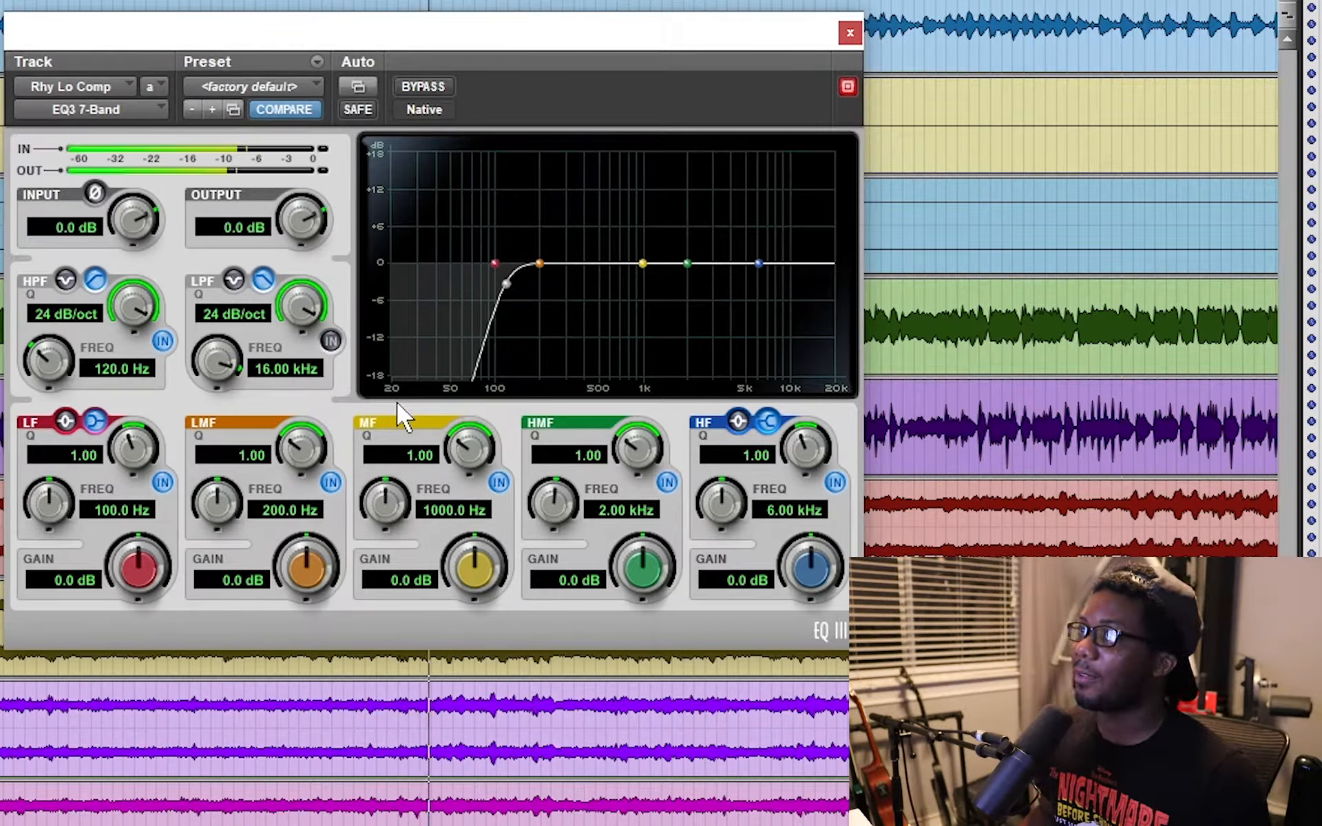
{"action": "left_click", "coordinate": [331, 340]}
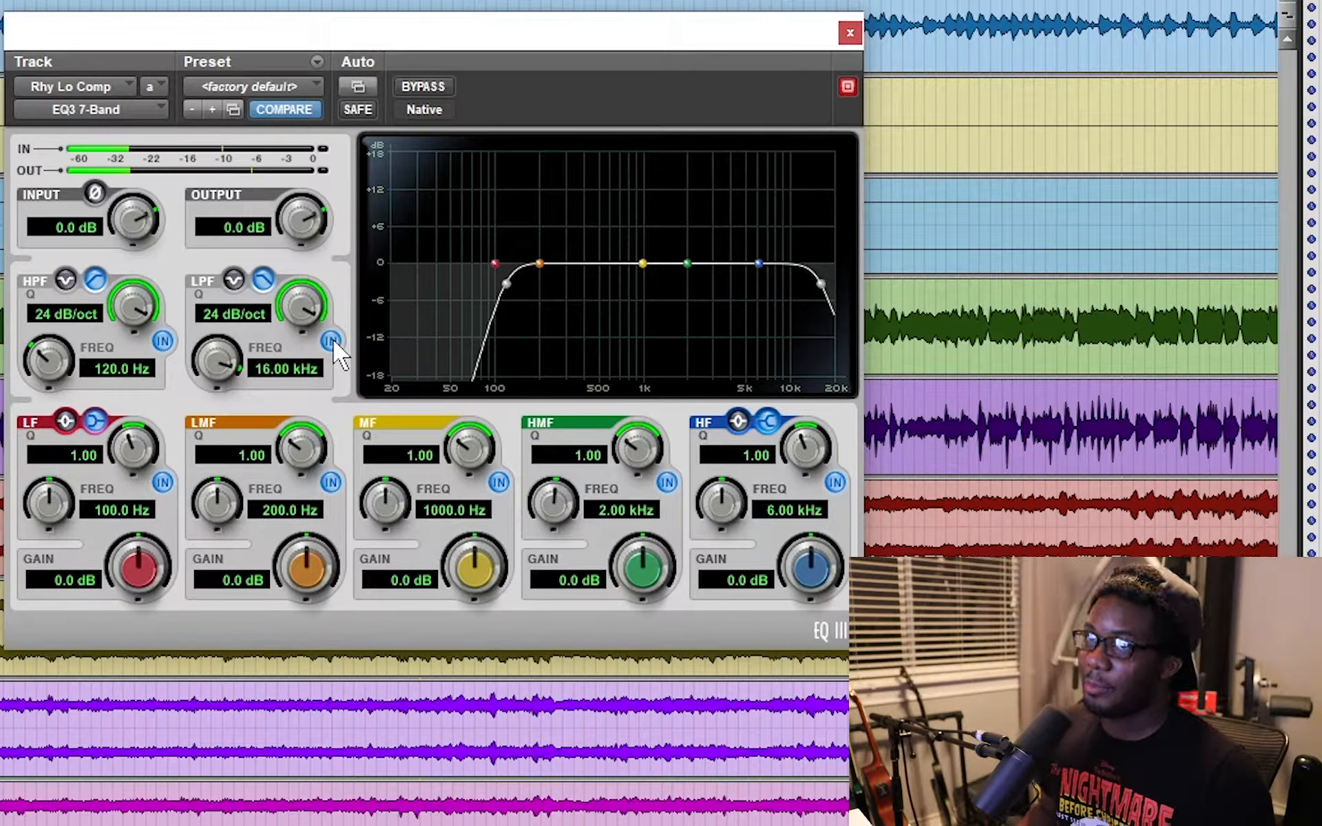
Lower the low-pass filter to 12 kHz, compare it on and off during playback, and stop playback
{"action": "left_click", "coordinate": [310, 369]}
{"action": "type", "text": "12"}
{"action": "key", "text": "Return"}
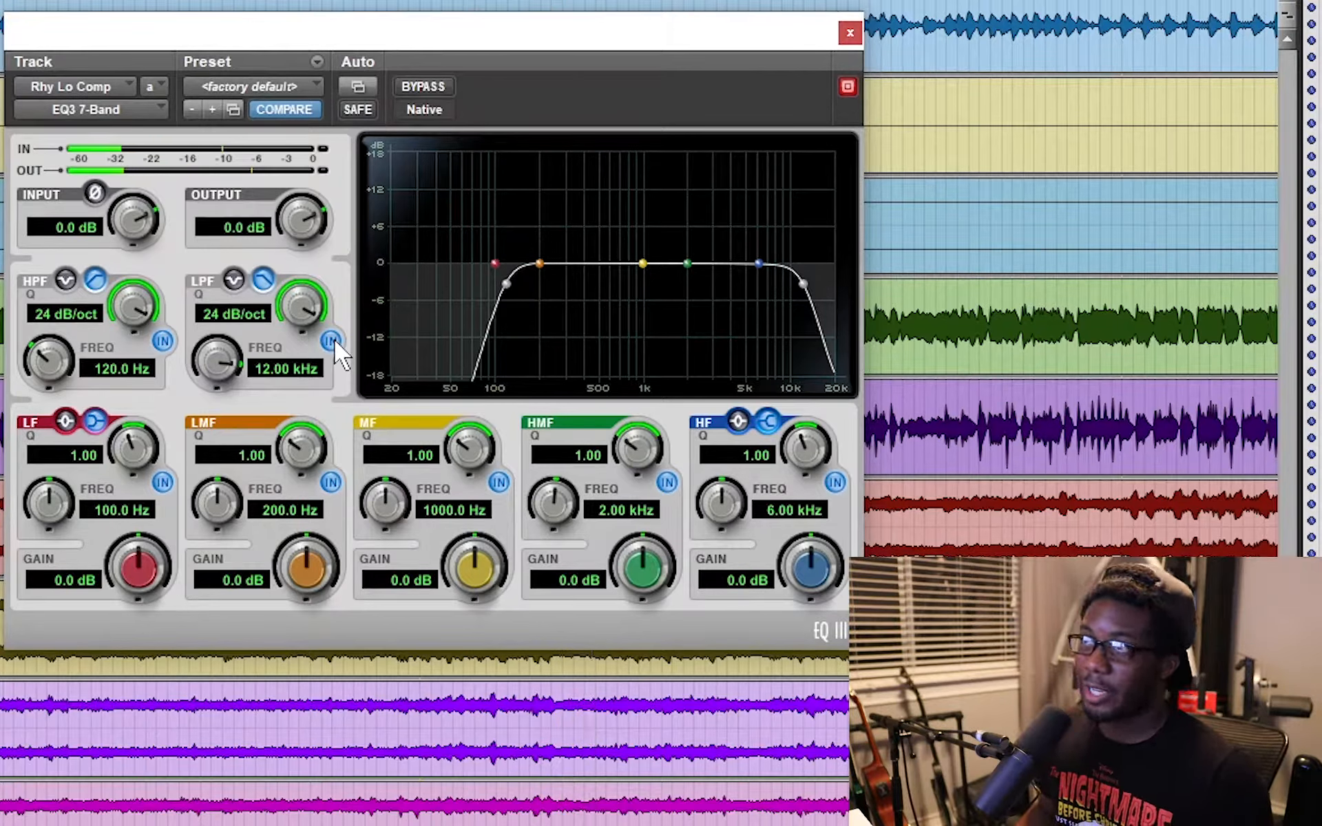
{"action": "left_click", "coordinate": [331, 340]}
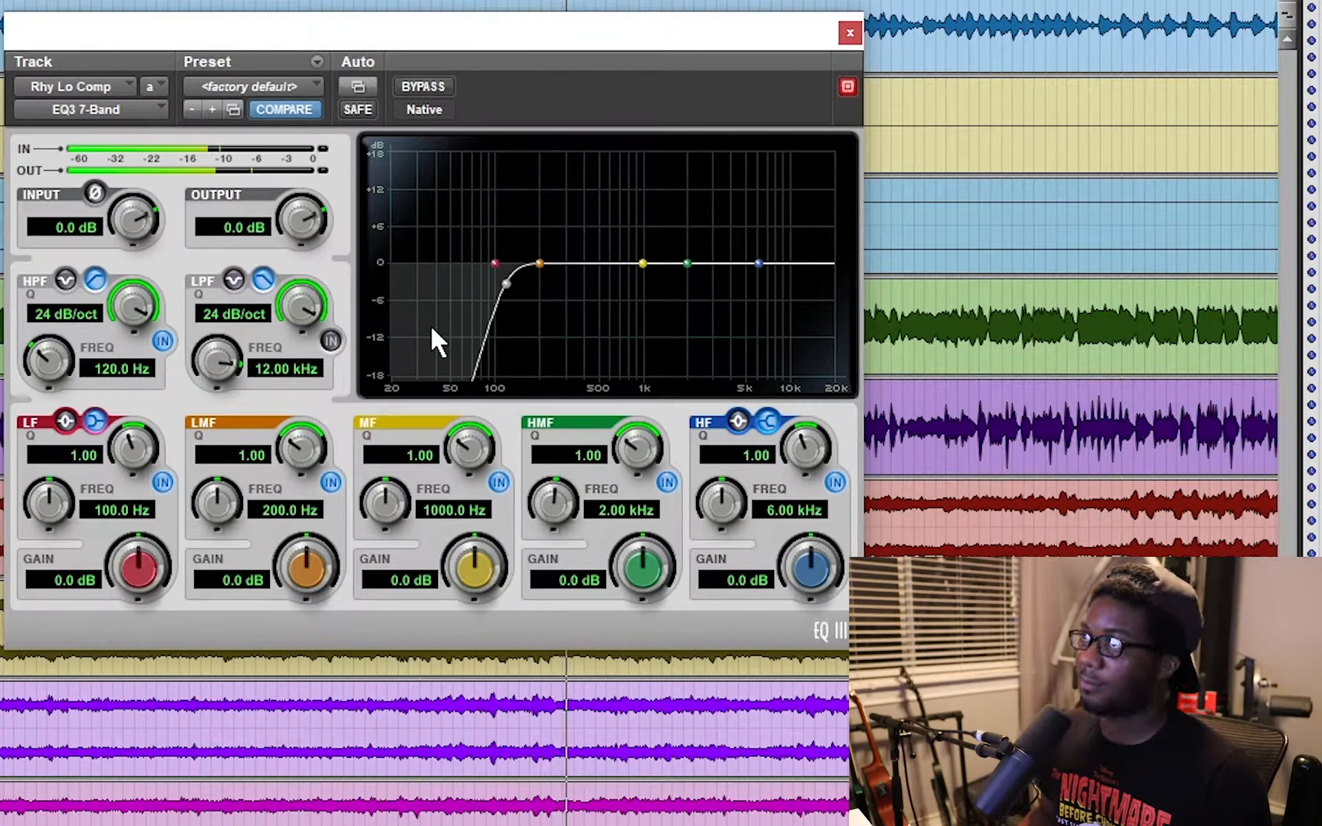
{"action": "key", "text": "space"}
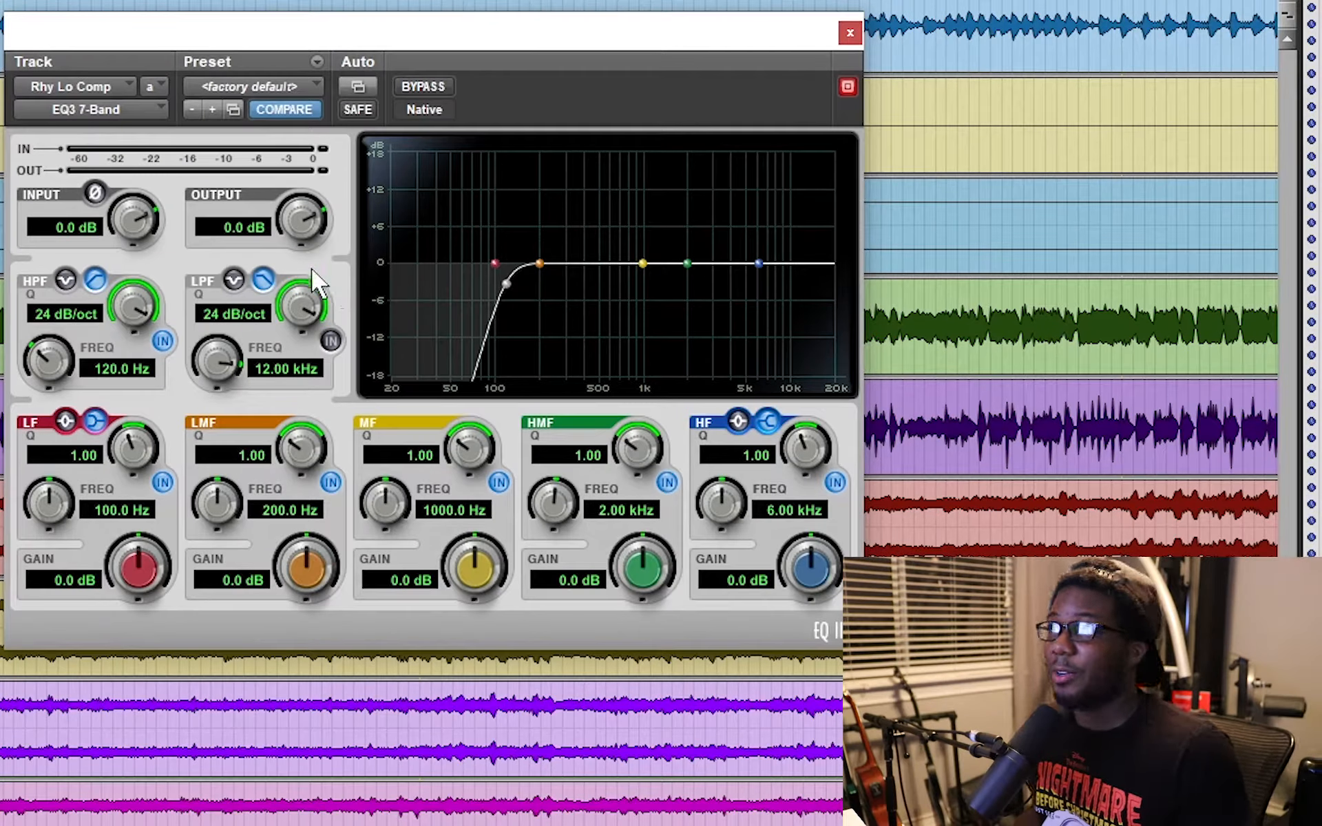
Set the low-pass filter on Rhy Lo Comp to 9 kHz, enable it during playback, and play the track again with it on
{"action": "left_click", "coordinate": [282, 369]}
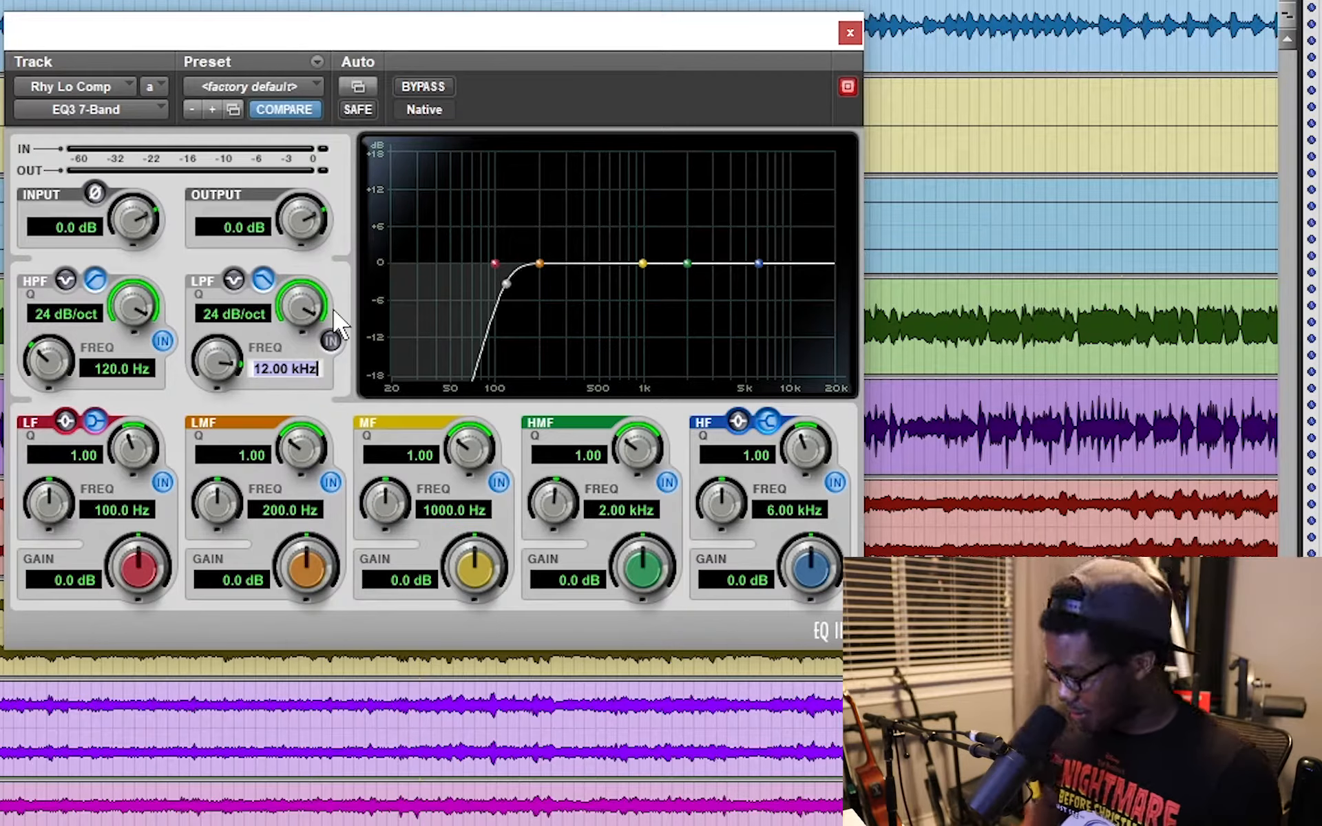
{"action": "type", "text": "9k"}
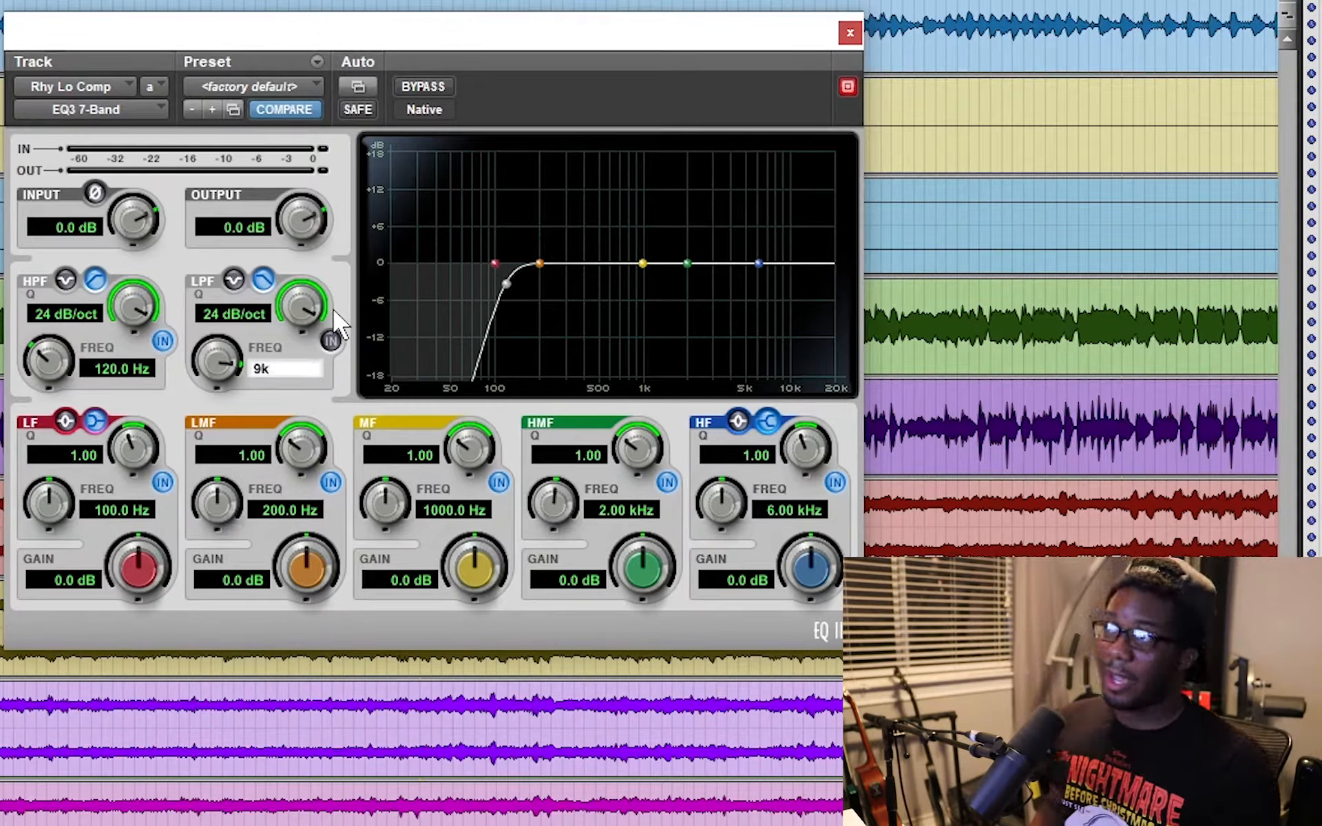
{"action": "key", "text": "Return"}
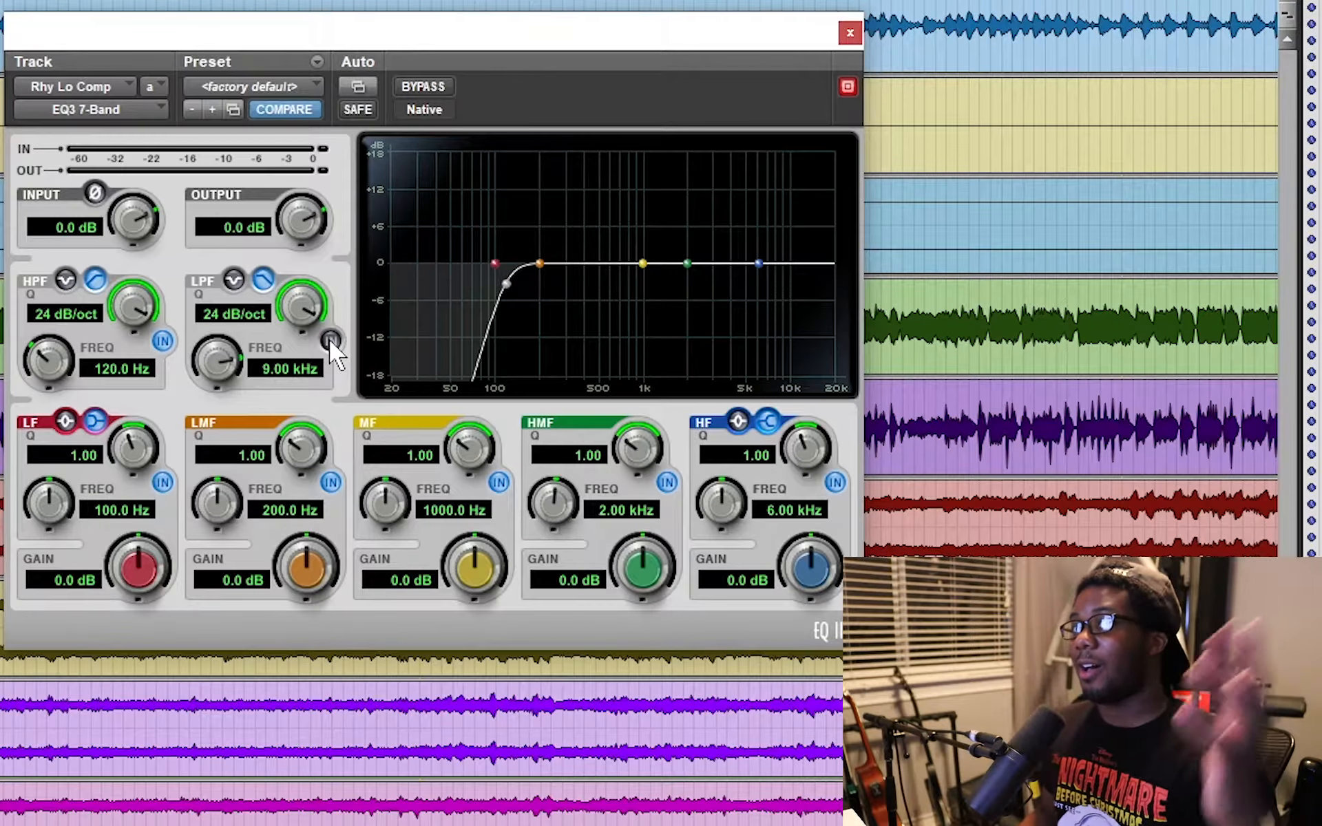
{"action": "key", "text": "space"}
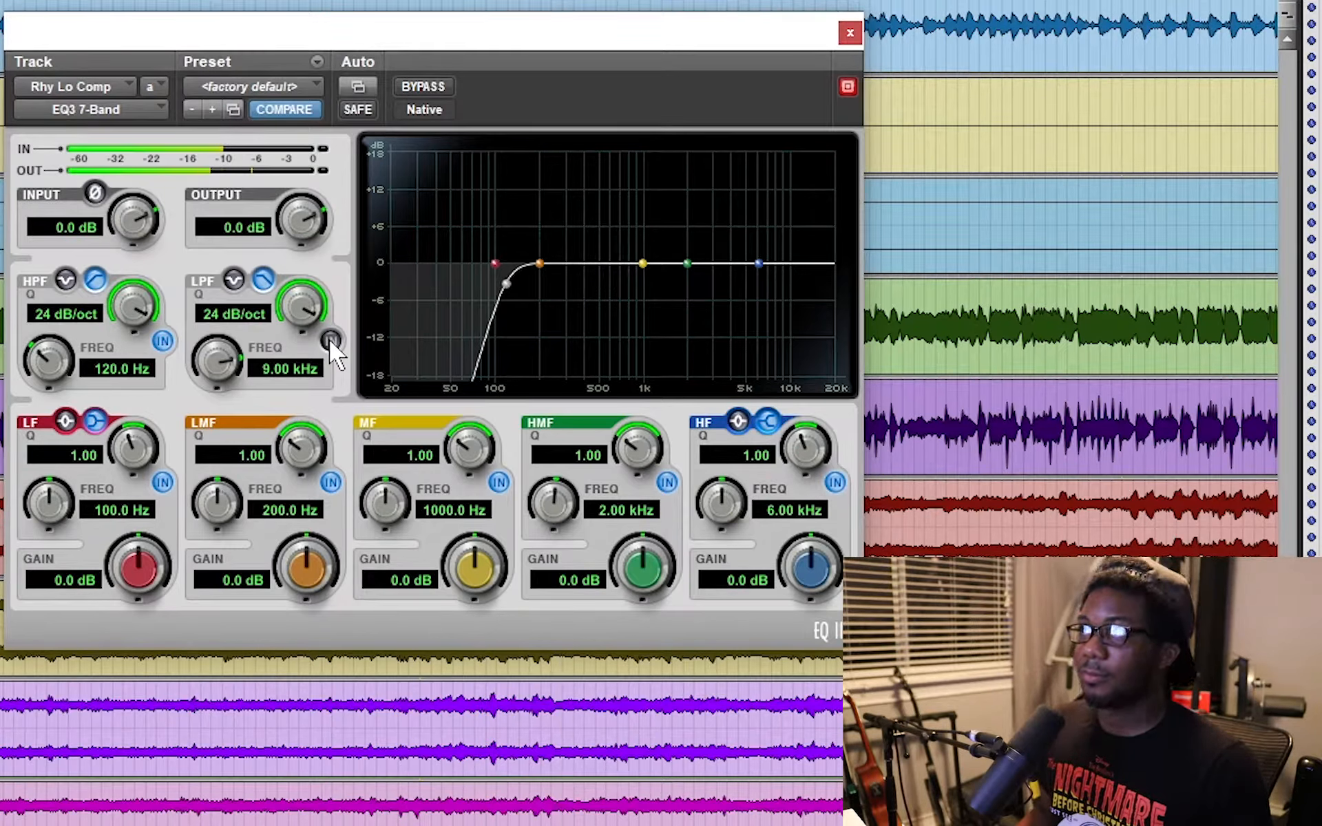
{"action": "left_click", "coordinate": [329, 340]}
{"action": "key", "text": "space"}
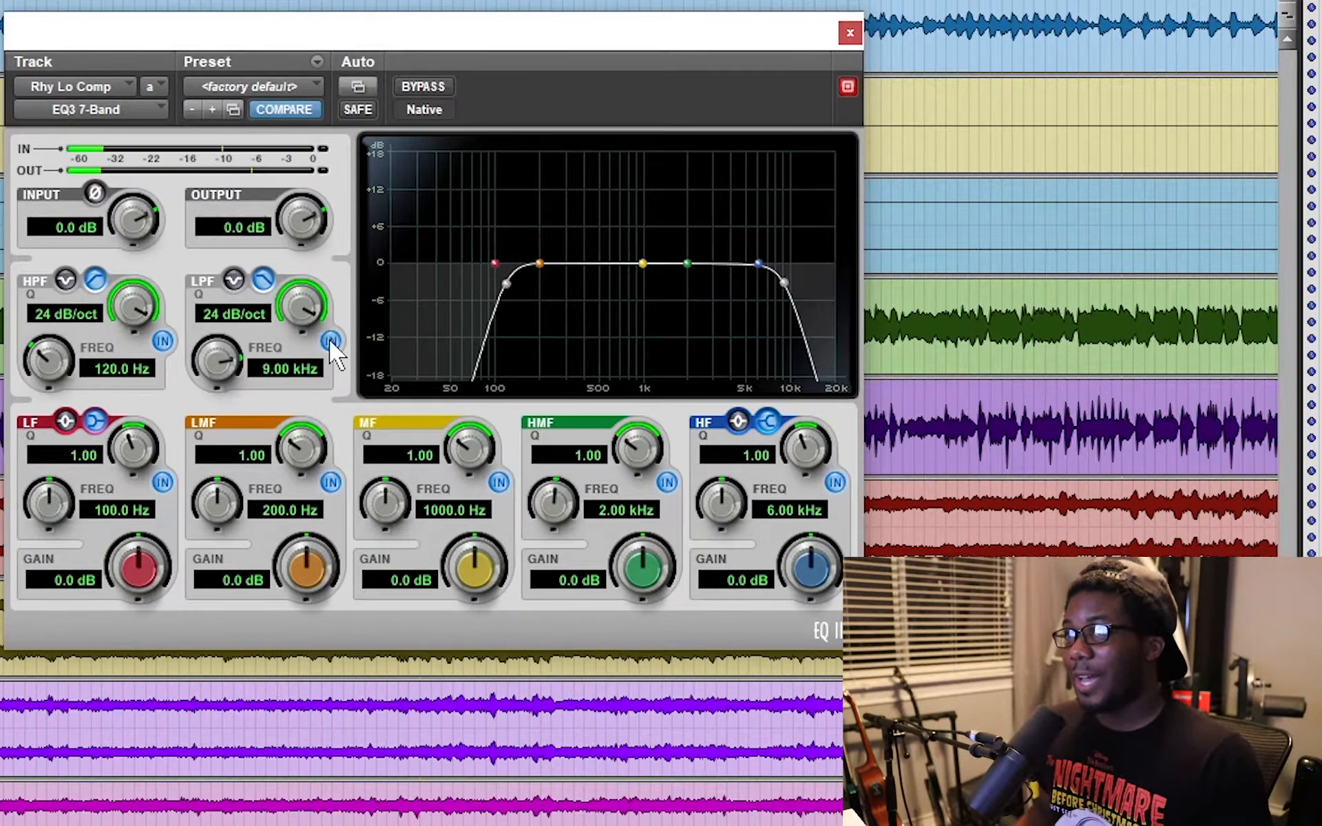
{"action": "key", "text": "space"}
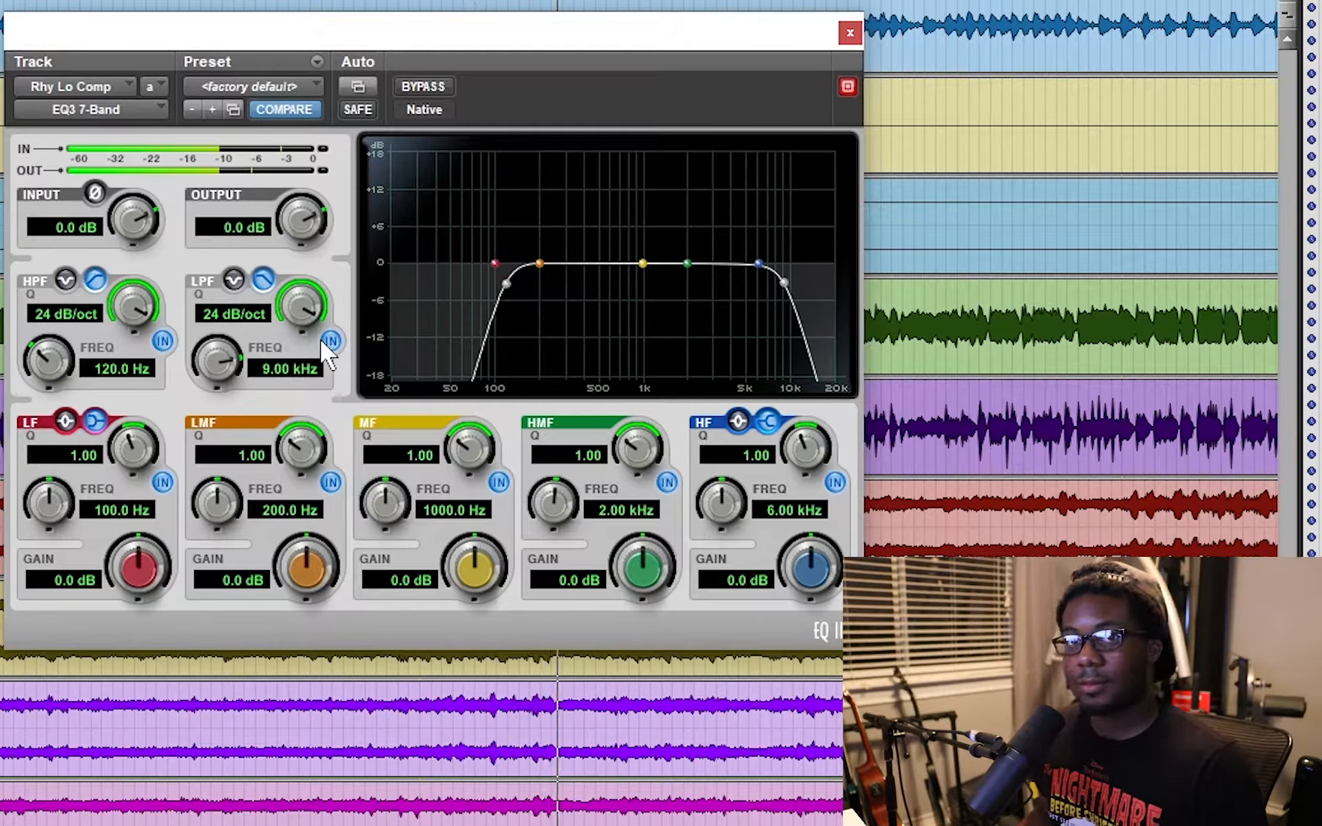
{"action": "key", "text": "space"}
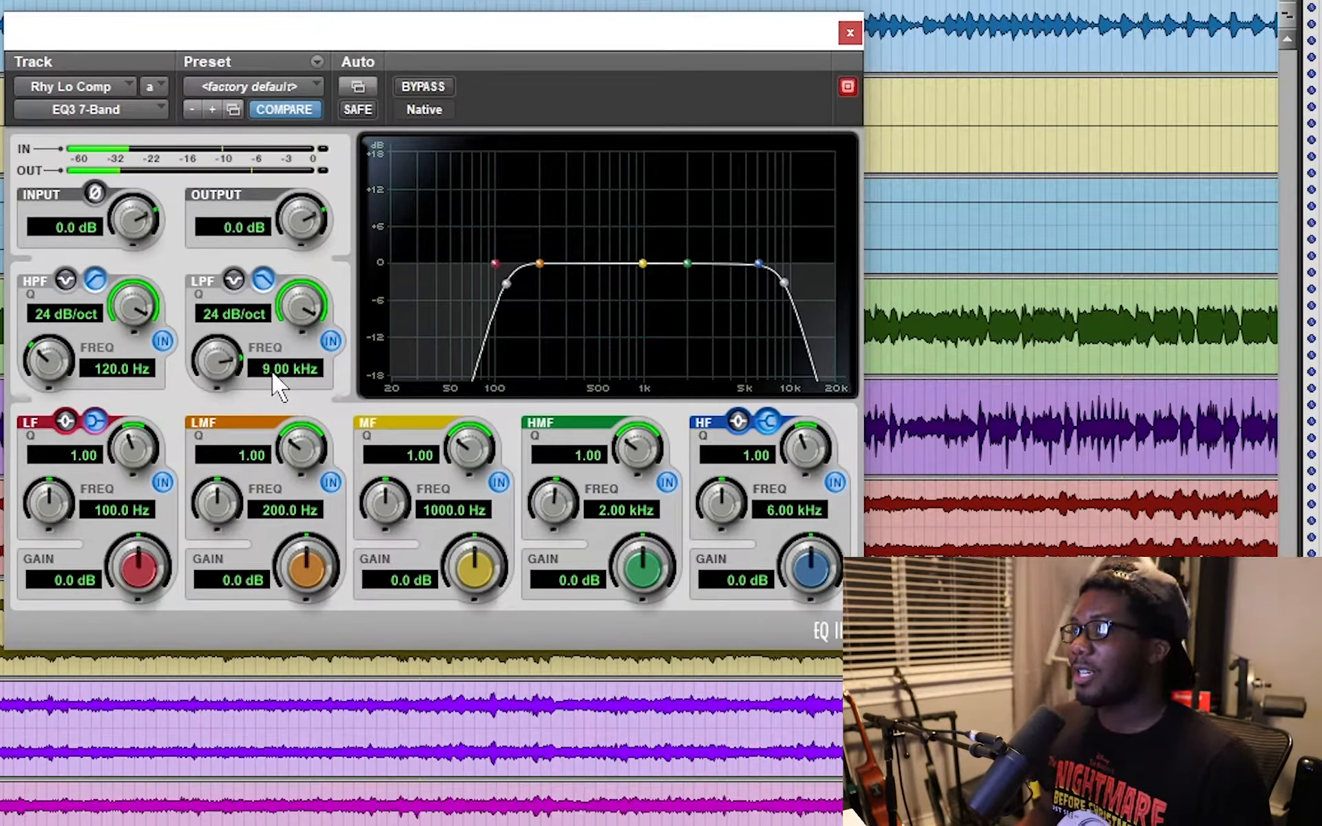
Compare low-pass filter frequencies of 12 kHz and 10 kHz with playback, settling on 12 kHz
{"action": "left_click", "coordinate": [268, 365]}
{"action": "type", "text": "12"}
{"action": "key", "text": "Return"}
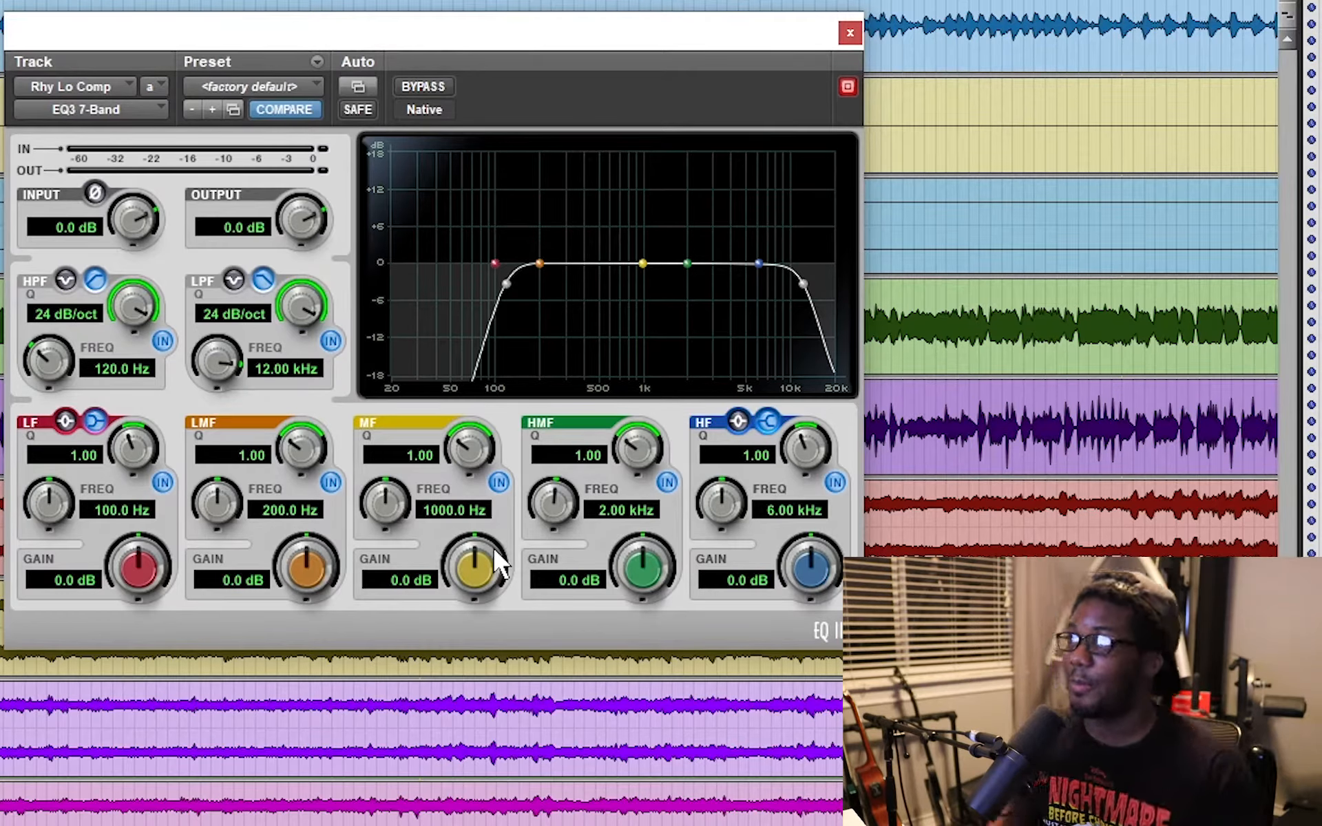
{"action": "left_click", "coordinate": [263, 370]}
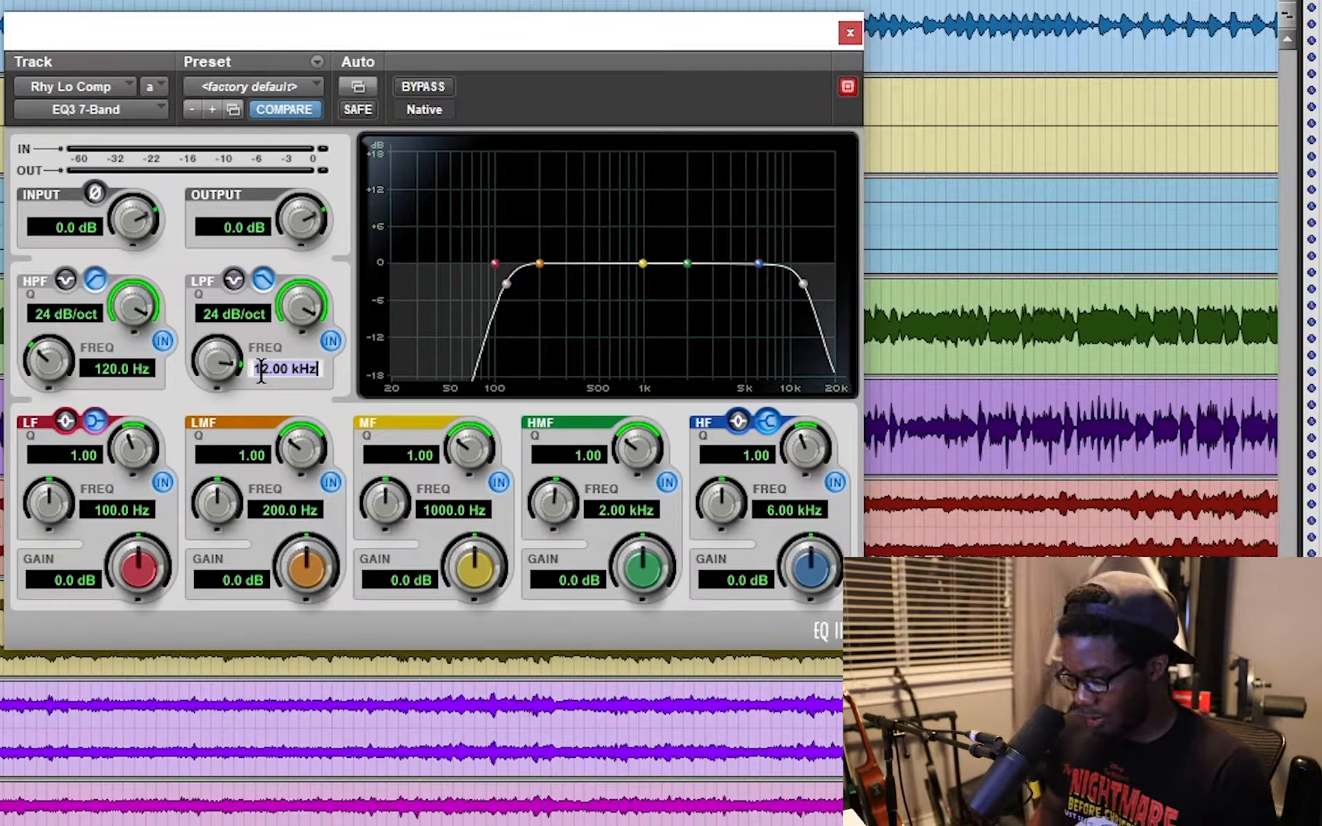
{"action": "type", "text": "10k"}
{"action": "key", "text": "Return"}
{"action": "key", "text": "space"}
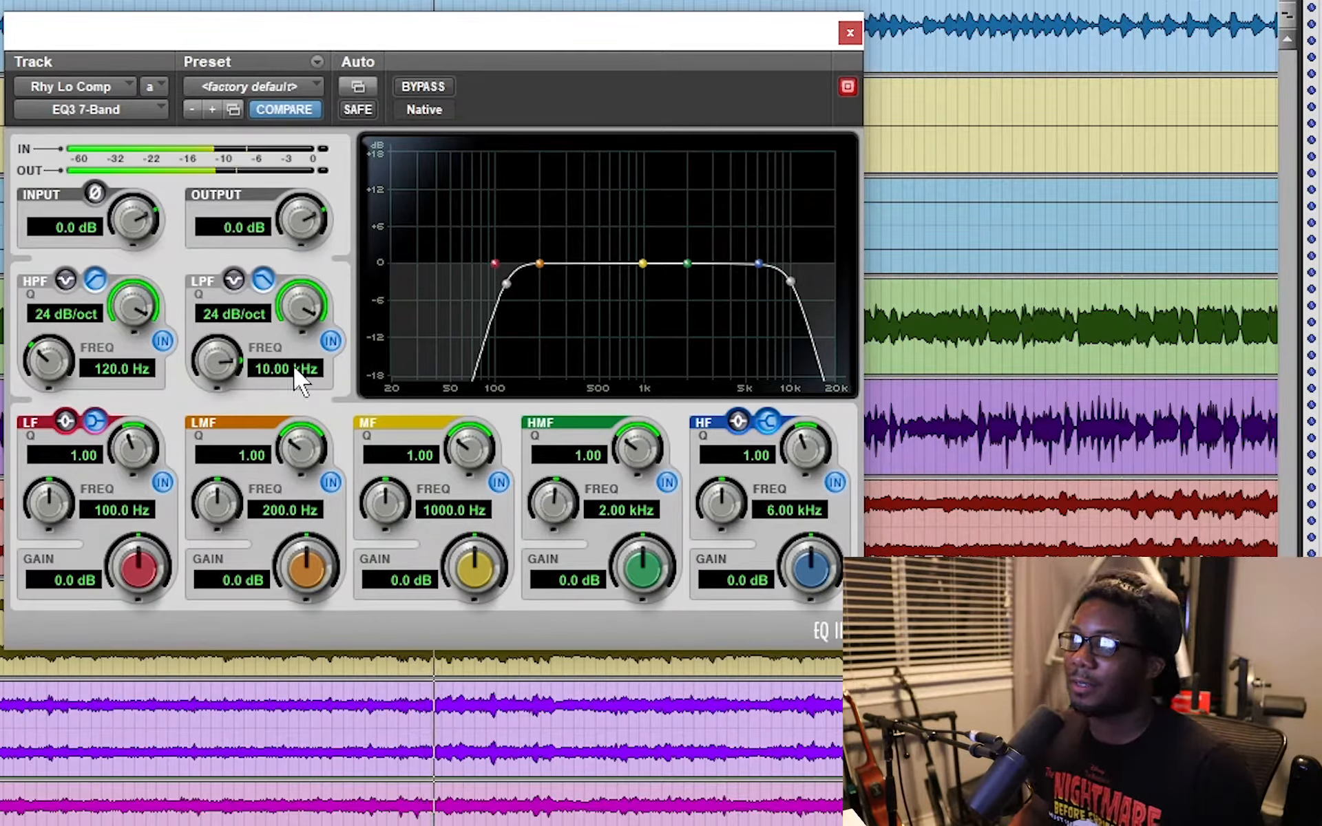
{"action": "left_click", "coordinate": [274, 371]}
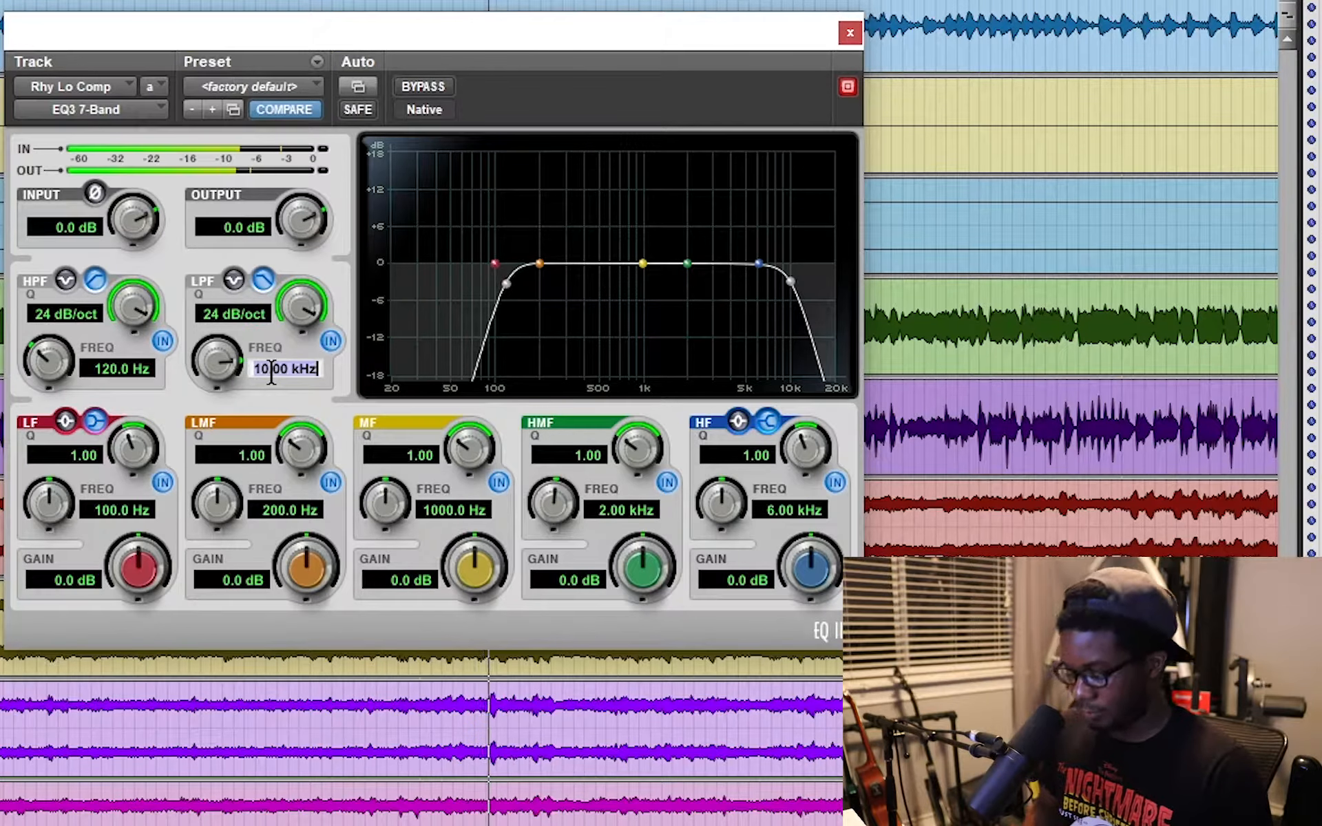
{"action": "type", "text": "12"}
{"action": "key", "text": "Return"}
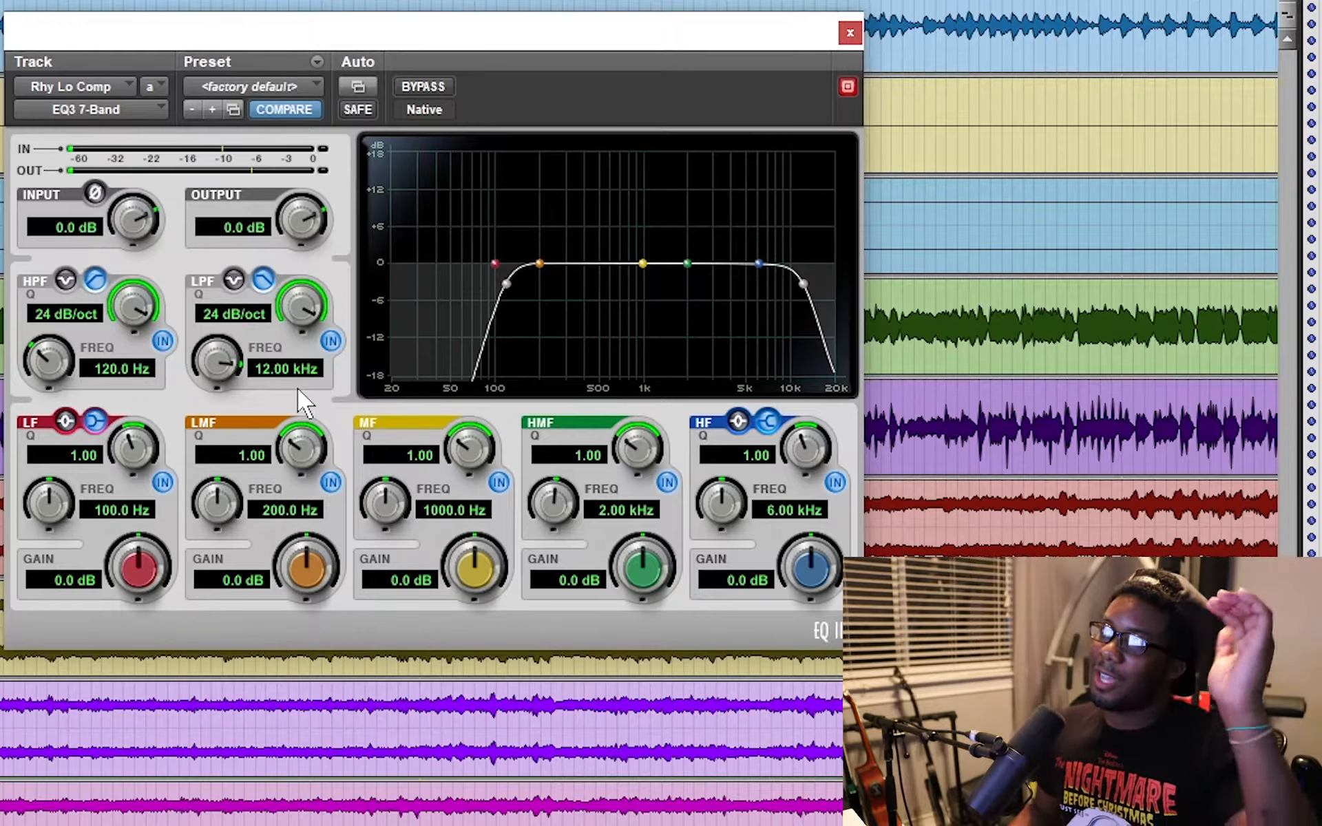
Disable the low-pass filter and set the high-pass filter to 8 kHz to audition only the guitar's high frequencies
{"action": "left_click", "coordinate": [331, 341]}
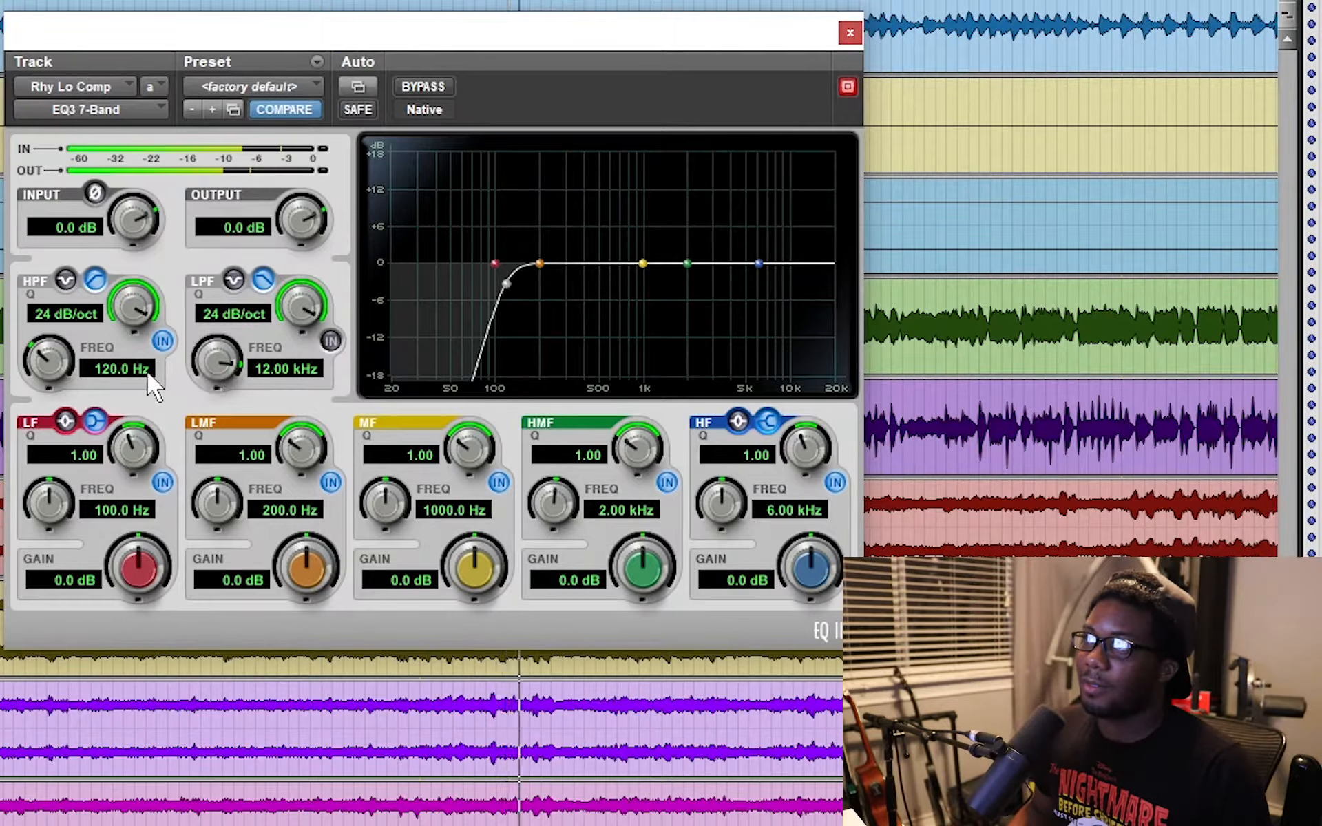
{"action": "left_click", "coordinate": [126, 368]}
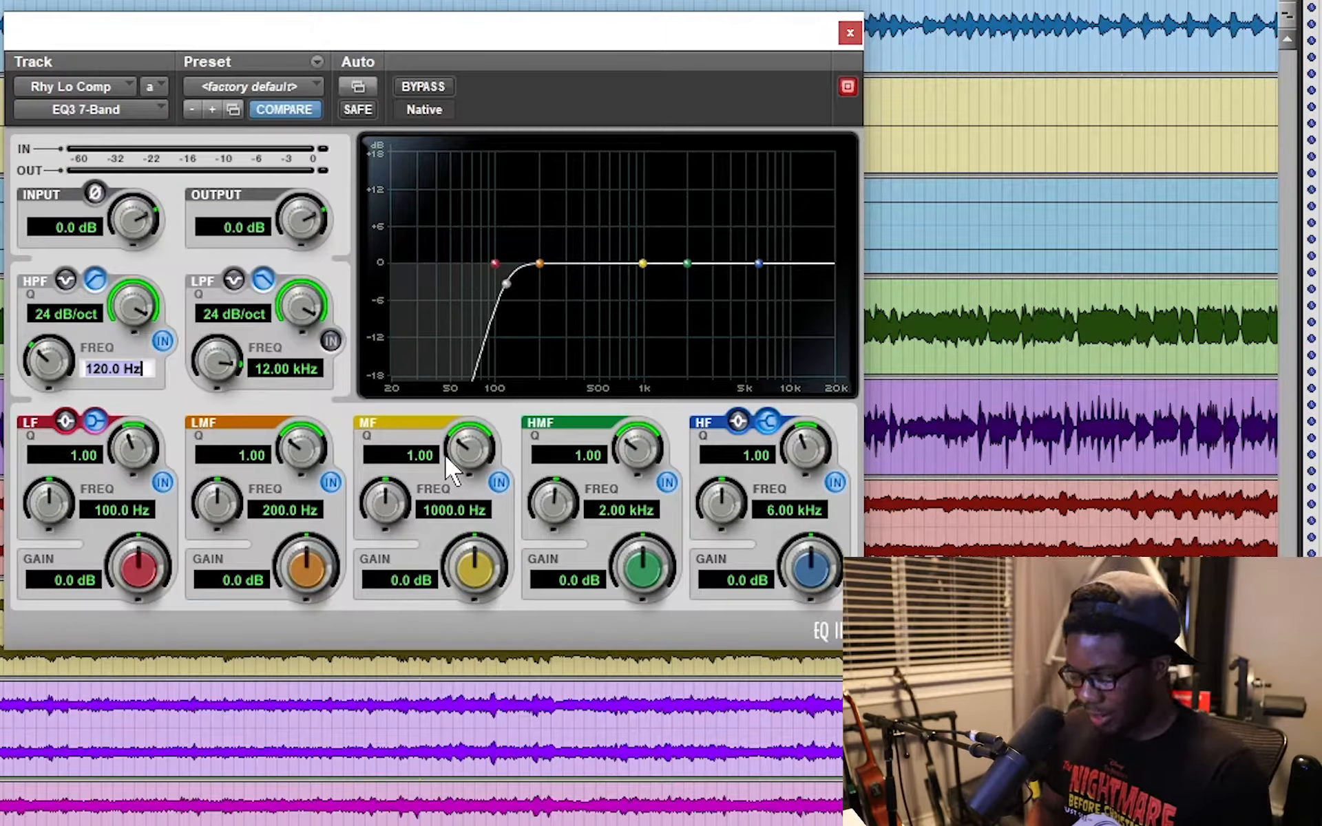
{"action": "type", "text": "8k"}
{"action": "key", "text": "Return"}
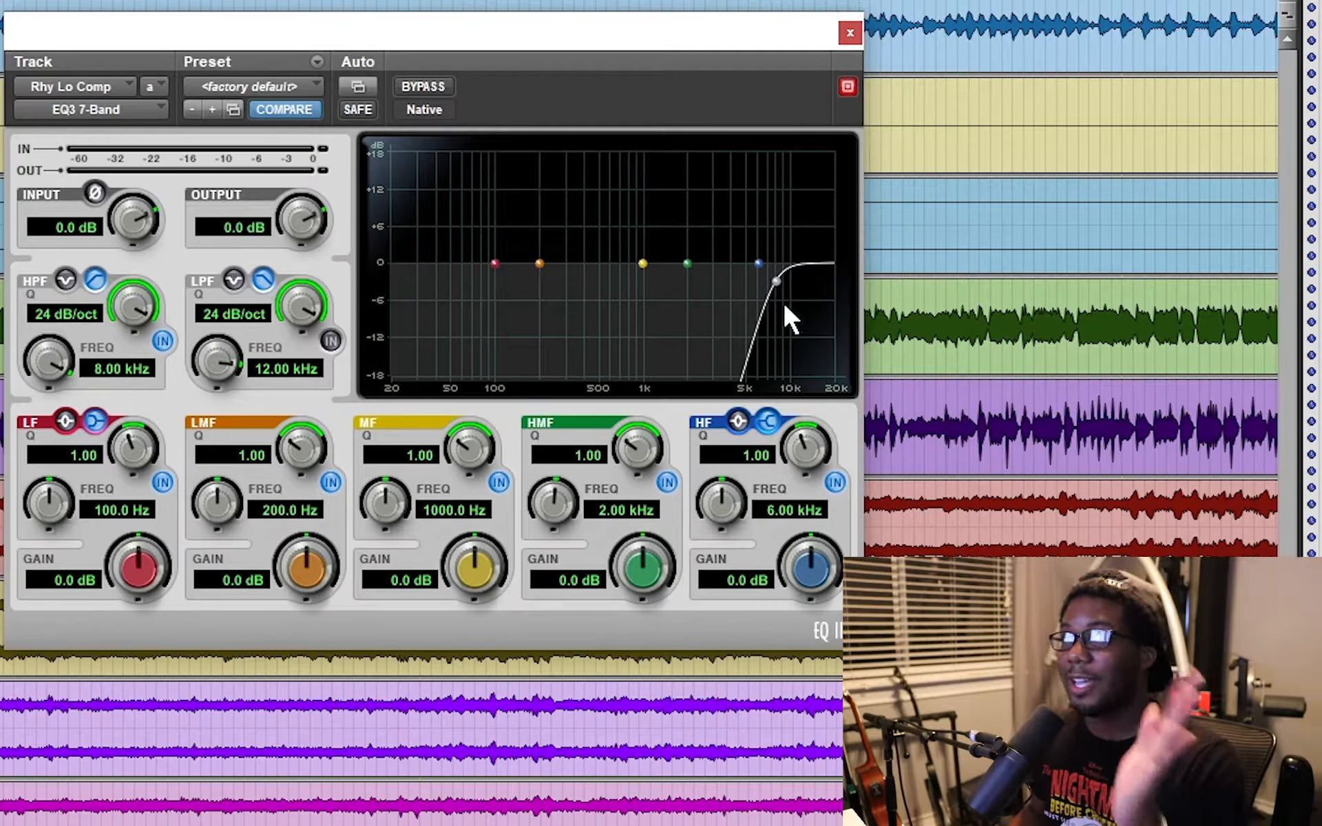
{"action": "key", "text": "space"}
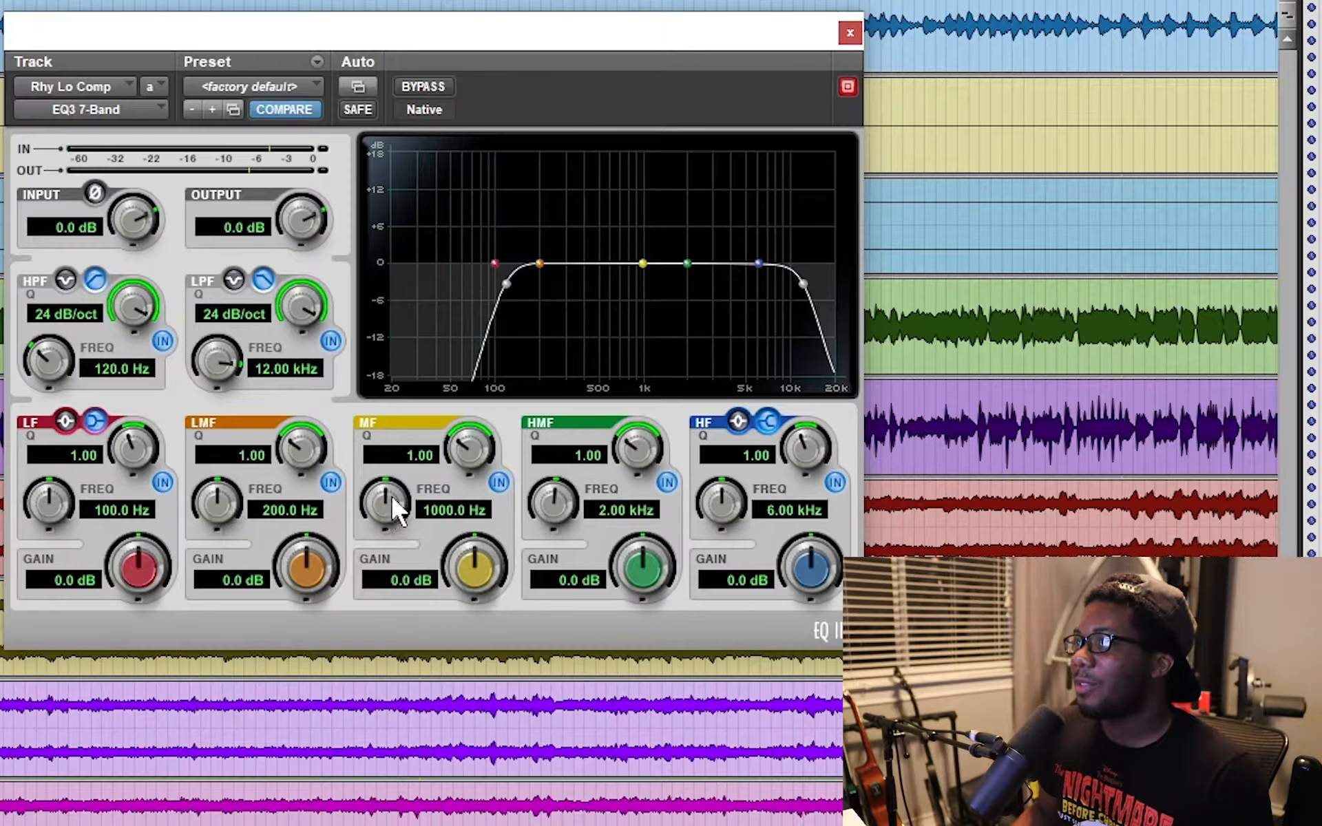
Boost the MF band by about 15.9 dB at about 755 Hz with a Q of about 6.84, and start playback
{"action": "left_click_drag", "start_coordinate": [390, 494], "coordinate": [374, 513]}
{"action": "left_click_drag", "start_coordinate": [468, 573], "coordinate": [452, 672]}
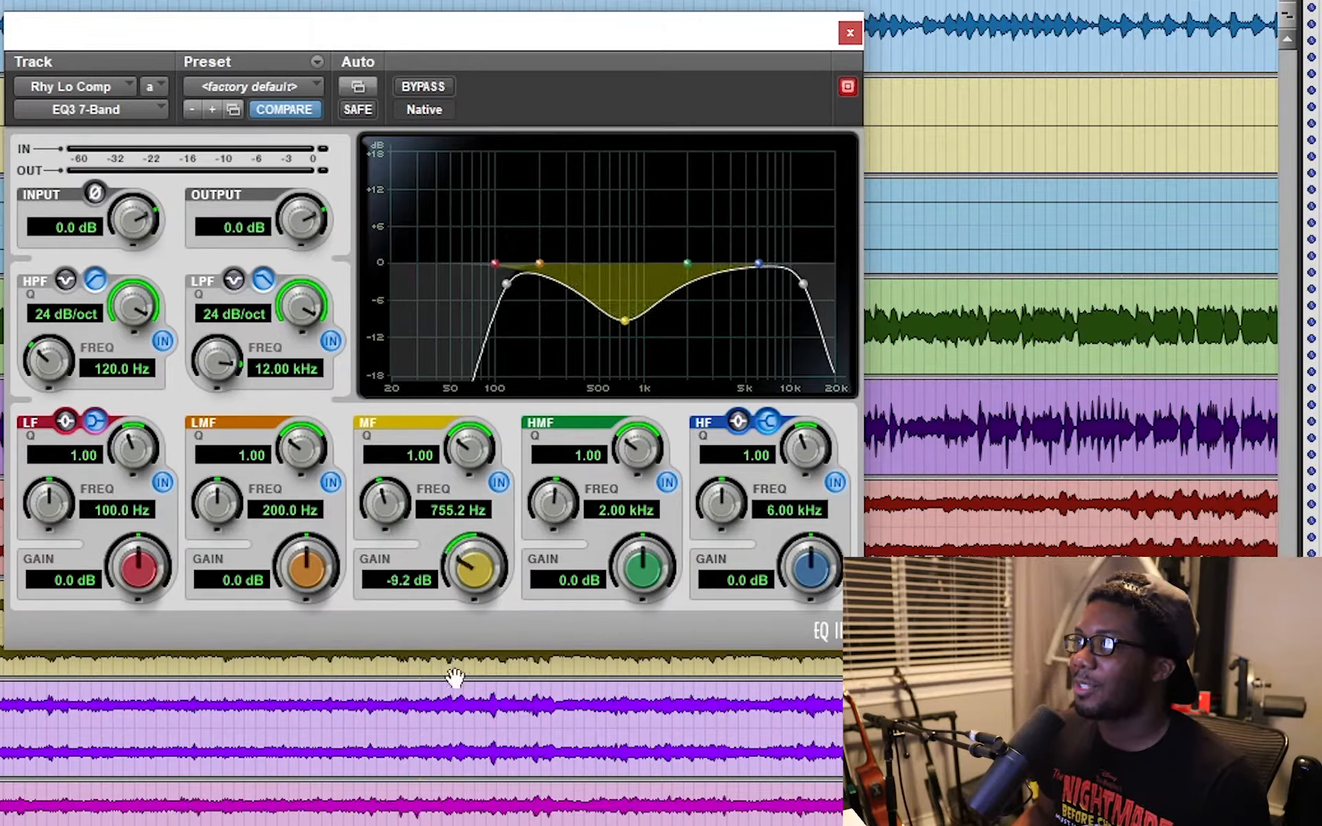
{"action": "left_click_drag", "start_coordinate": [478, 462], "coordinate": [460, 337]}
{"action": "left_click_drag", "start_coordinate": [461, 444], "coordinate": [457, 341]}
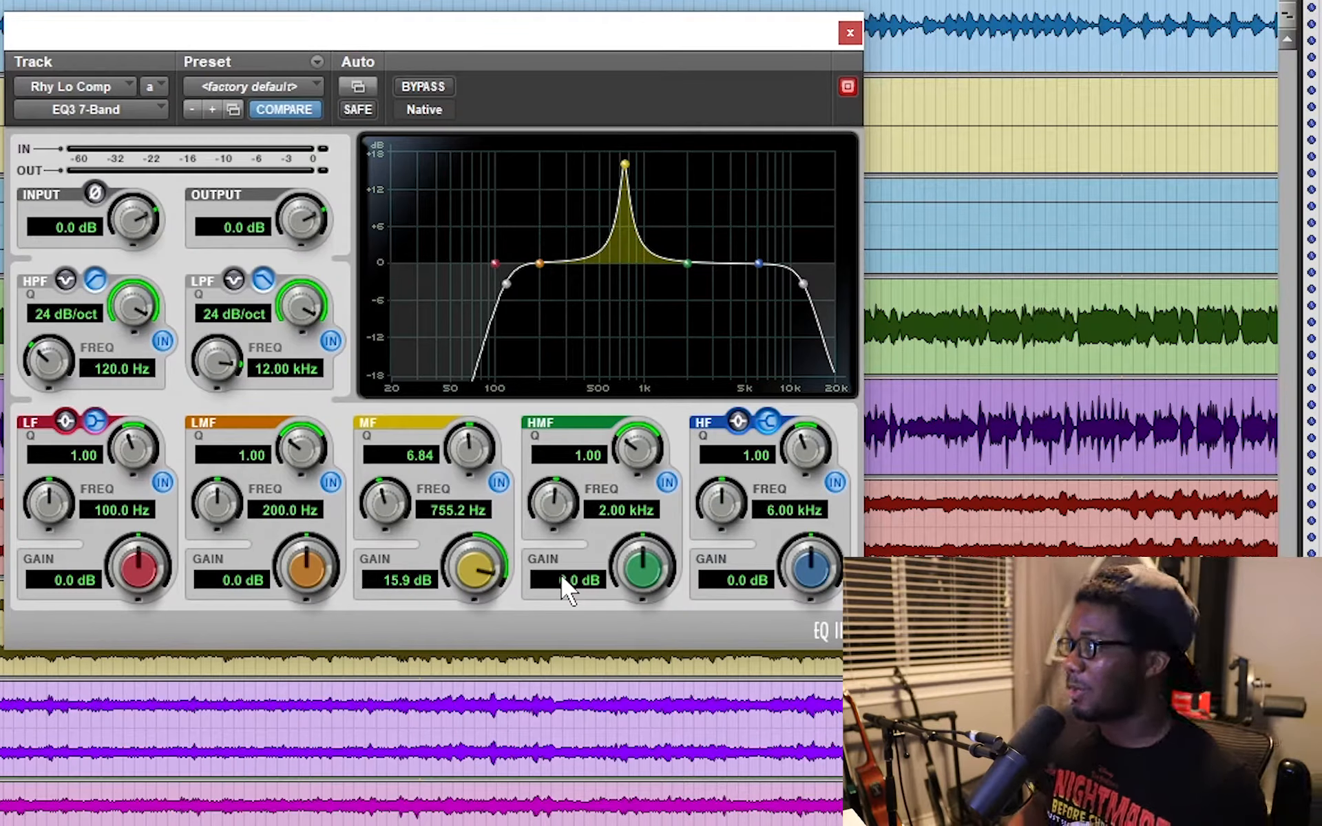
{"action": "key", "text": "space"}
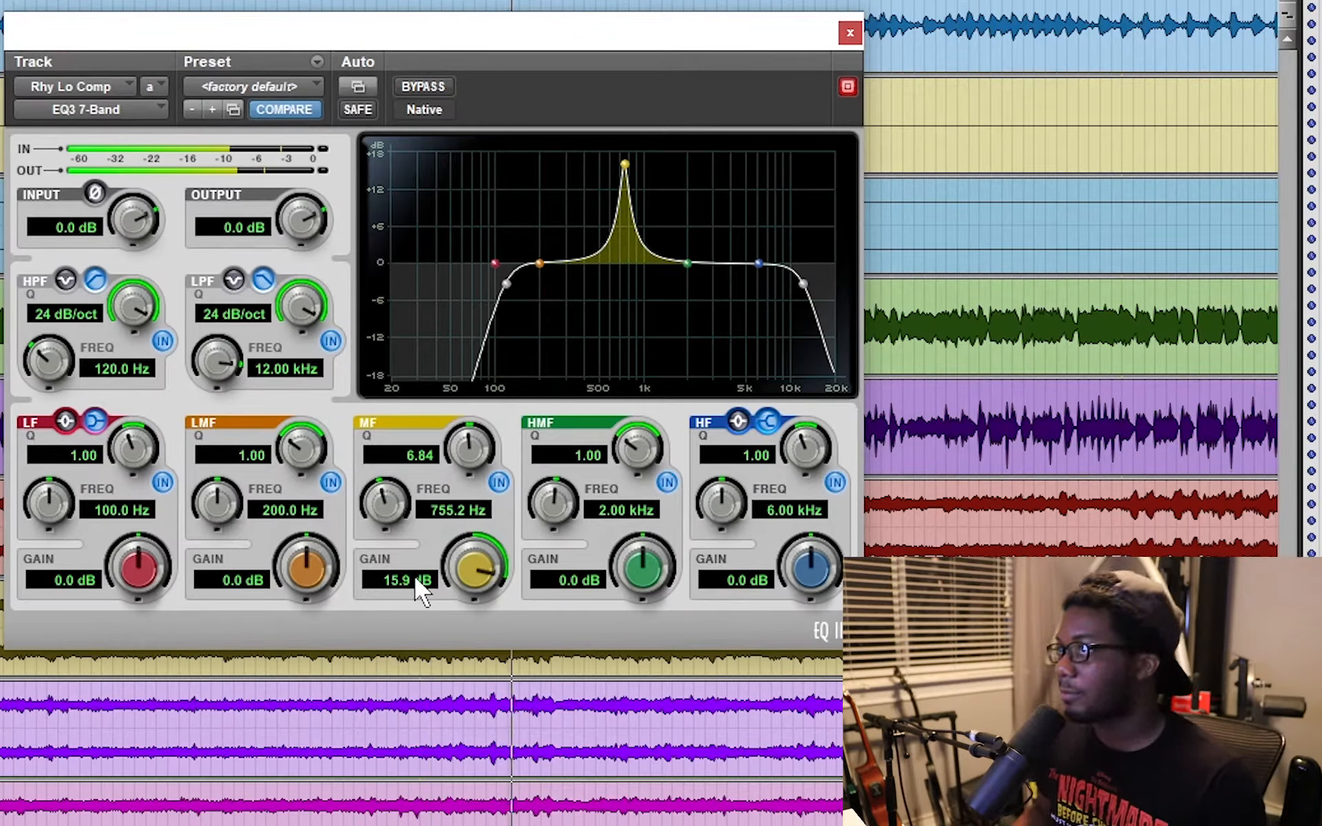
Cut the MF band to about -12.6 dB, compare it off and on during playback, leave it off, and stop playback
{"action": "left_click_drag", "start_coordinate": [479, 596], "coordinate": [437, 819]}
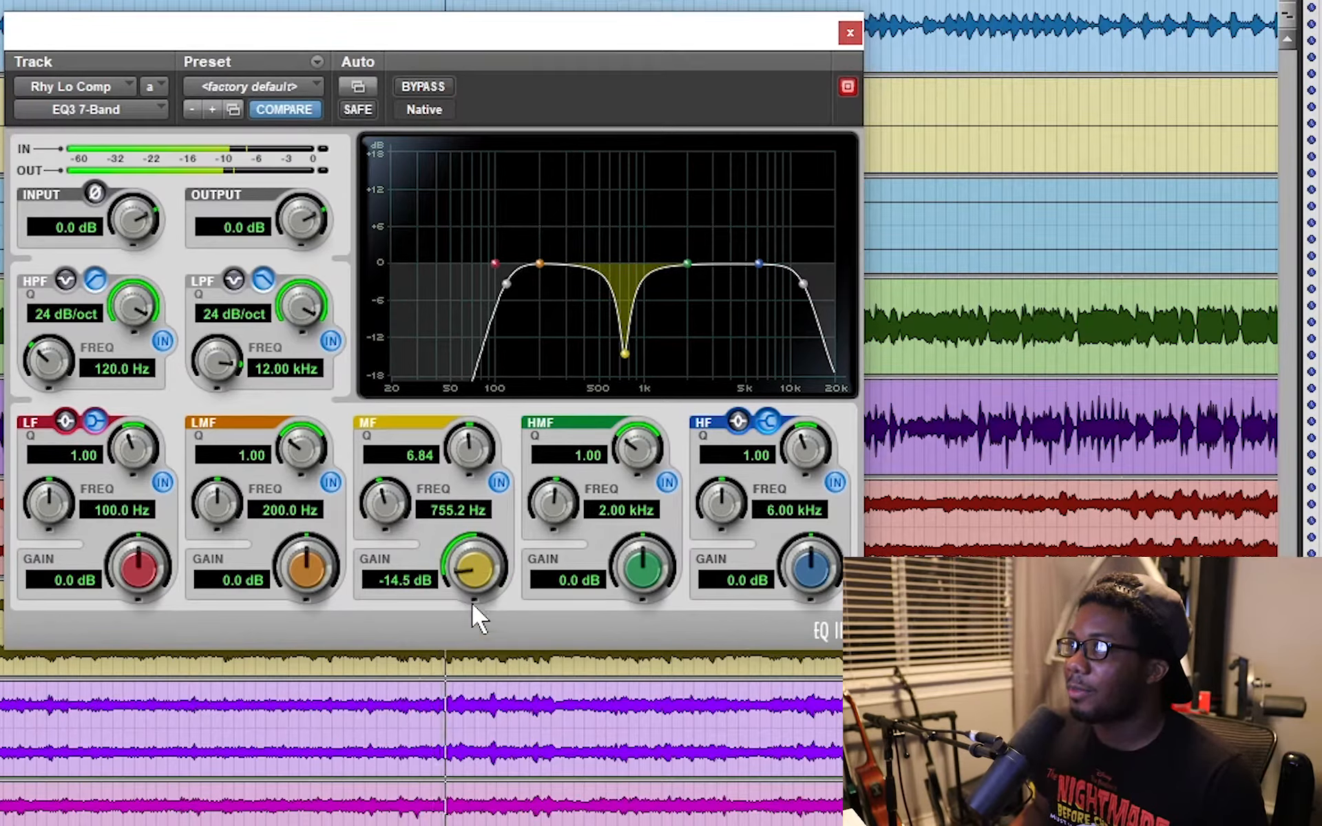
{"action": "left_click_drag", "start_coordinate": [469, 587], "coordinate": [468, 562]}
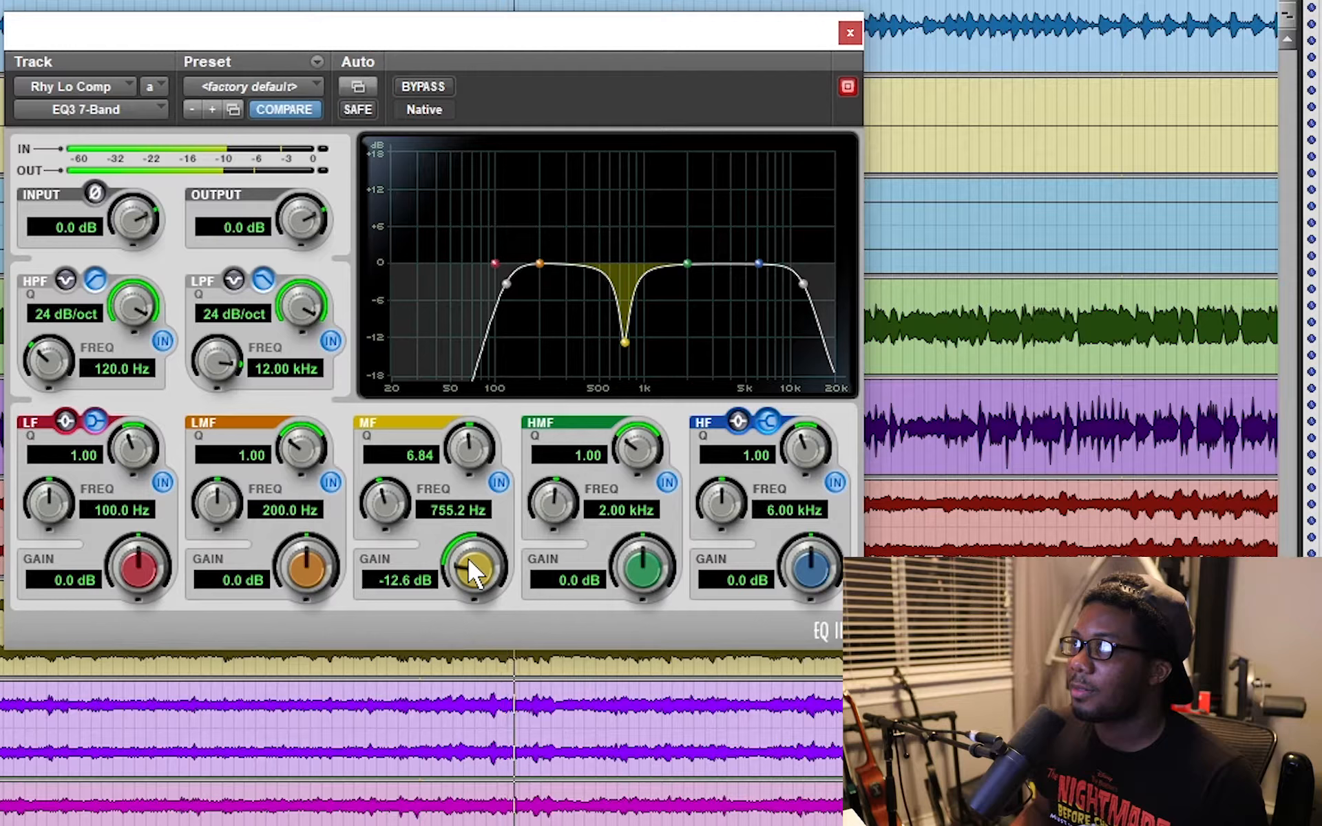
{"action": "left_click", "coordinate": [498, 482]}
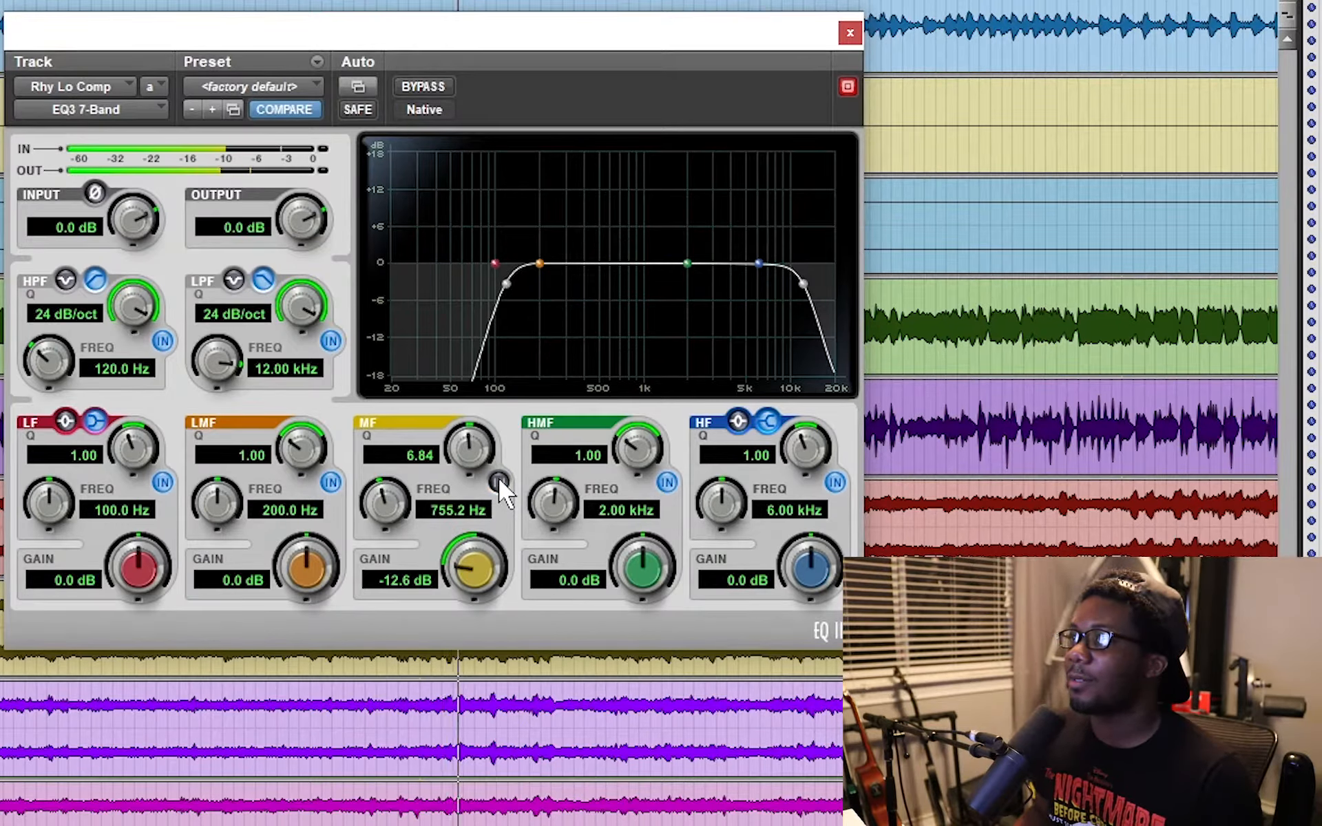
{"action": "left_click", "coordinate": [499, 480]}
{"action": "left_click", "coordinate": [498, 480]}
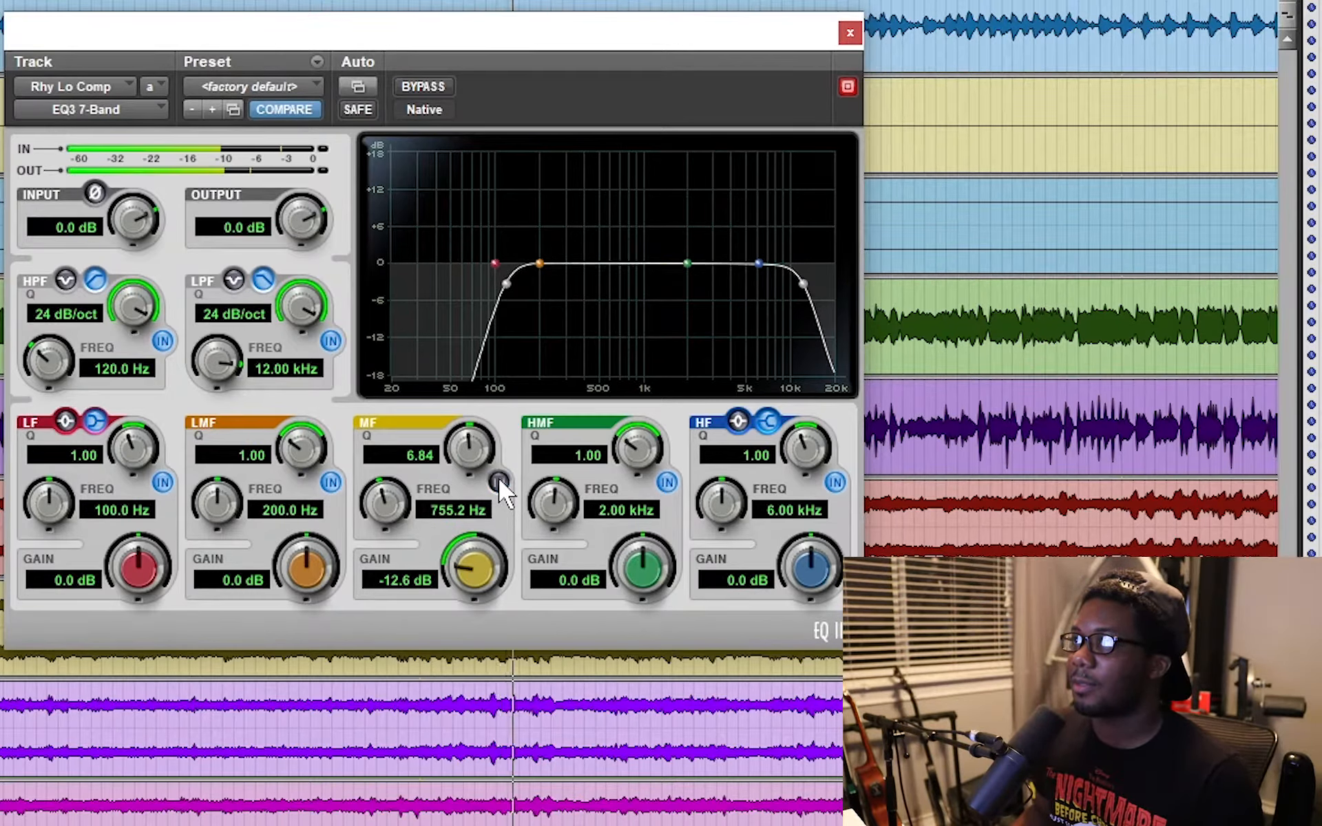
{"action": "left_click", "coordinate": [499, 480]}
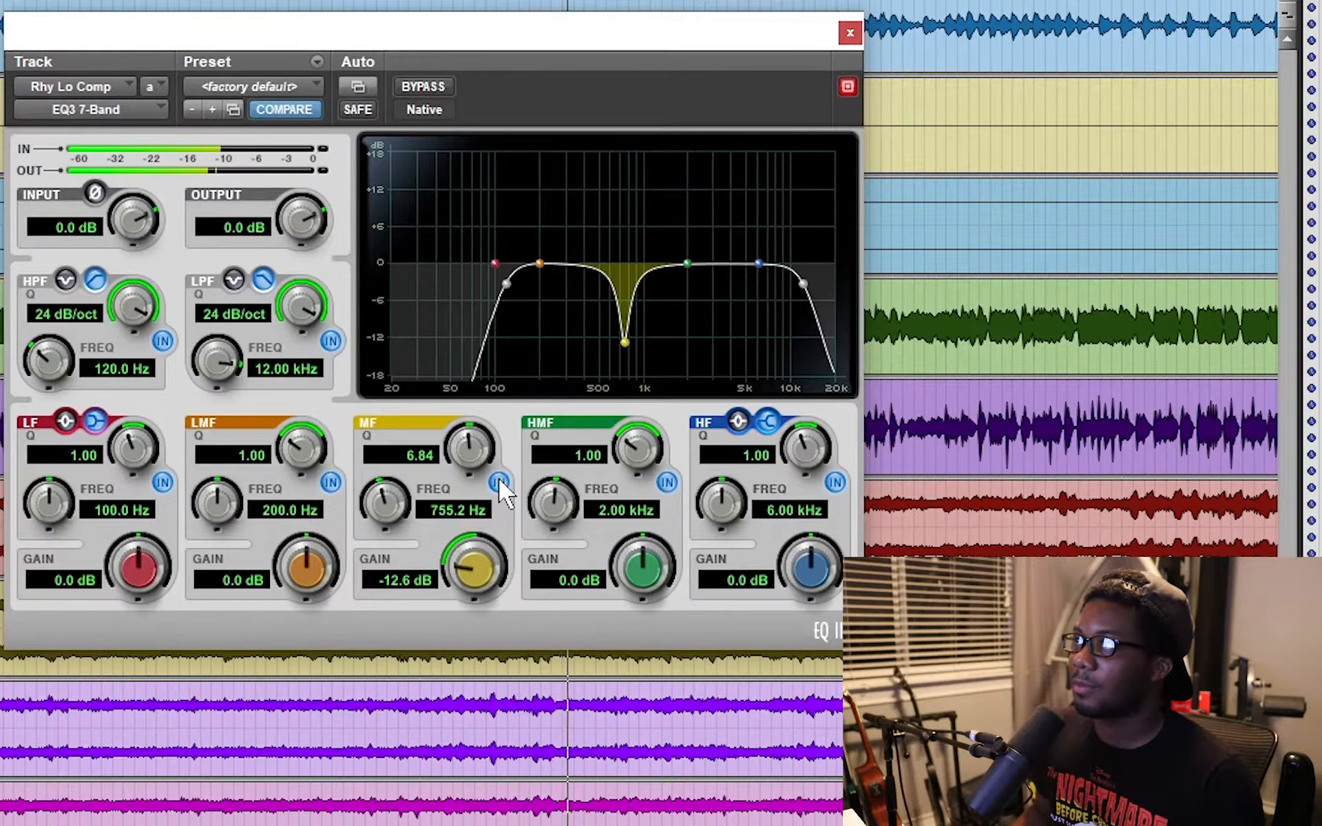
{"action": "left_click", "coordinate": [498, 480]}
{"action": "key", "text": "space"}
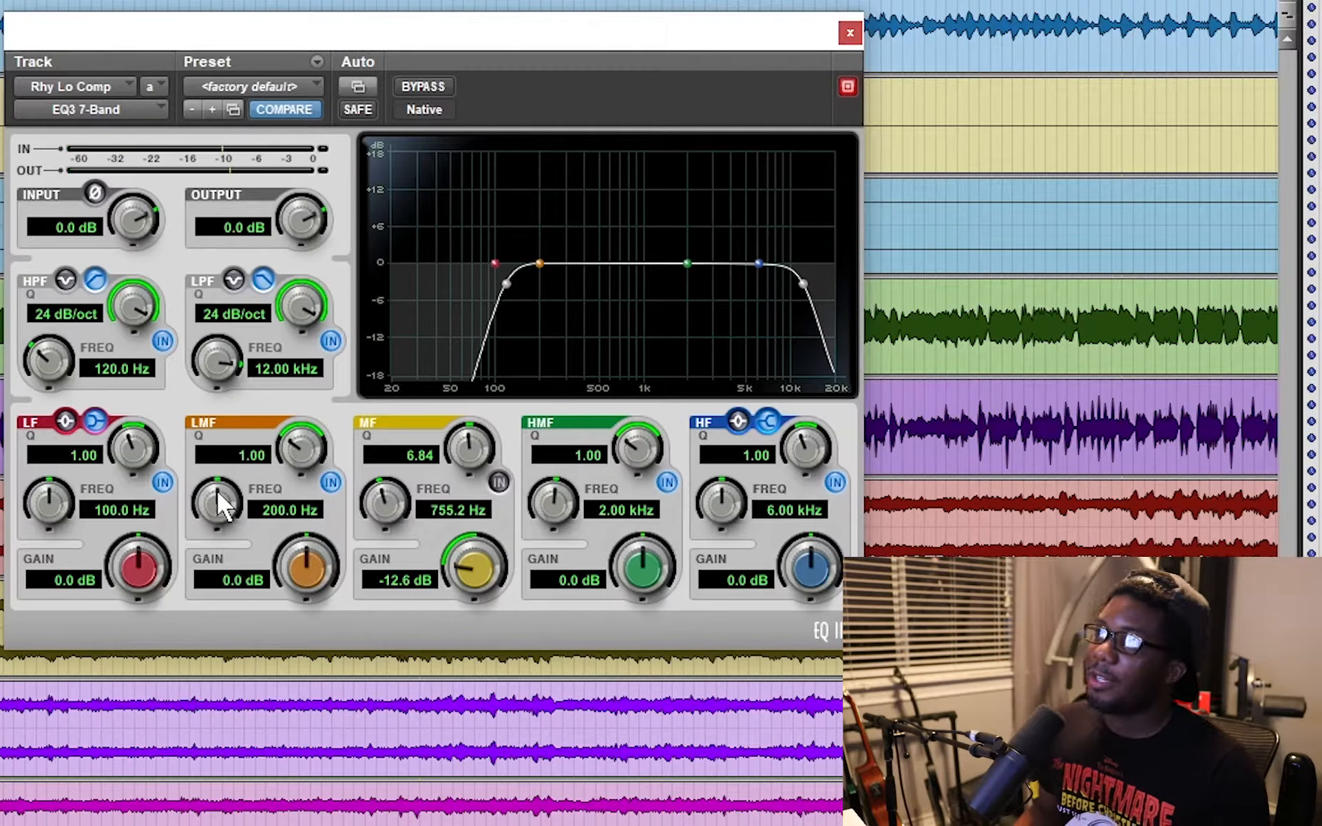
Boost the LMF band by about 12.8 dB at about 261 Hz with a Q of about 4.95 during playback
{"action": "left_click_drag", "start_coordinate": [223, 491], "coordinate": [223, 441]}
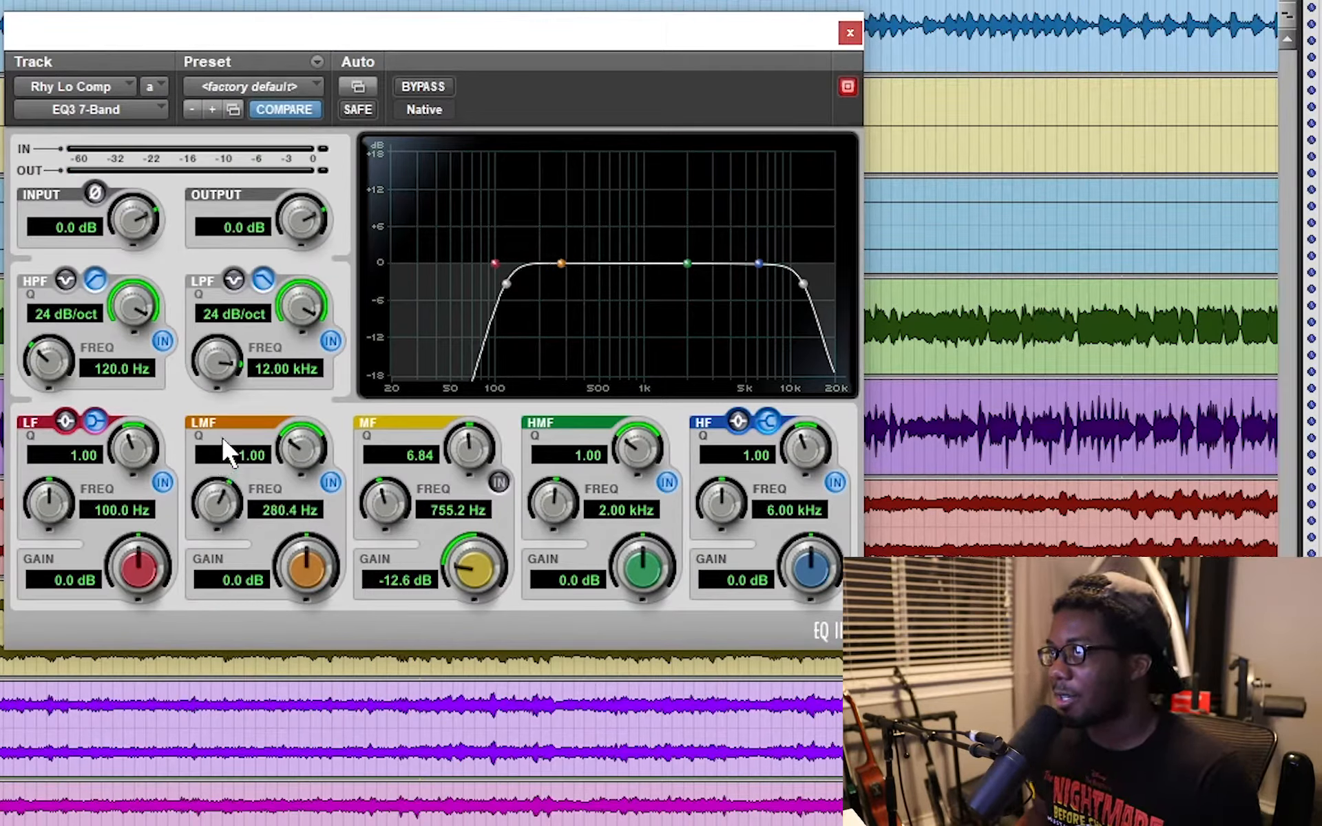
{"action": "left_click_drag", "start_coordinate": [316, 565], "coordinate": [303, 386]}
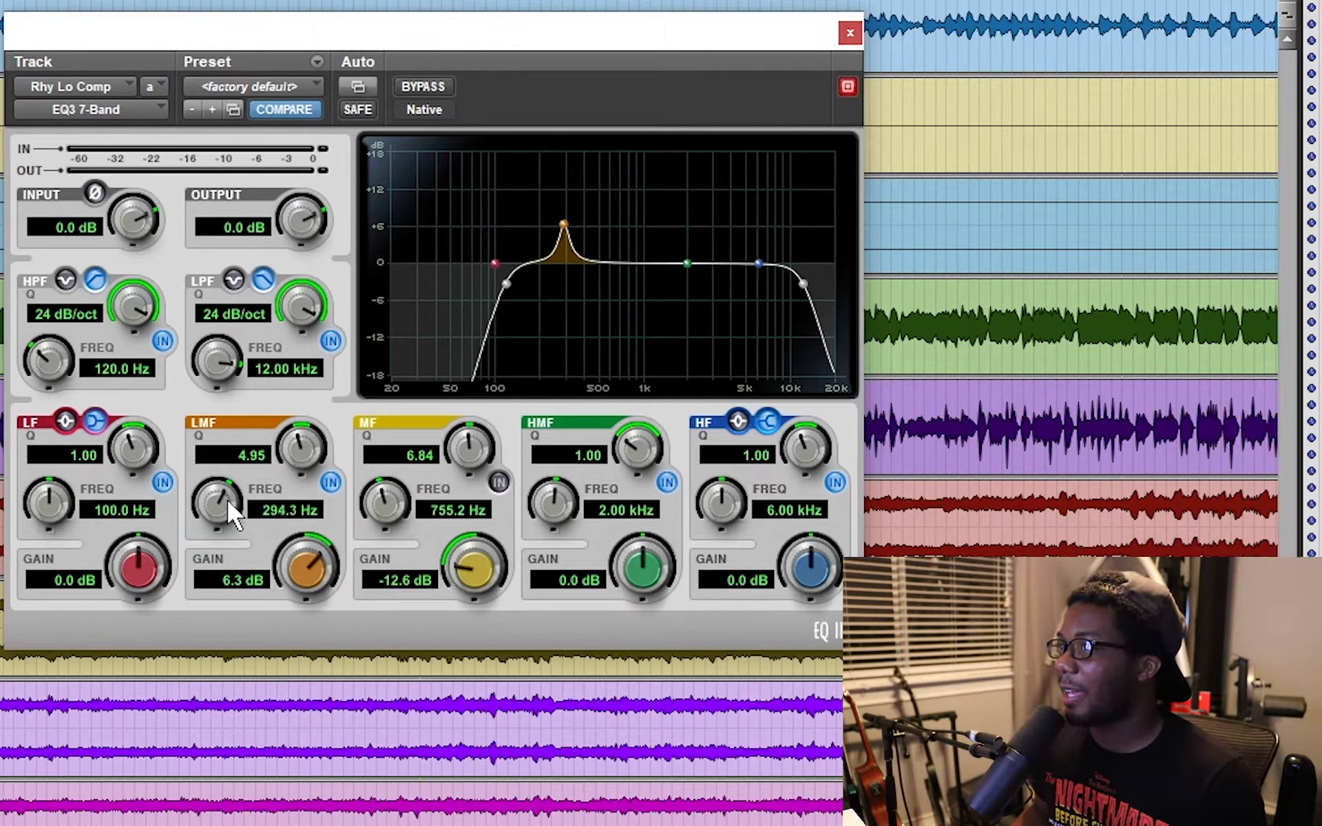
{"action": "left_click_drag", "start_coordinate": [227, 501], "coordinate": [222, 514]}
{"action": "key", "text": "space"}
{"action": "left_click_drag", "start_coordinate": [306, 551], "coordinate": [305, 530]}
{"action": "left_click_drag", "start_coordinate": [306, 530], "coordinate": [306, 528]}
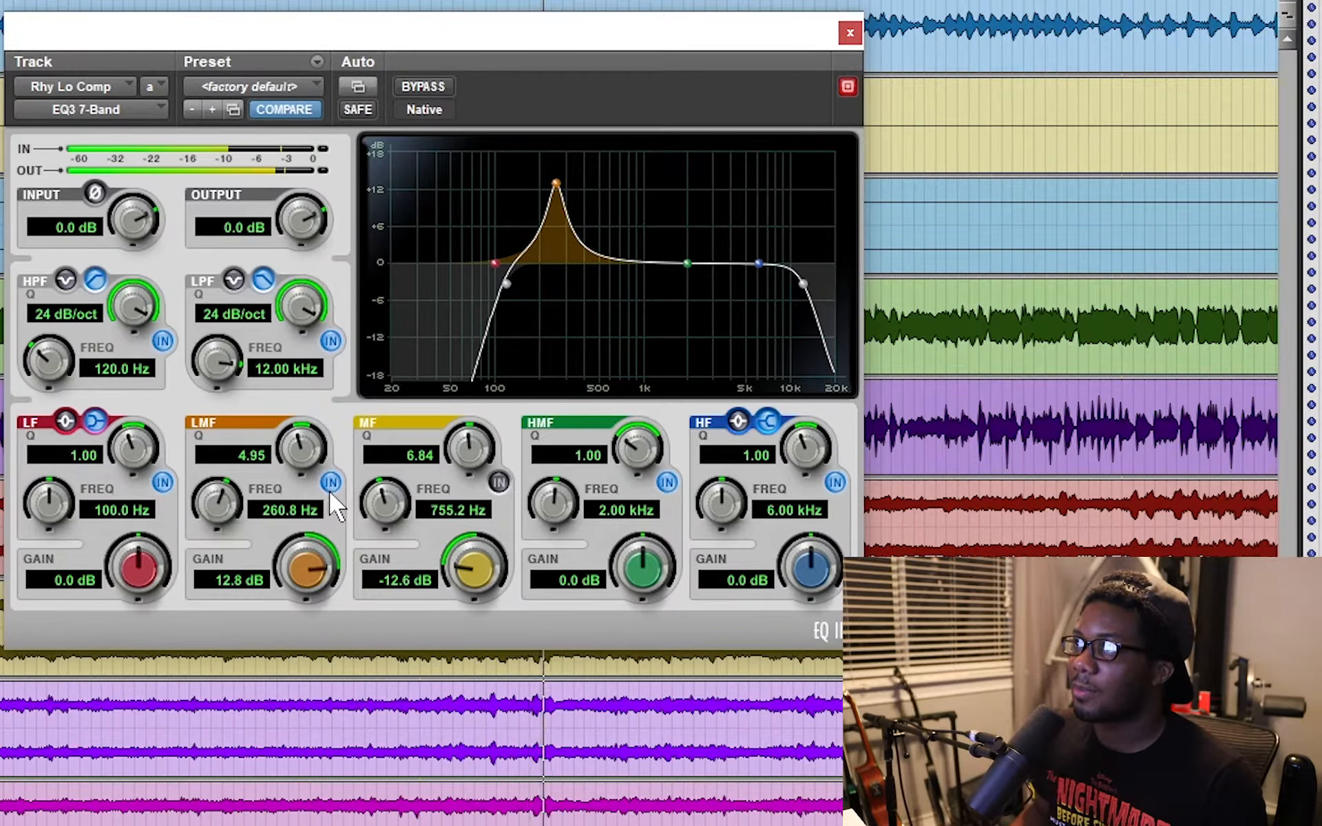
Cut the LMF band to about -11.2 dB with a Q of about 8.22, and disable the band
{"action": "left_click_drag", "start_coordinate": [301, 560], "coordinate": [303, 690]}
{"action": "left_click_drag", "start_coordinate": [294, 448], "coordinate": [354, 496]}
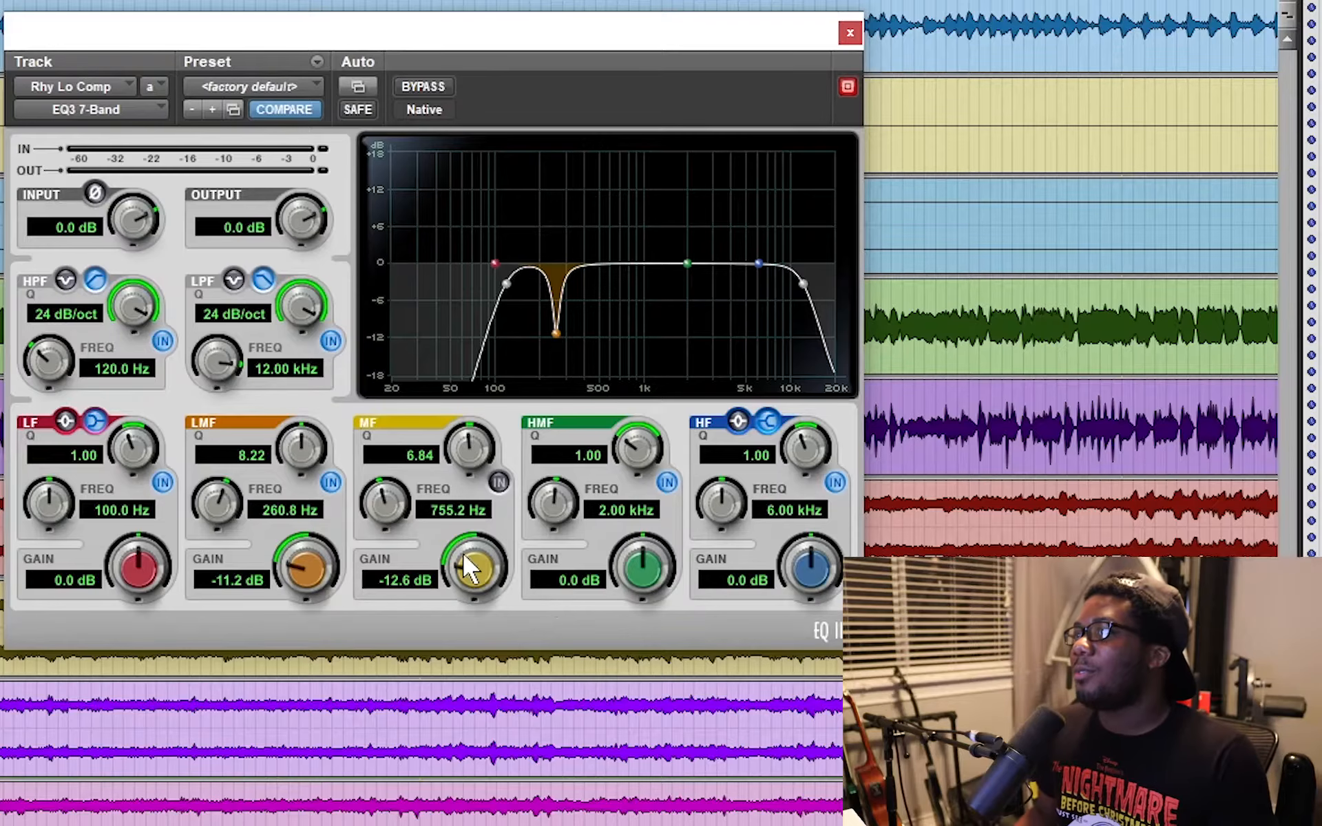
{"action": "left_click", "coordinate": [331, 482]}
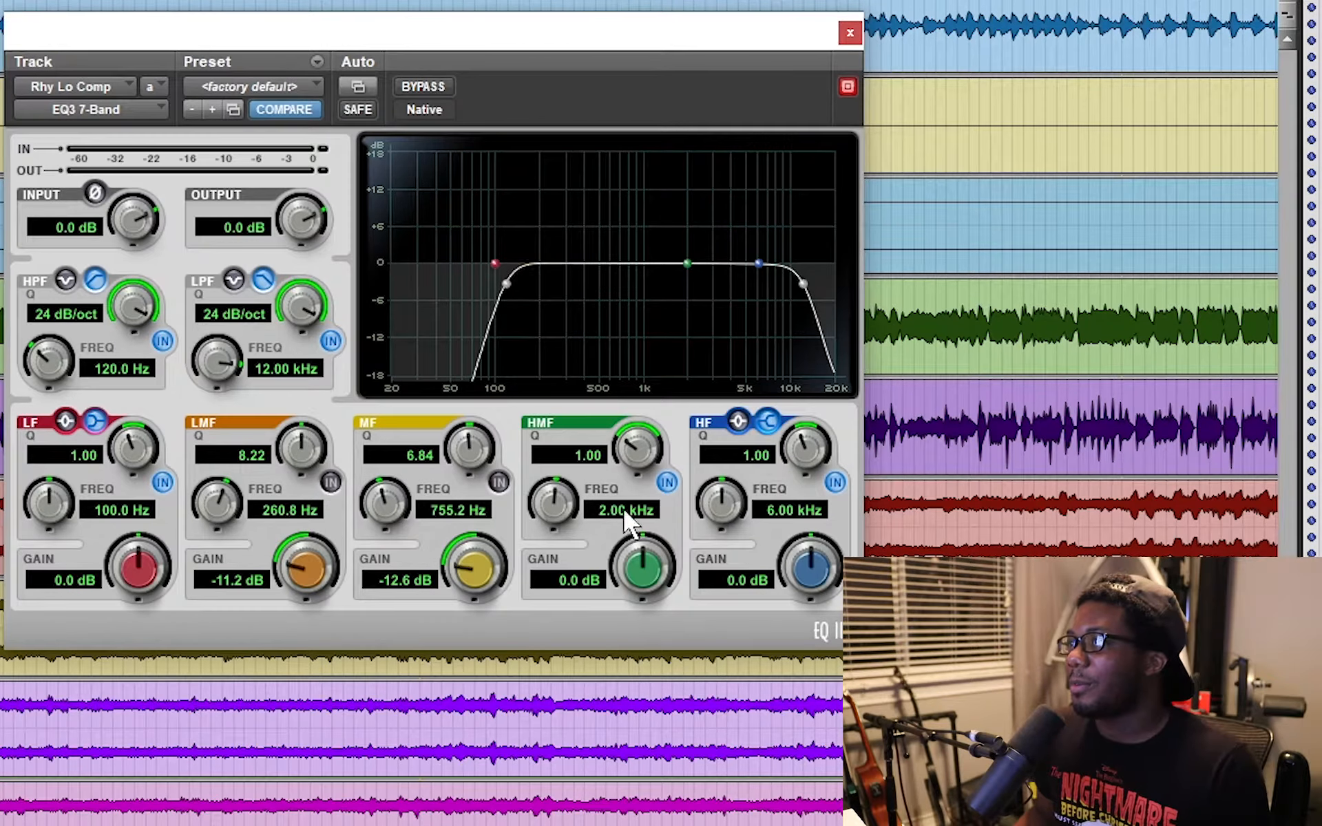
Boost the HMF band by 18 dB at about 3.8 kHz and narrow its Q to about 9.89
{"action": "left_click_drag", "start_coordinate": [569, 515], "coordinate": [561, 415]}
{"action": "left_click_drag", "start_coordinate": [649, 464], "coordinate": [635, 346]}
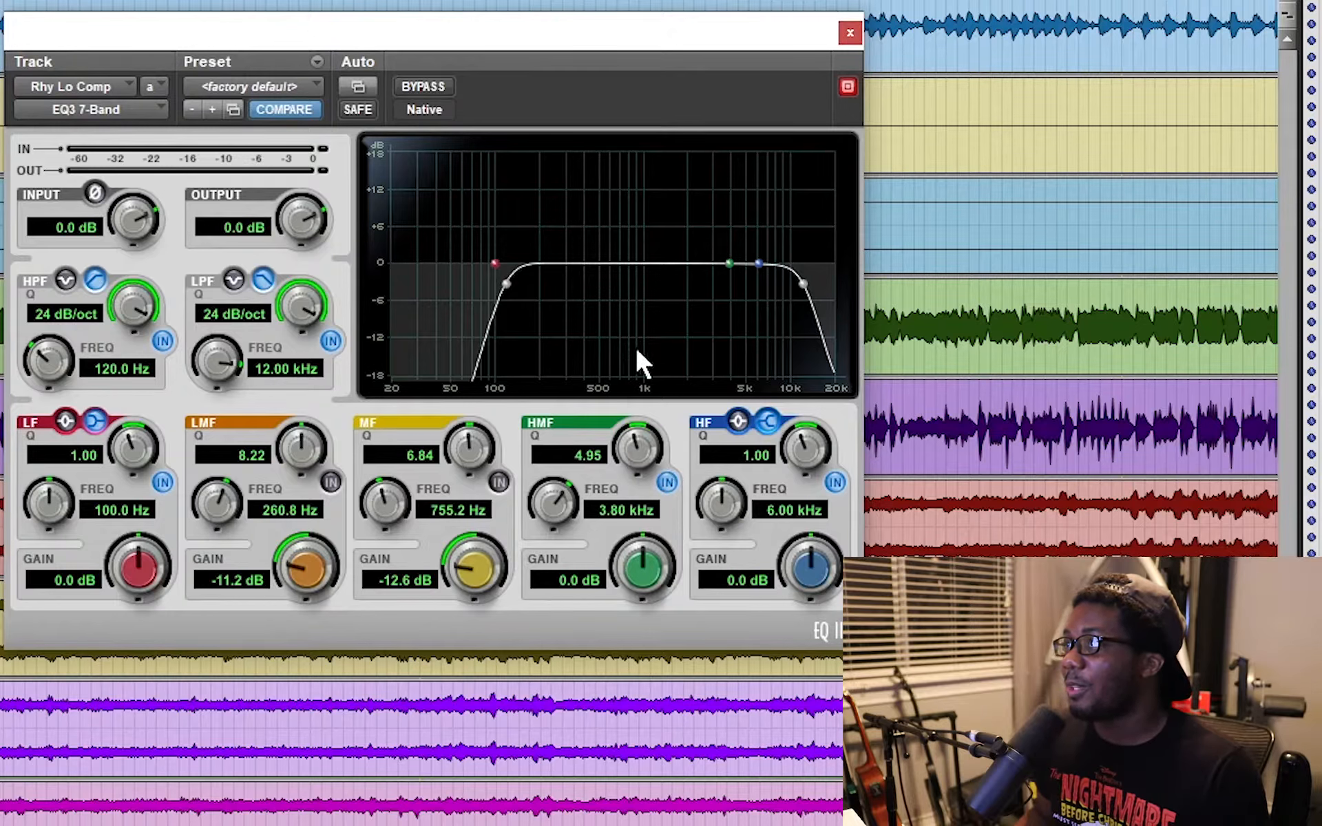
{"action": "left_click_drag", "start_coordinate": [647, 577], "coordinate": [647, 396]}
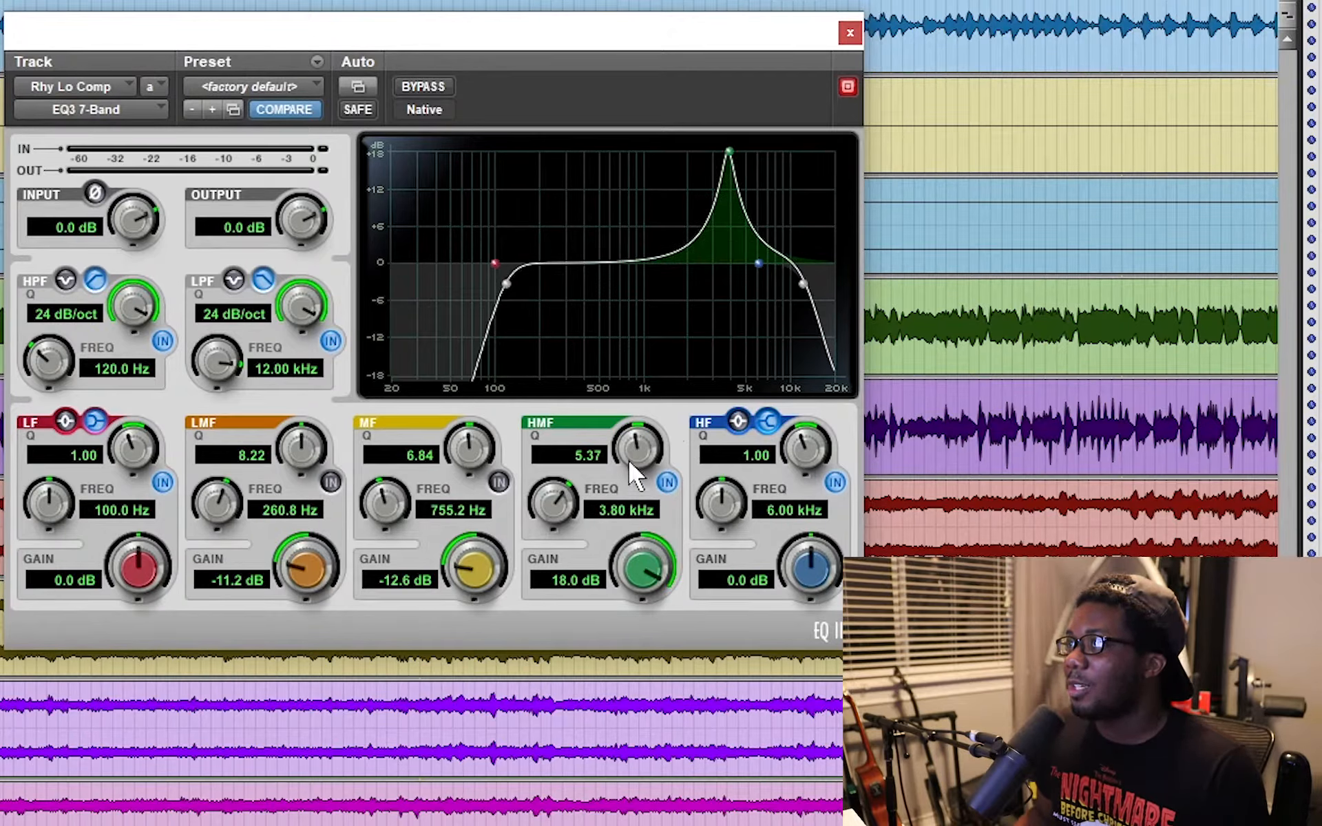
{"action": "left_click_drag", "start_coordinate": [634, 461], "coordinate": [634, 402]}
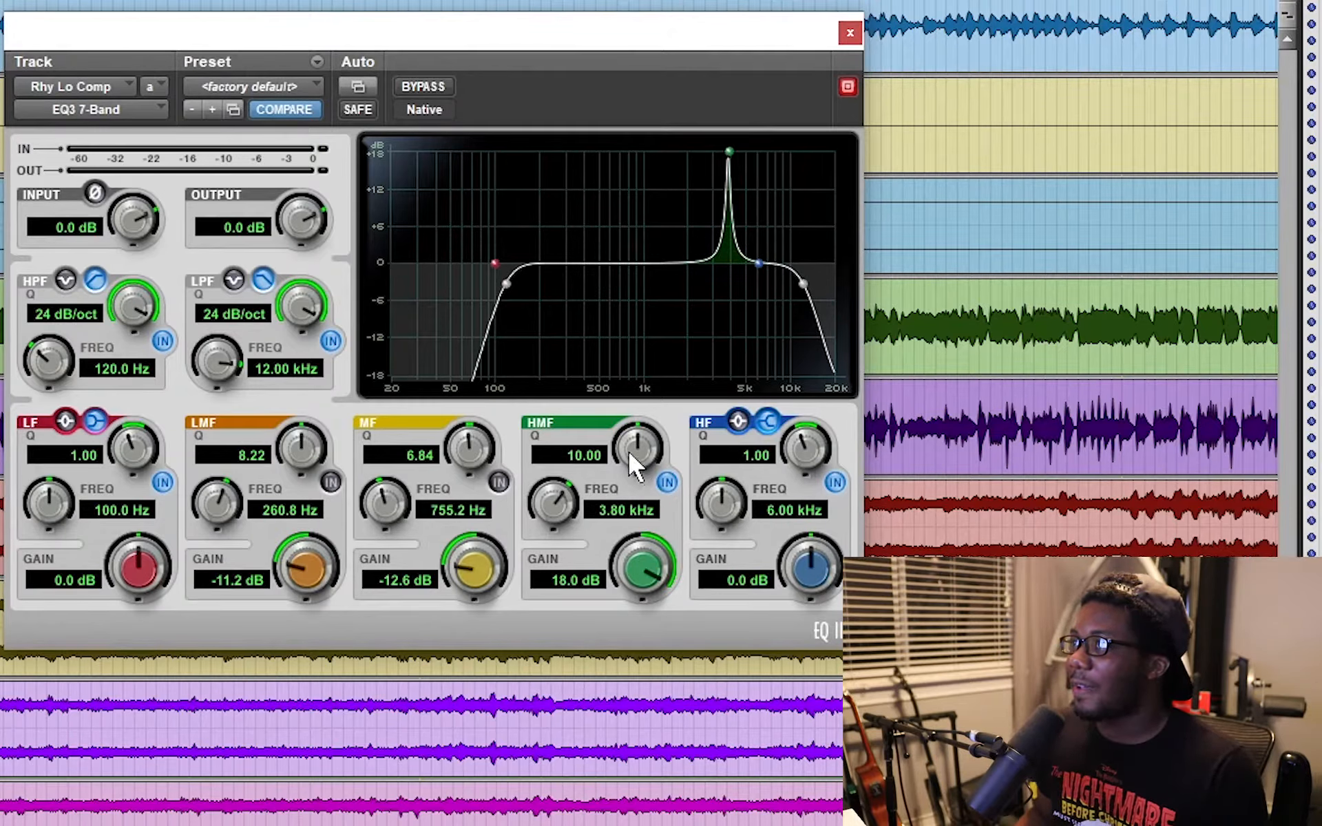
{"action": "left_click_drag", "start_coordinate": [632, 459], "coordinate": [629, 456]}
Set the HMF band's frequency to 4 kHz and start playback to audition the boost
{"action": "left_click", "coordinate": [623, 511]}
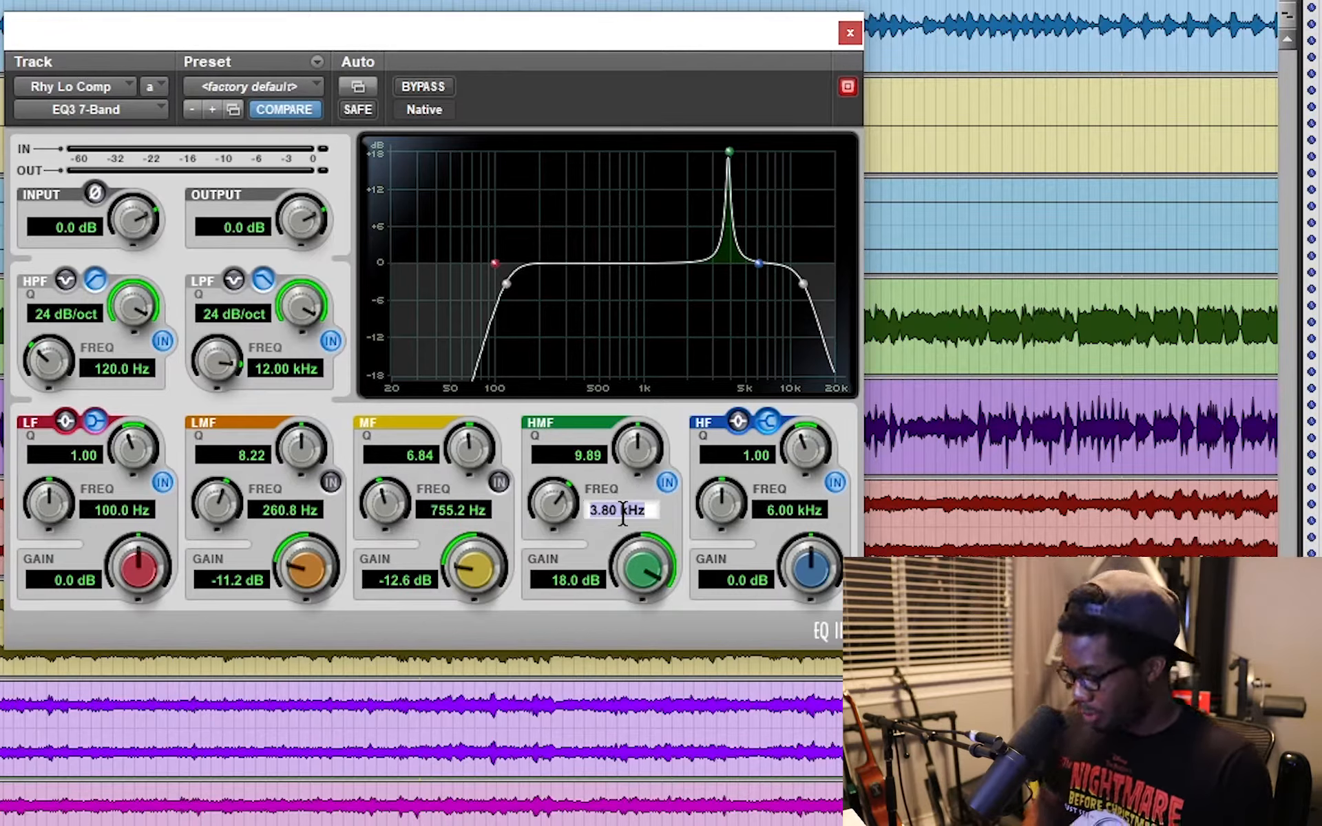
{"action": "type", "text": "4"}
{"action": "key", "text": "Return"}
{"action": "key", "text": "space"}
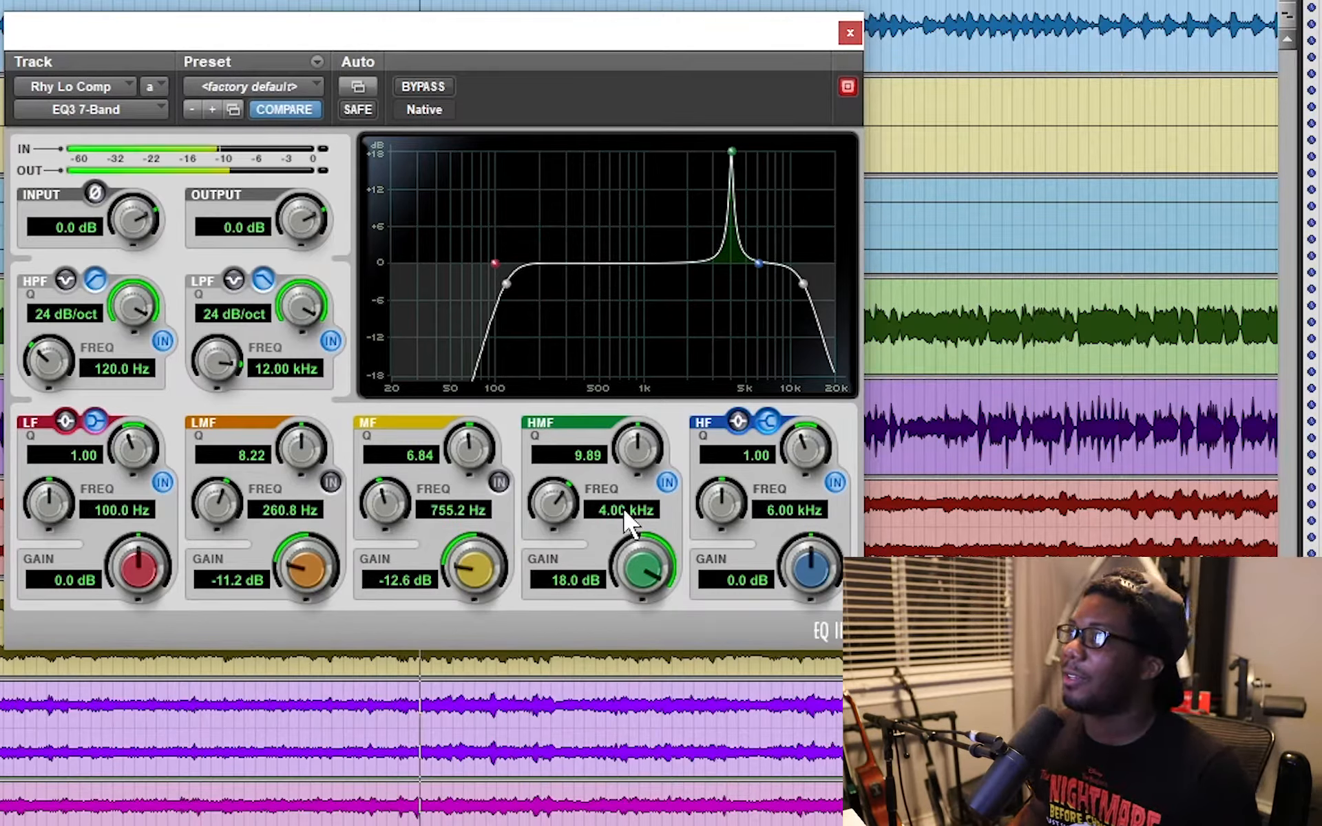
Cut the HMF band to about -5.9 dB with a Q of about 4.03, and disable the band
{"action": "mouse_move", "coordinate": [636, 439]}
{"action": "left_mouse_down"}
{"action": "mouse_move", "coordinate": [625, 483]}
{"action": "mouse_move", "coordinate": [623, 447]}
{"action": "left_mouse_up"}
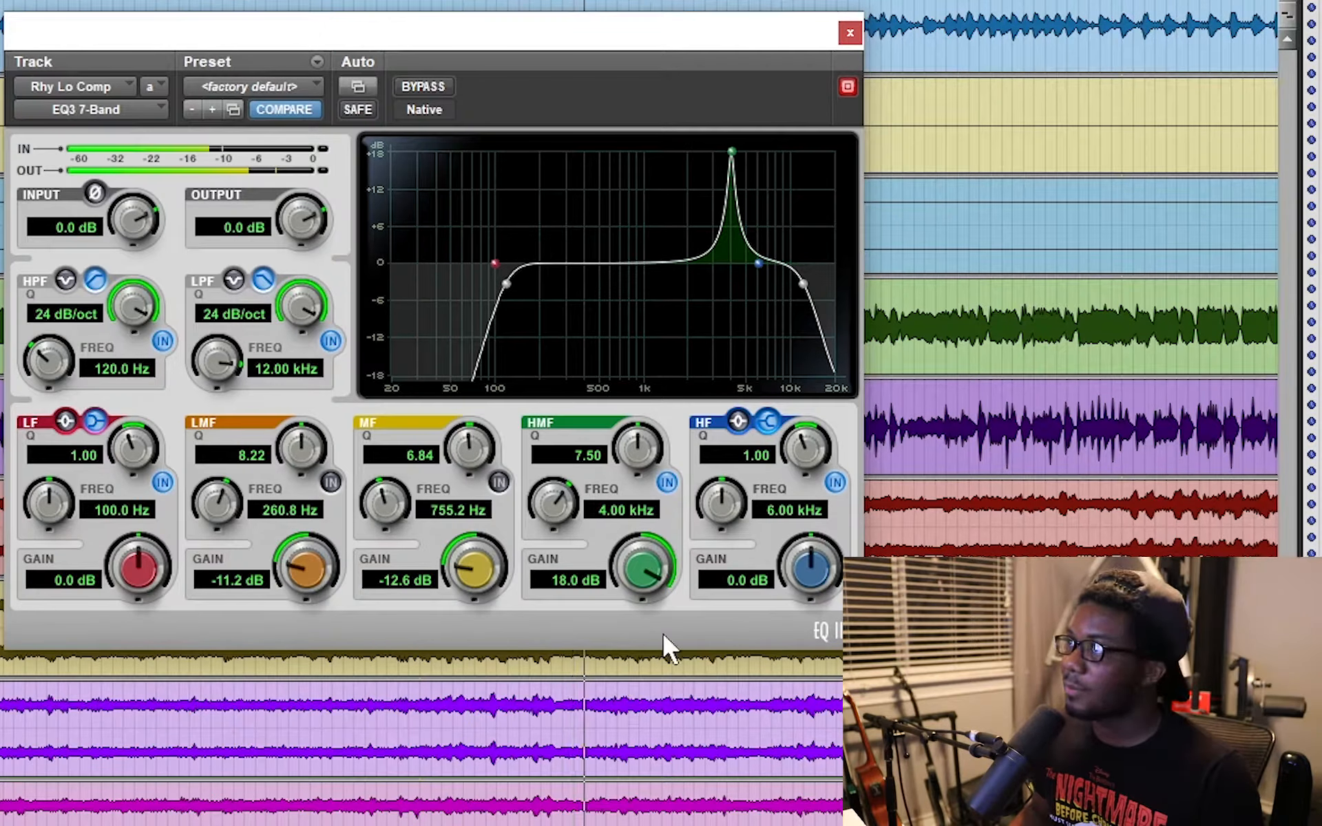
{"action": "left_click_drag", "start_coordinate": [638, 581], "coordinate": [631, 782]}
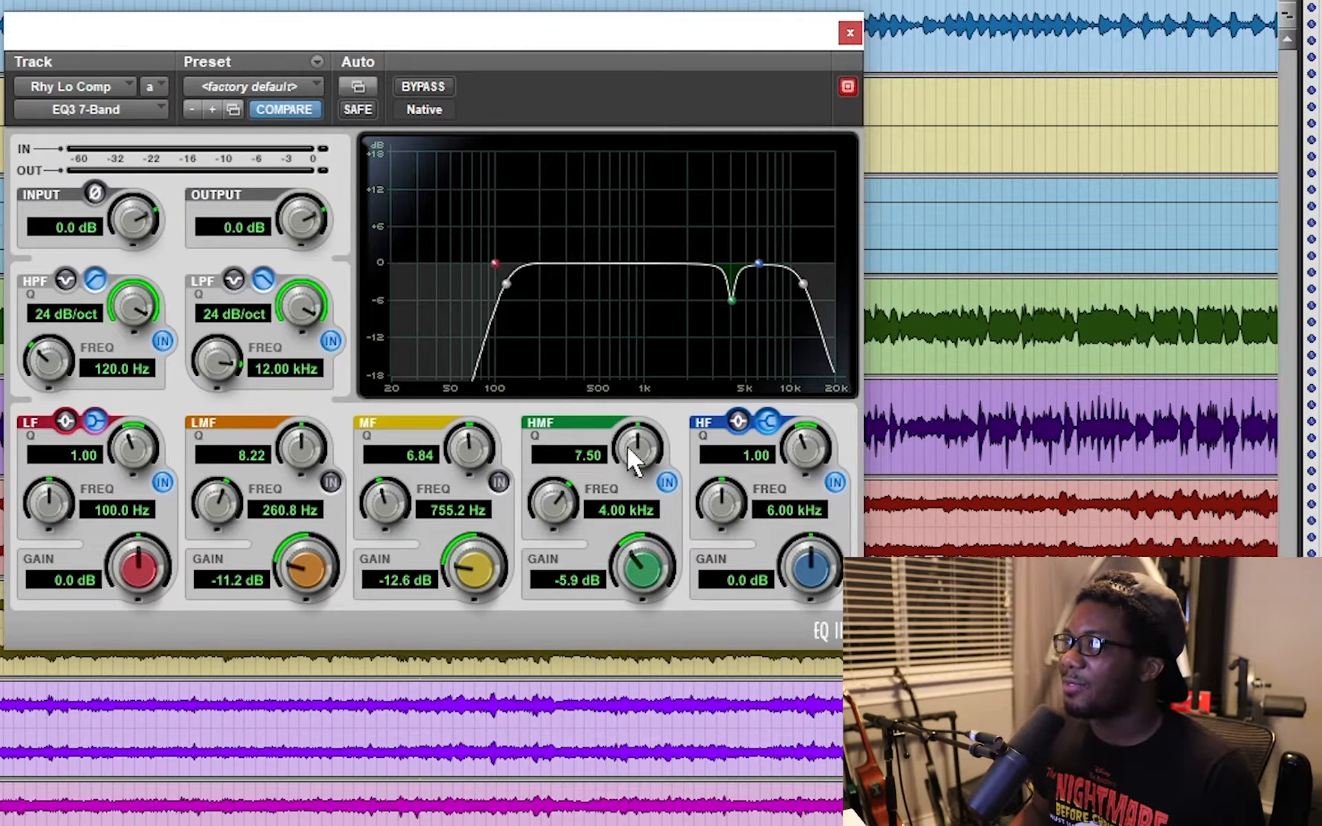
{"action": "left_click_drag", "start_coordinate": [632, 460], "coordinate": [629, 418]}
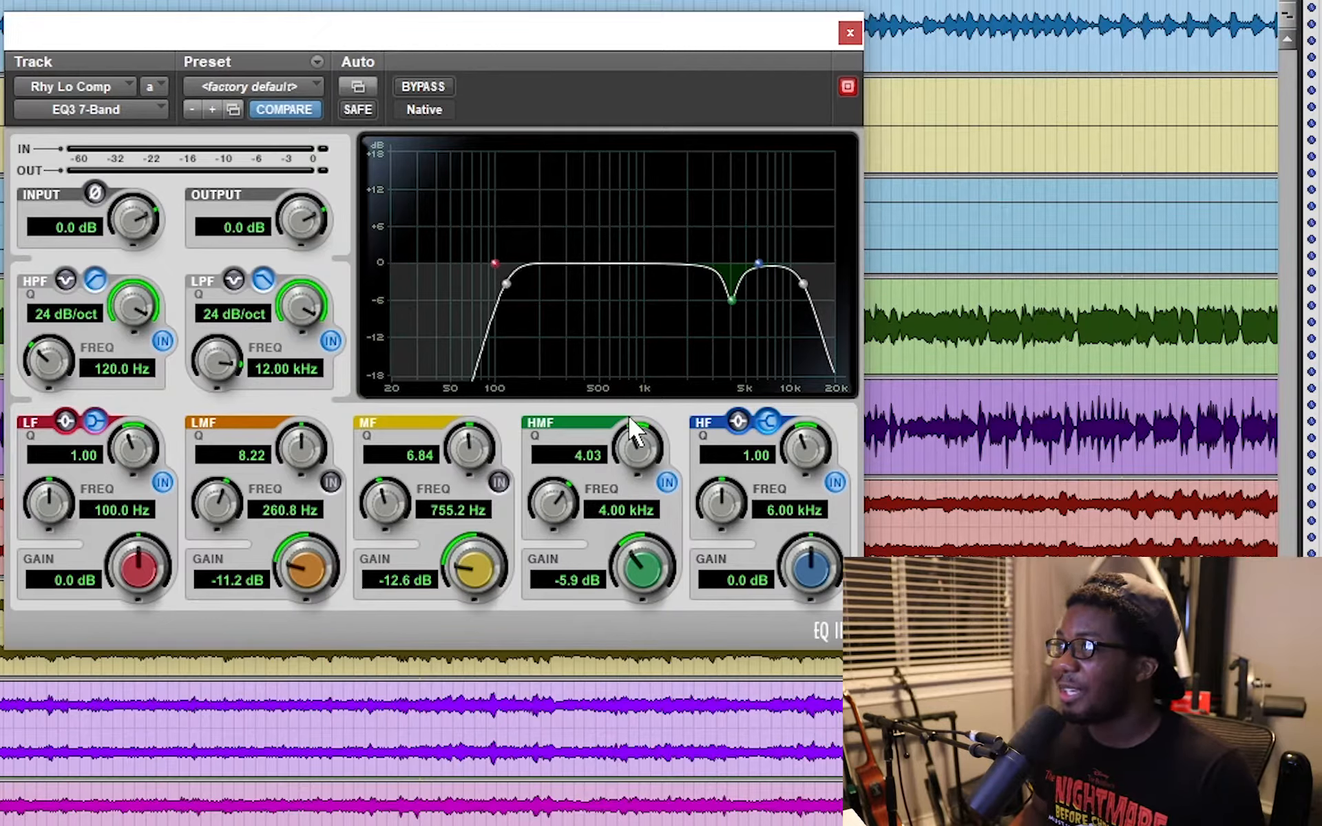
{"action": "left_click", "coordinate": [665, 482]}
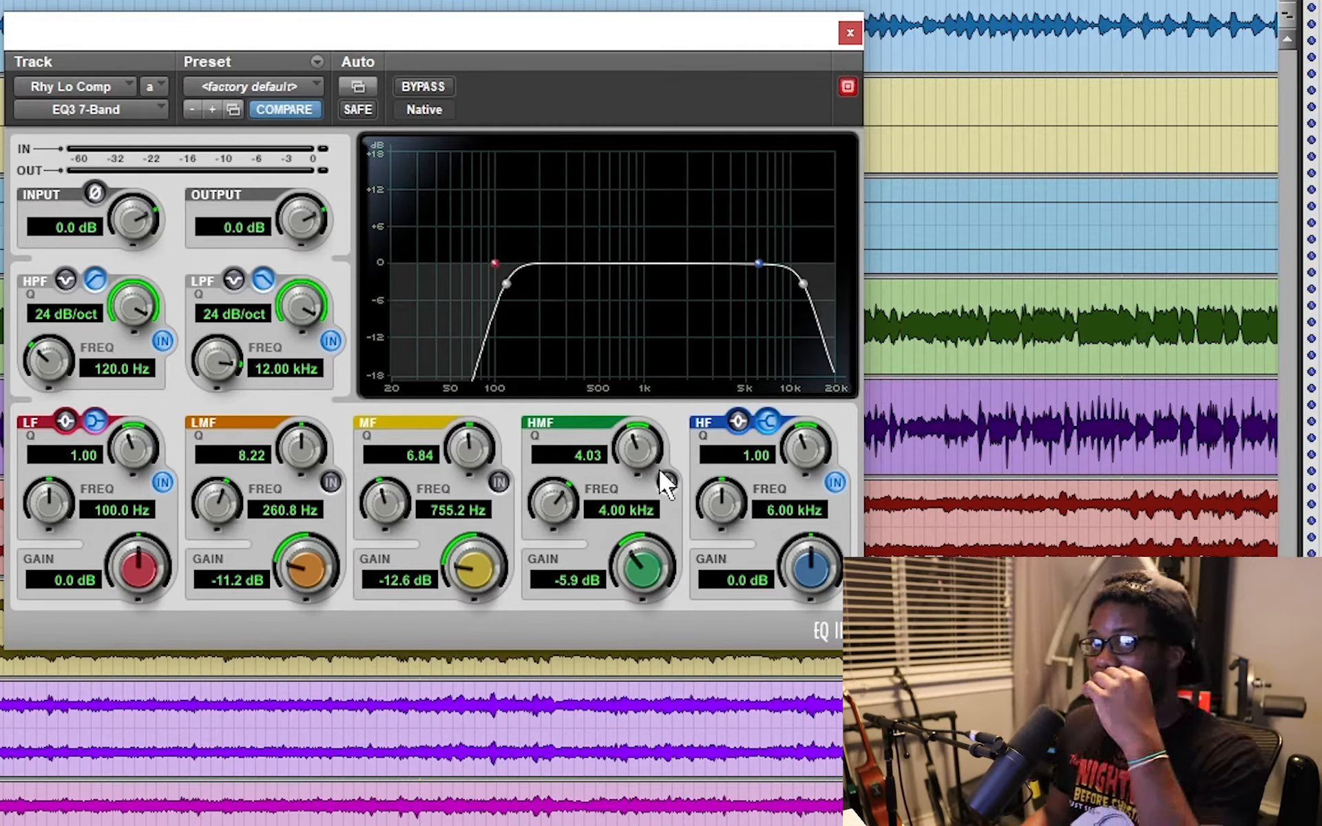
Re-enable the HMF band during playback, narrow its Q to about 4.95, and toggle the band off and on to compare
{"action": "key", "text": "space"}
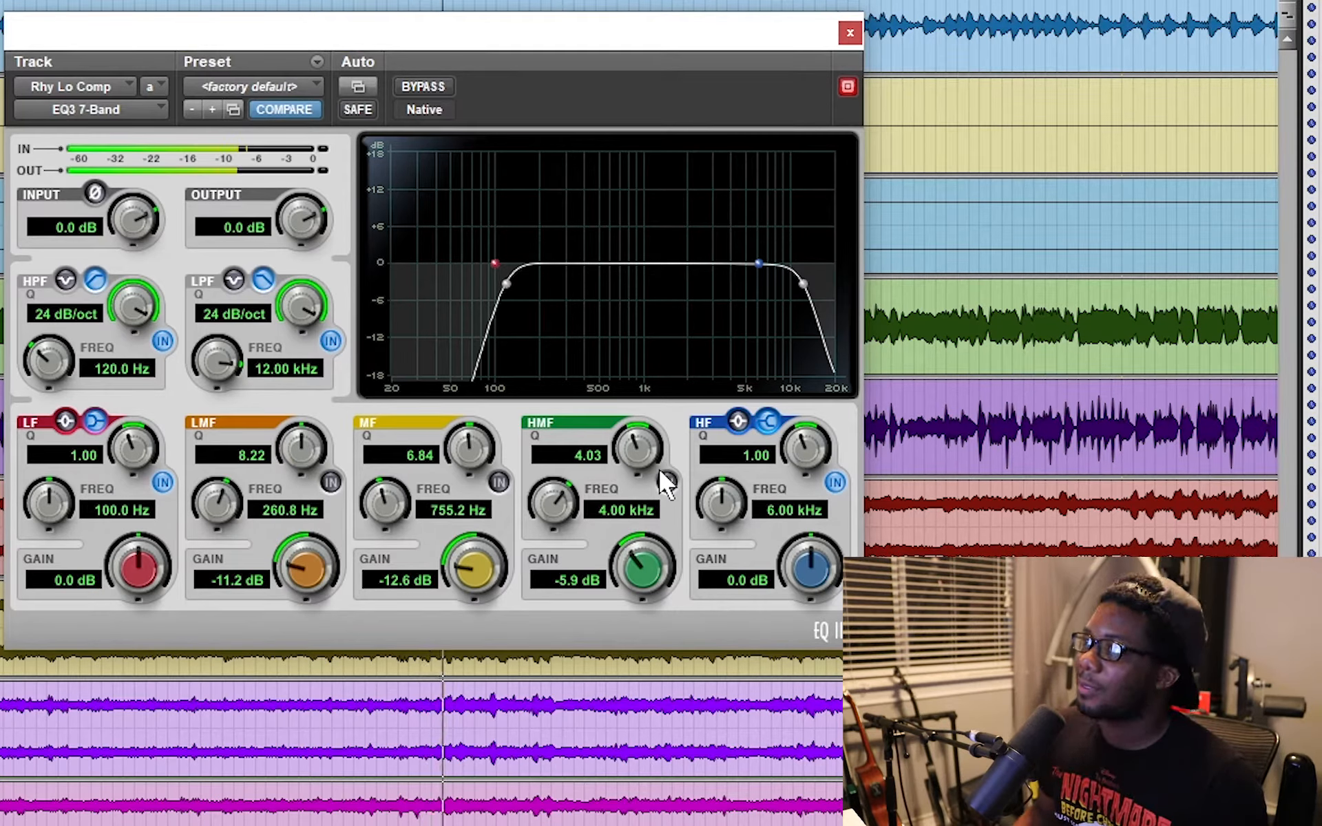
{"action": "left_click", "coordinate": [666, 483]}
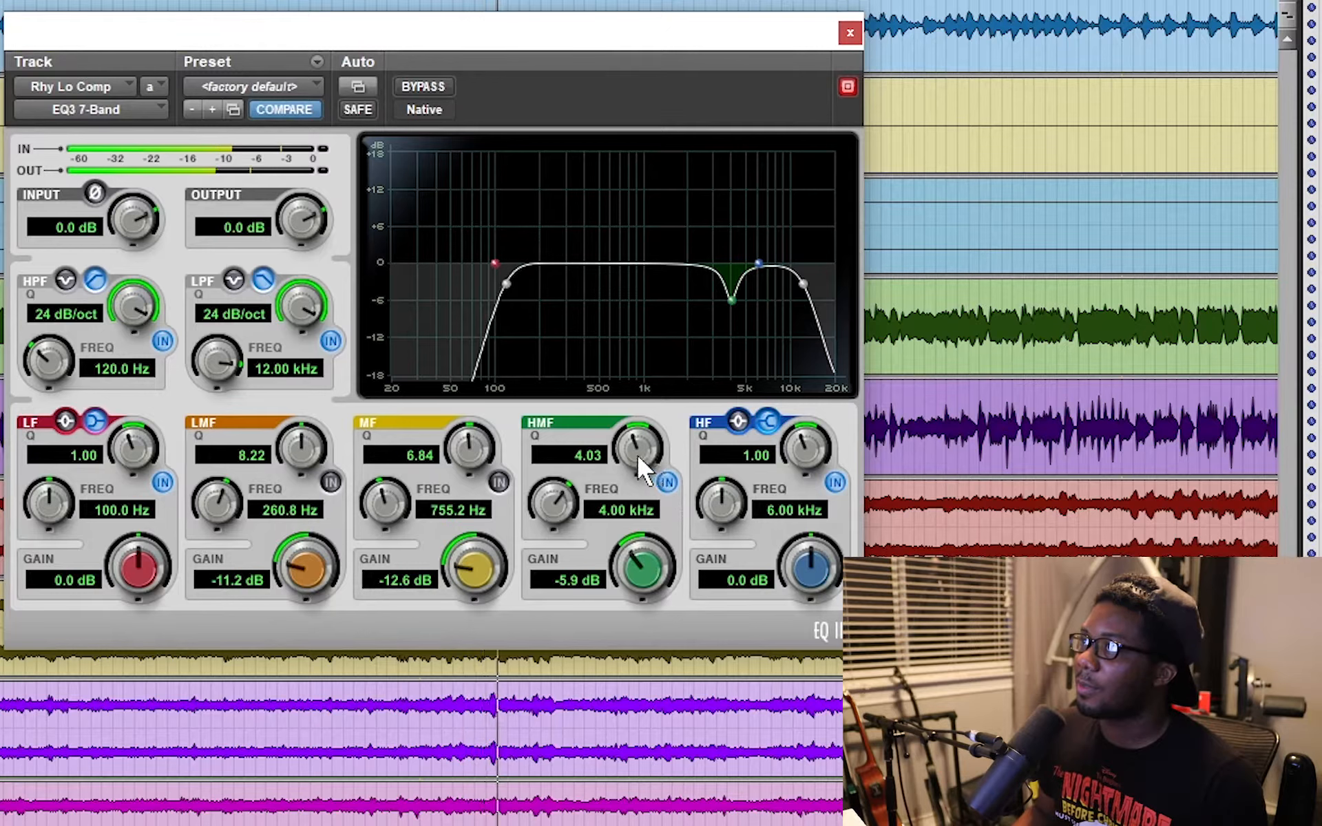
{"action": "left_click_drag", "start_coordinate": [638, 455], "coordinate": [636, 434]}
{"action": "left_click", "coordinate": [668, 484]}
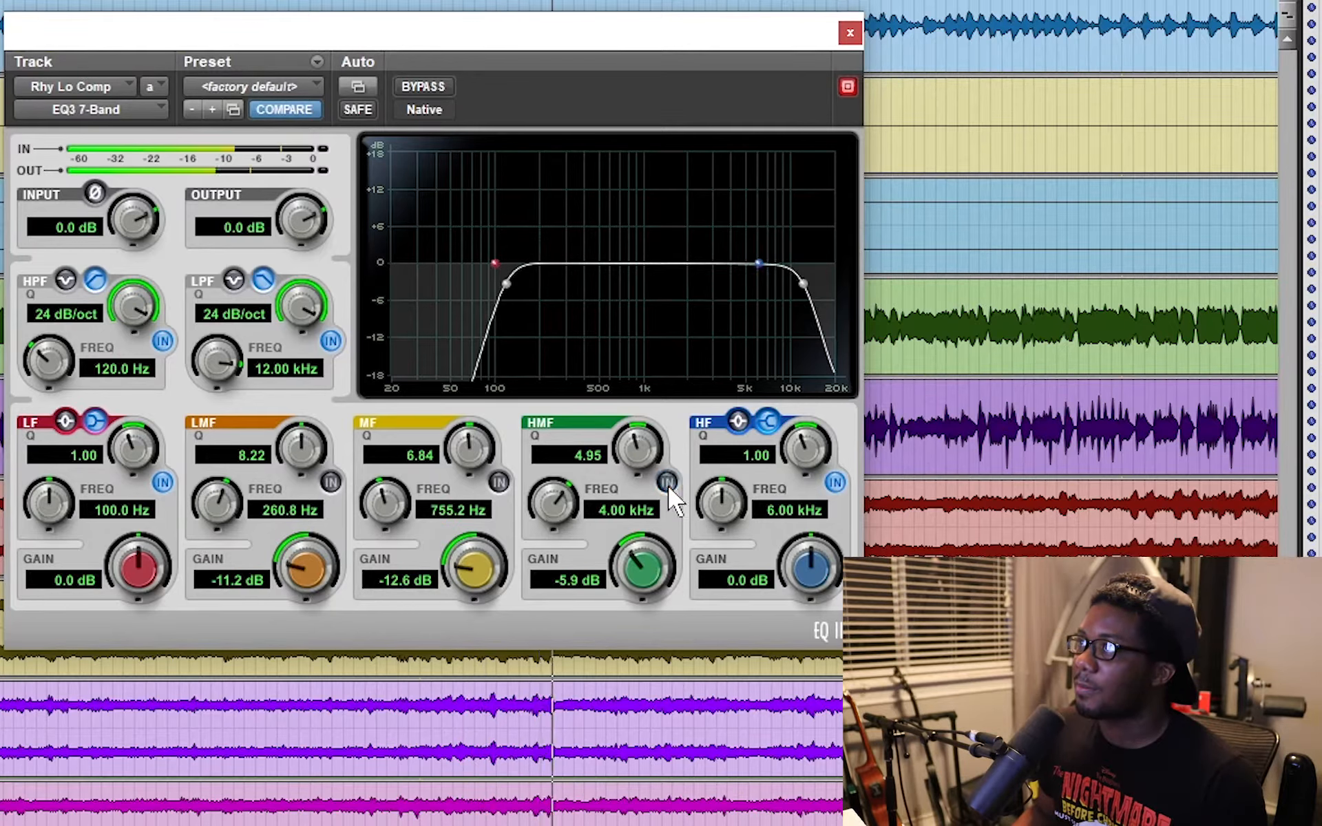
{"action": "left_click", "coordinate": [668, 486]}
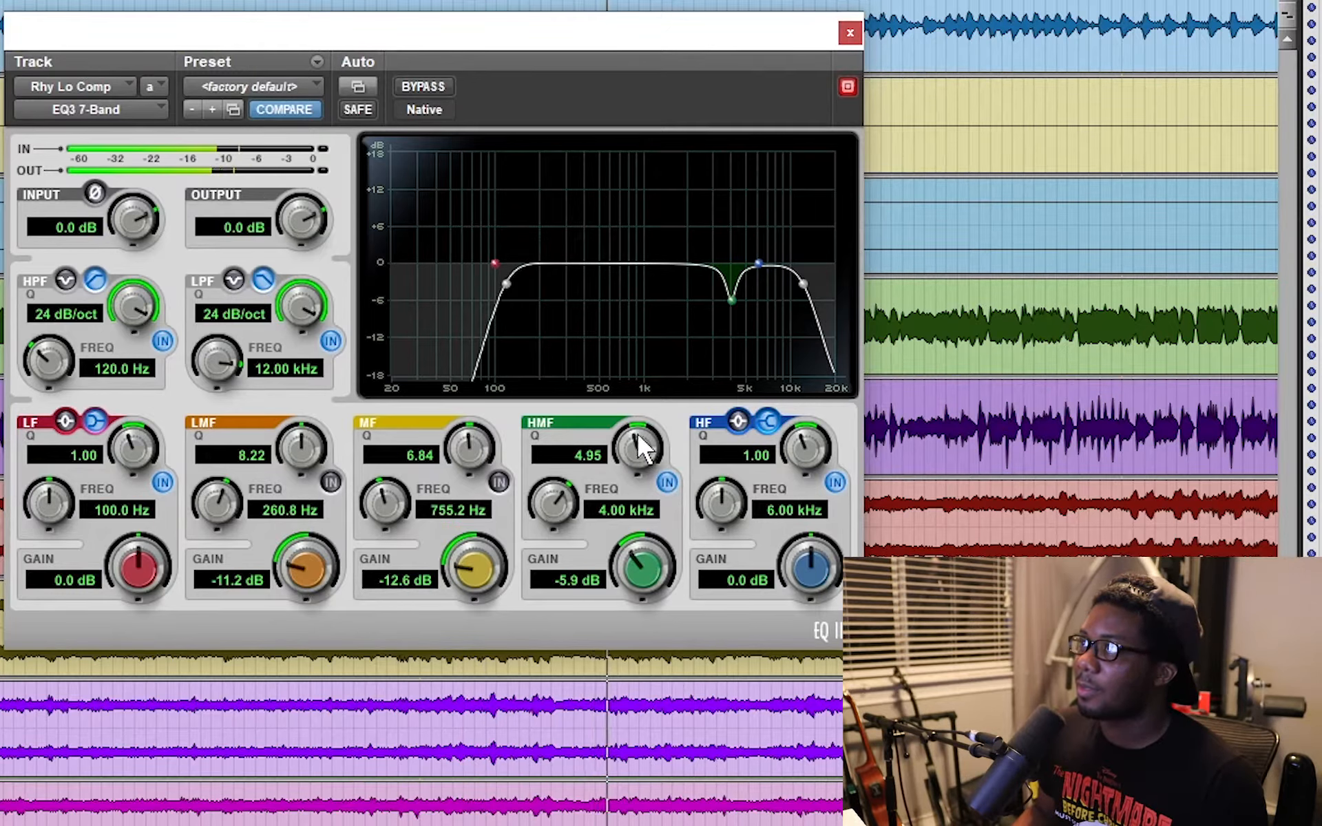
Narrow the HMF band's Q to about 8.04 and compare the sound with the band off and on
{"action": "left_click_drag", "start_coordinate": [634, 442], "coordinate": [631, 351]}
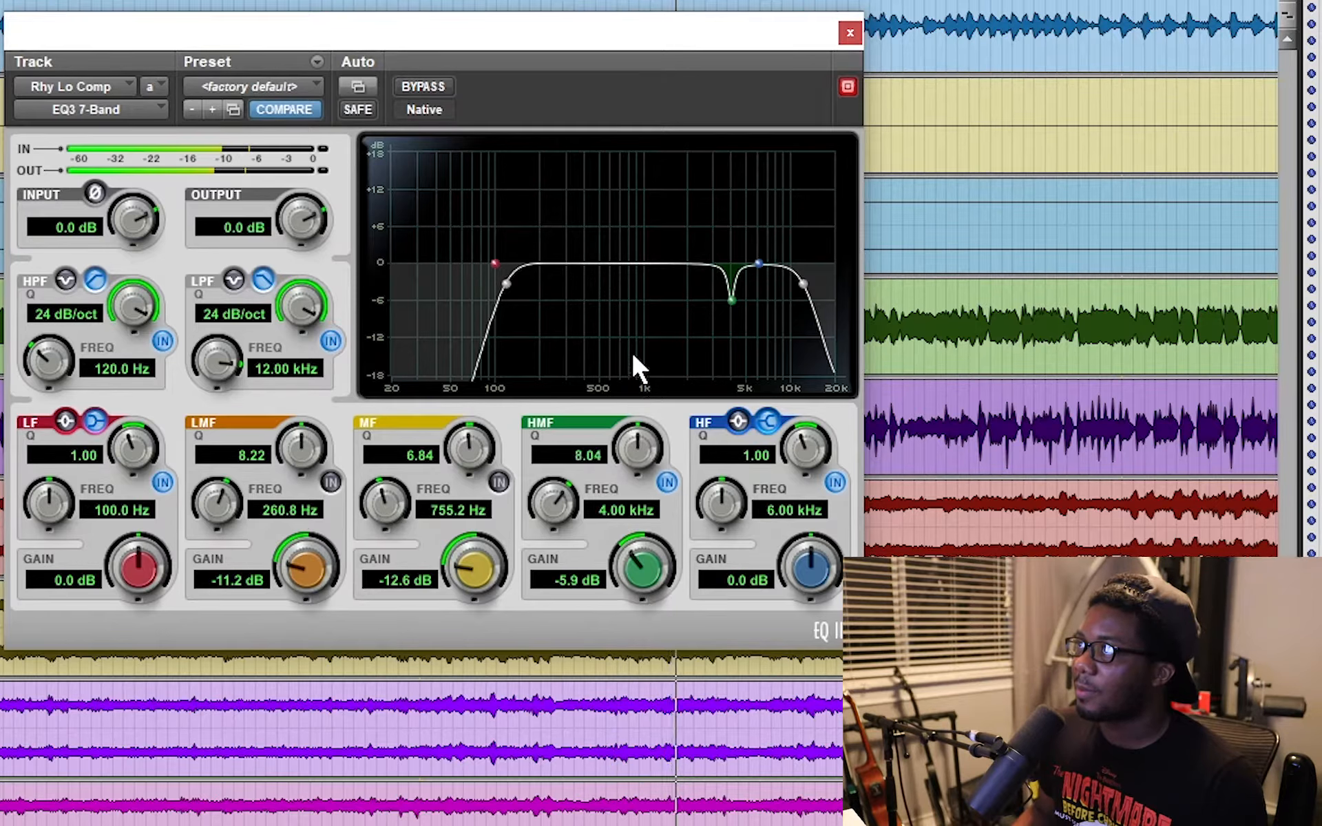
{"action": "left_click", "coordinate": [665, 486]}
{"action": "left_click", "coordinate": [664, 485]}
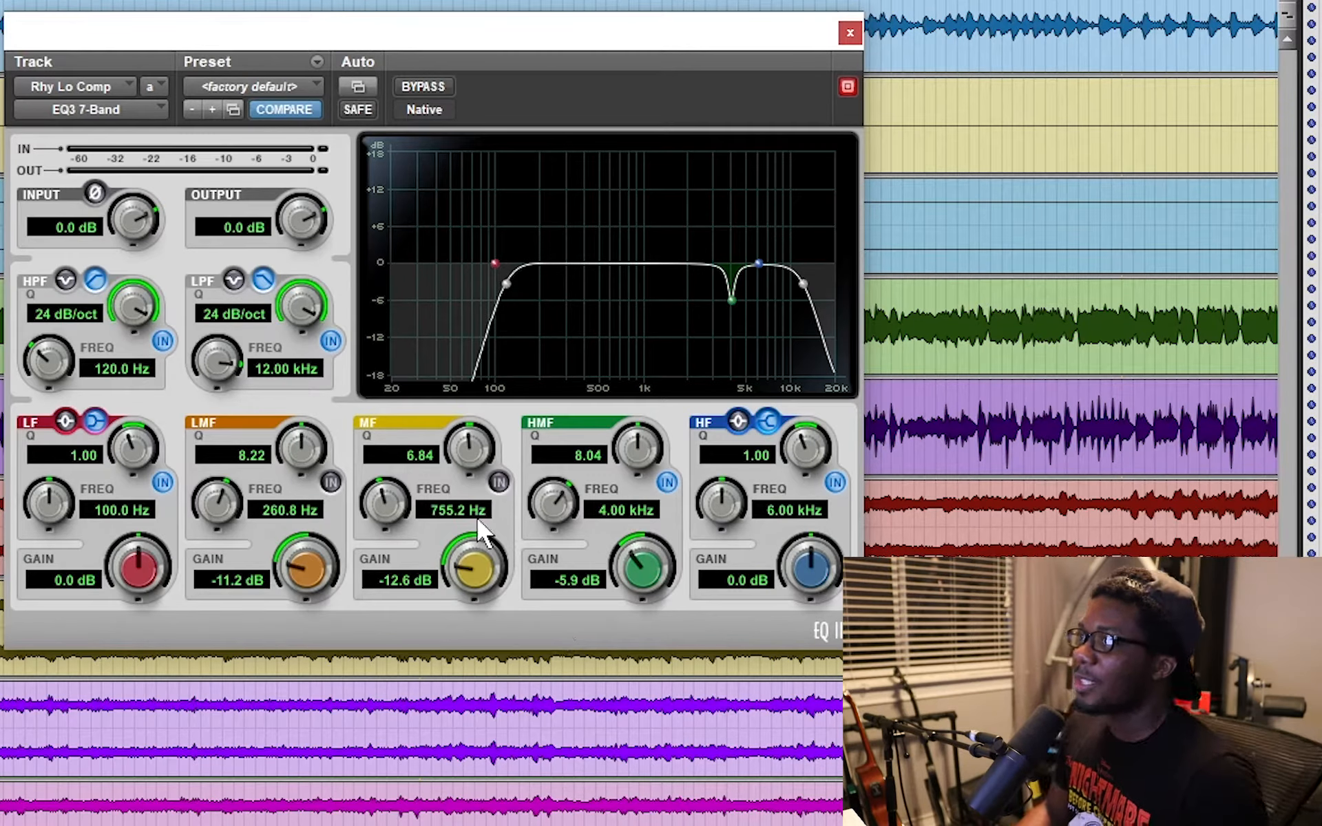
Enable the MF band at about -7.5 dB and the LMF band at about -2.8 dB, 218.5 Hz and a Q of 7.50
{"action": "left_click", "coordinate": [499, 482]}
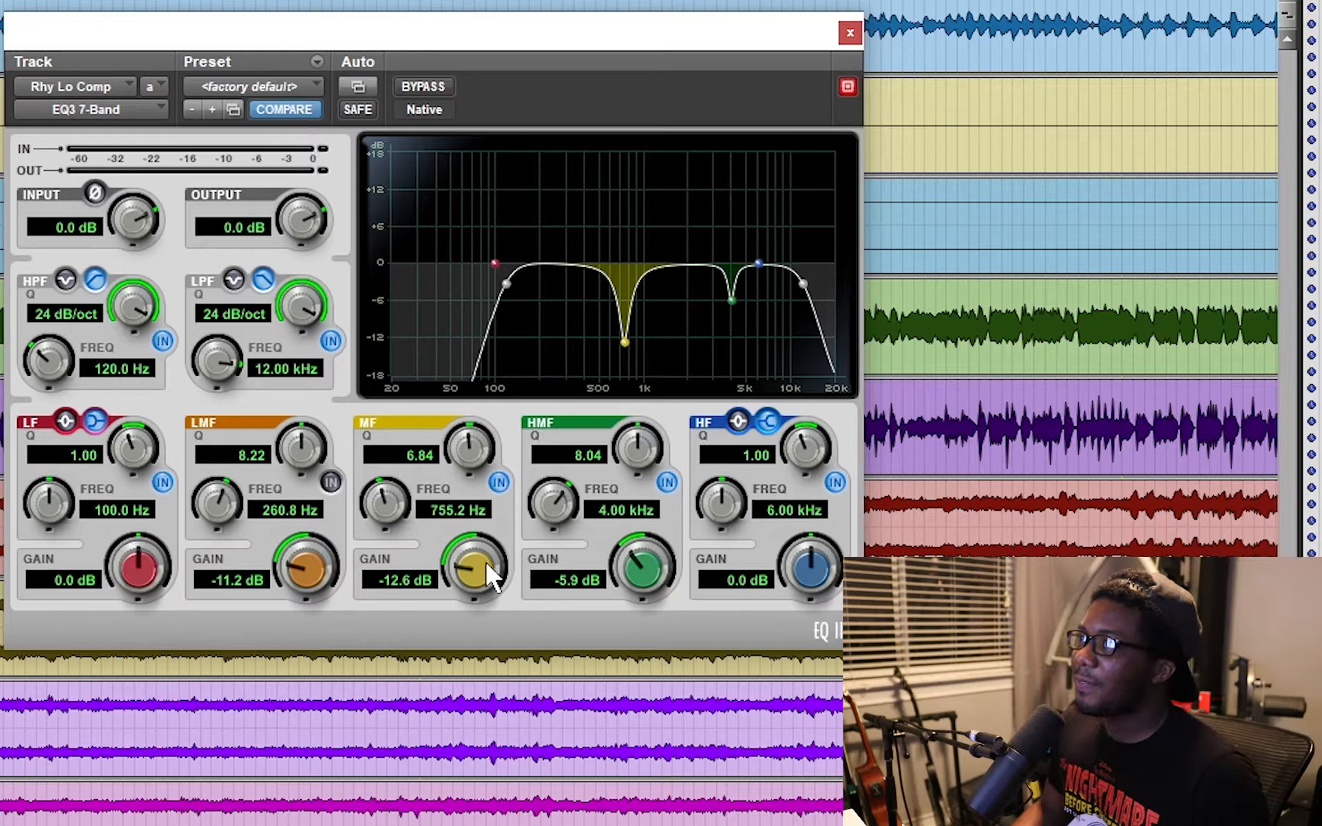
{"action": "left_click_drag", "start_coordinate": [490, 576], "coordinate": [464, 467]}
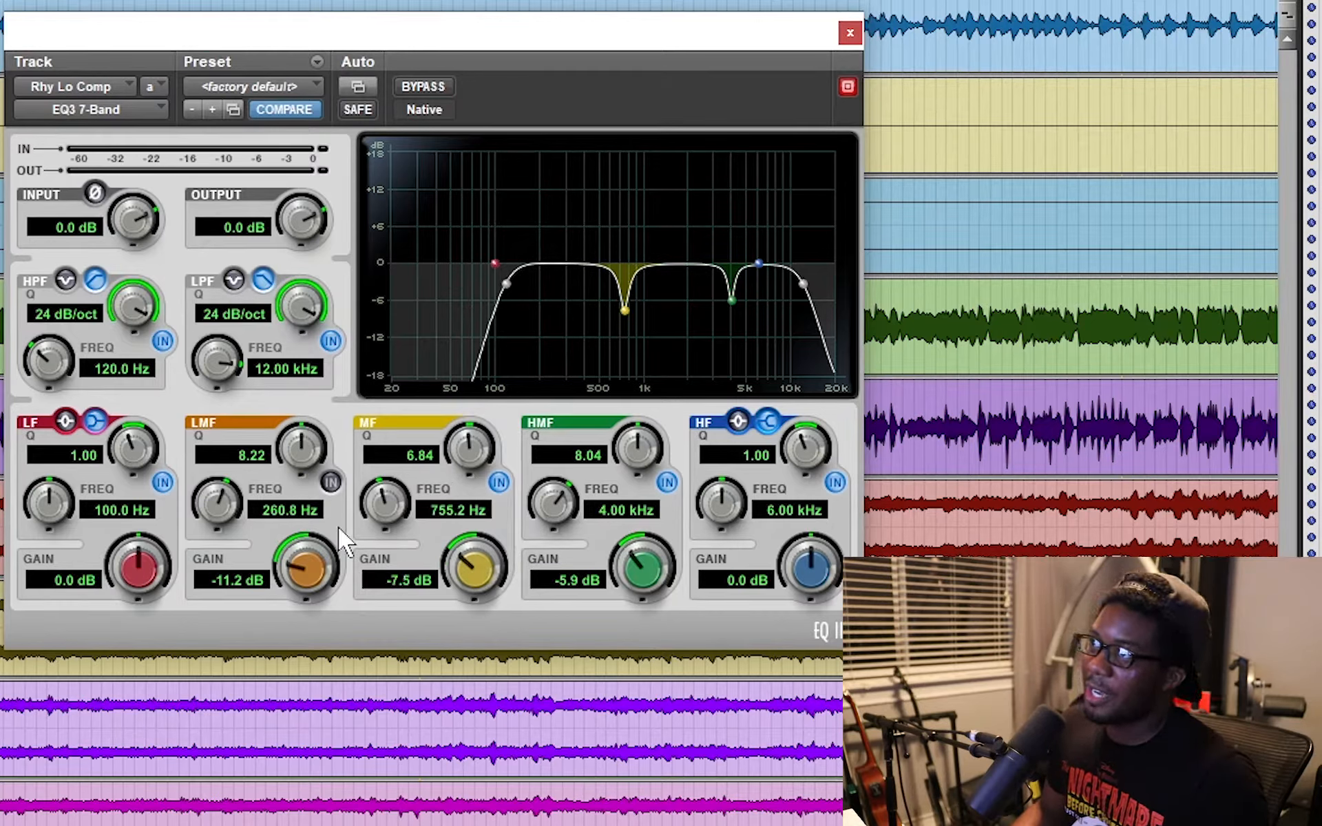
{"action": "left_click", "coordinate": [330, 480]}
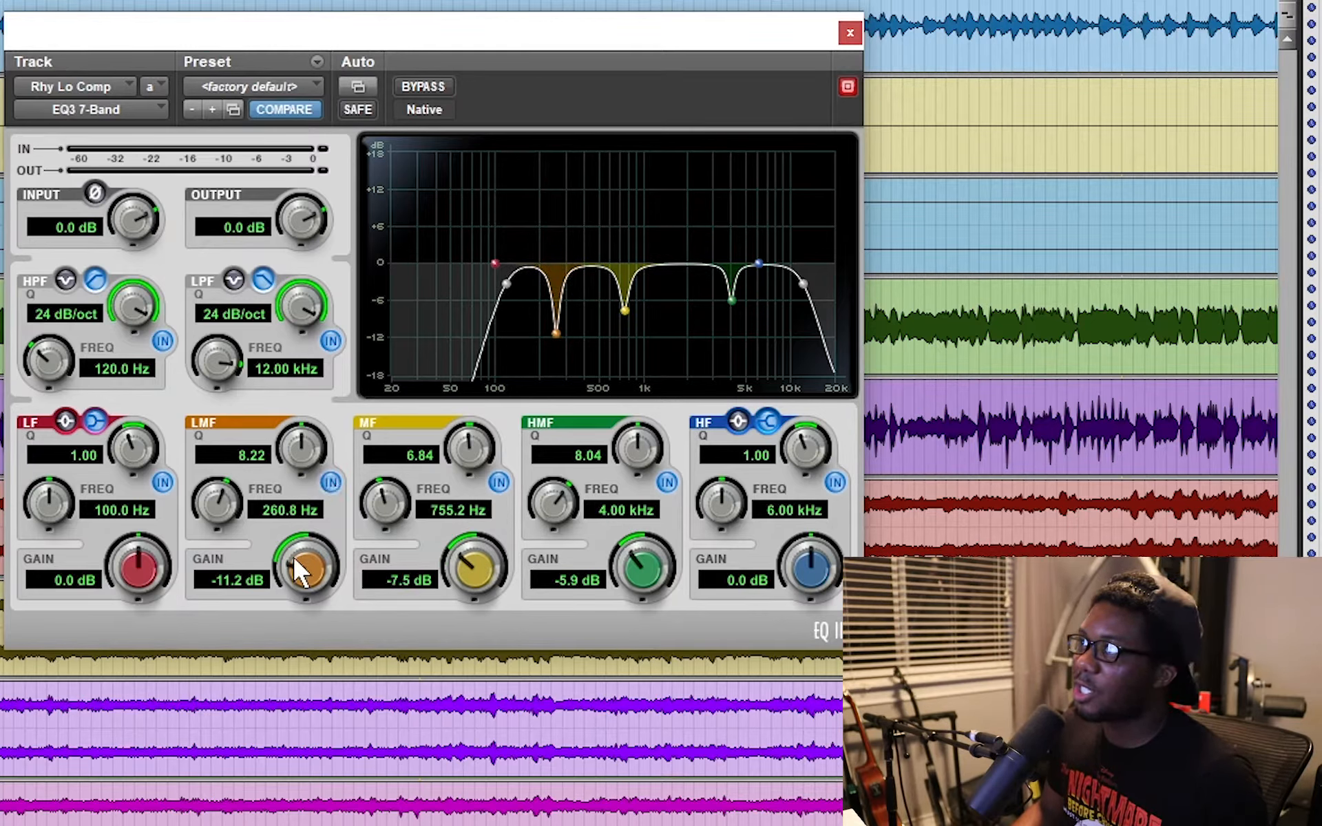
{"action": "left_click_drag", "start_coordinate": [299, 570], "coordinate": [288, 520]}
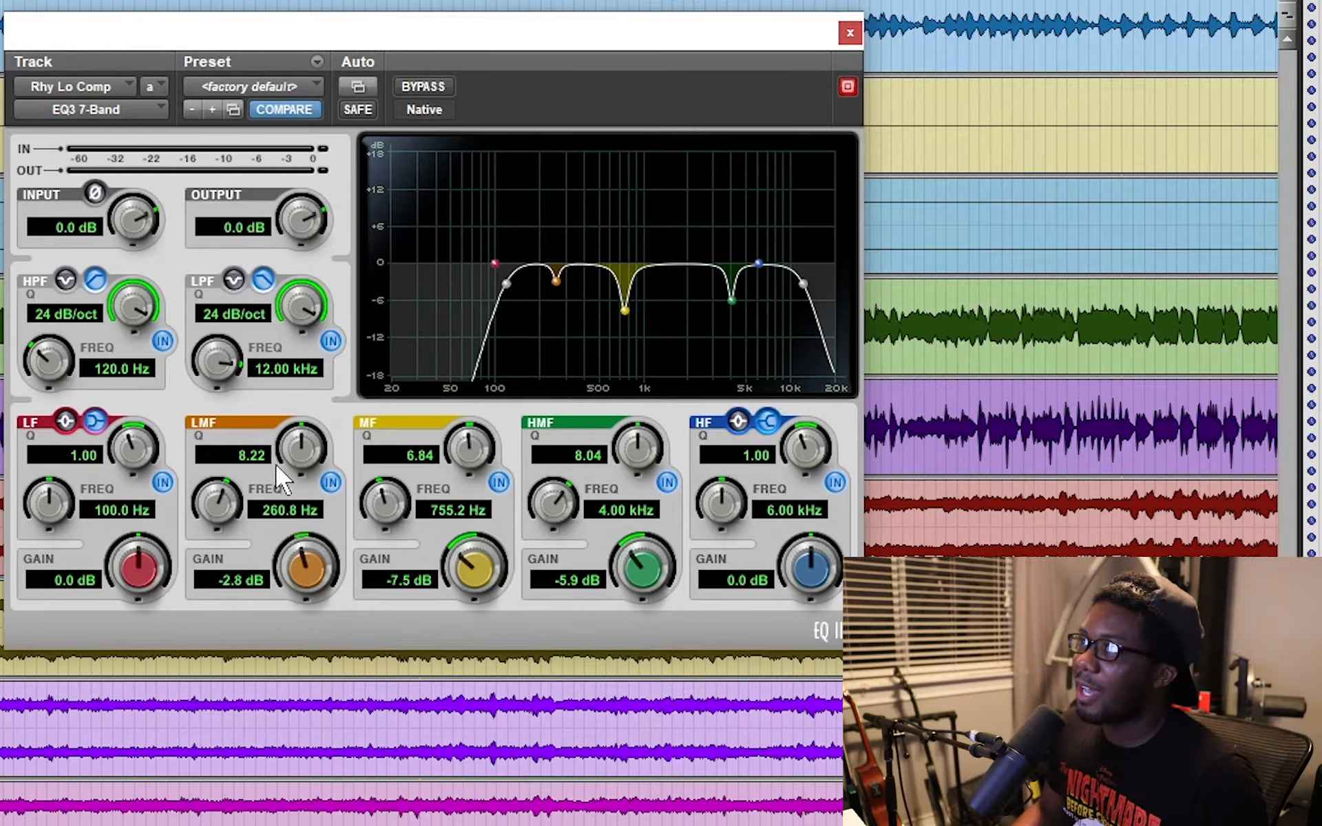
{"action": "left_click_drag", "start_coordinate": [285, 469], "coordinate": [284, 473]}
{"action": "left_click_drag", "start_coordinate": [221, 510], "coordinate": [216, 559]}
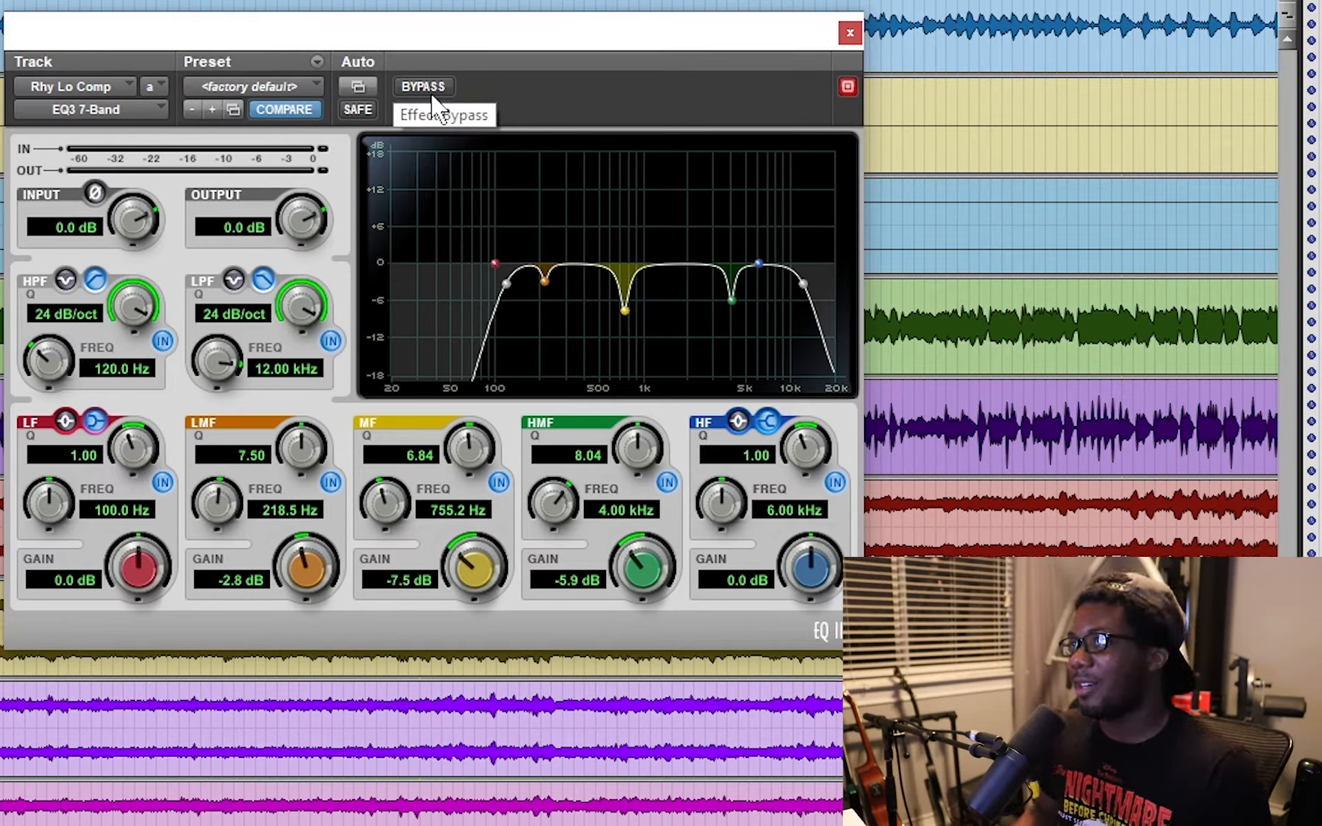
Start playback and ease the cuts to about -6.9 dB on the MF band and -5.0 dB on the HMF band
{"action": "key", "text": "space"}
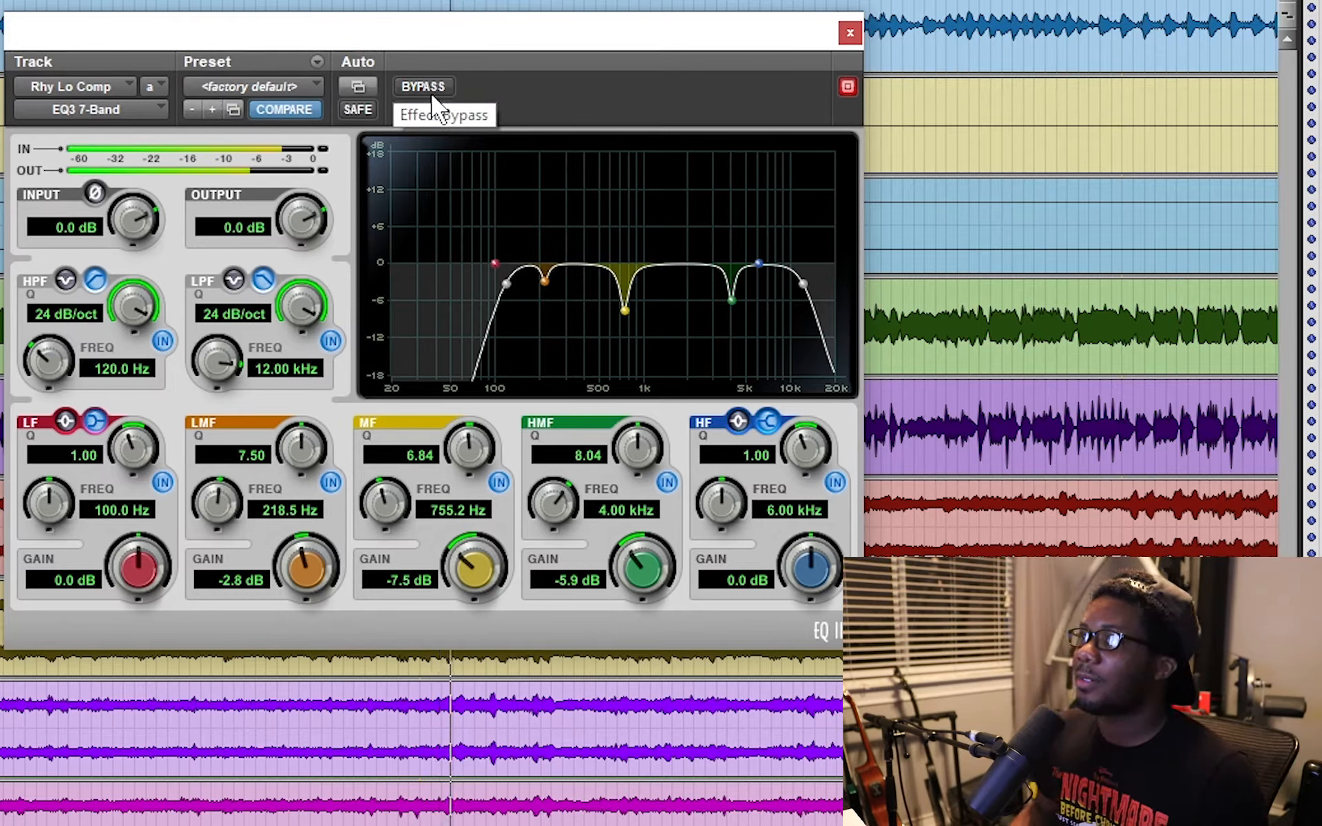
{"action": "left_click_drag", "start_coordinate": [480, 576], "coordinate": [480, 576]}
{"action": "left_click_drag", "start_coordinate": [642, 561], "coordinate": [643, 533]}
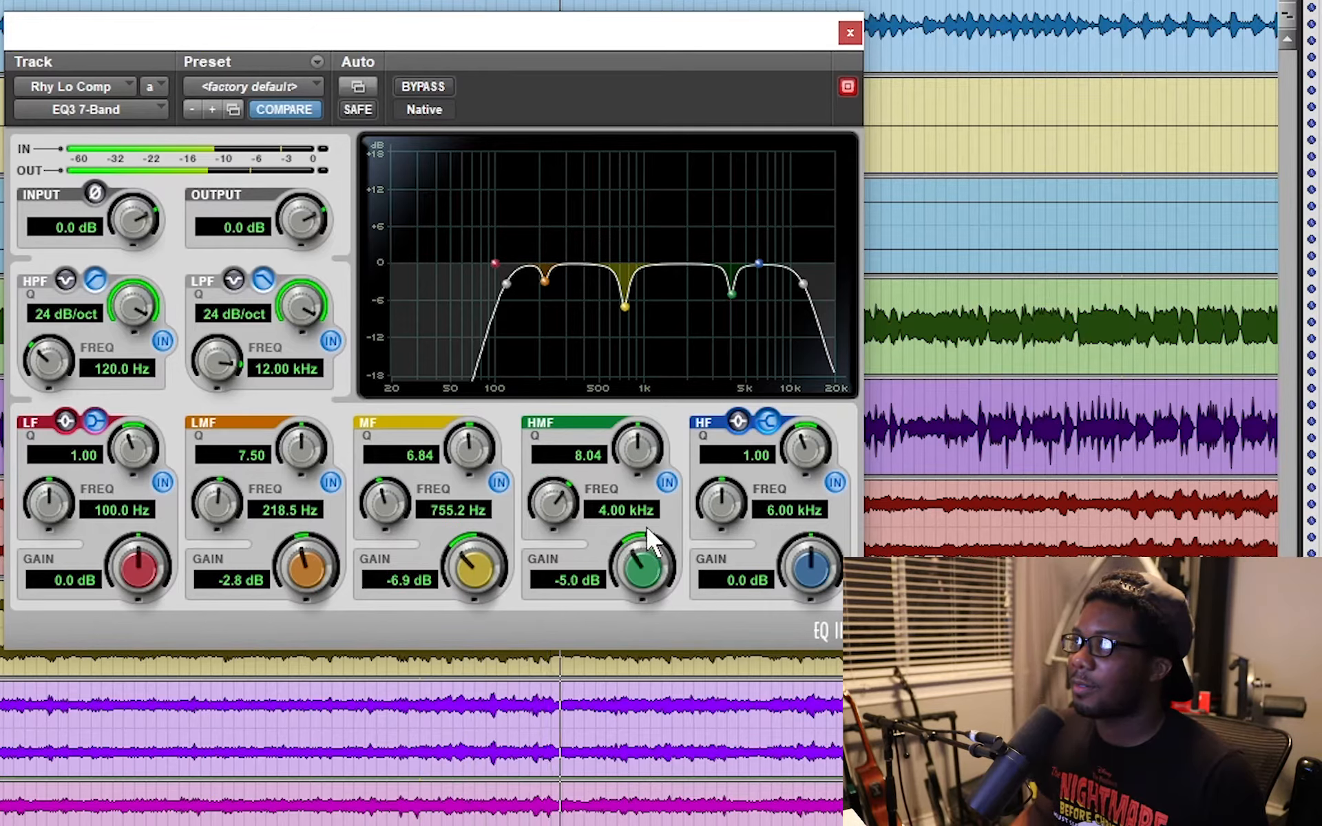
Compare the guitar with the whole EQ bypassed and active, stopping playback and closing the plug-in window when done
{"action": "left_click", "coordinate": [427, 92]}
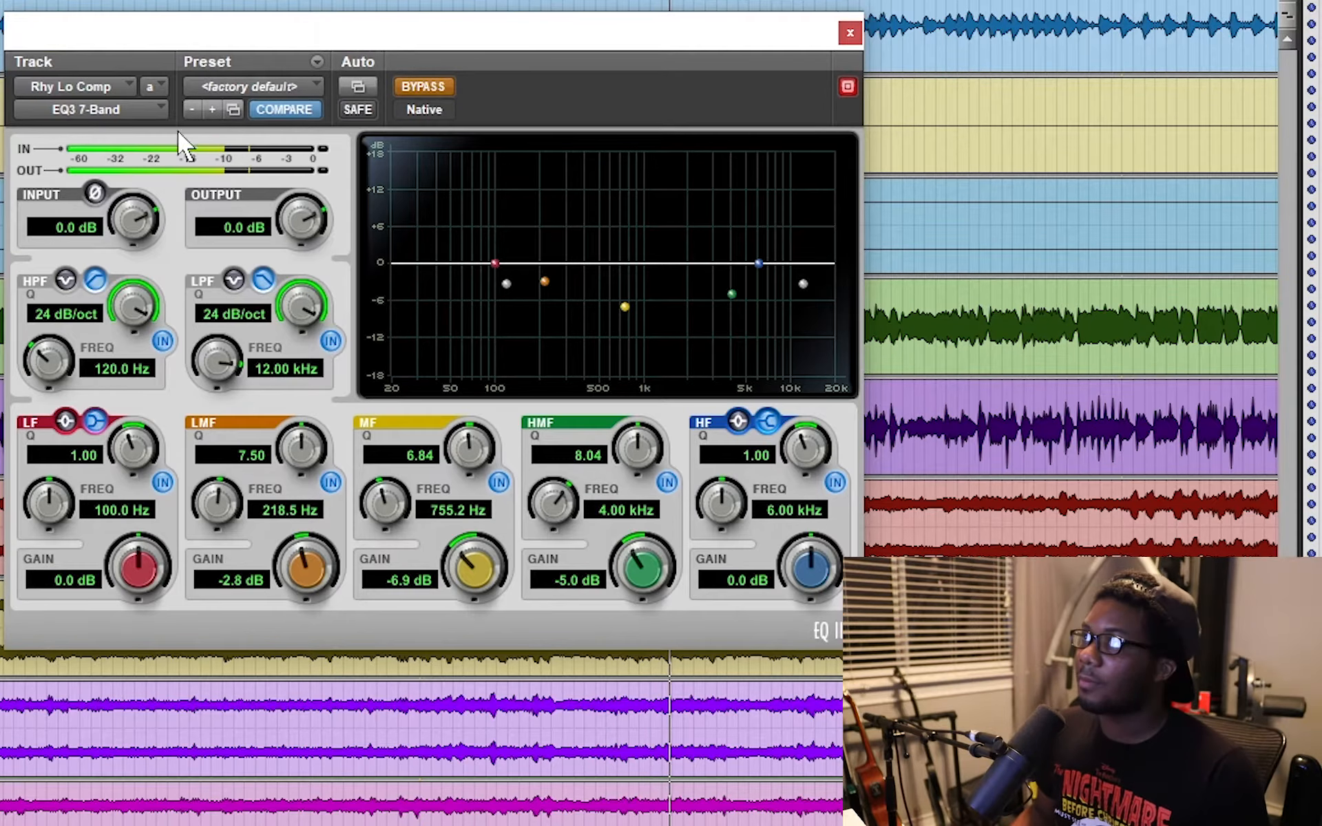
{"action": "left_click", "coordinate": [440, 87]}
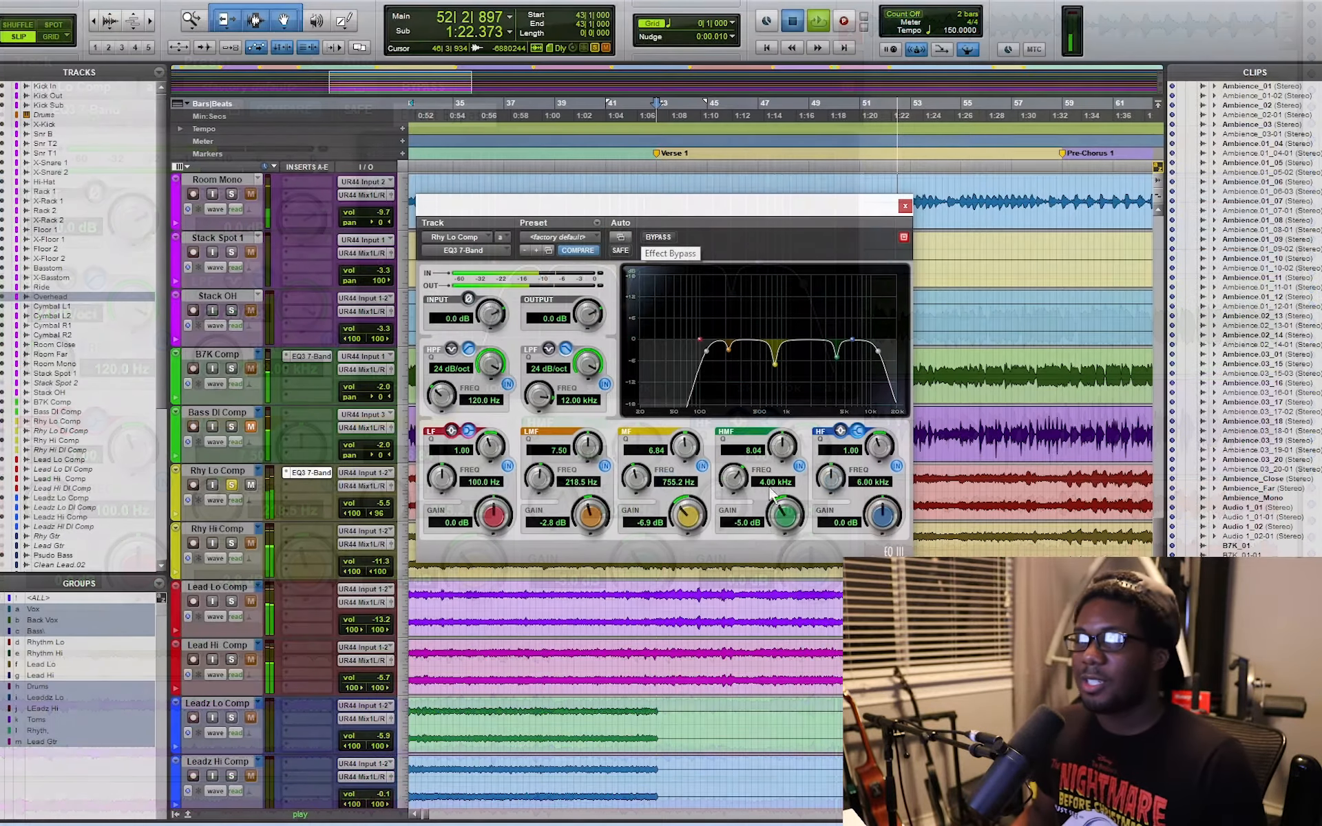
{"action": "key", "text": "space"}
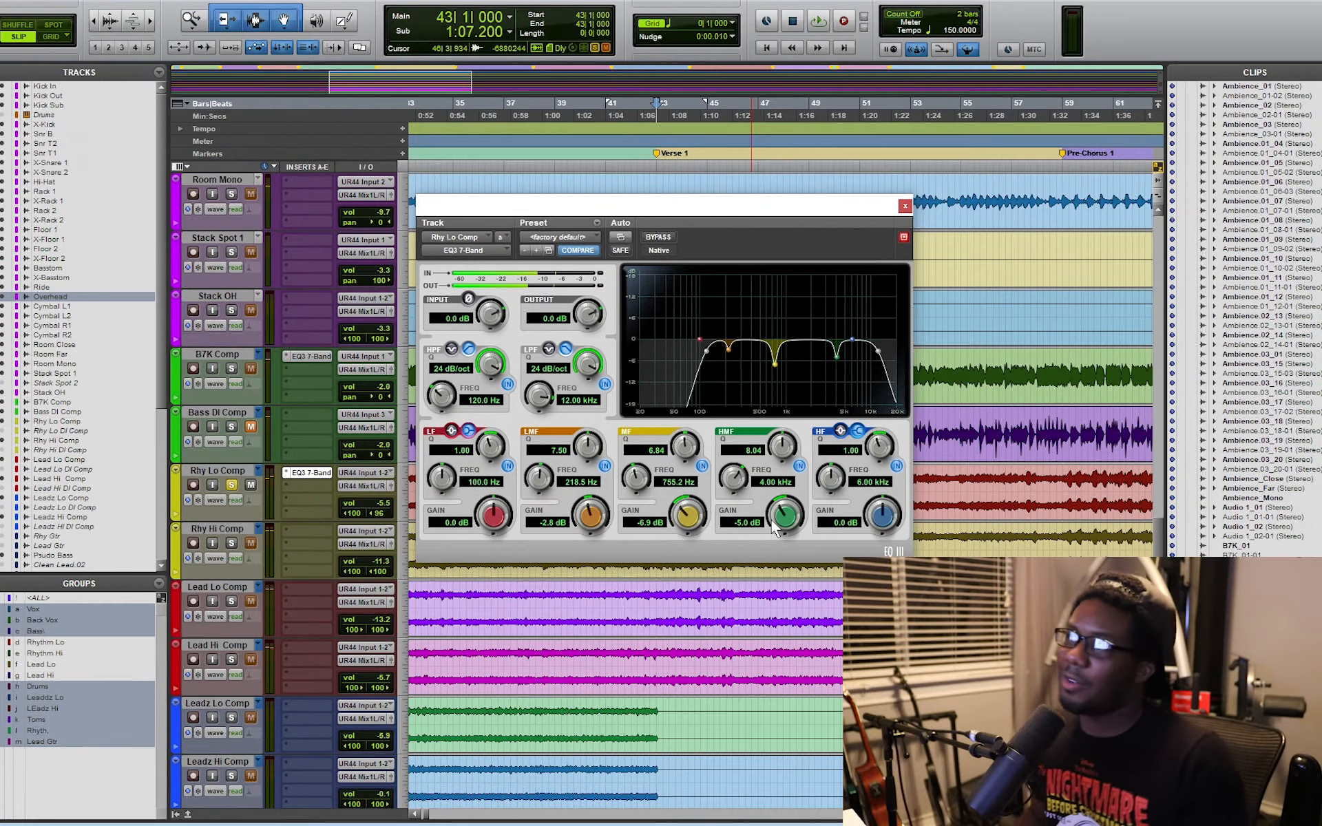
{"action": "left_click", "coordinate": [904, 205]}
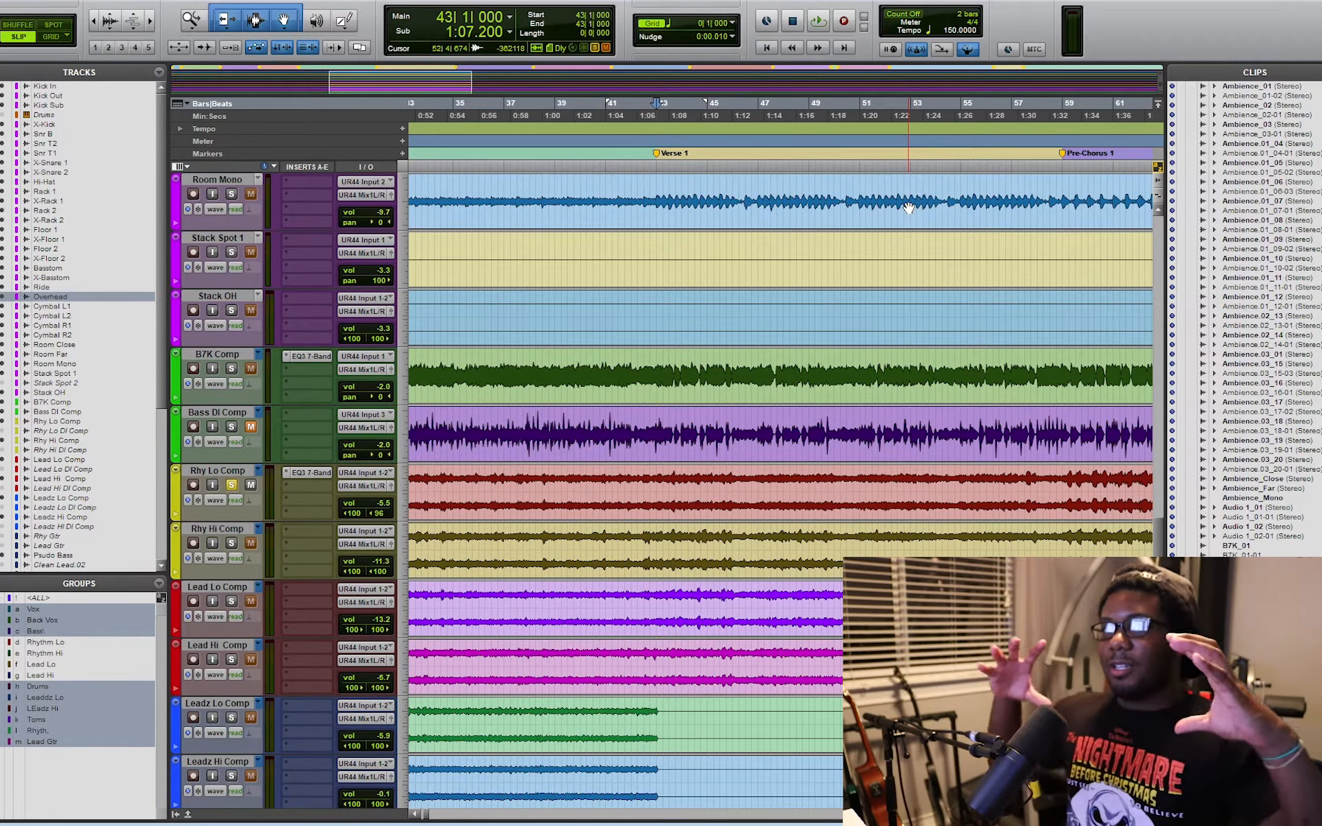